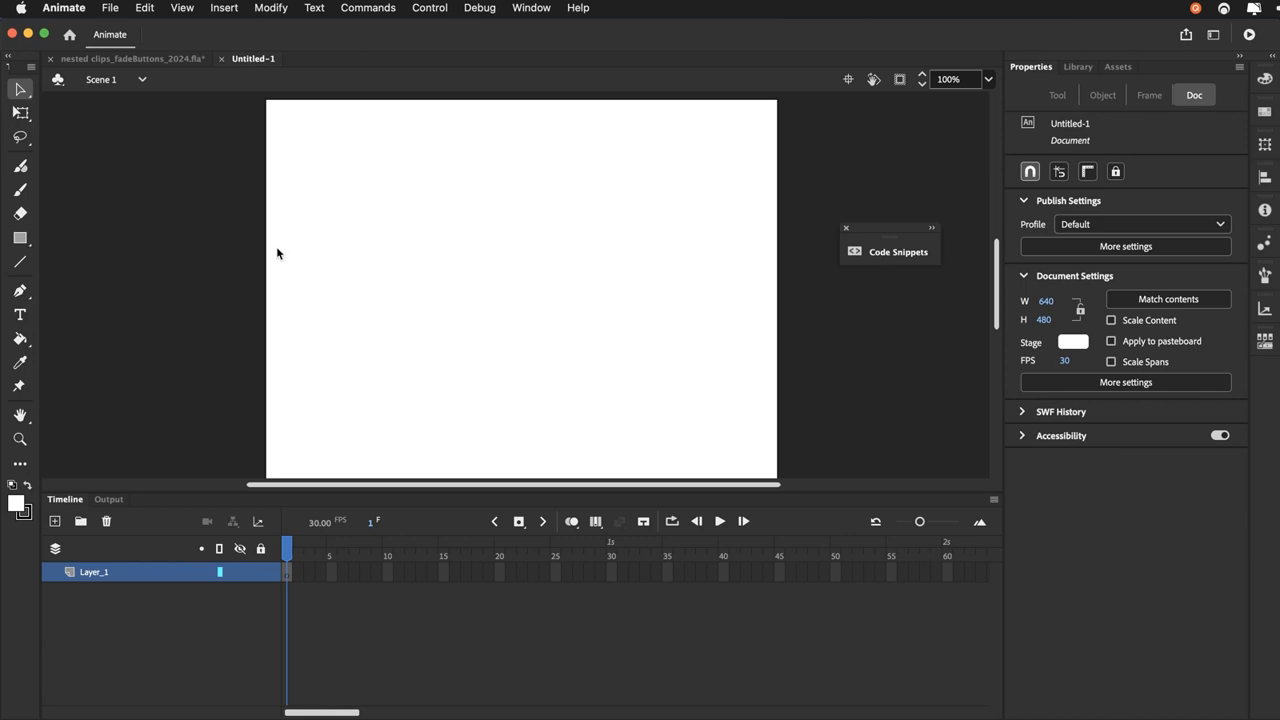
# Save the new document as an FLA file in the Animate exercise folder, named with the author's surname followed by _04
pyautogui.click(106, 8)
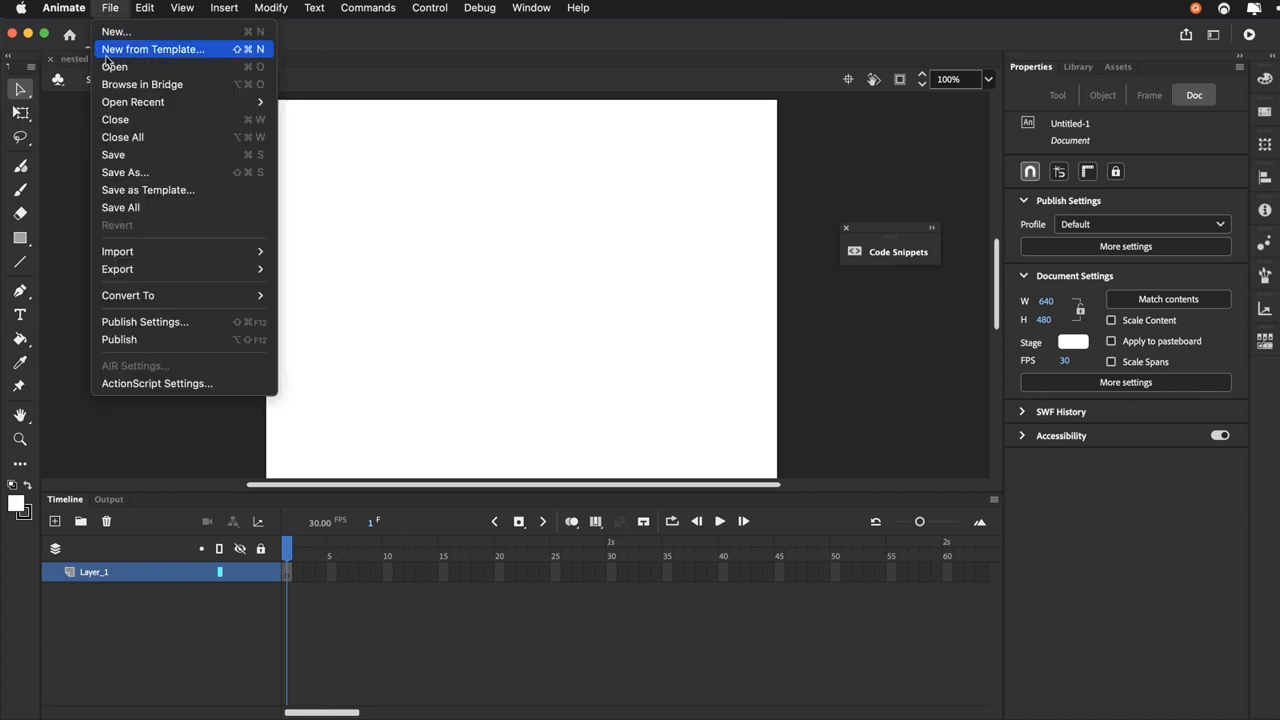
pyautogui.click(117, 174)
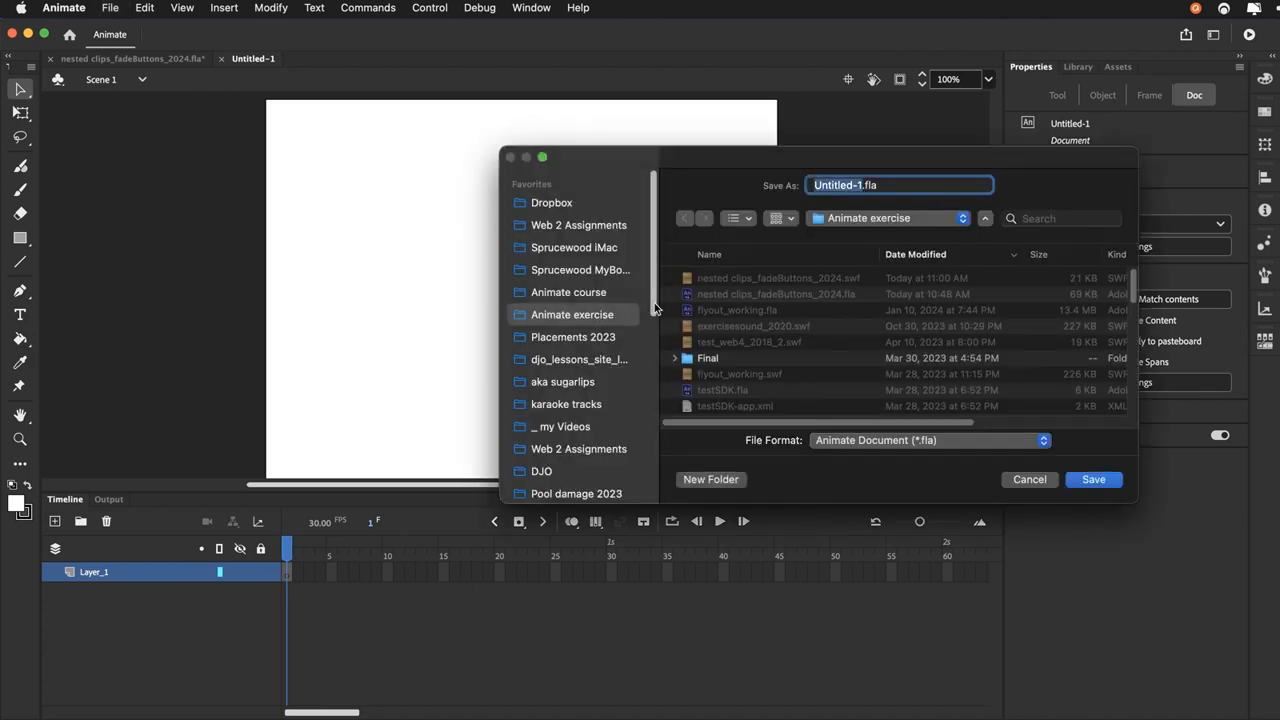
pyautogui.write('nes')
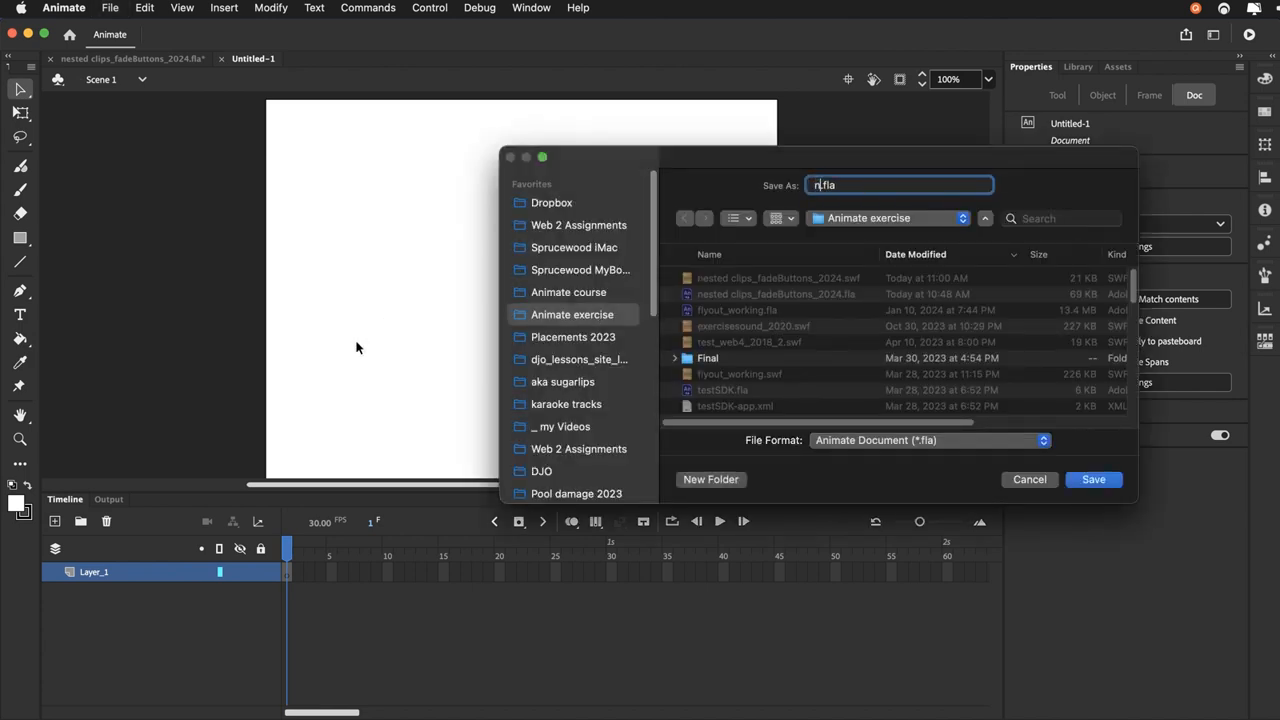
pyautogui.write('ted_armature')
pyautogui.press('BackSpace')
pyautogui.press('BackSpace')
pyautogui.press('BackSpace')
pyautogui.press('BackSpace')
pyautogui.press('BackSpace')
pyautogui.press('BackSpace')
pyautogui.press('BackSpace')
pyautogui.press('BackSpace')
pyautogui.press('BackSpace')
pyautogui.press('BackSpace')
pyautogui.press('BackSpace')
pyautogui.press('BackSpace')
pyautogui.press('BackSpace')
pyautogui.press('BackSpace')
pyautogui.press('BackSpace')
pyautogui.write('ouellette_04')
pyautogui.click(1102, 485)
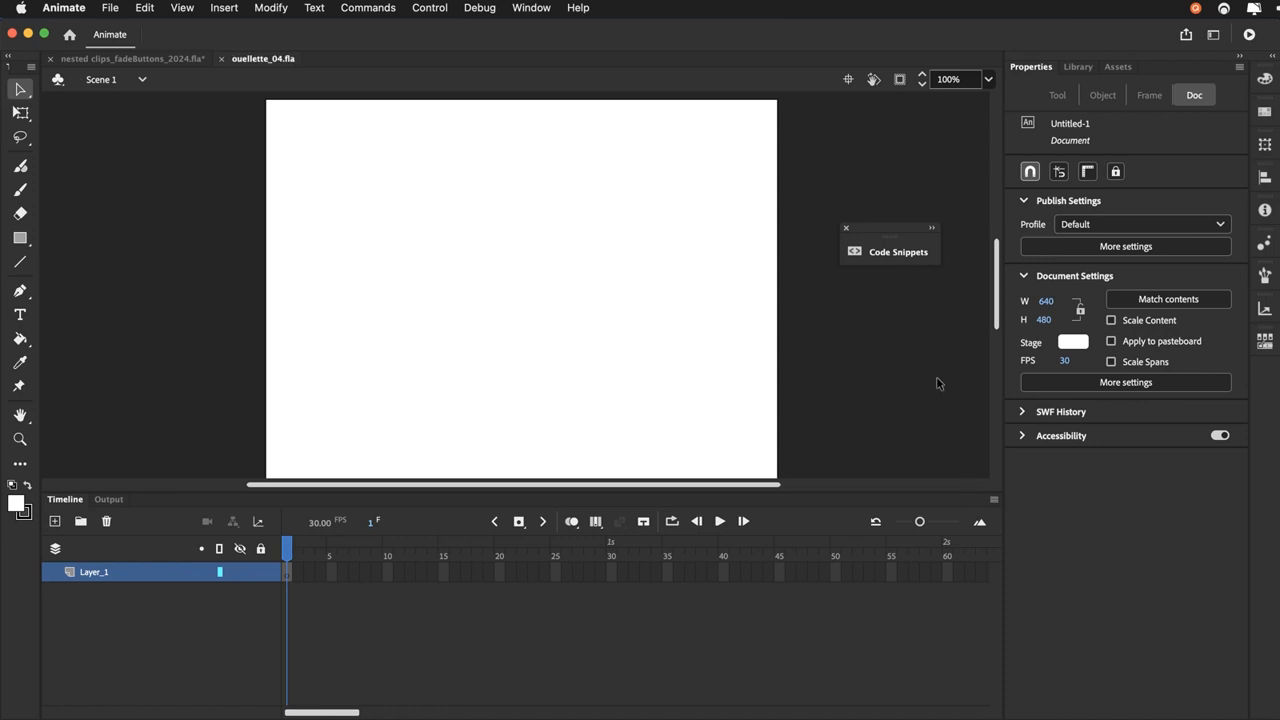
# Set the document's stage colour to orange #FF9900
pyautogui.click(1070, 346)
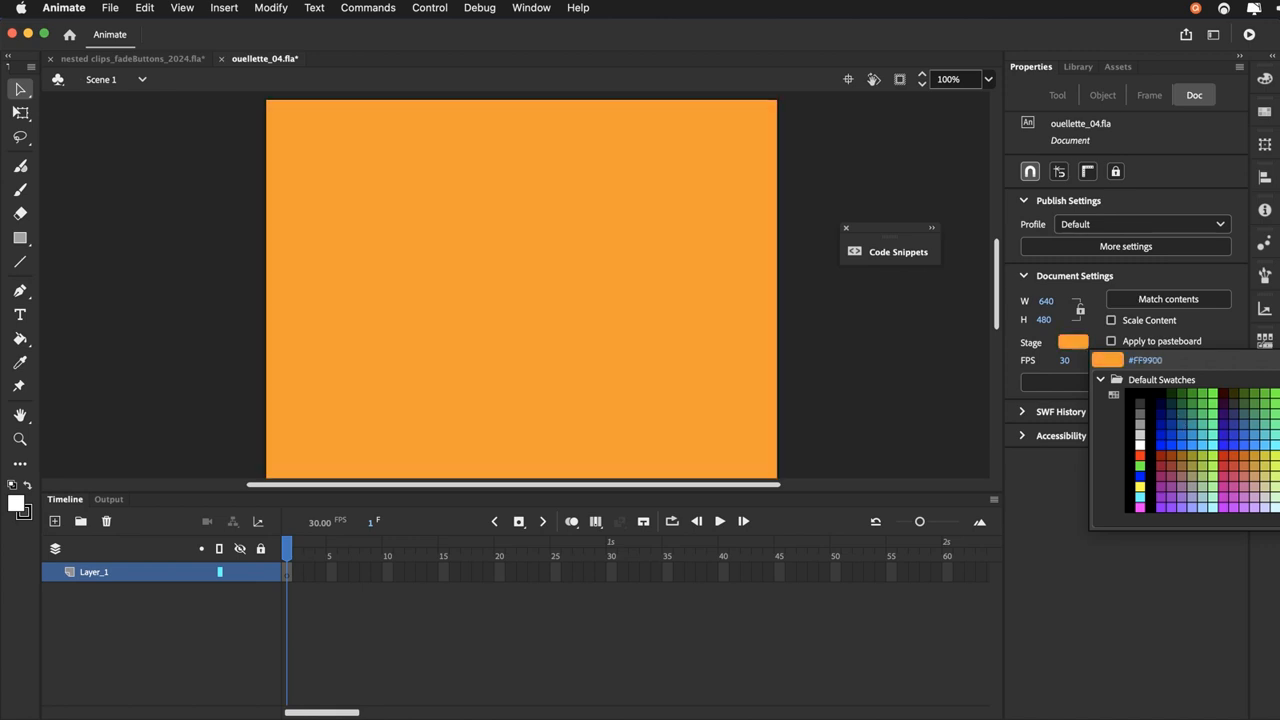
pyautogui.click(1279, 456)
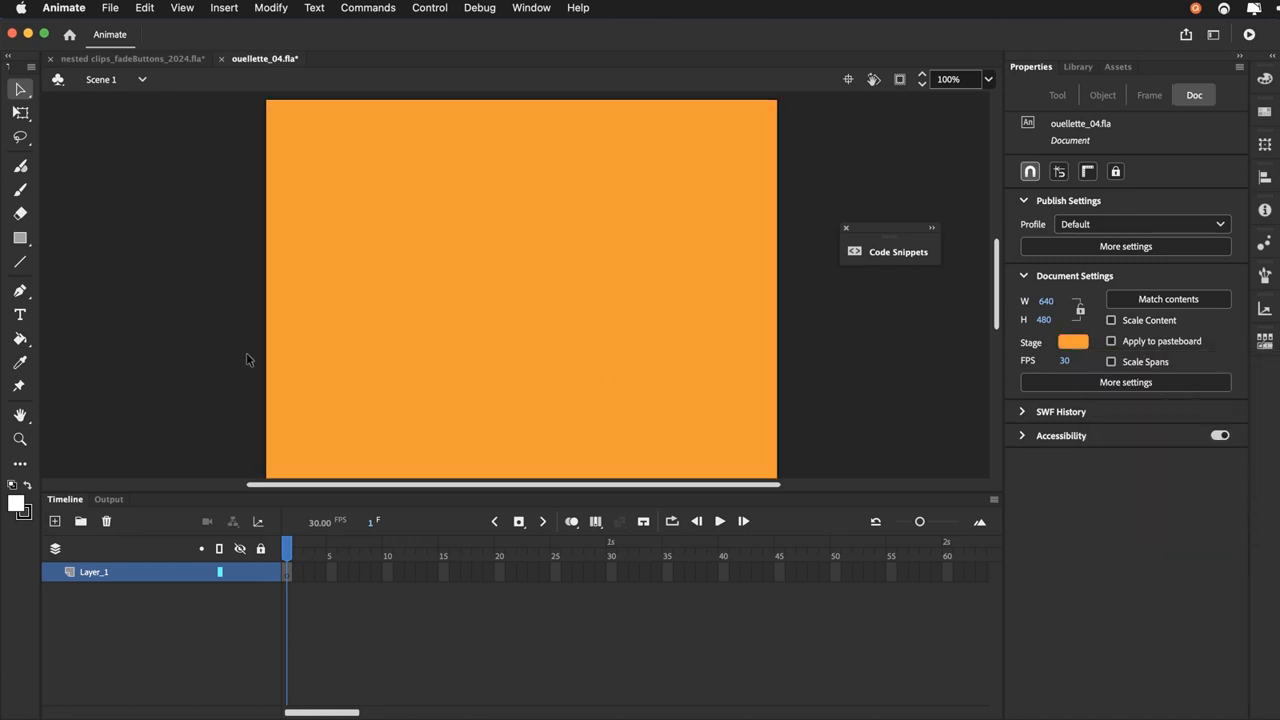
# Rename Layer_1 in the timeline as buttons
pyautogui.doubleClick(104, 574)
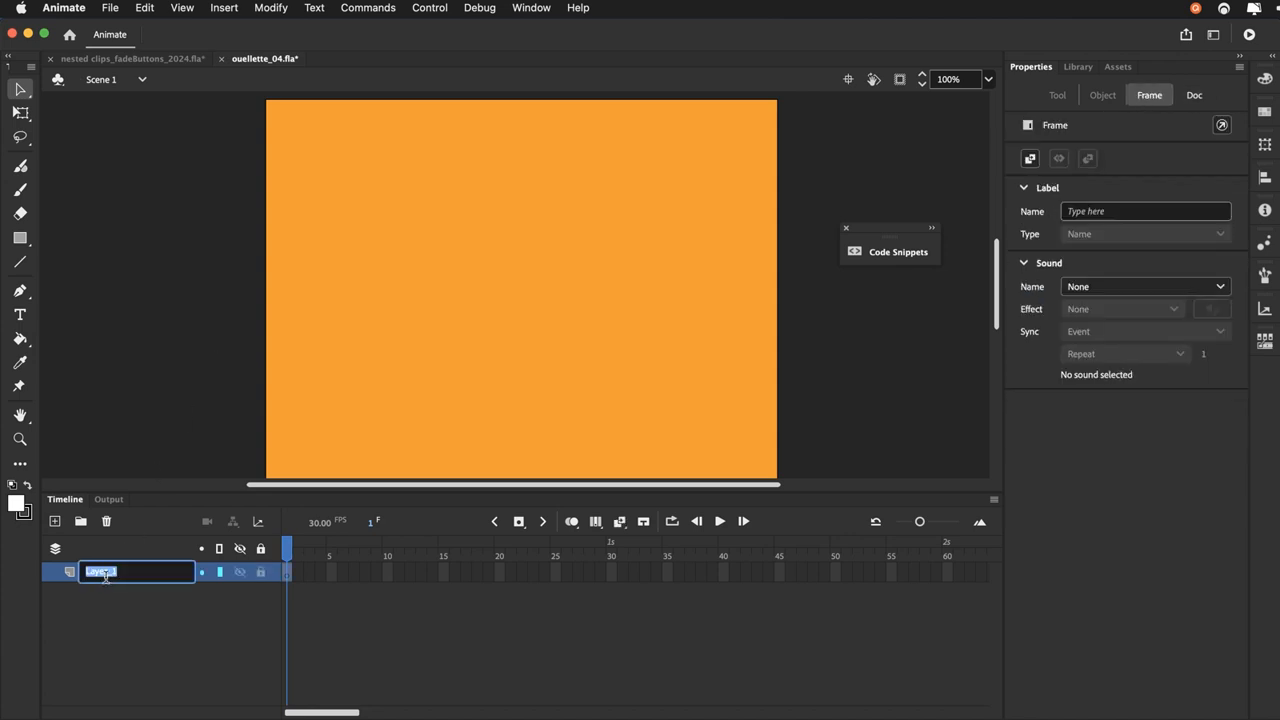
pyautogui.write('buttons')
pyautogui.click(90, 605)
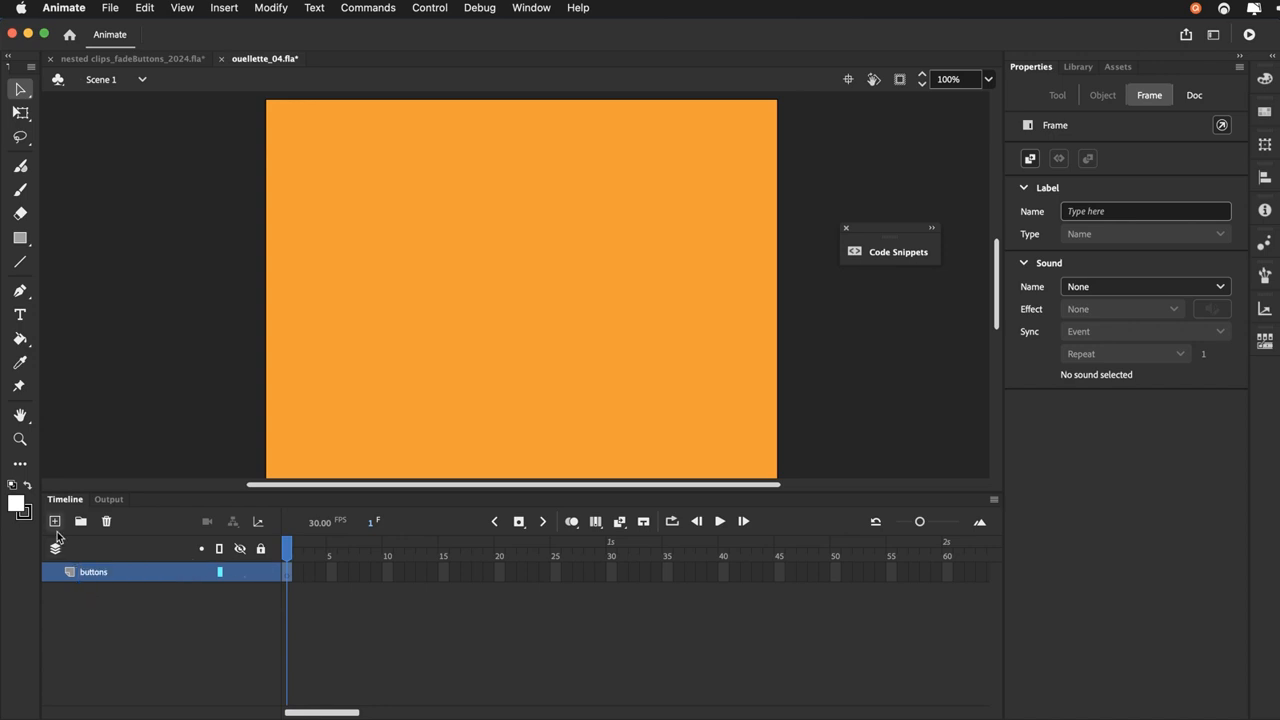
# Add a new layer above the buttons layer and name it animation
pyautogui.click(55, 521)
pyautogui.doubleClick(88, 572)
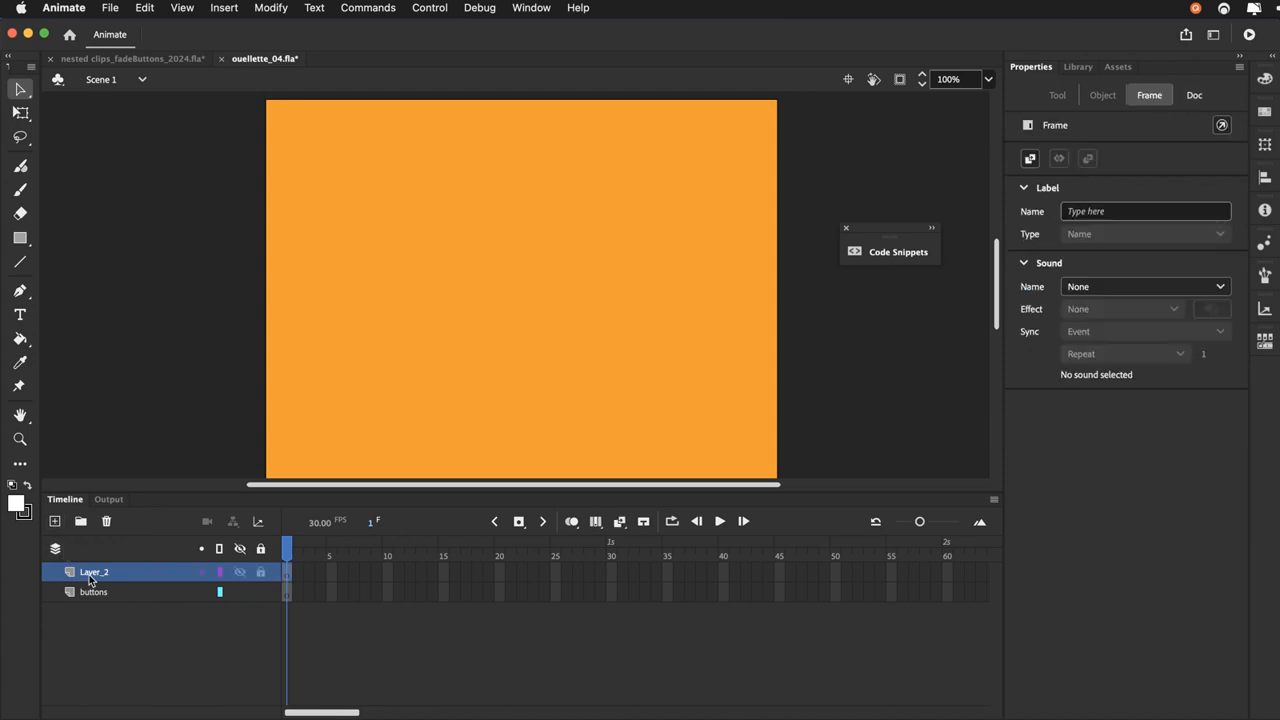
pyautogui.write('anima')
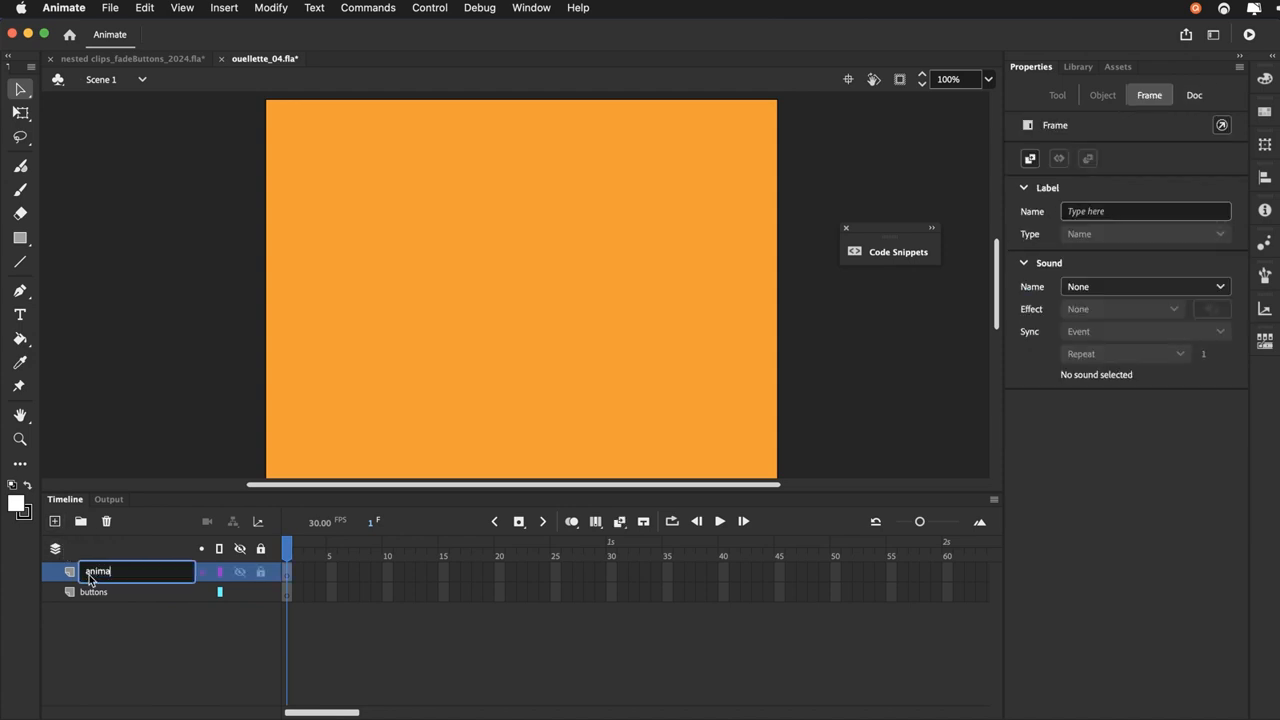
pyautogui.write('tion')
pyautogui.press('Return')
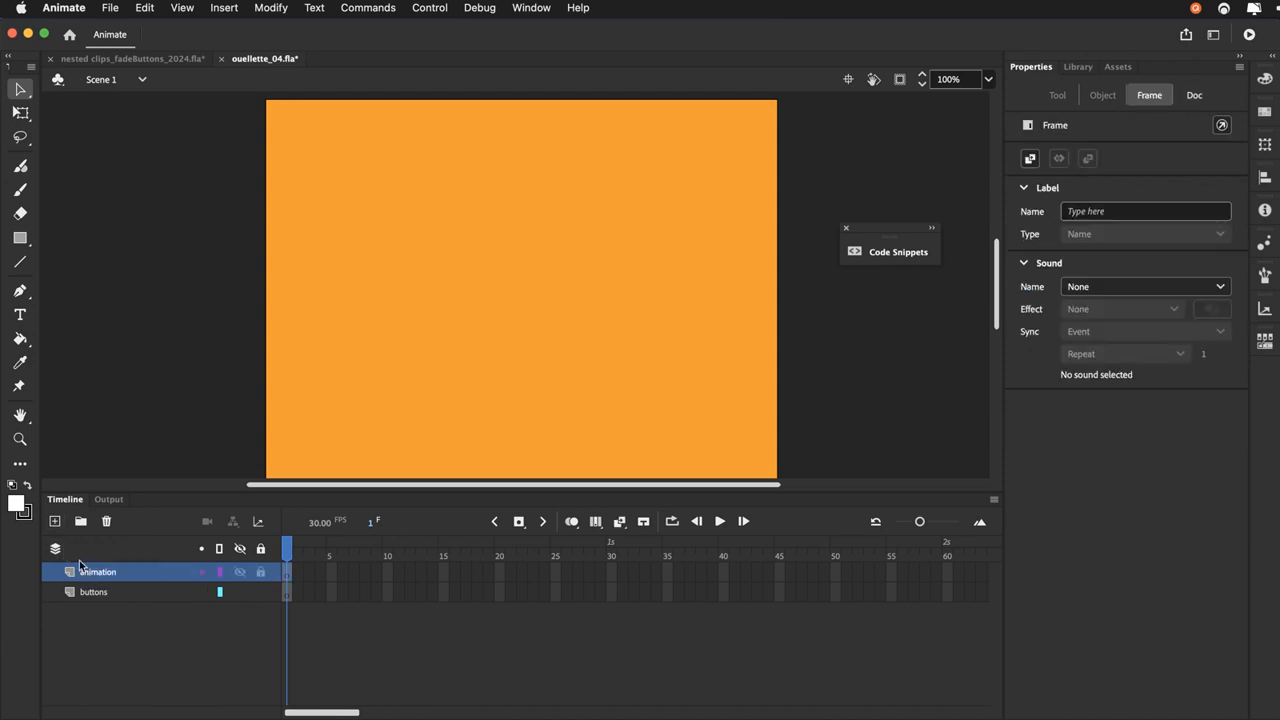
# Add a layer named actions above the animation layer and save the document
pyautogui.click(55, 521)
pyautogui.click(90, 572)
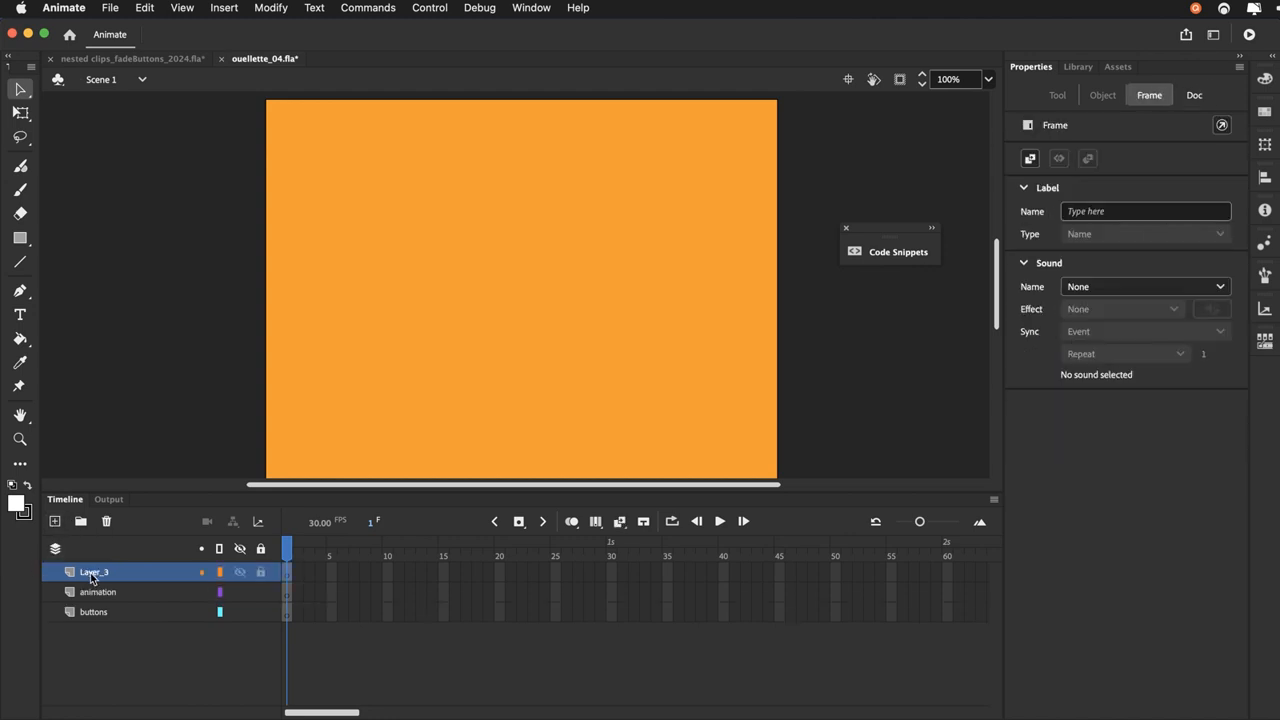
pyautogui.doubleClick(90, 572)
pyautogui.write('actions')
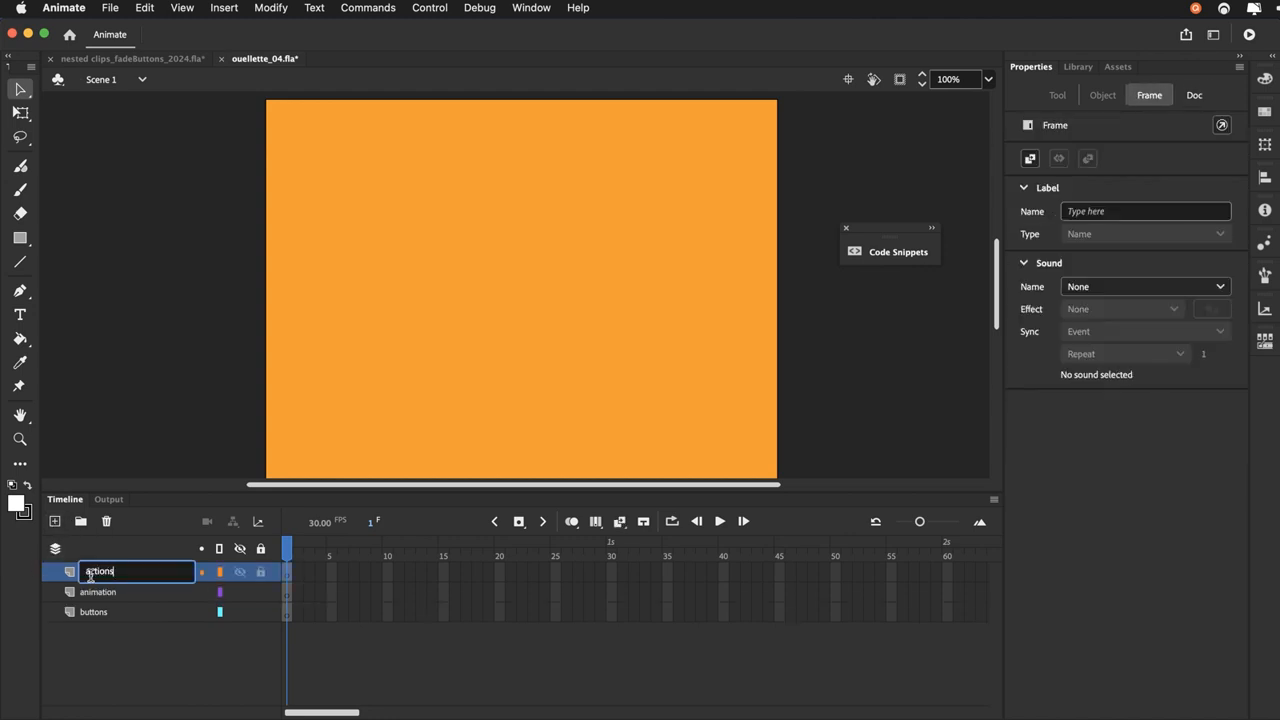
pyautogui.press('Return')
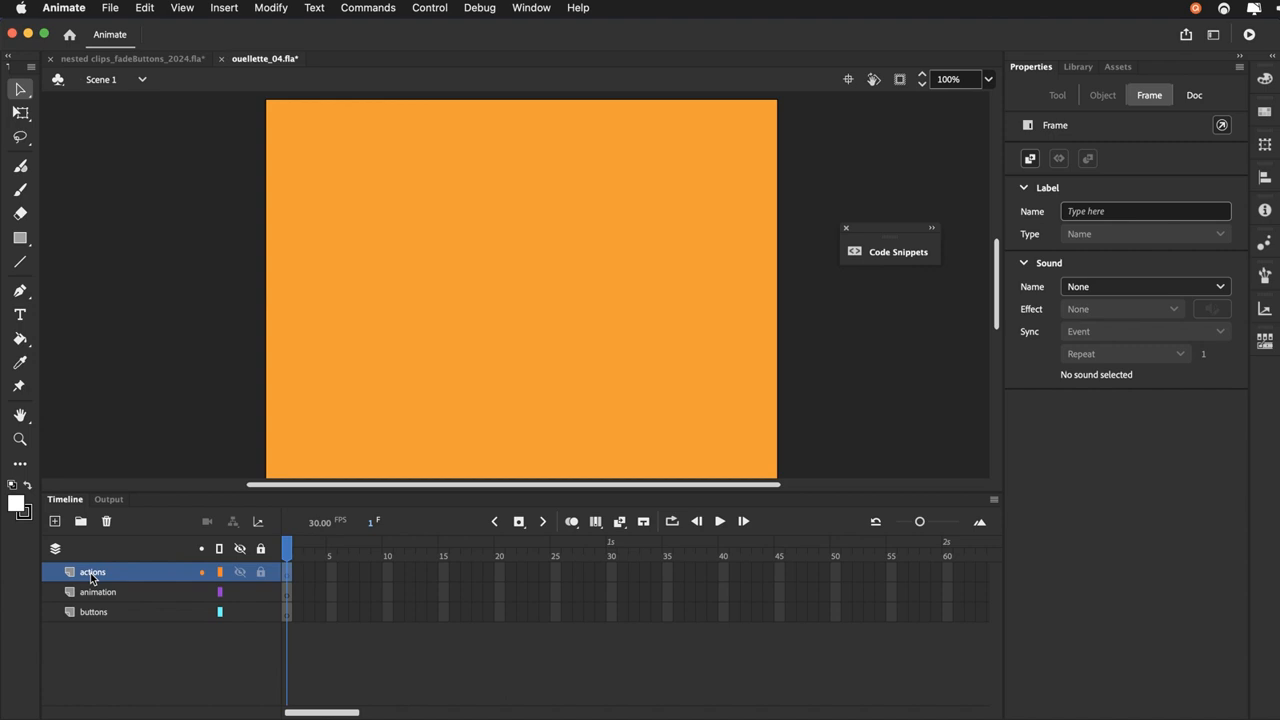
pyautogui.click(121, 7)
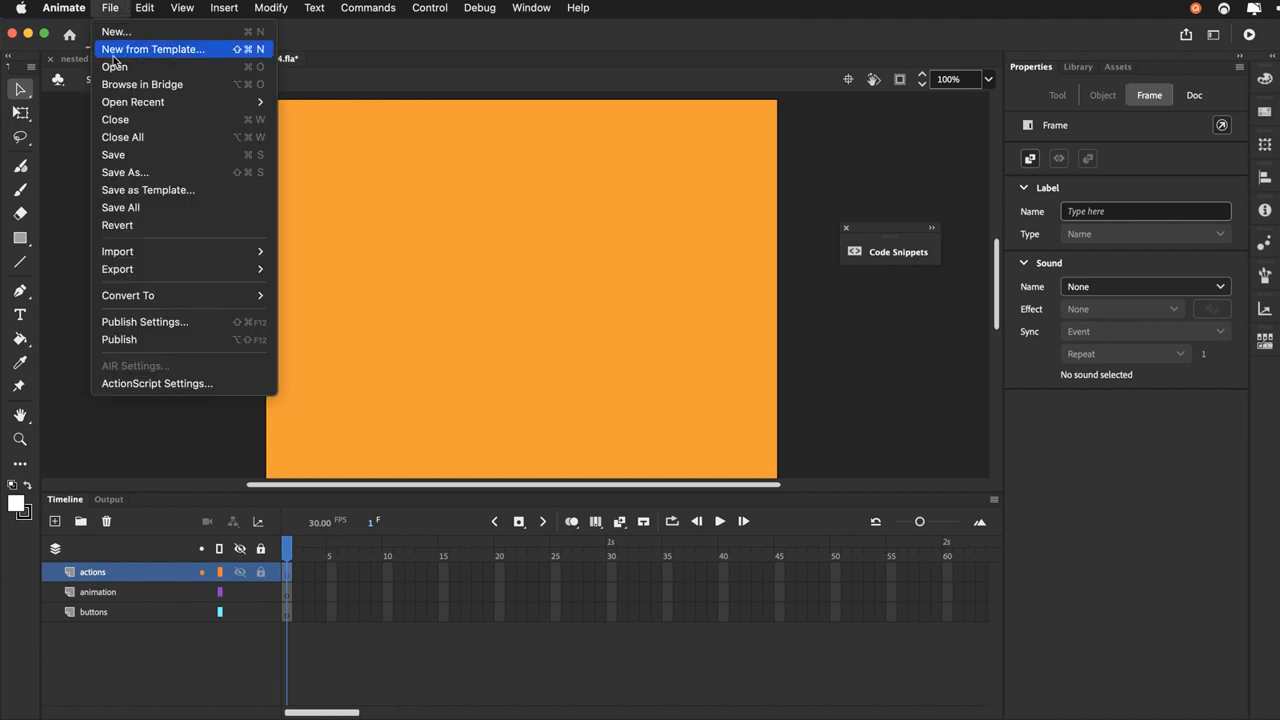
pyautogui.click(116, 154)
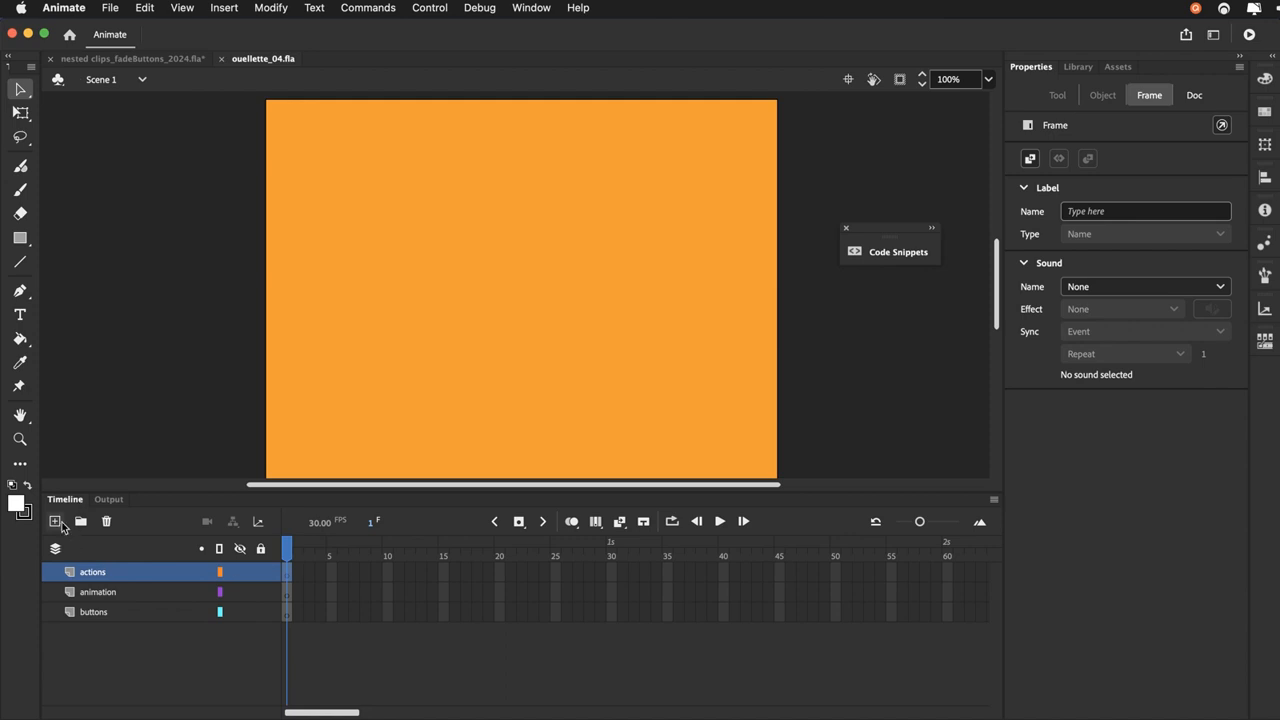
# Add a layer named background and move it beneath the buttons layer
pyautogui.click(56, 521)
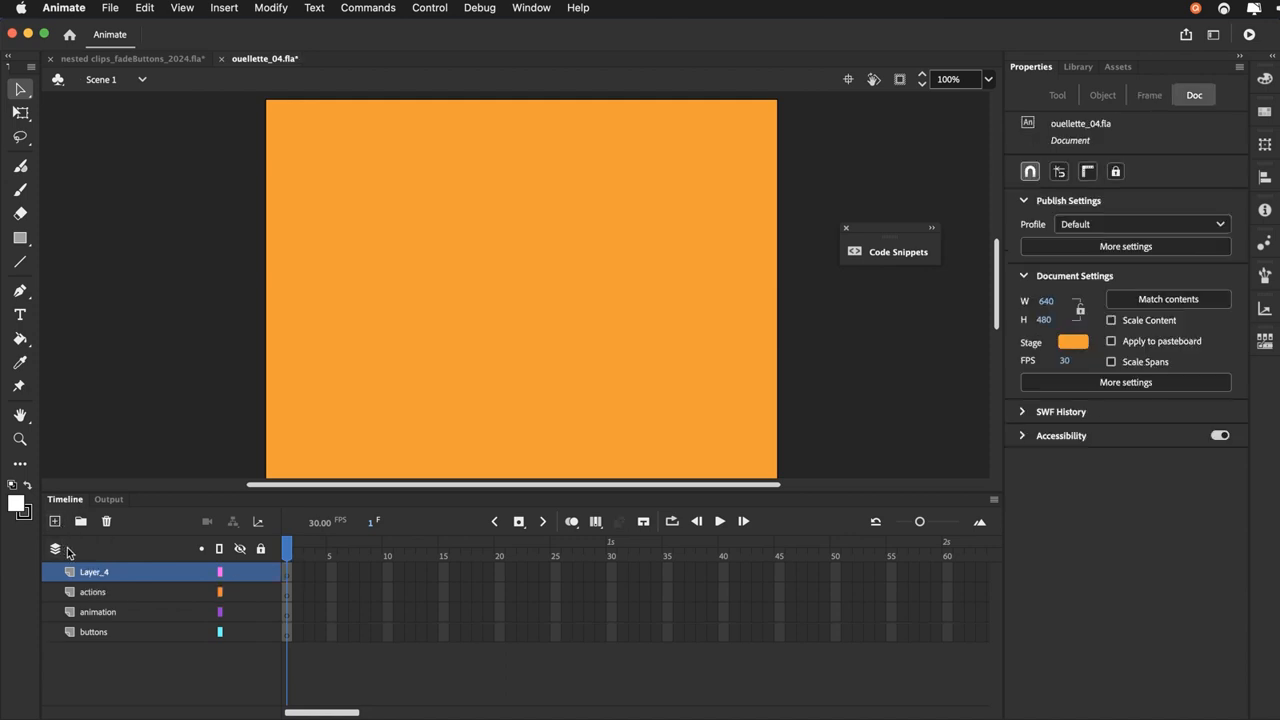
pyautogui.doubleClick(91, 572)
pyautogui.write('b')
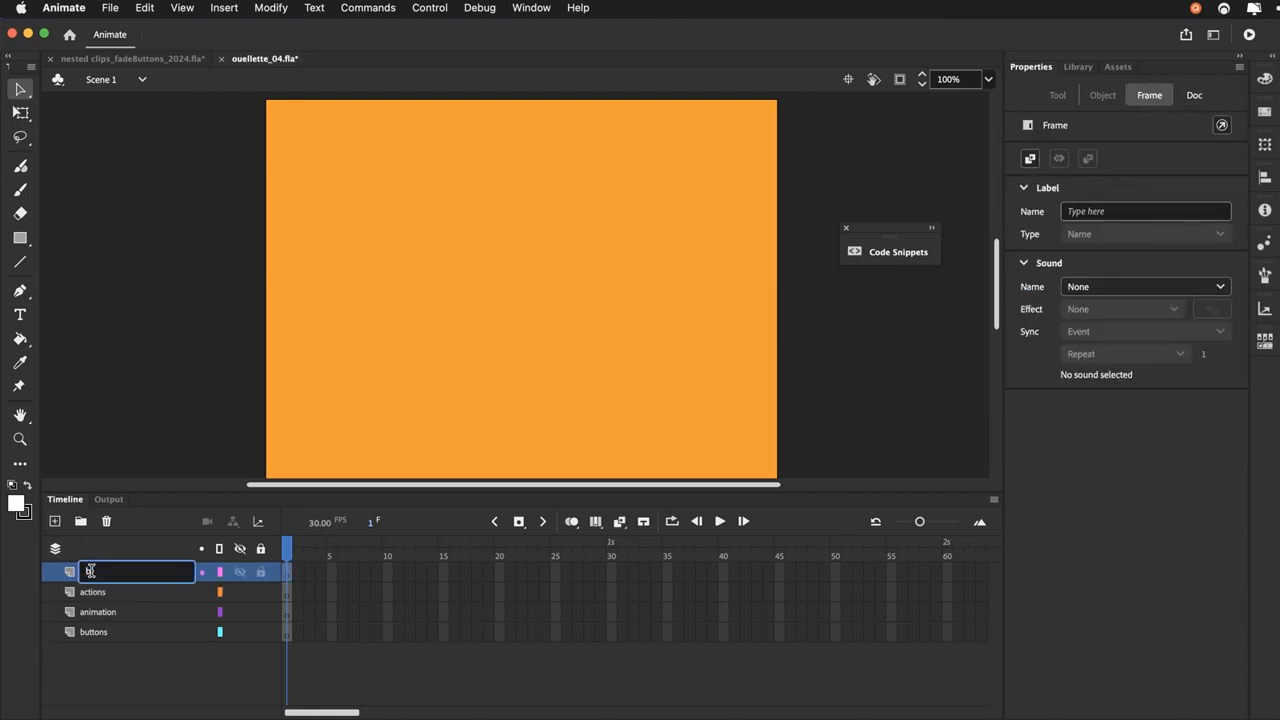
pyautogui.write('kdkground')
pyautogui.press('Return')
pyautogui.moveTo(72, 574); pyautogui.dragTo(79, 650)
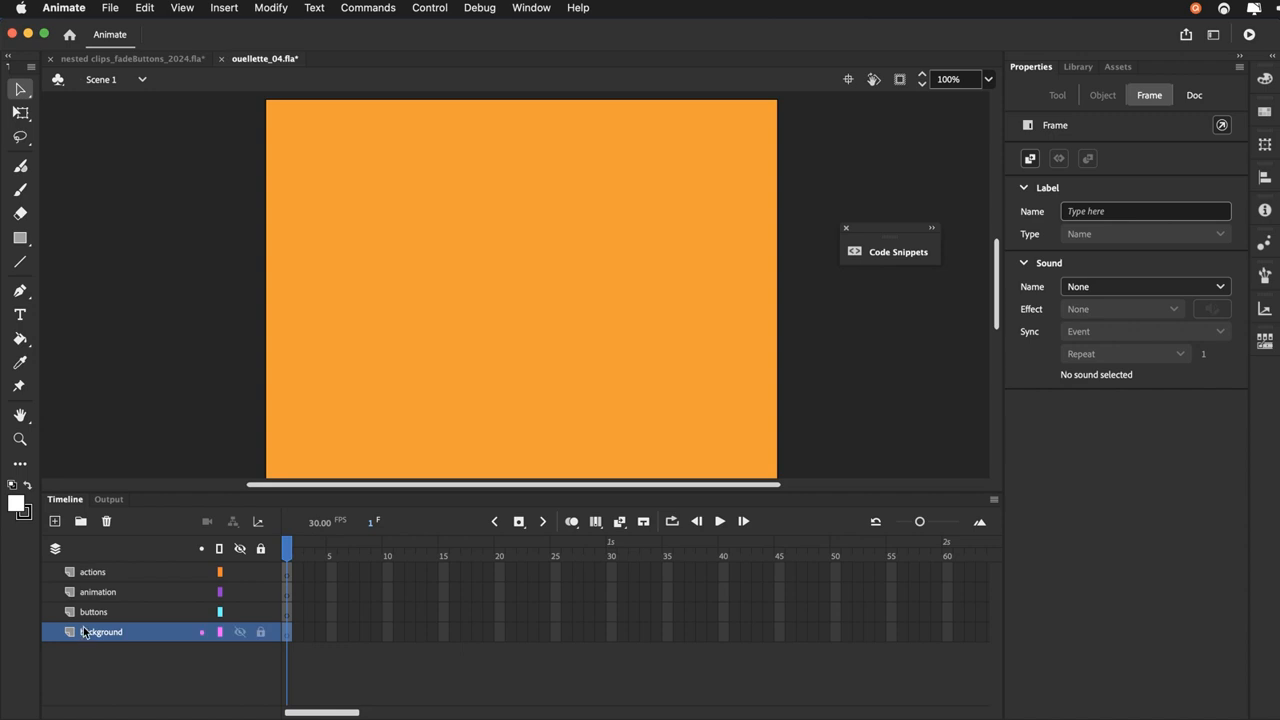
# Draw a white circle without a stroke, about 57 px wide, near the stage's lower-left corner on the buttons layer
pyautogui.click(83, 619)
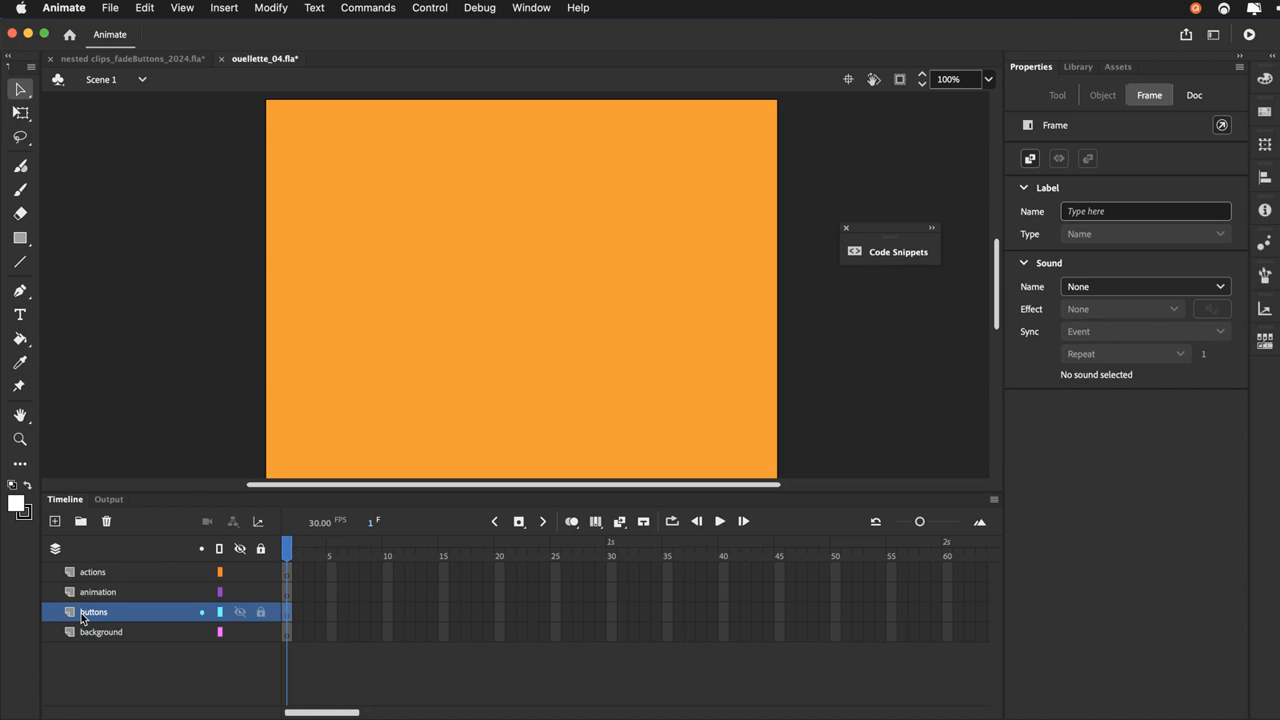
pyautogui.click(20, 238)
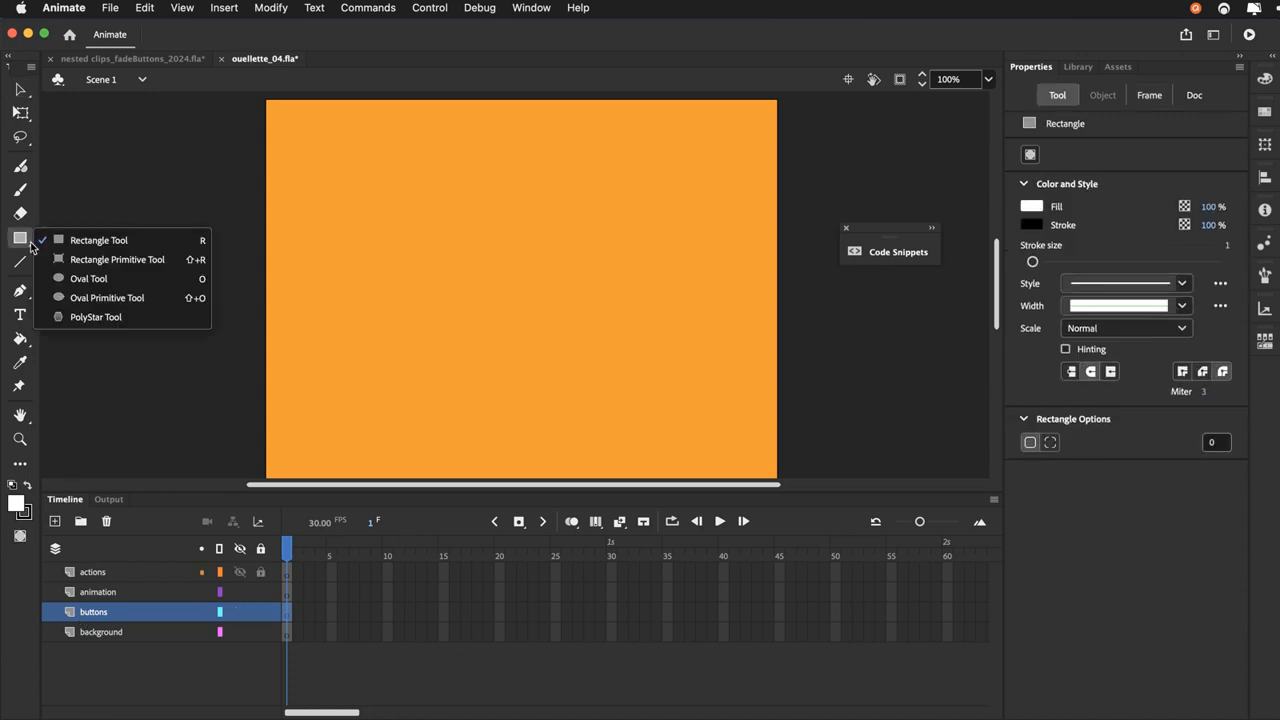
pyautogui.click(67, 280)
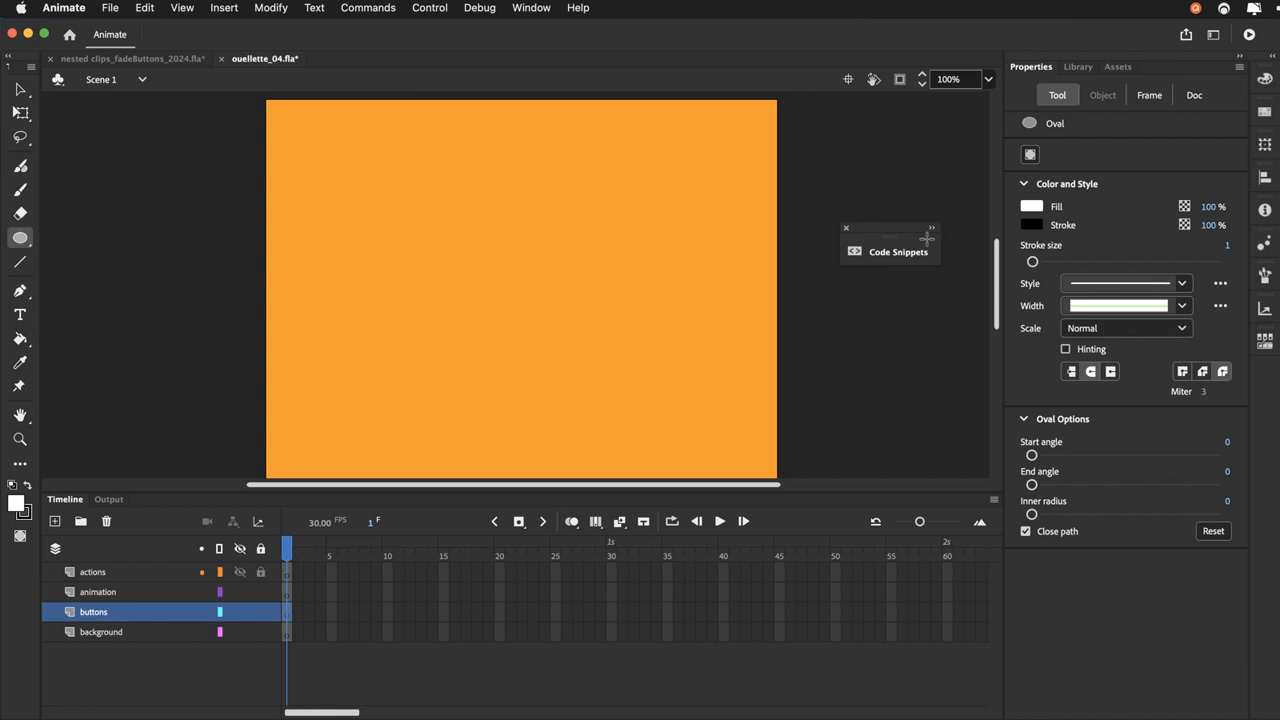
pyautogui.click(1032, 225)
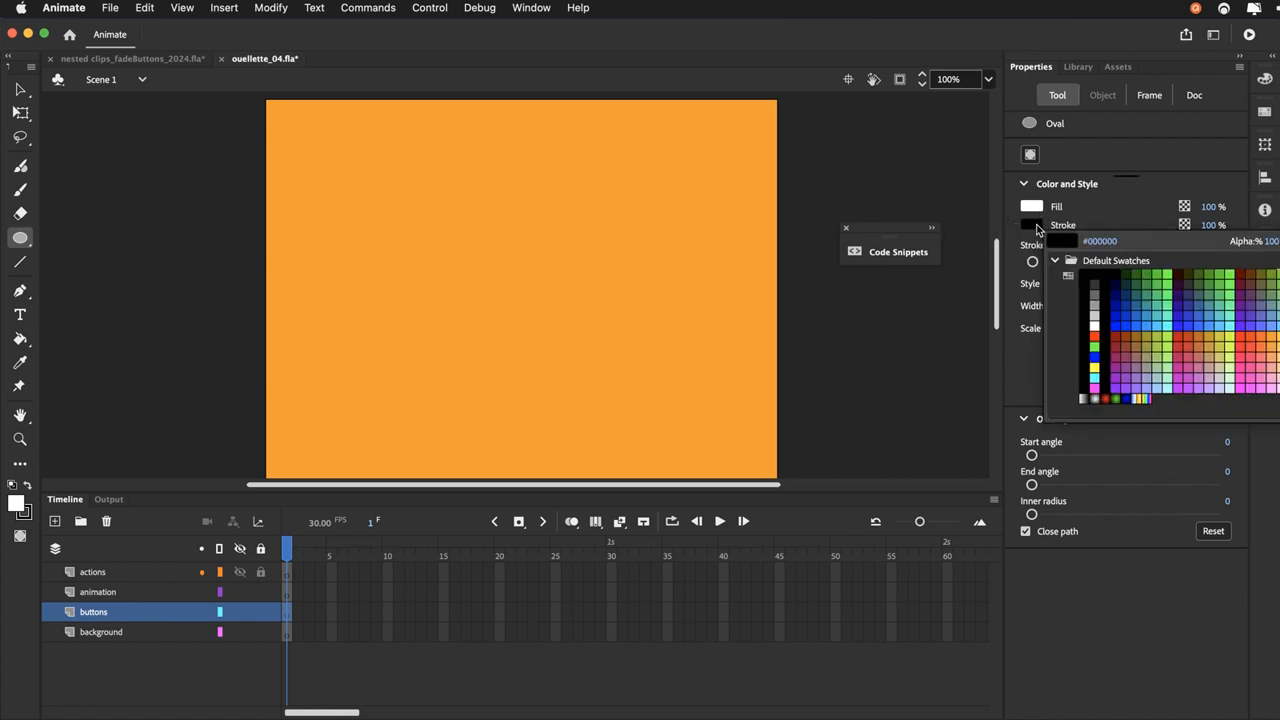
pyautogui.click(1278, 241)
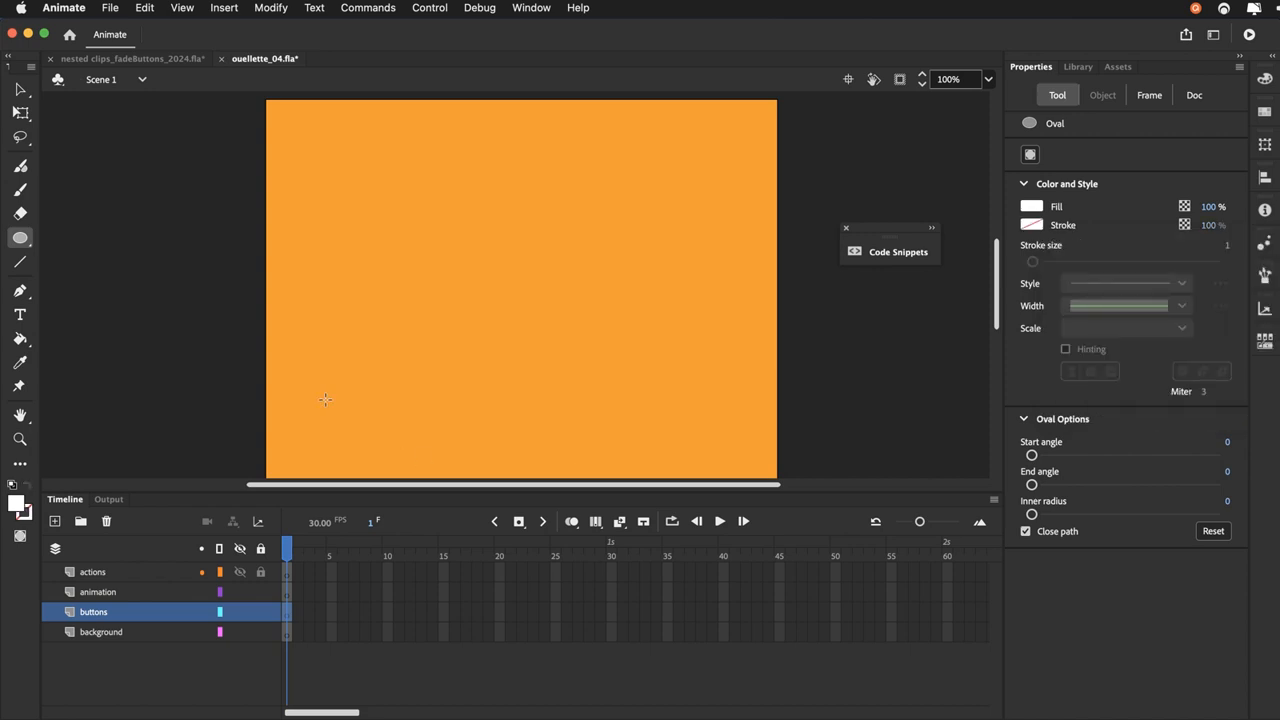
pyautogui.moveTo(325, 399); pyautogui.dragTo(370, 441)
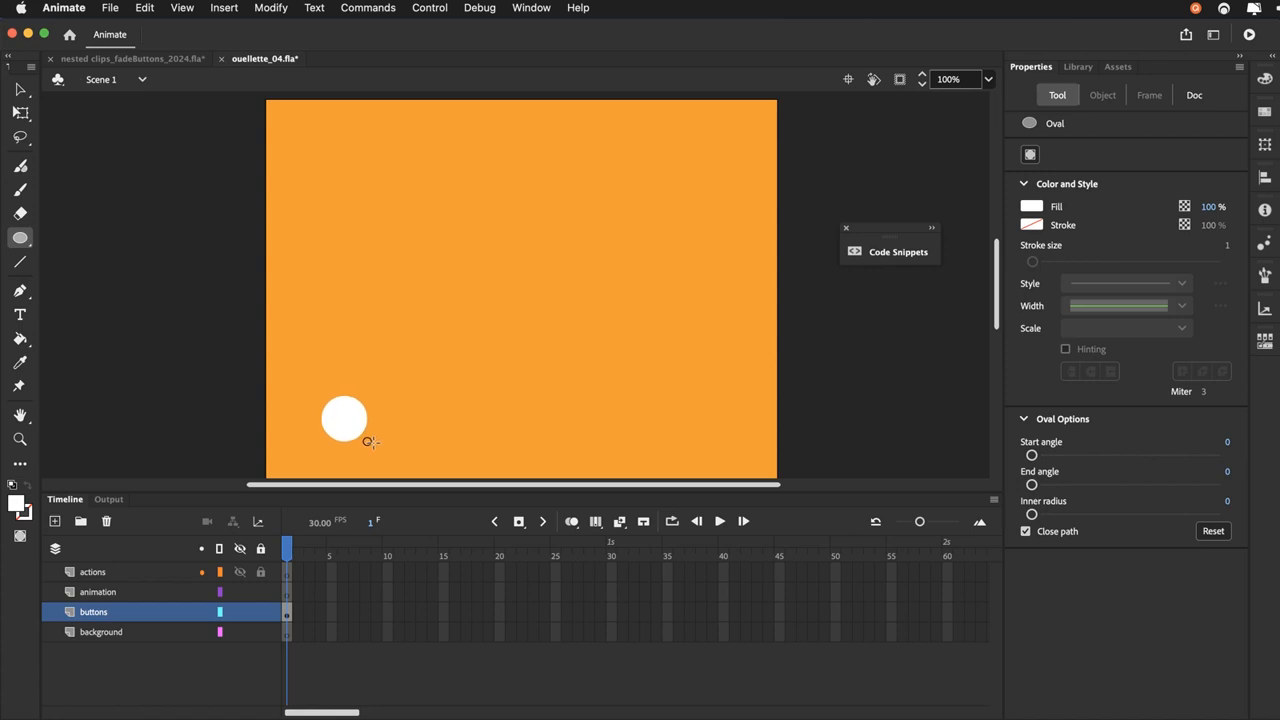
# Convert the white circle to a Button symbol named button
pyautogui.click(30, 95)
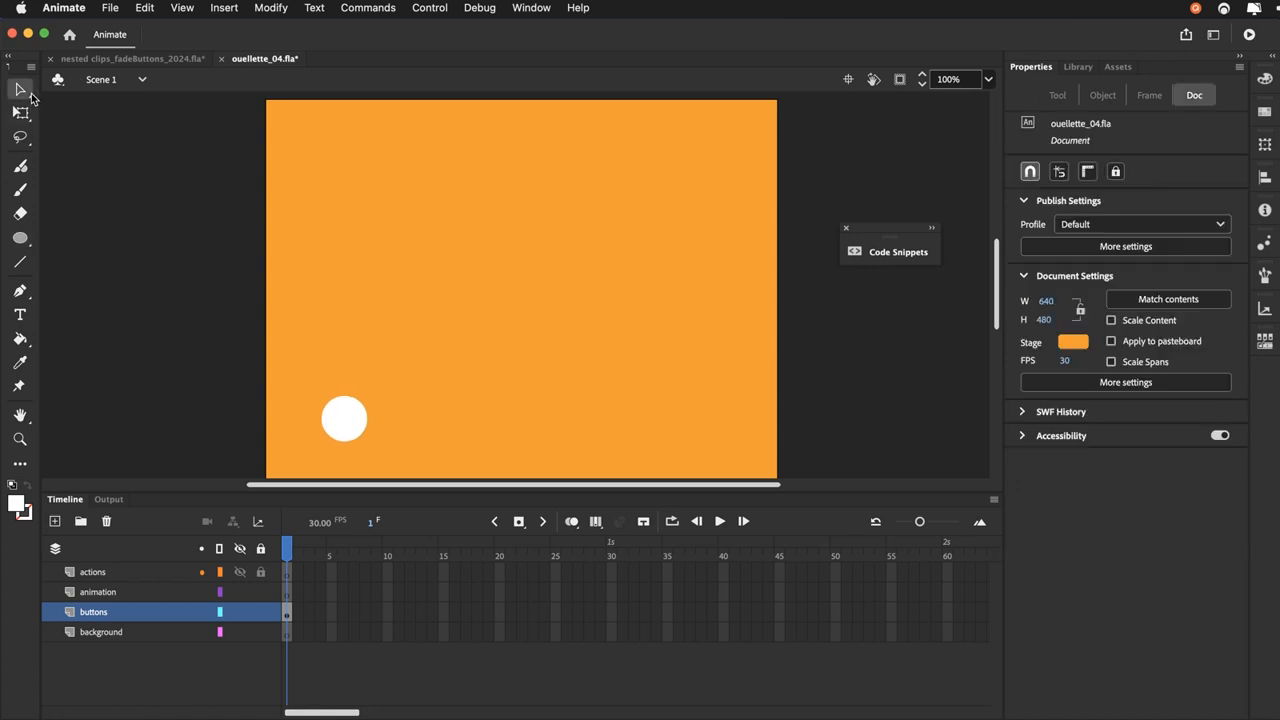
pyautogui.click(332, 435)
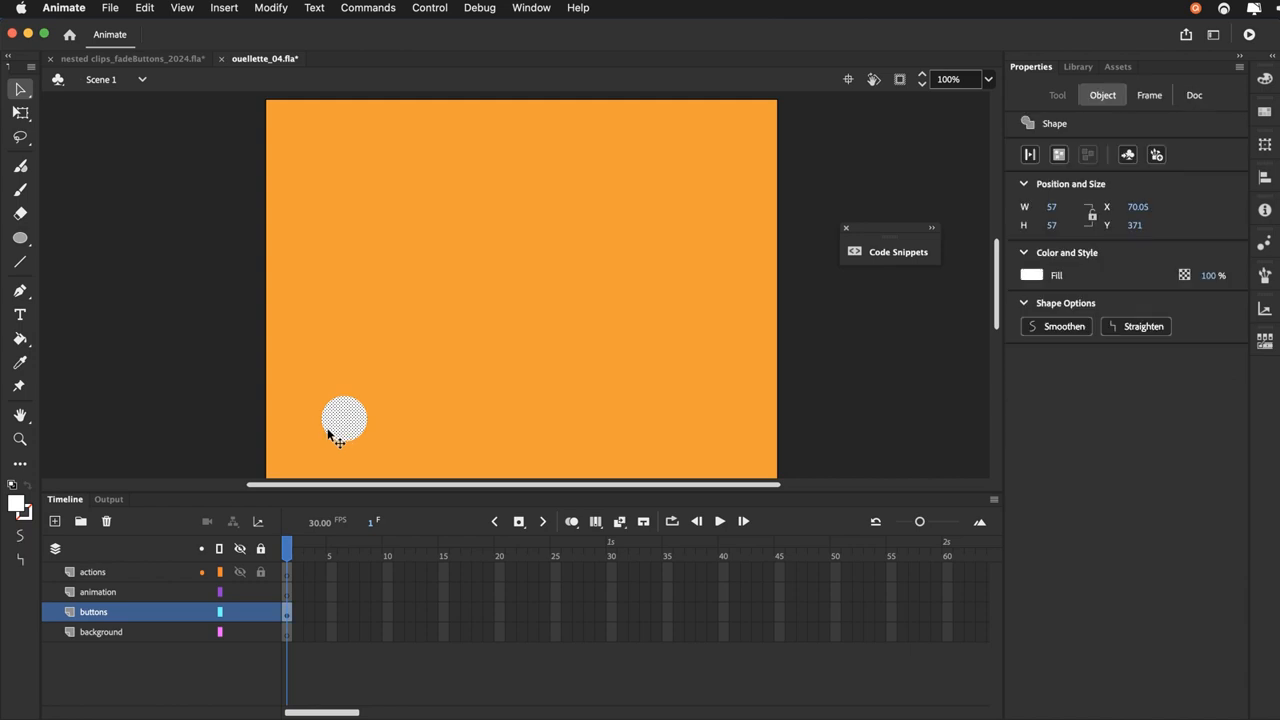
pyautogui.click(272, 10)
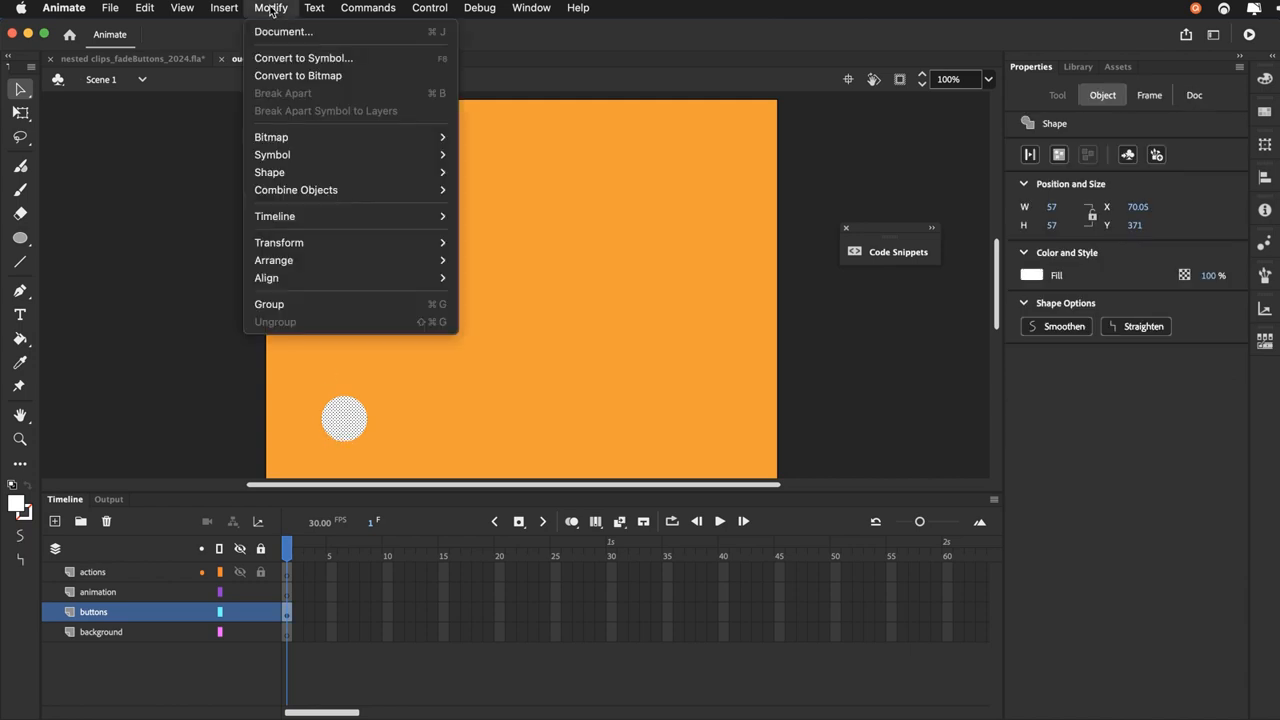
pyautogui.click(292, 57)
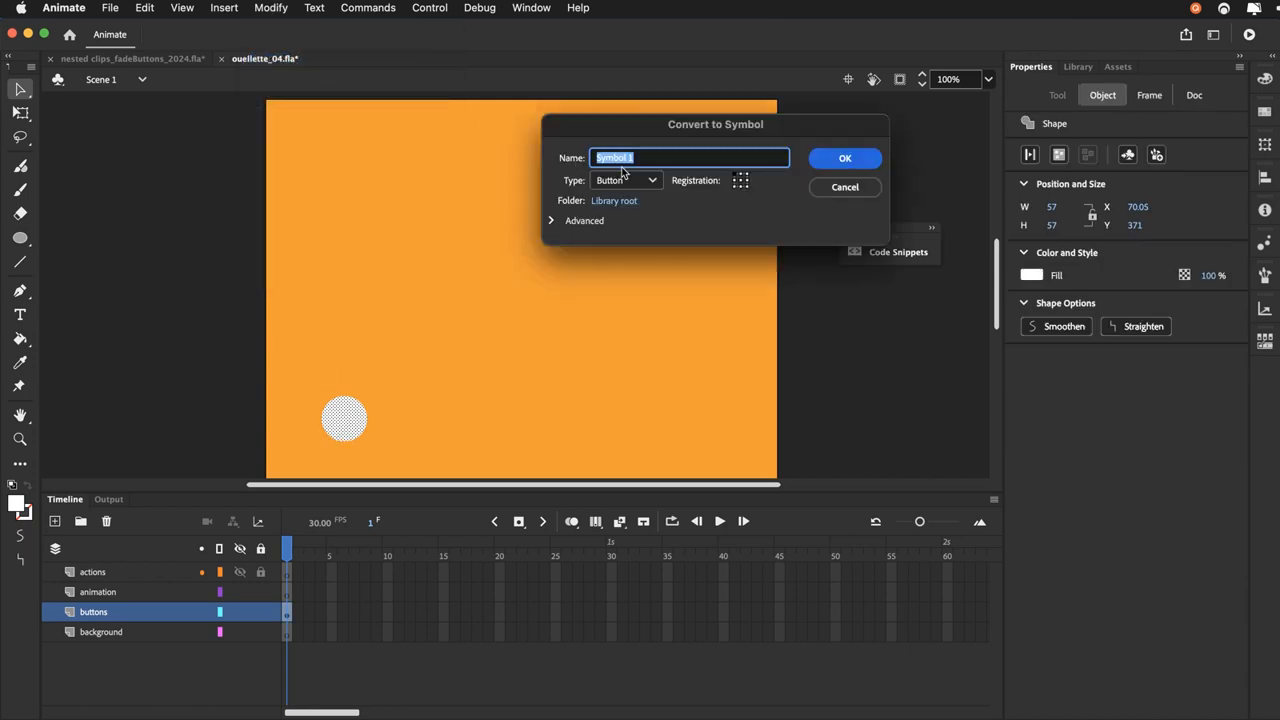
pyautogui.write('button')
pyautogui.click(838, 161)
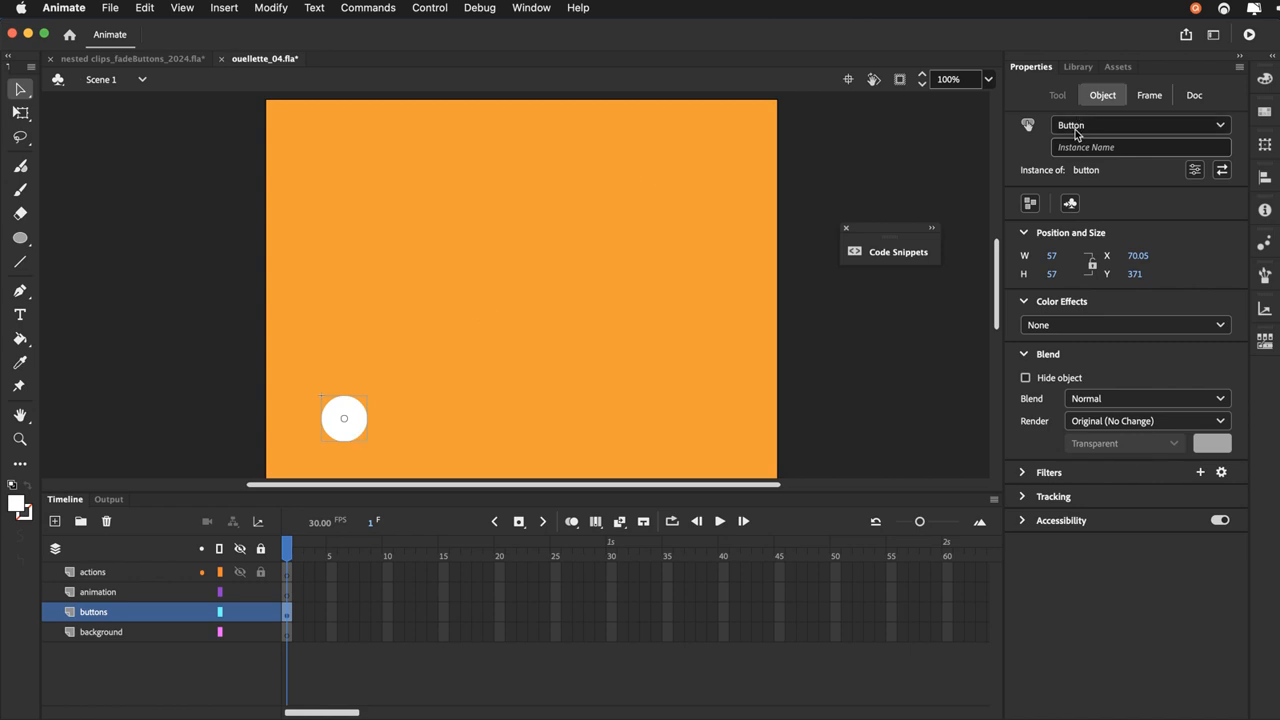
# Convert the button instance to a Movie Clip symbol named button_mc and open that clip for editing in place
pyautogui.click(286, 7)
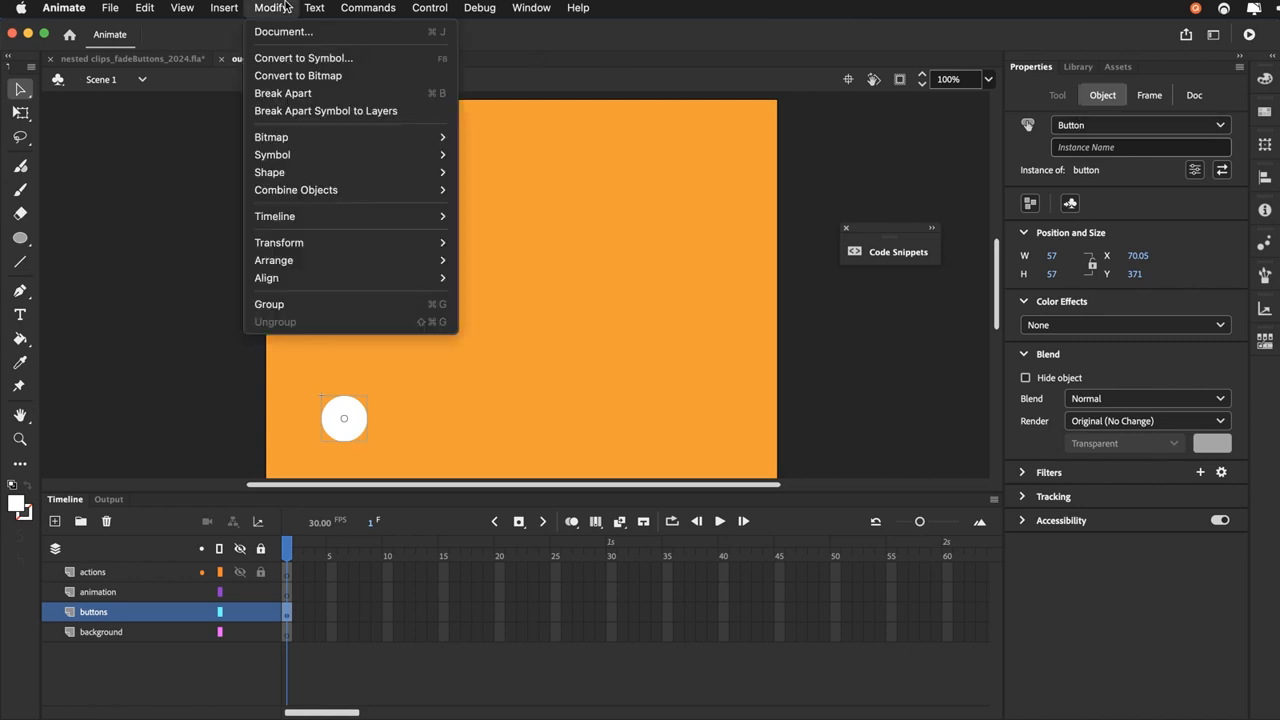
pyautogui.click(268, 58)
pyautogui.click(613, 182)
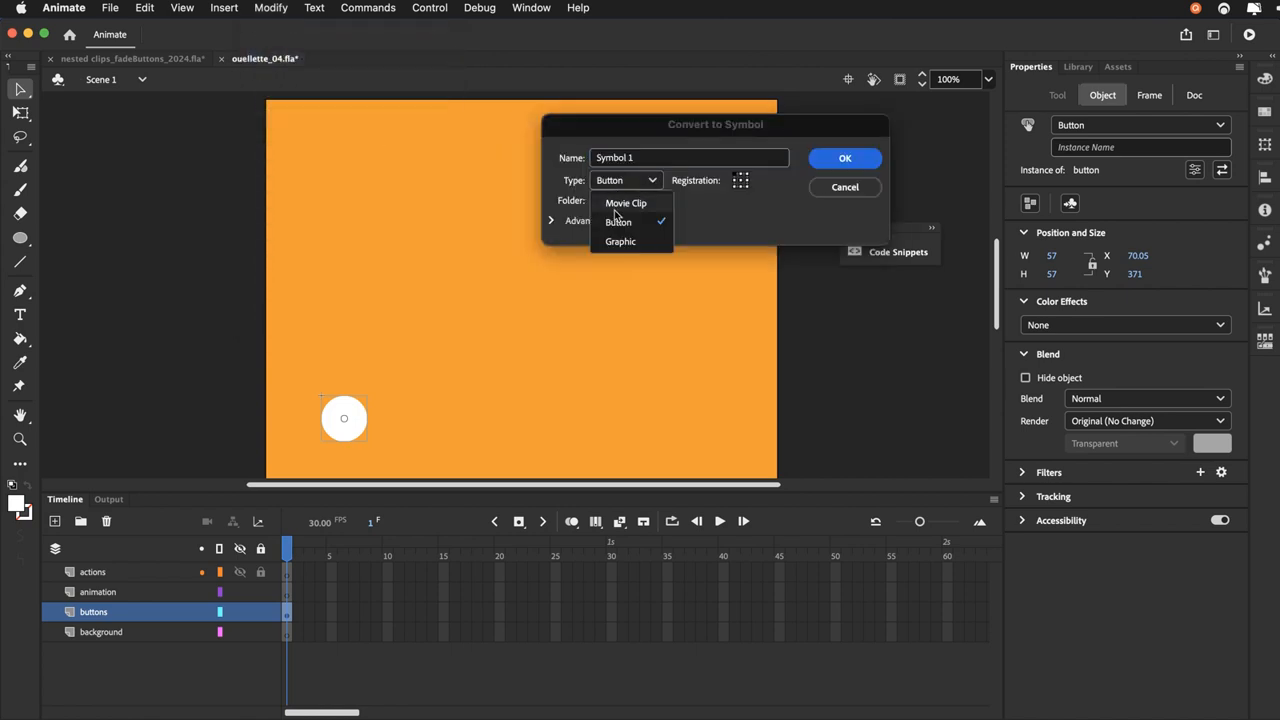
pyautogui.click(614, 202)
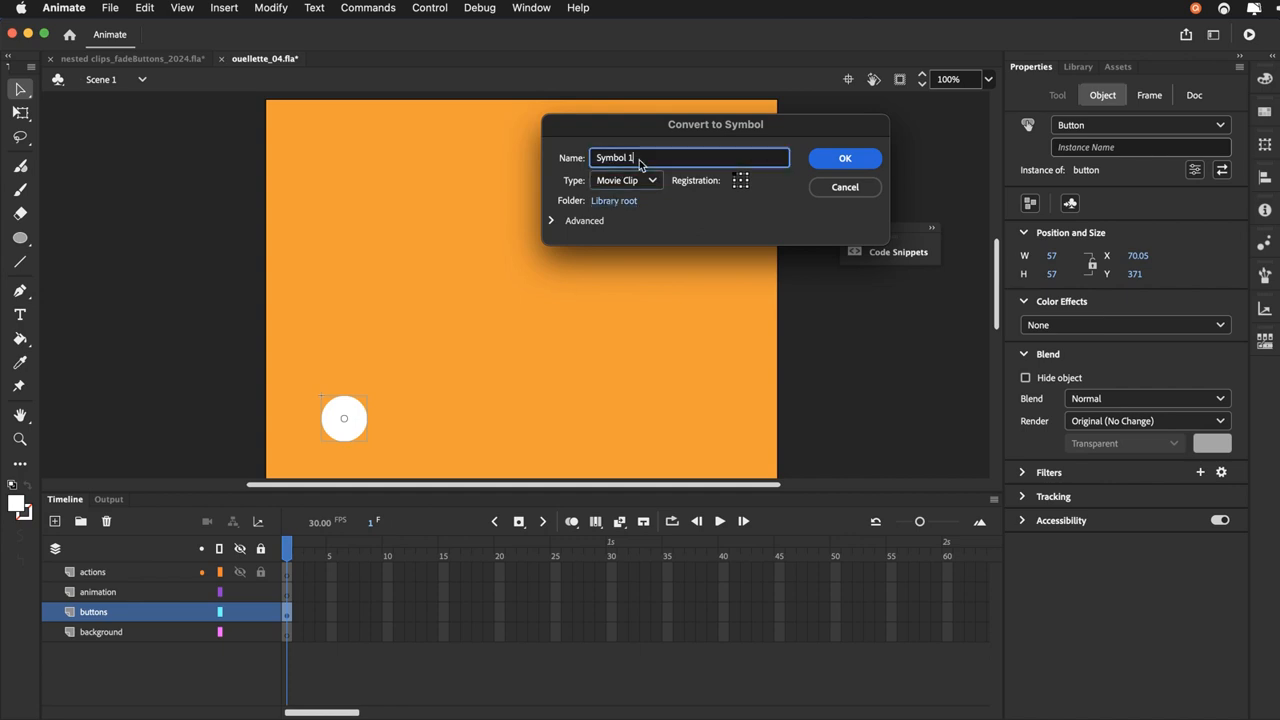
pyautogui.moveTo(638, 160); pyautogui.dragTo(596, 157)
pyautogui.write('button_mc')
pyautogui.click(840, 158)
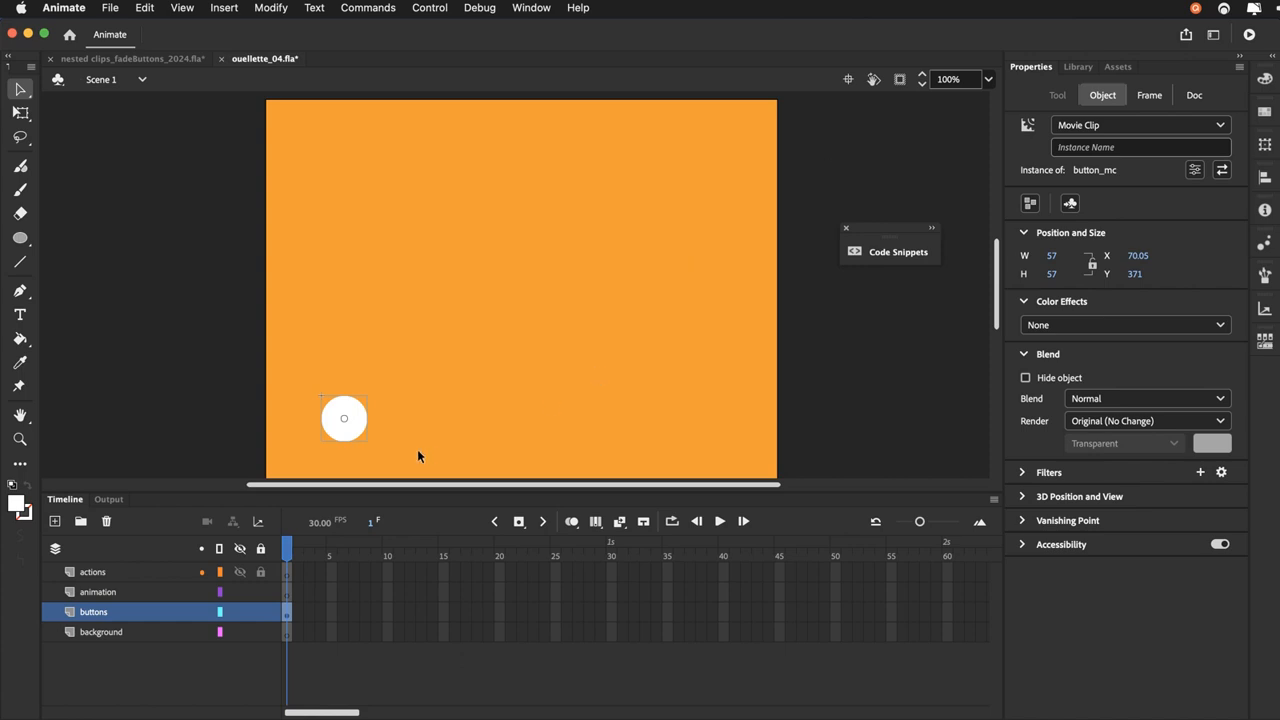
pyautogui.doubleClick(350, 440)
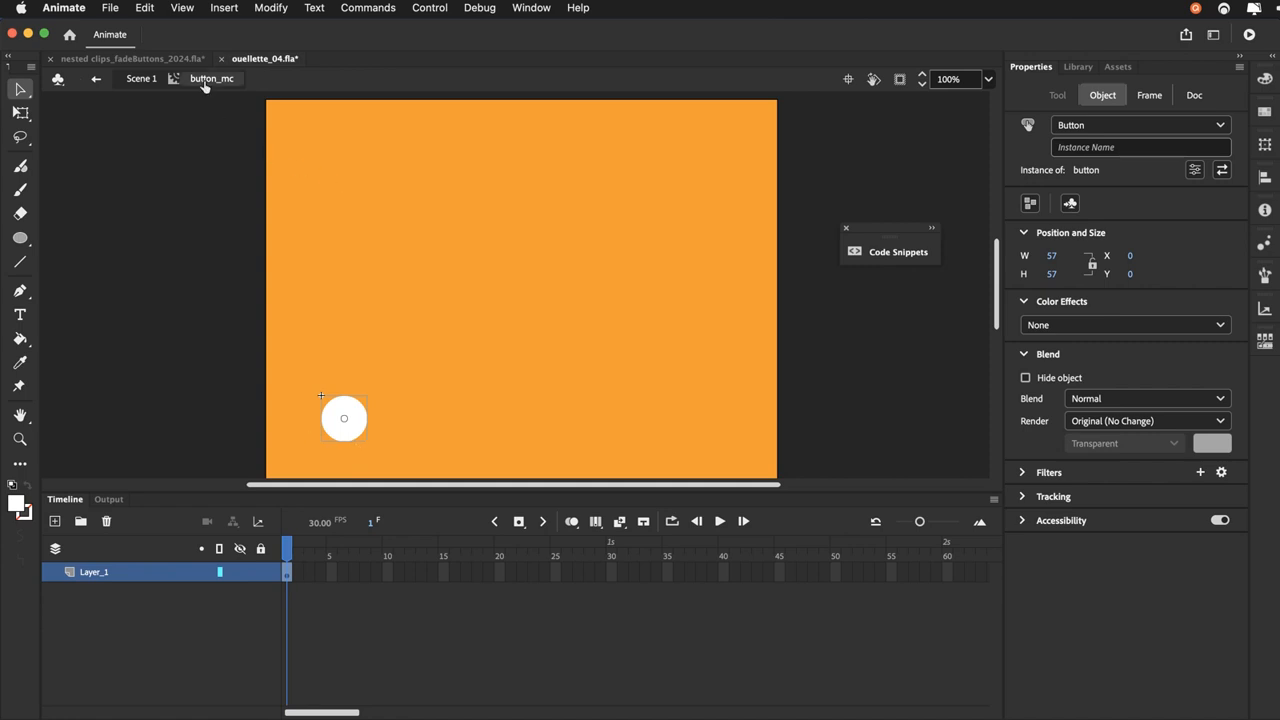
# Rename the clip's only layer as button and extend its frames to frame 50
pyautogui.click(103, 574)
pyautogui.doubleClick(103, 574)
pyautogui.write('button')
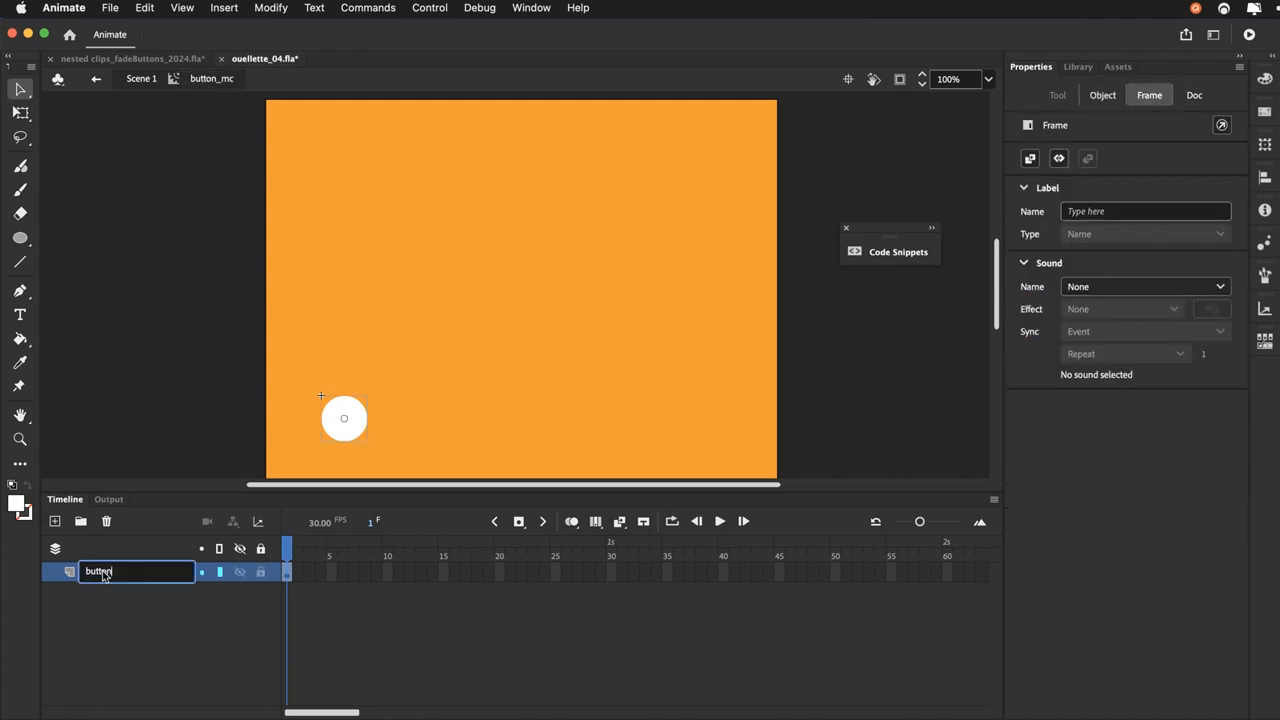
pyautogui.press('Return')
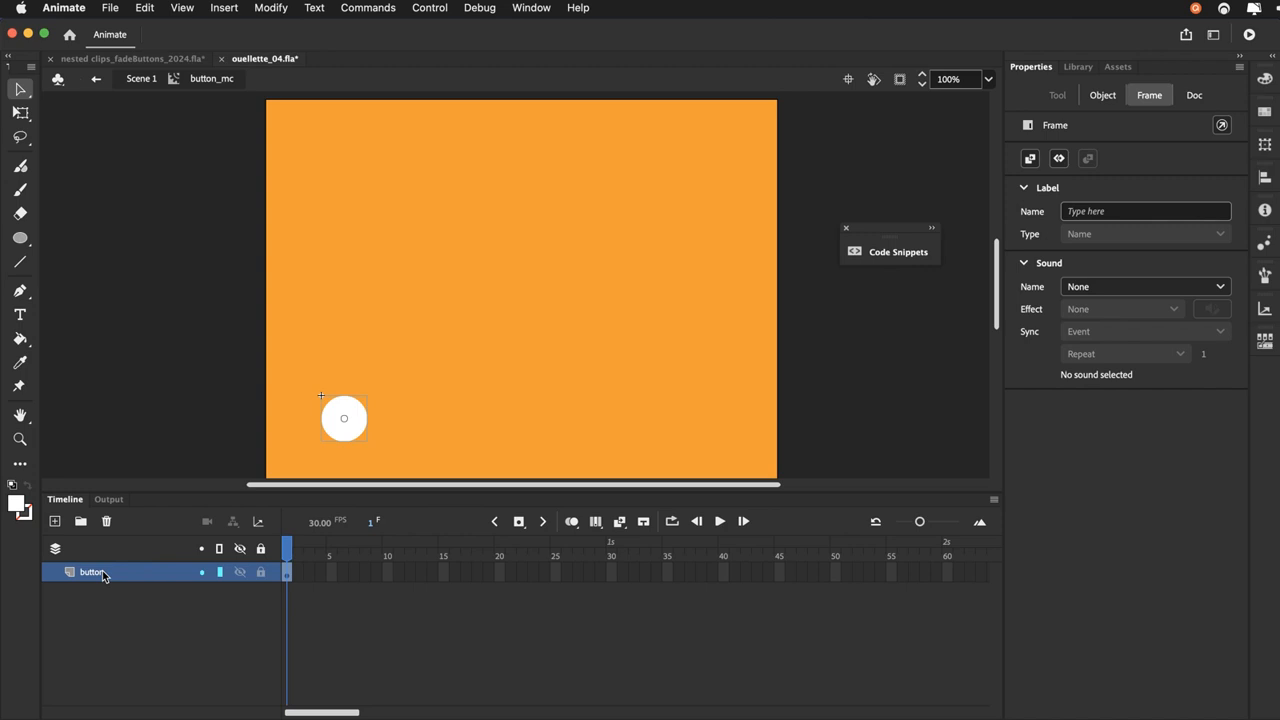
pyautogui.click(839, 583)
pyautogui.click(835, 574)
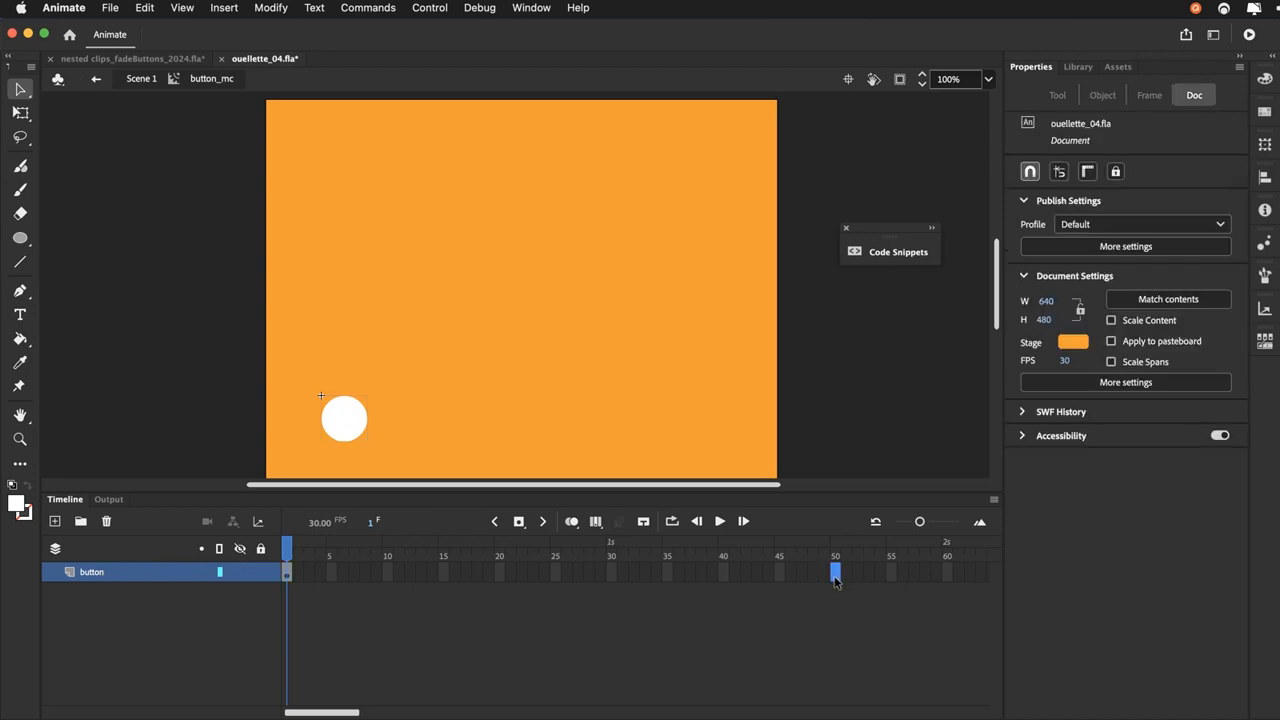
pyautogui.press('F5')
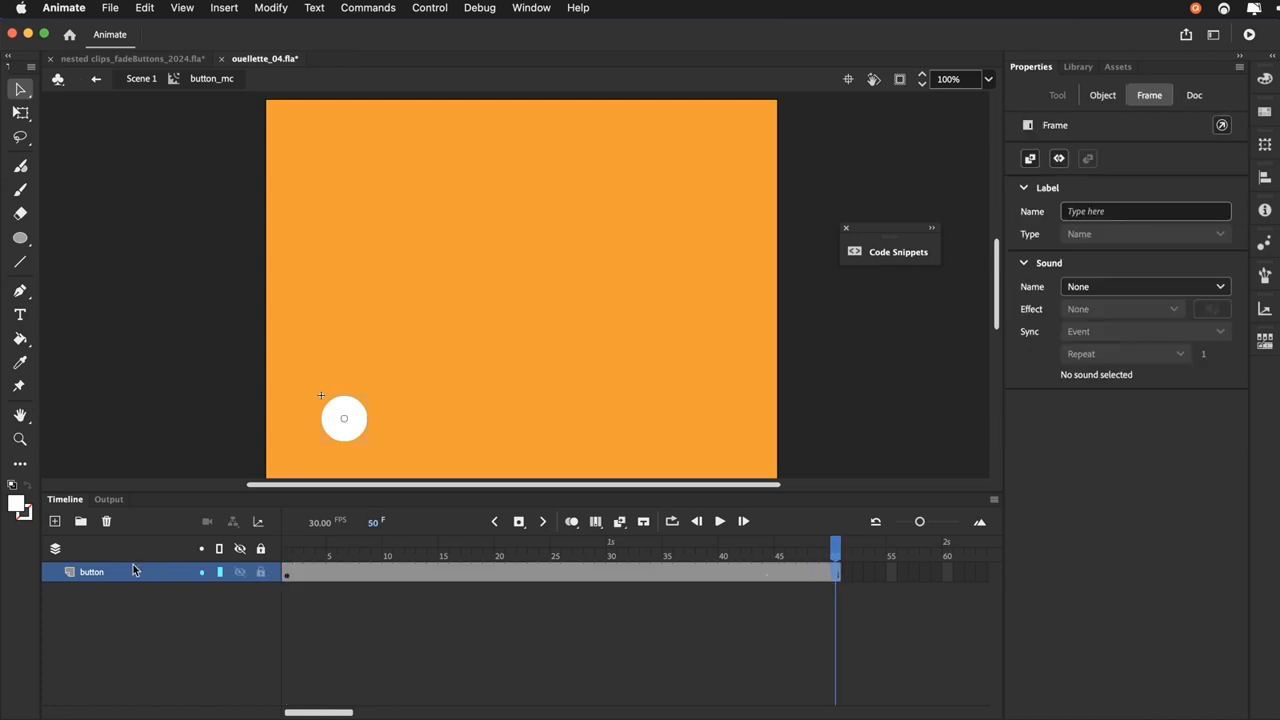
# Add a layer named actions above the button layer
pyautogui.click(56, 523)
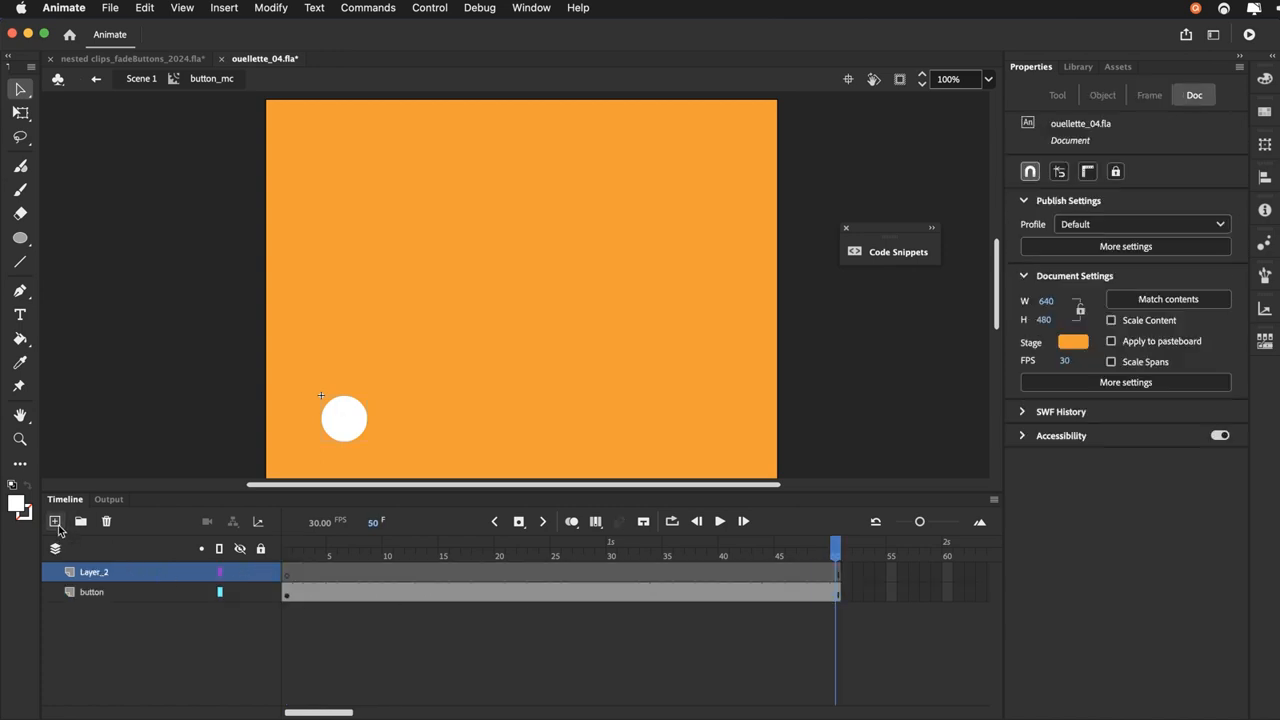
pyautogui.doubleClick(95, 572)
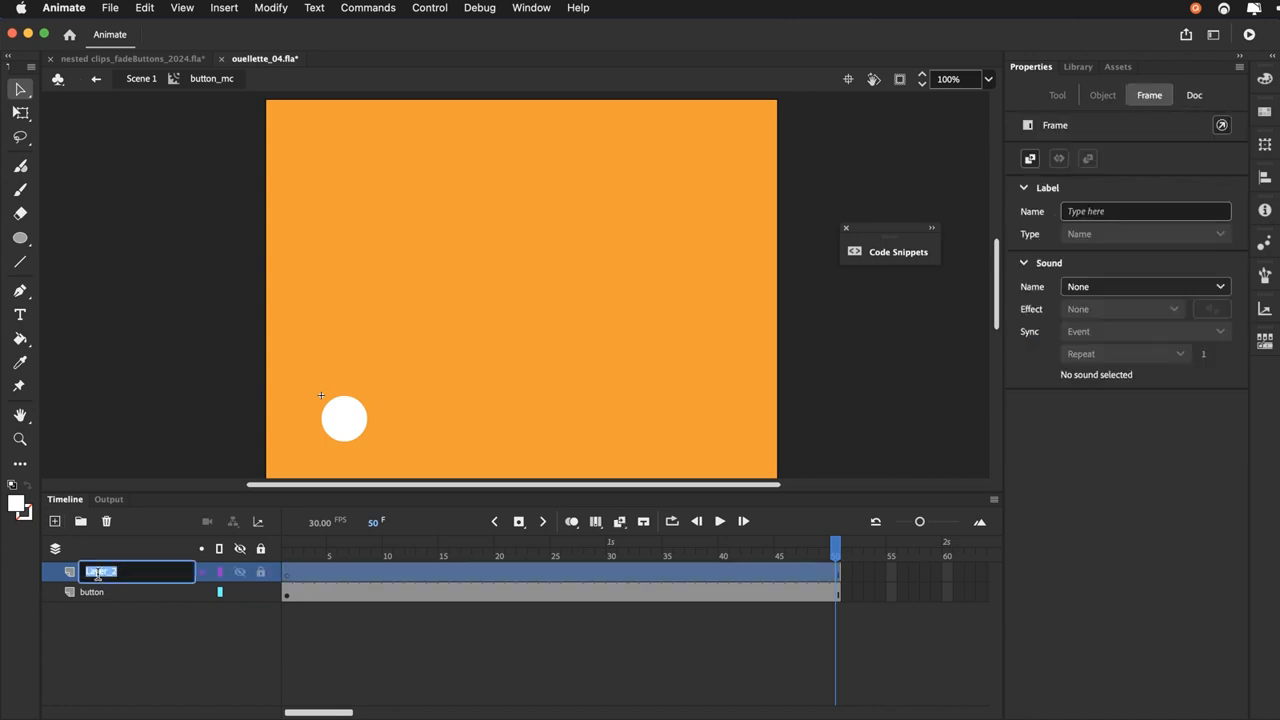
pyautogui.write('actions')
pyautogui.press('Return')
pyautogui.click(109, 668)
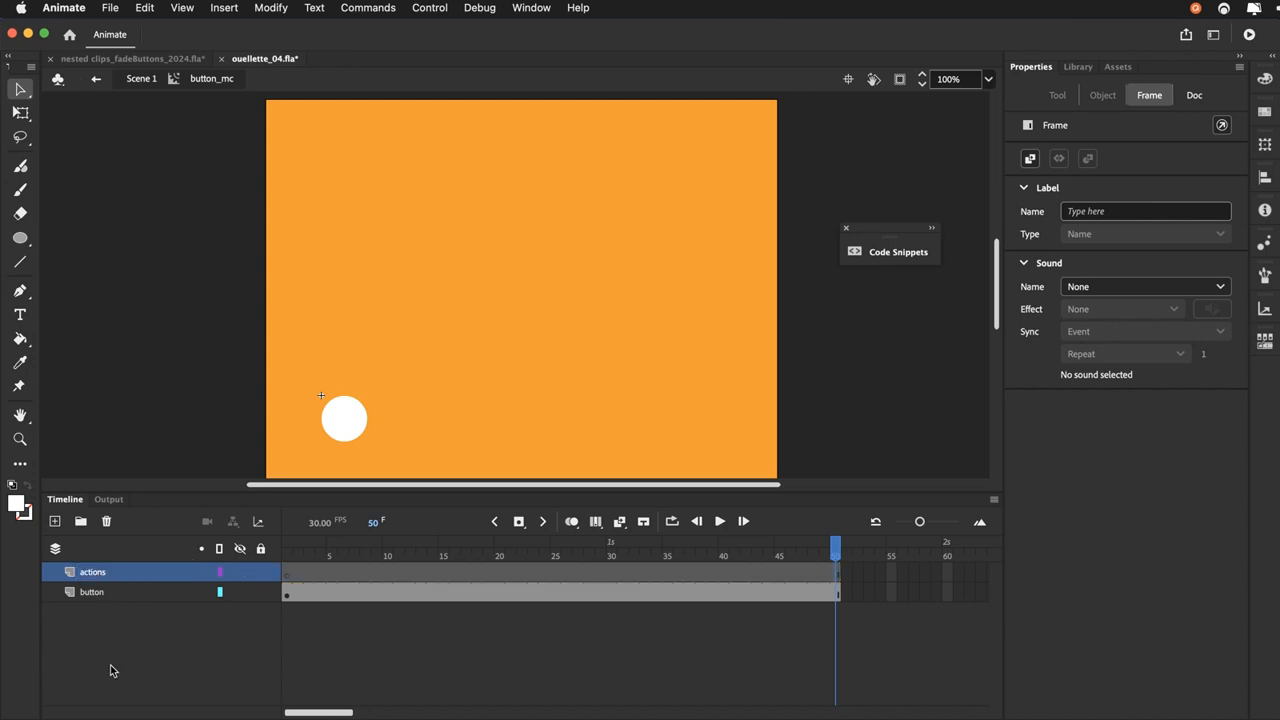
# Add a layer named labels between the actions and button layers
pyautogui.click(75, 595)
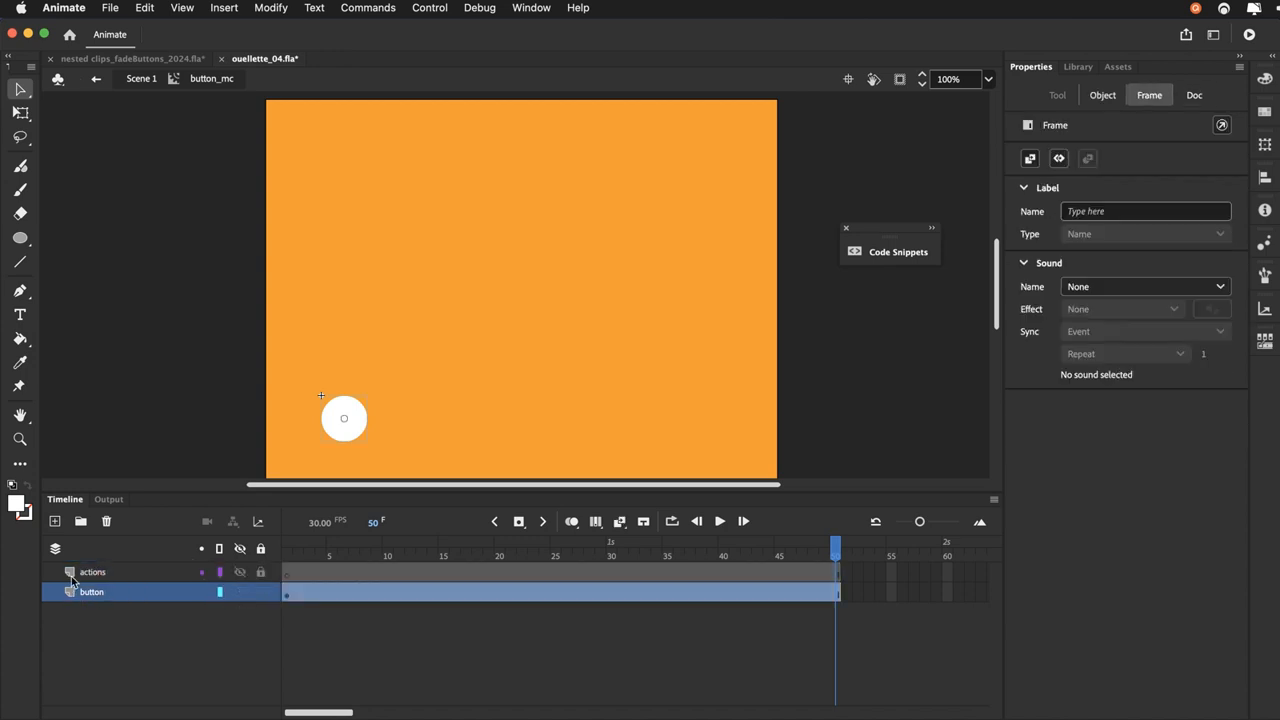
pyautogui.click(55, 521)
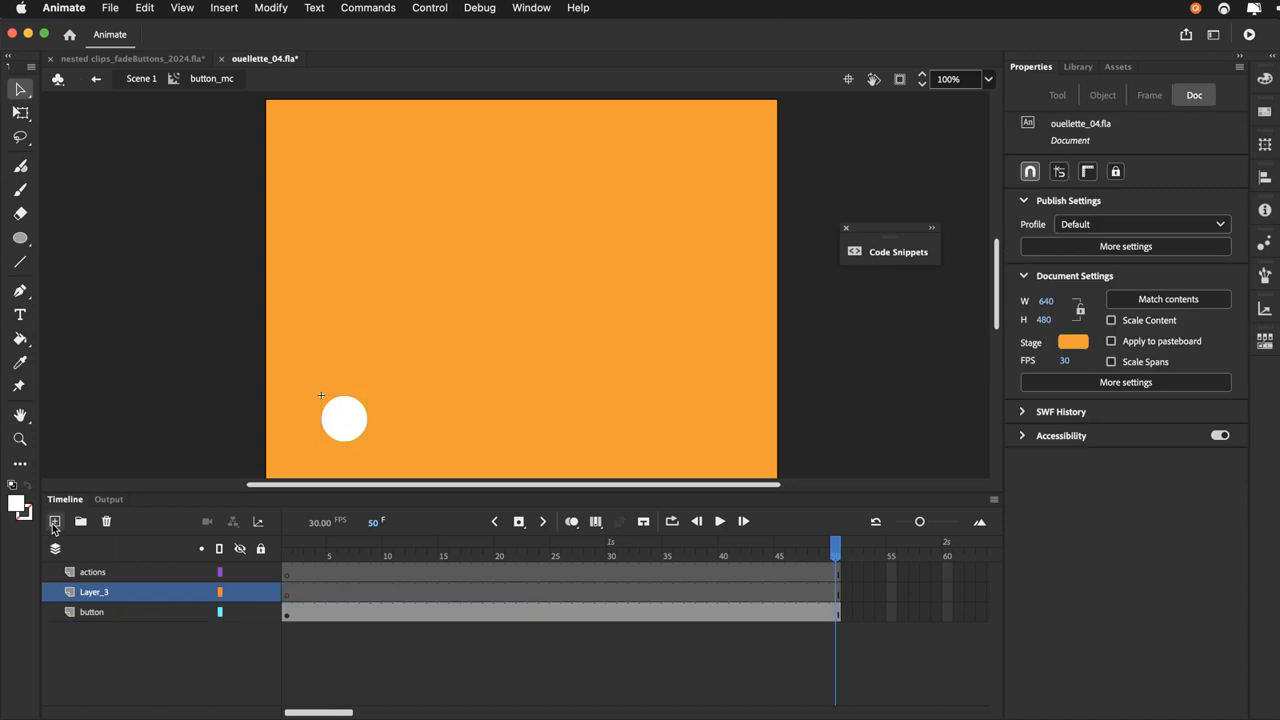
pyautogui.doubleClick(102, 592)
pyautogui.write('labels')
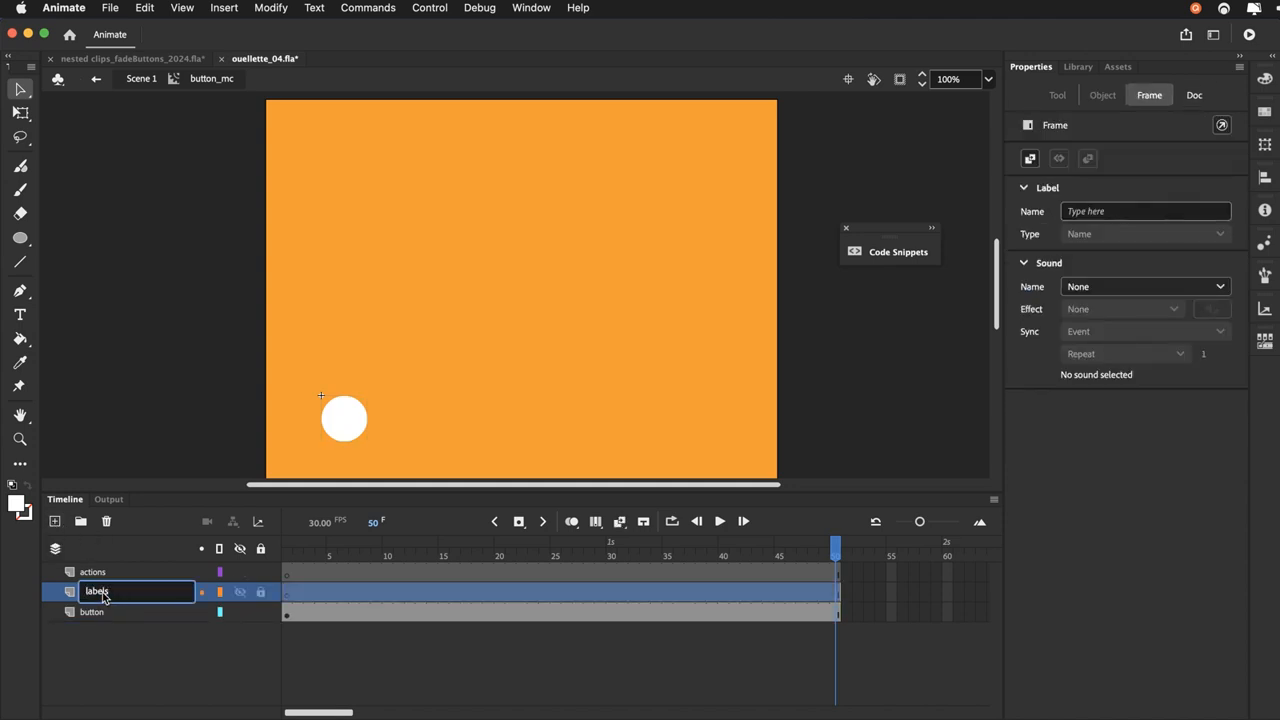
pyautogui.press('Return')
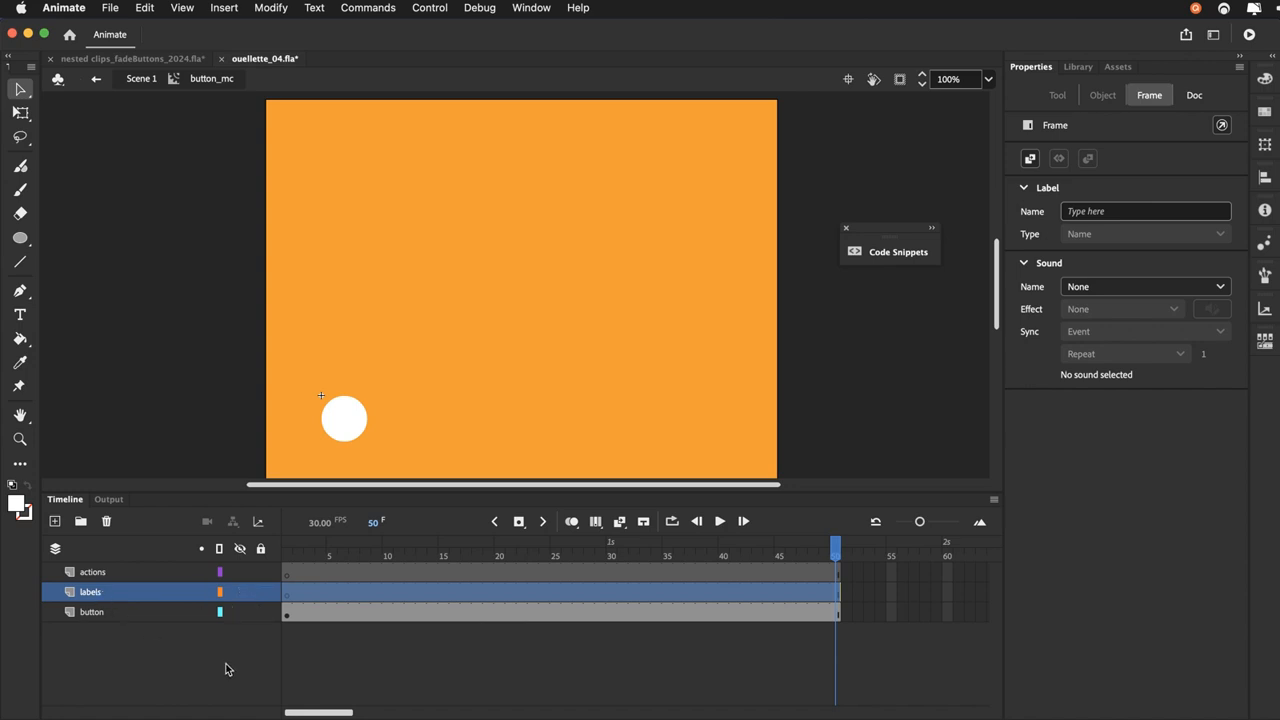
# Insert a blank keyframe at frame 25 of the labels layer
pyautogui.click(551, 595)
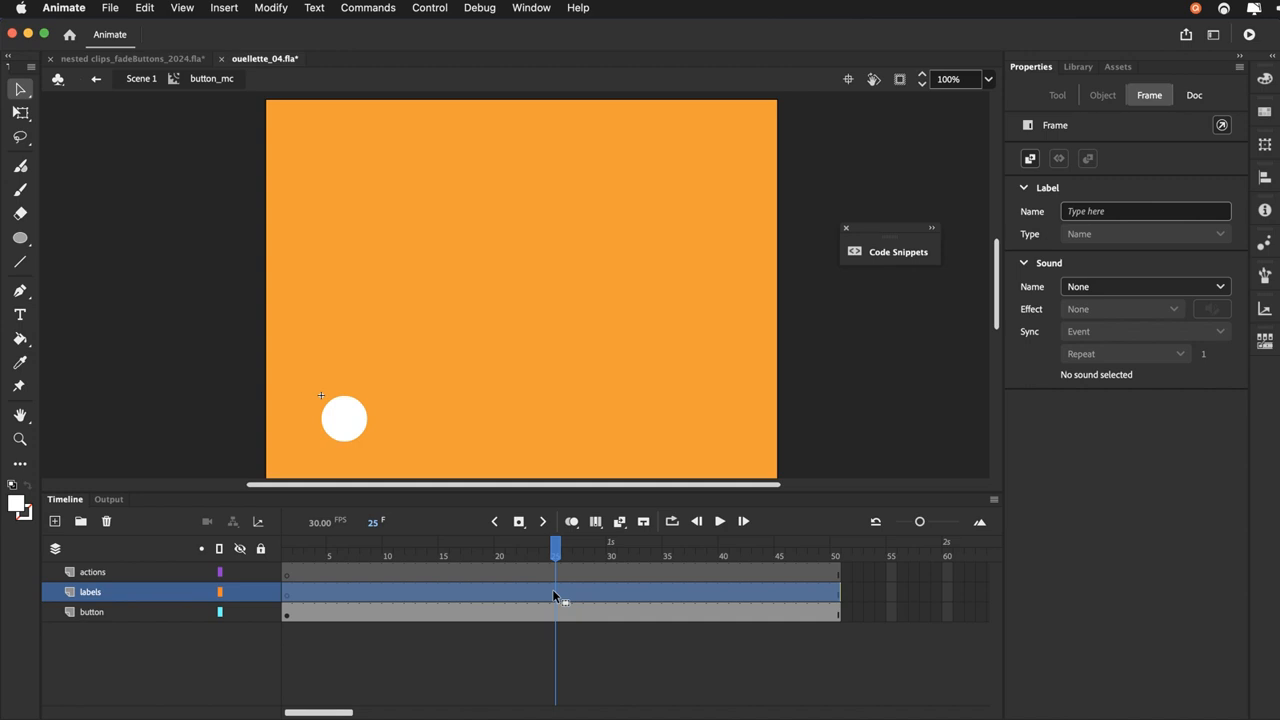
pyautogui.click(556, 630)
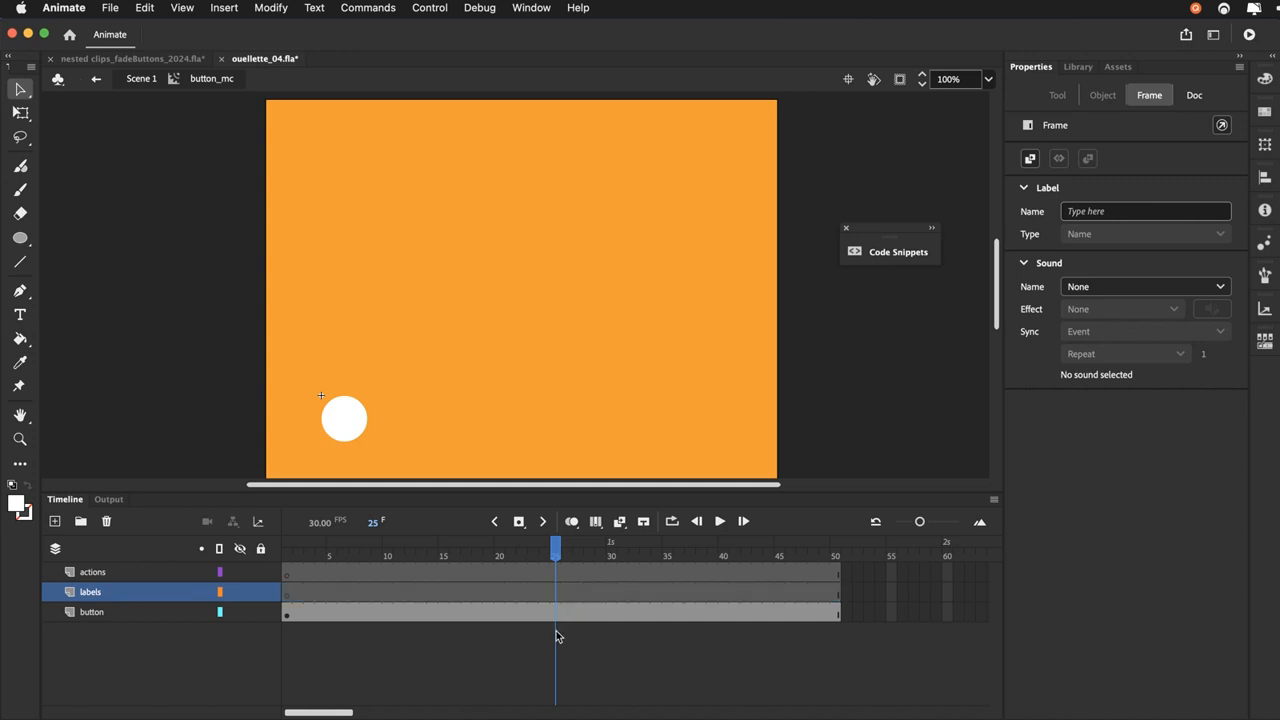
pyautogui.click(552, 593)
pyautogui.press('F7')
pyautogui.click(565, 596)
pyautogui.click(564, 649)
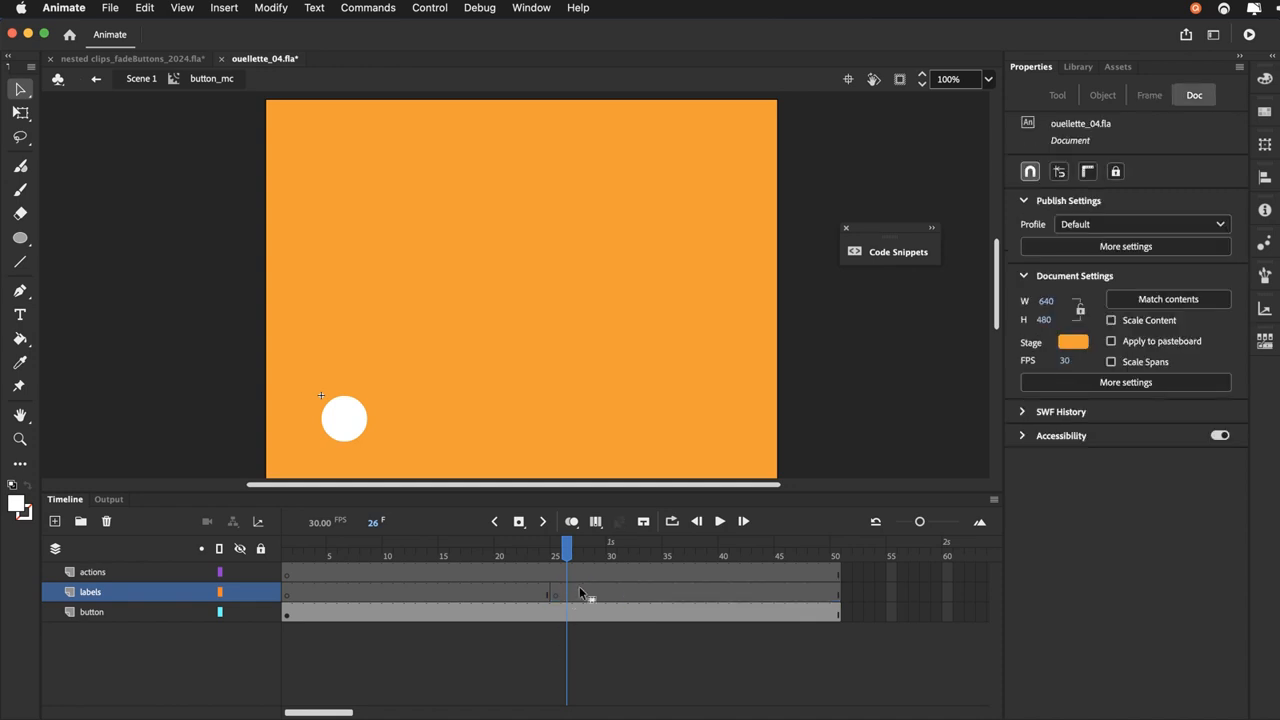
# Insert a keyframe at frame 26 of the labels layer and give it the frame label goBack
pyautogui.click(570, 594)
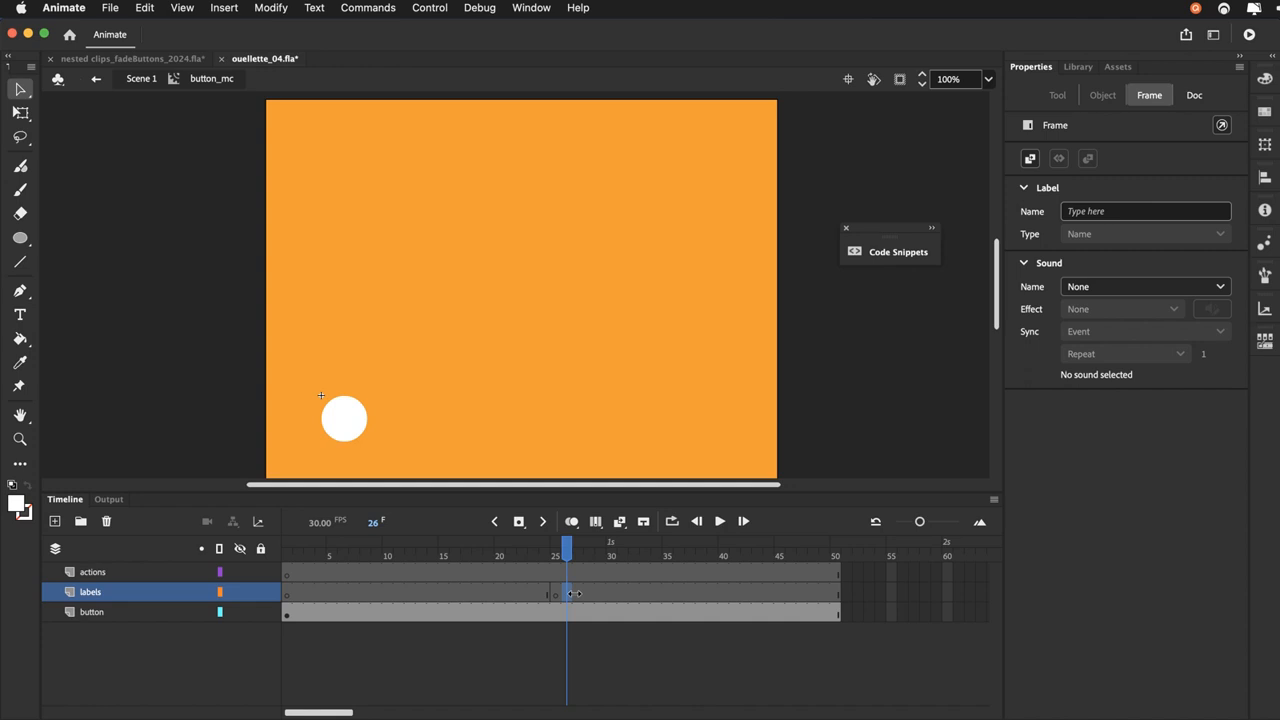
pyautogui.press('F6')
pyautogui.click(1085, 216)
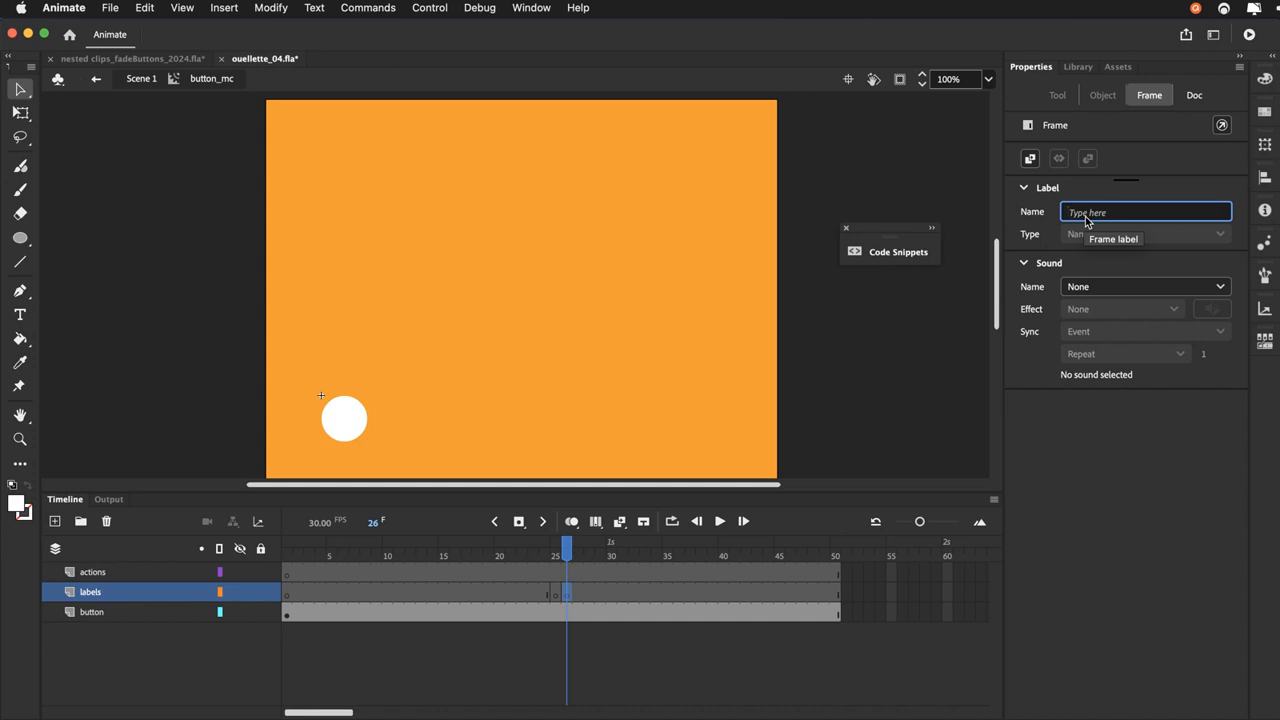
pyautogui.write('go8')
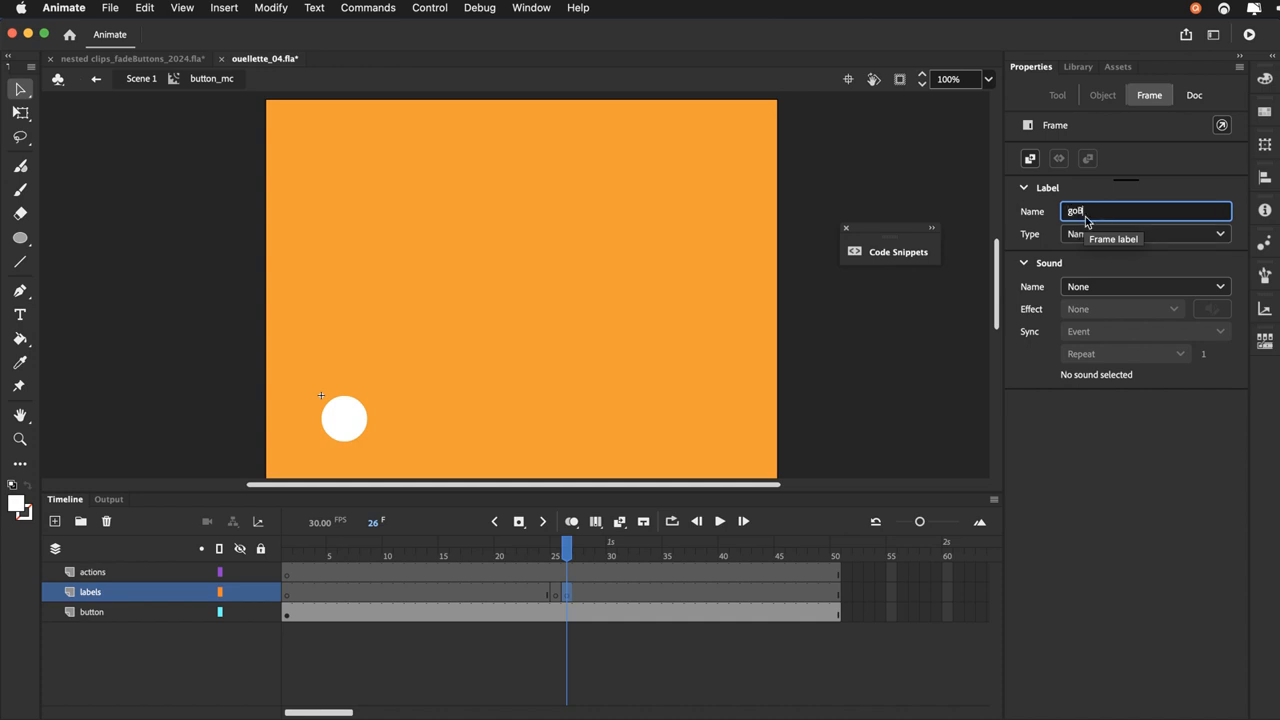
pyautogui.write('ack')
pyautogui.press('Return')
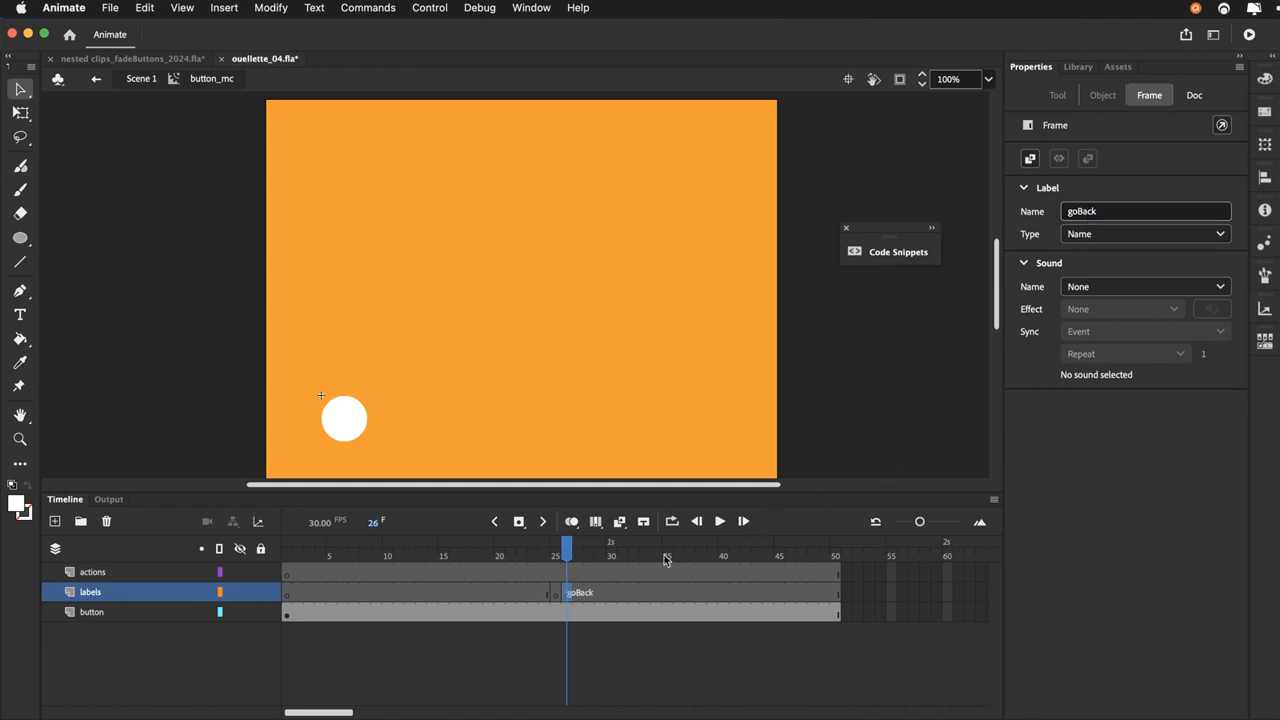
pyautogui.click(441, 694)
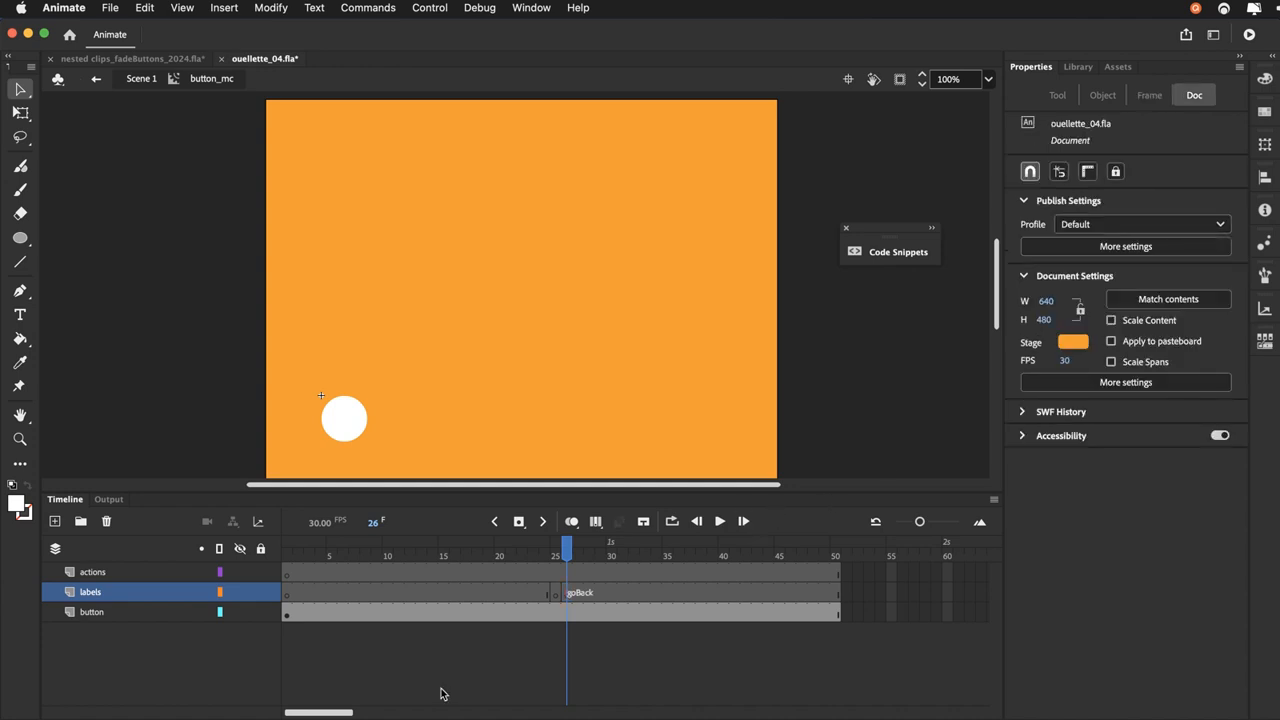
# Insert a blank keyframe at frame 25 of the actions layer
pyautogui.click(555, 573)
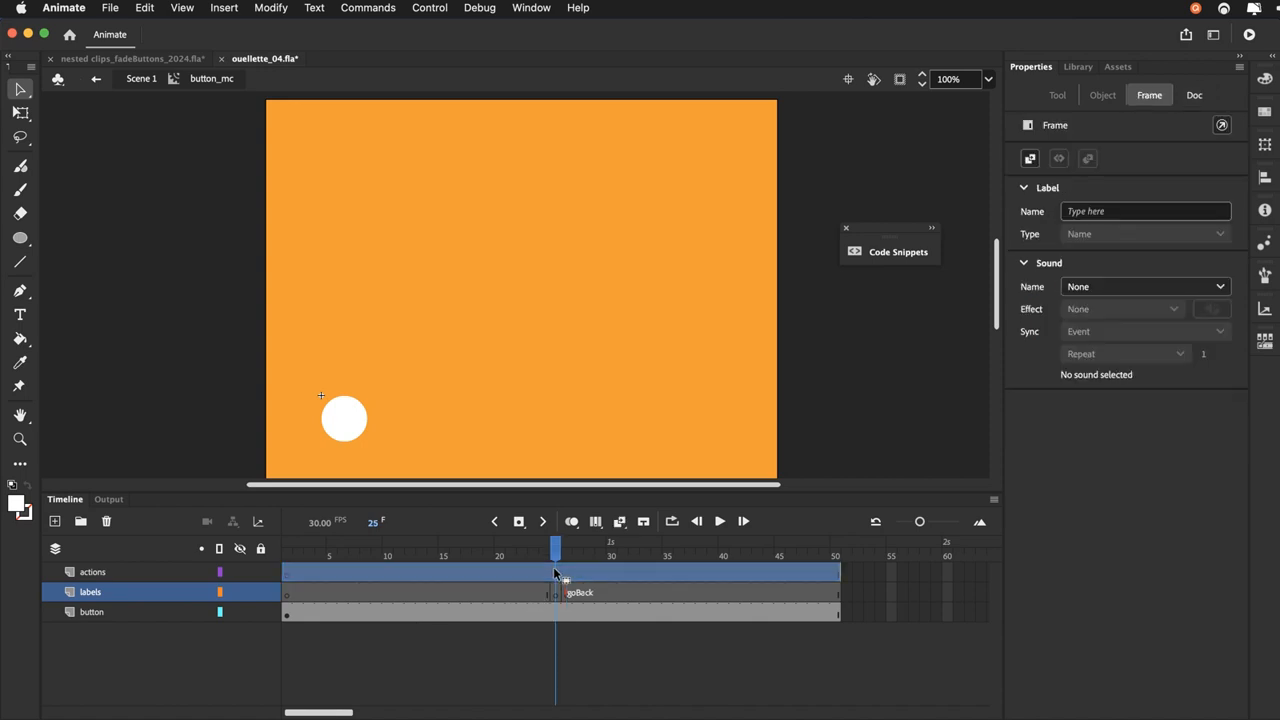
pyautogui.click(549, 649)
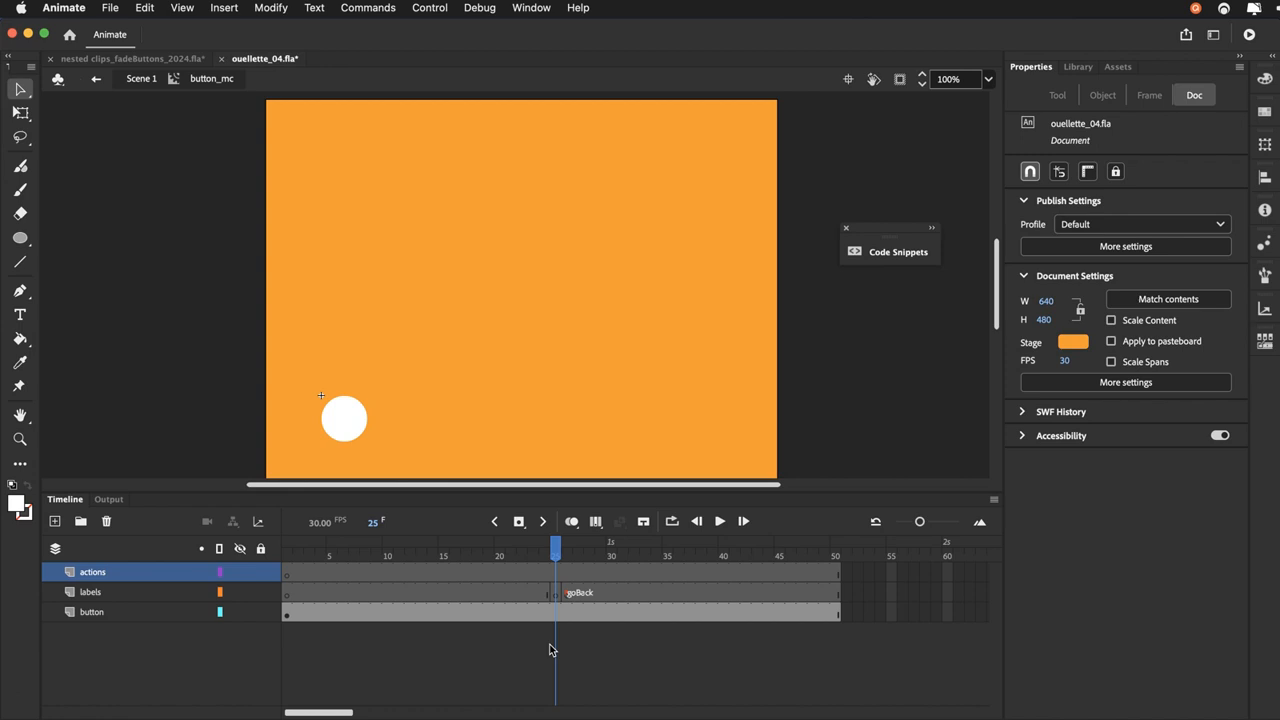
pyautogui.click(555, 576)
pyautogui.press('F7')
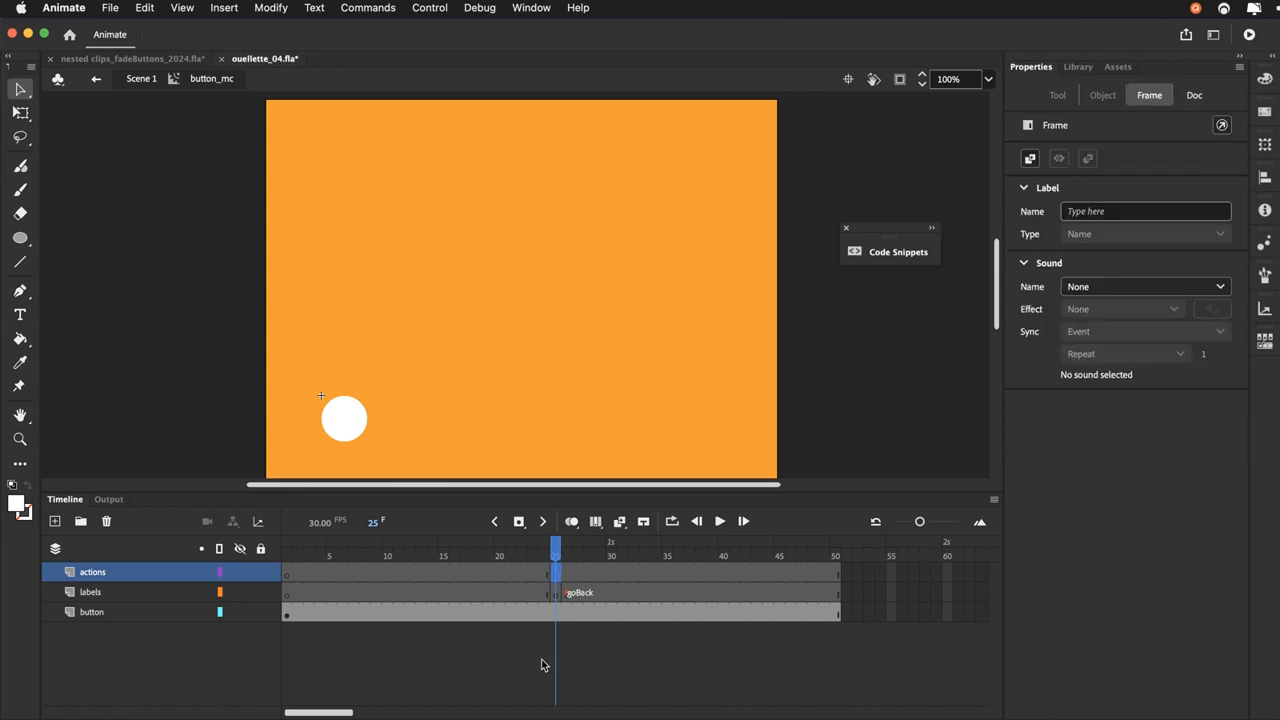
pyautogui.click(542, 665)
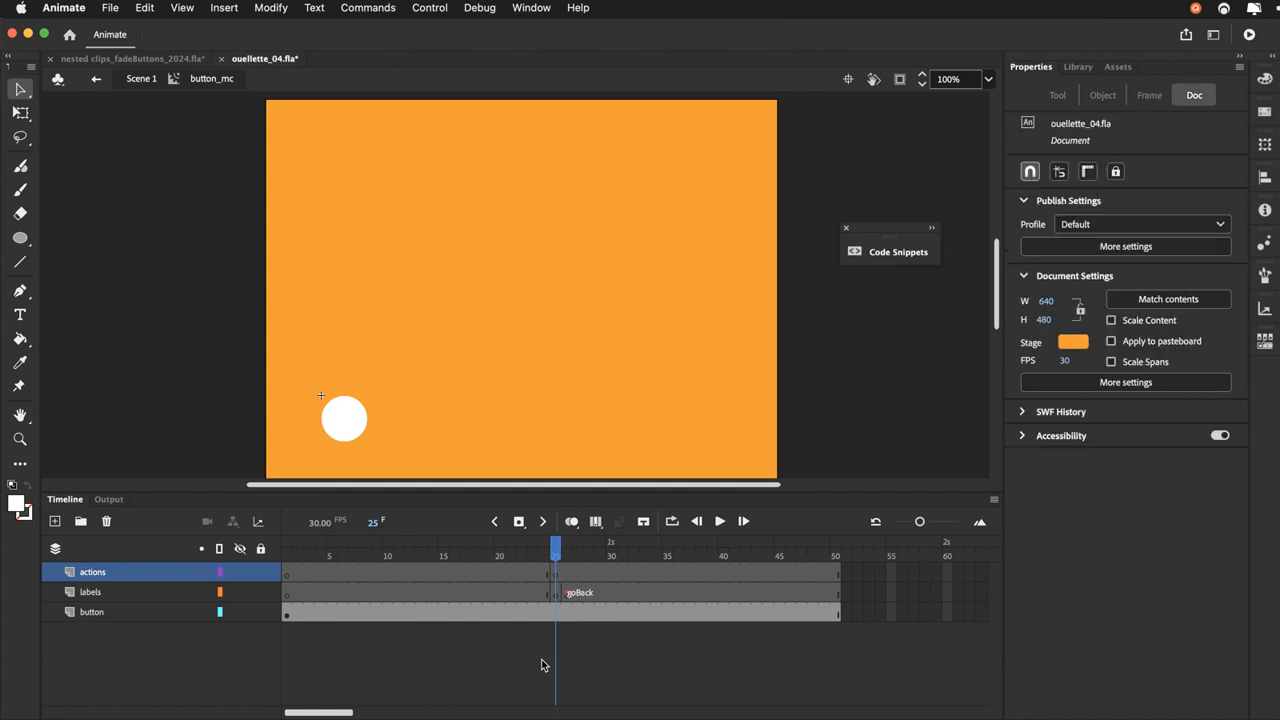
# Create a motion tween on the button layer and add a keyframe to it at frame 50
pyautogui.rightClick(288, 616)
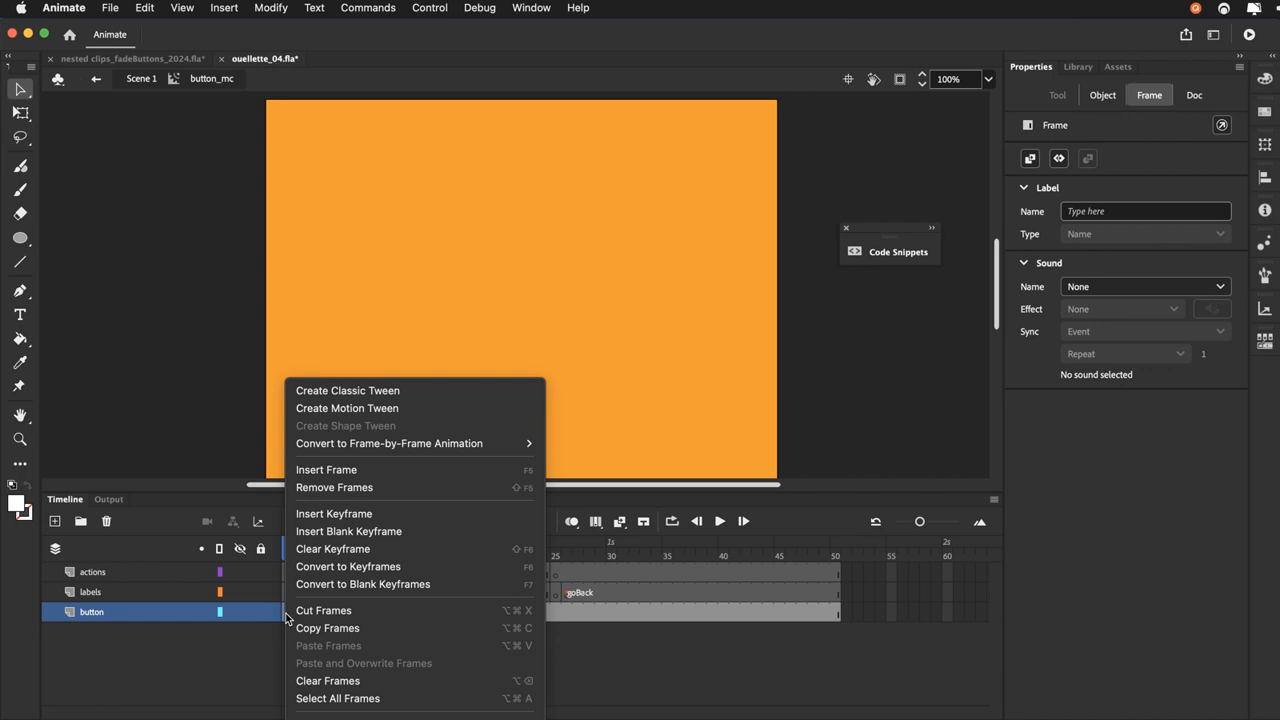
pyautogui.click(308, 409)
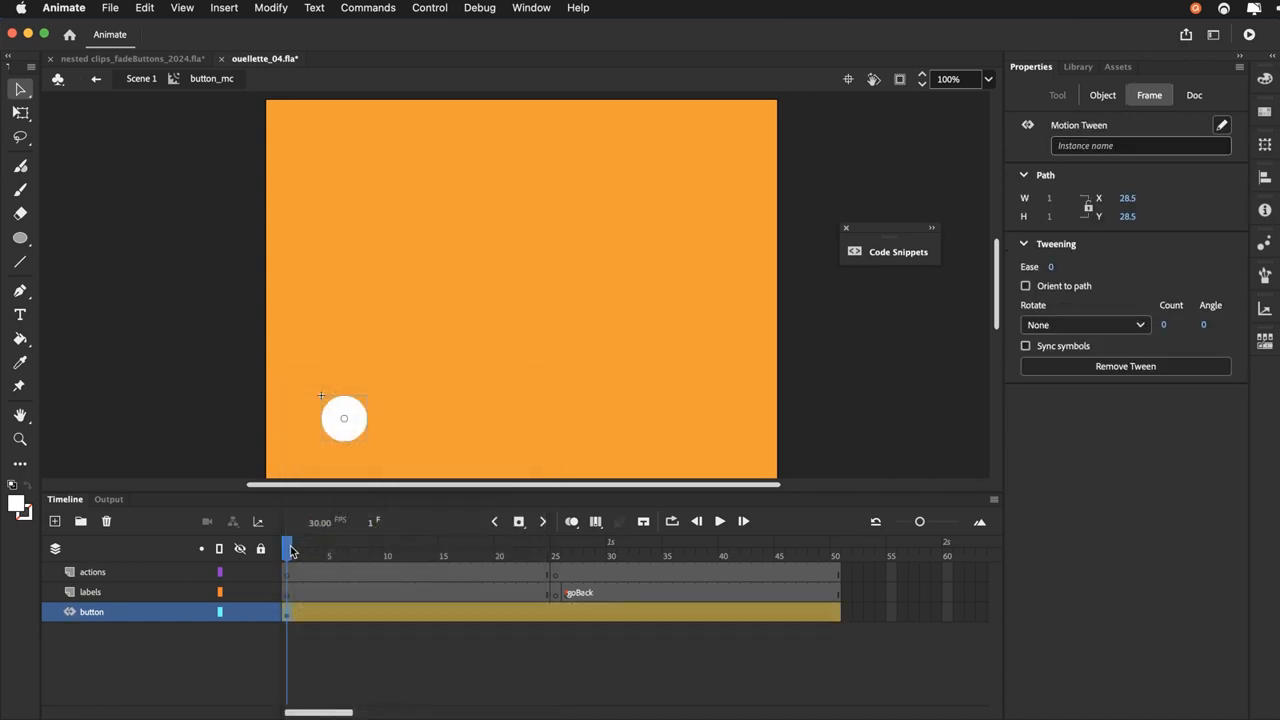
pyautogui.moveTo(290, 550); pyautogui.dragTo(840, 545)
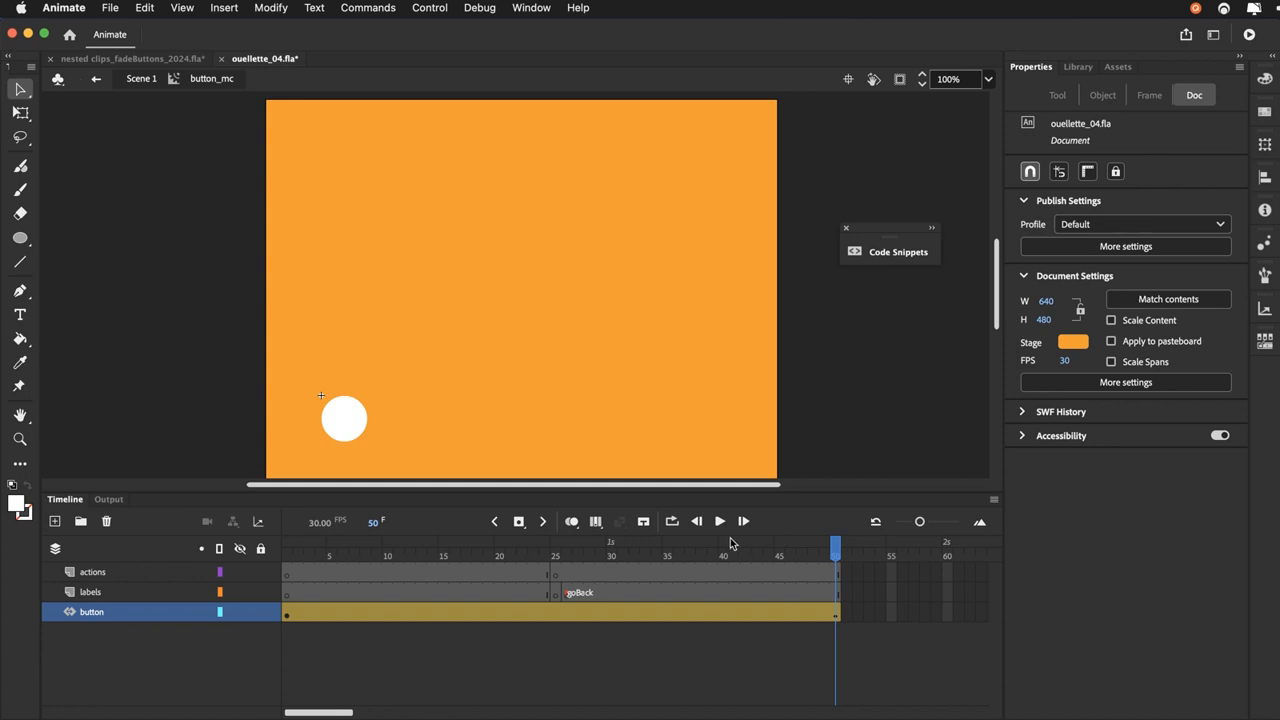
# Apply an Alpha color effect of 25% to the circle button at frame 50
pyautogui.click(358, 426)
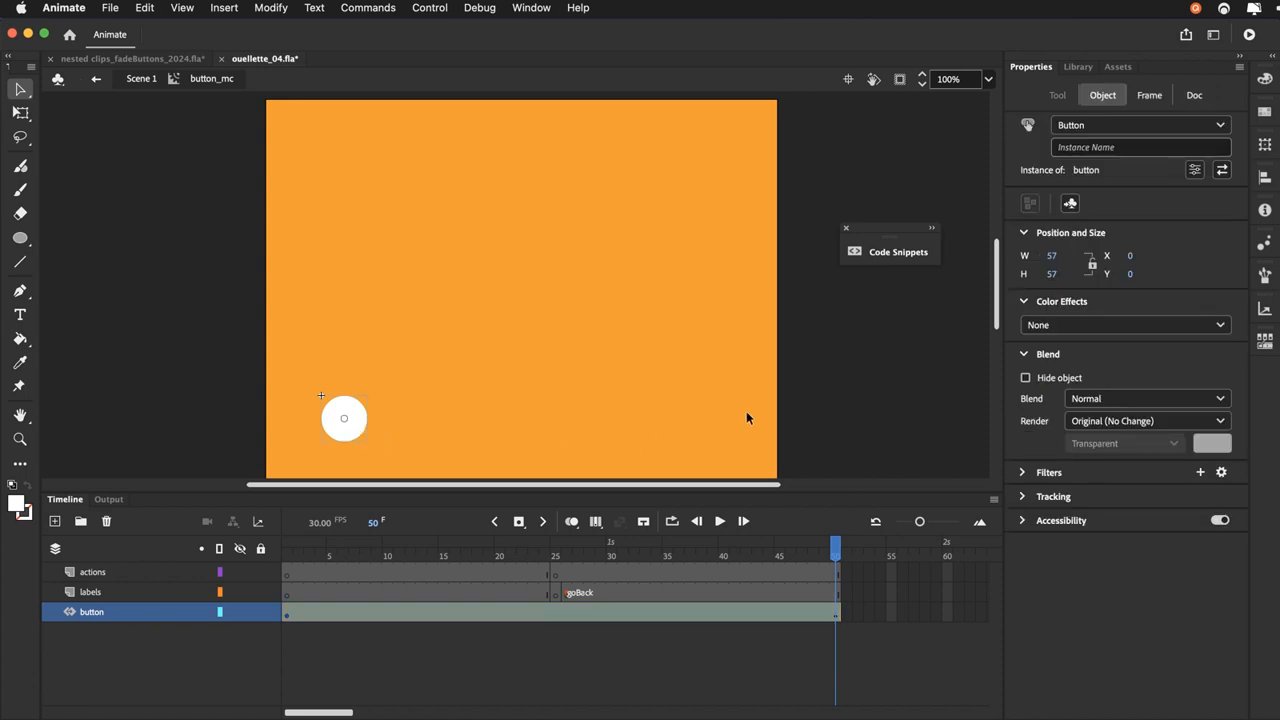
pyautogui.click(1027, 326)
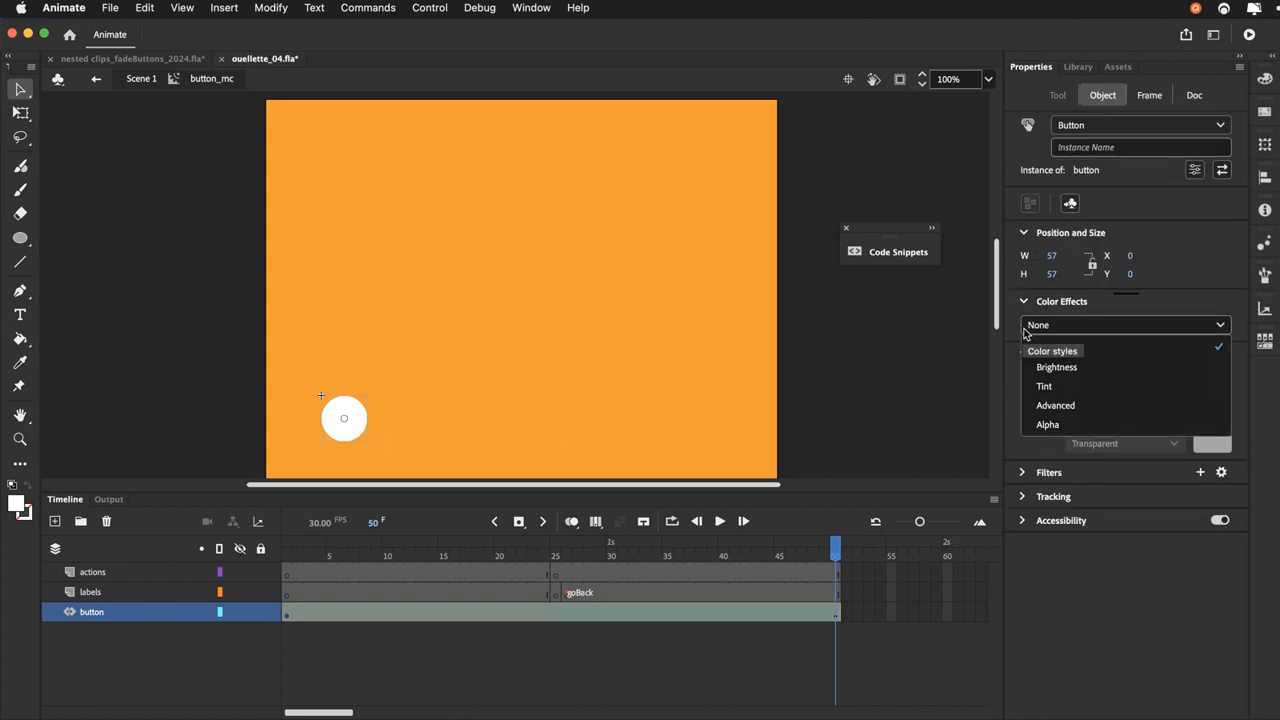
pyautogui.click(1042, 428)
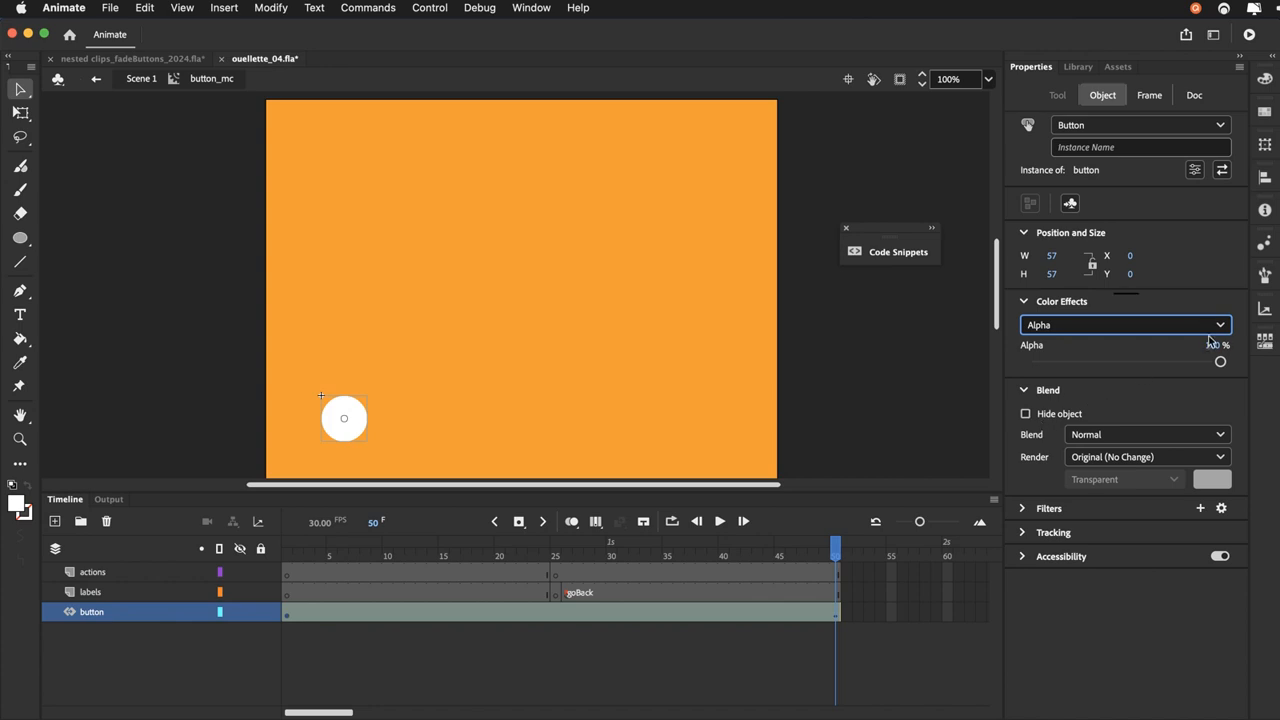
pyautogui.moveTo(1220, 364); pyautogui.dragTo(1079, 370)
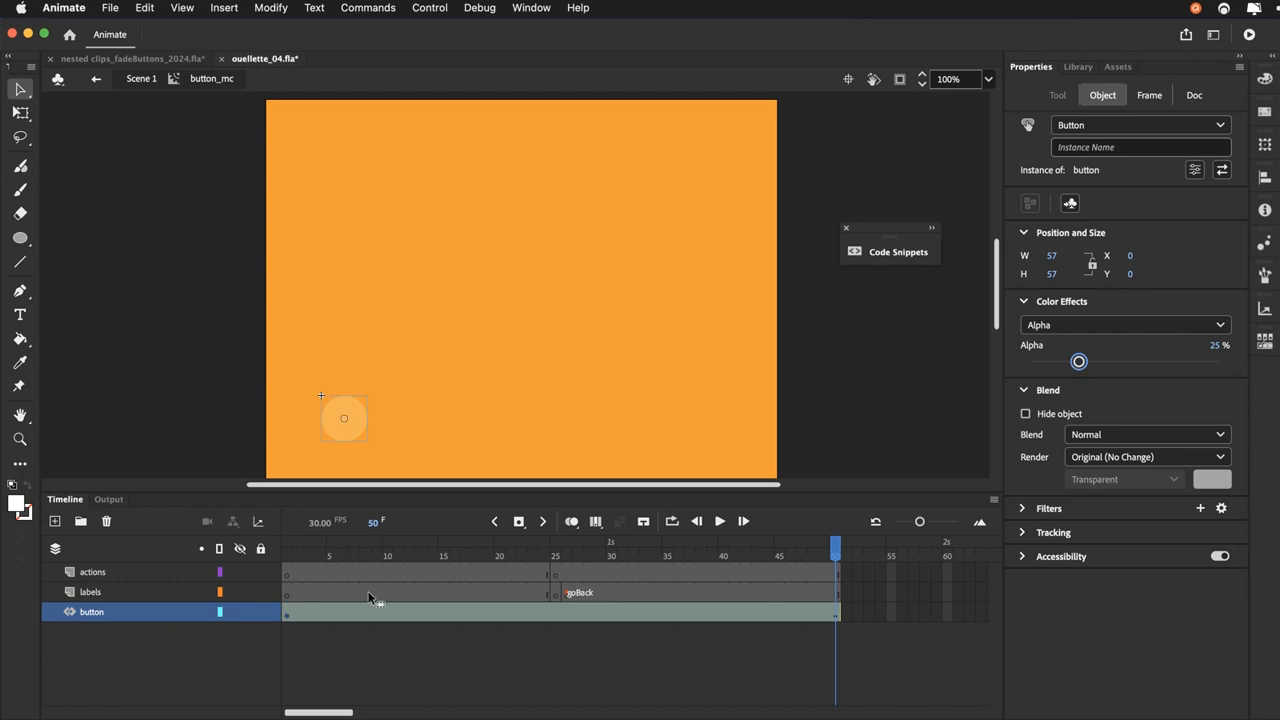
# Set the circle button's Alpha color effect to 25% at frame 1 of the tween
pyautogui.click(292, 556)
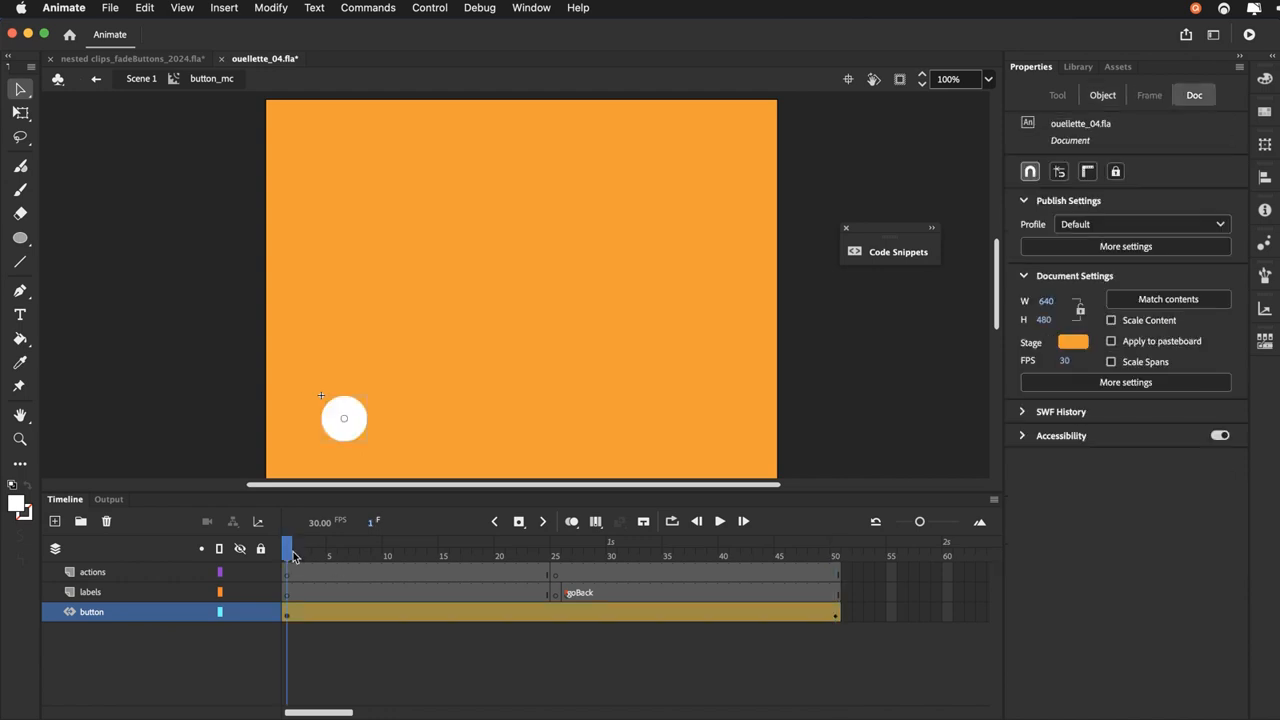
pyautogui.click(340, 430)
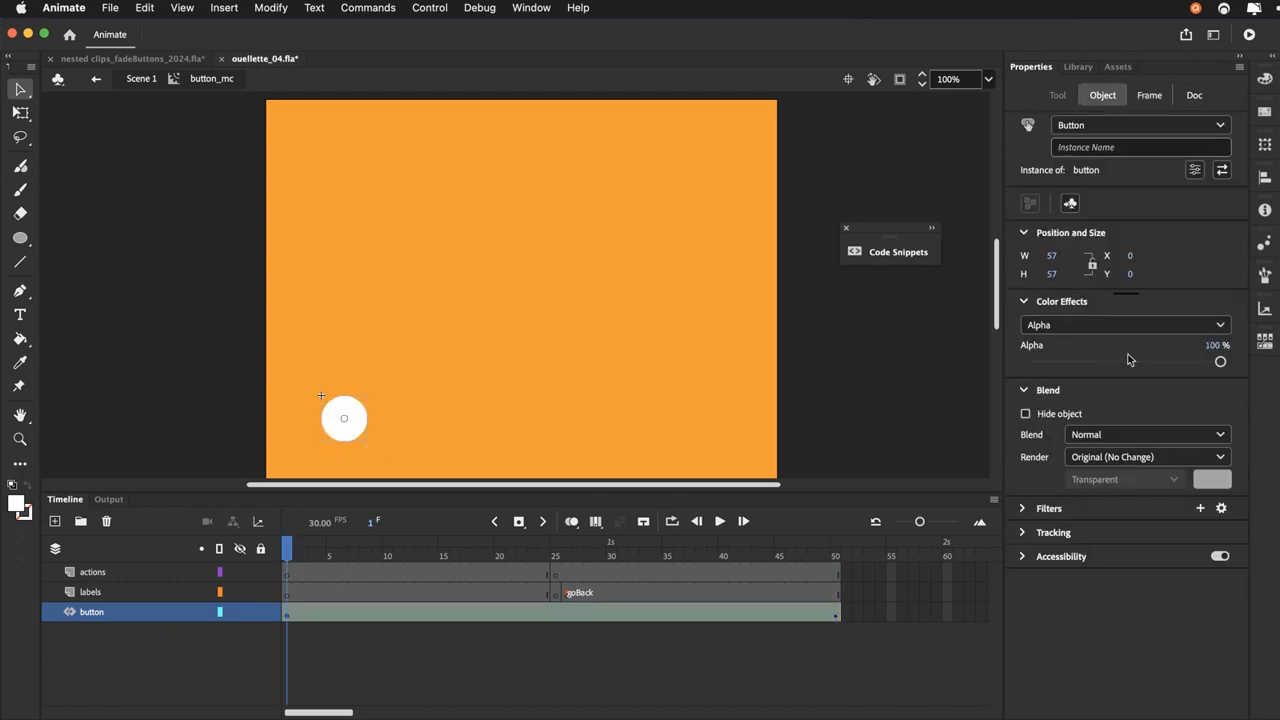
pyautogui.click(1227, 328)
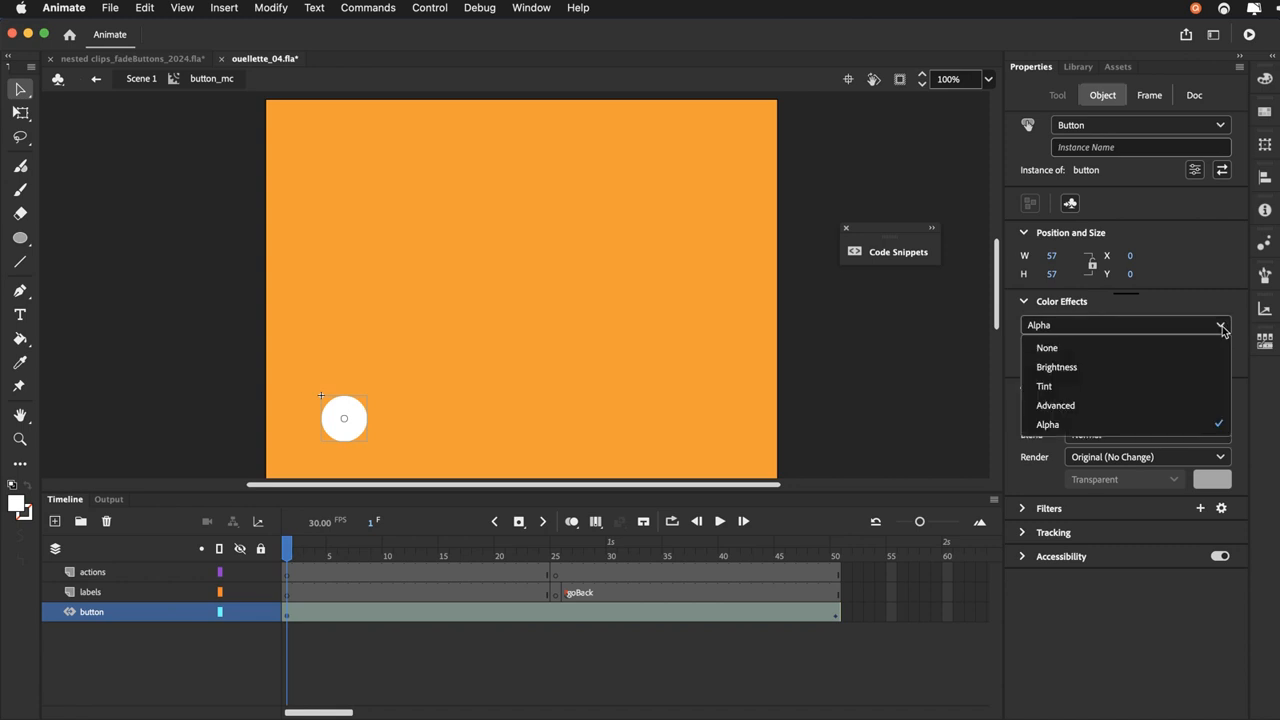
pyautogui.click(1127, 421)
pyautogui.moveTo(1220, 362); pyautogui.dragTo(1079, 372)
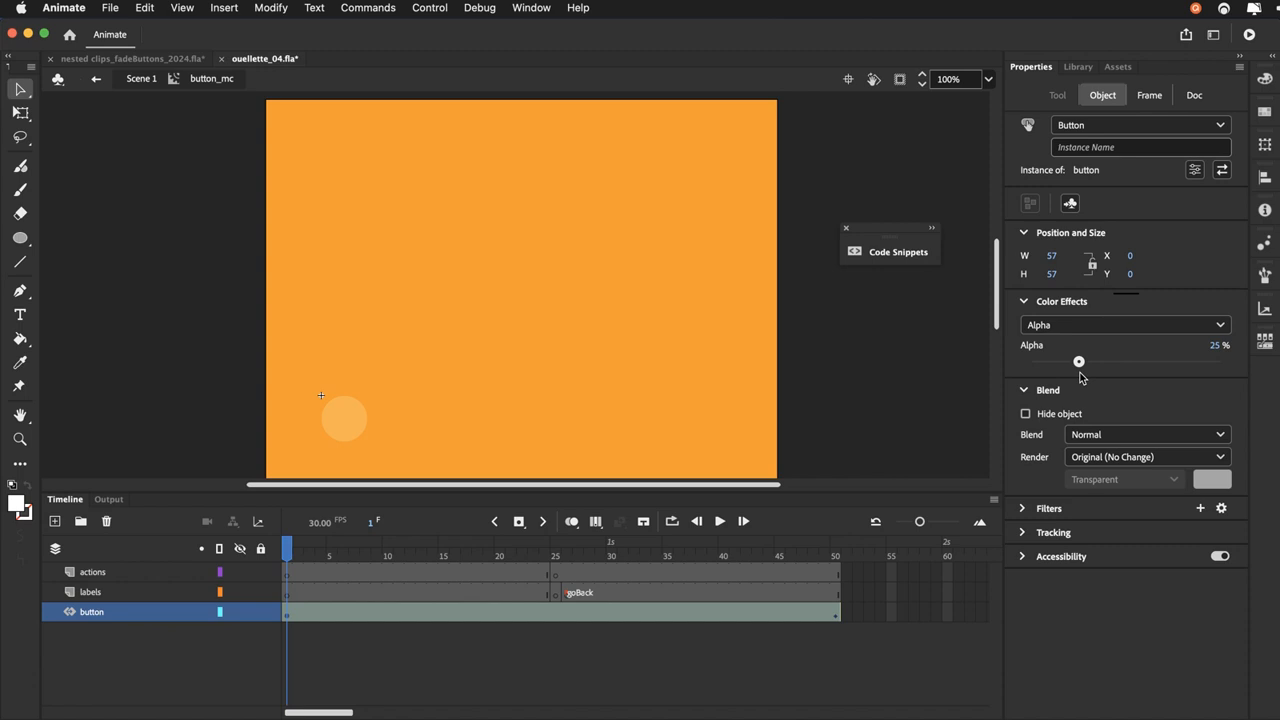
pyautogui.click(529, 668)
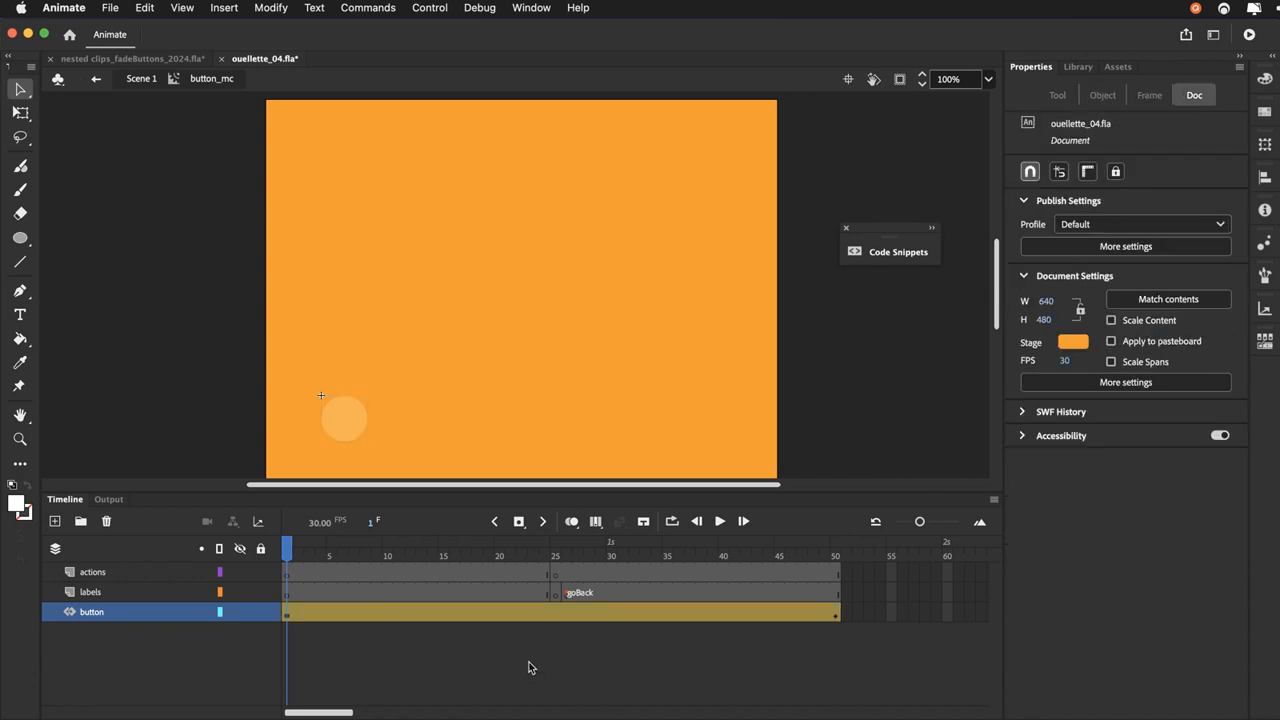
# At frame 25 of the button layer's tween, raise the circle button's Alpha color effect to full opacity
pyautogui.click(554, 561)
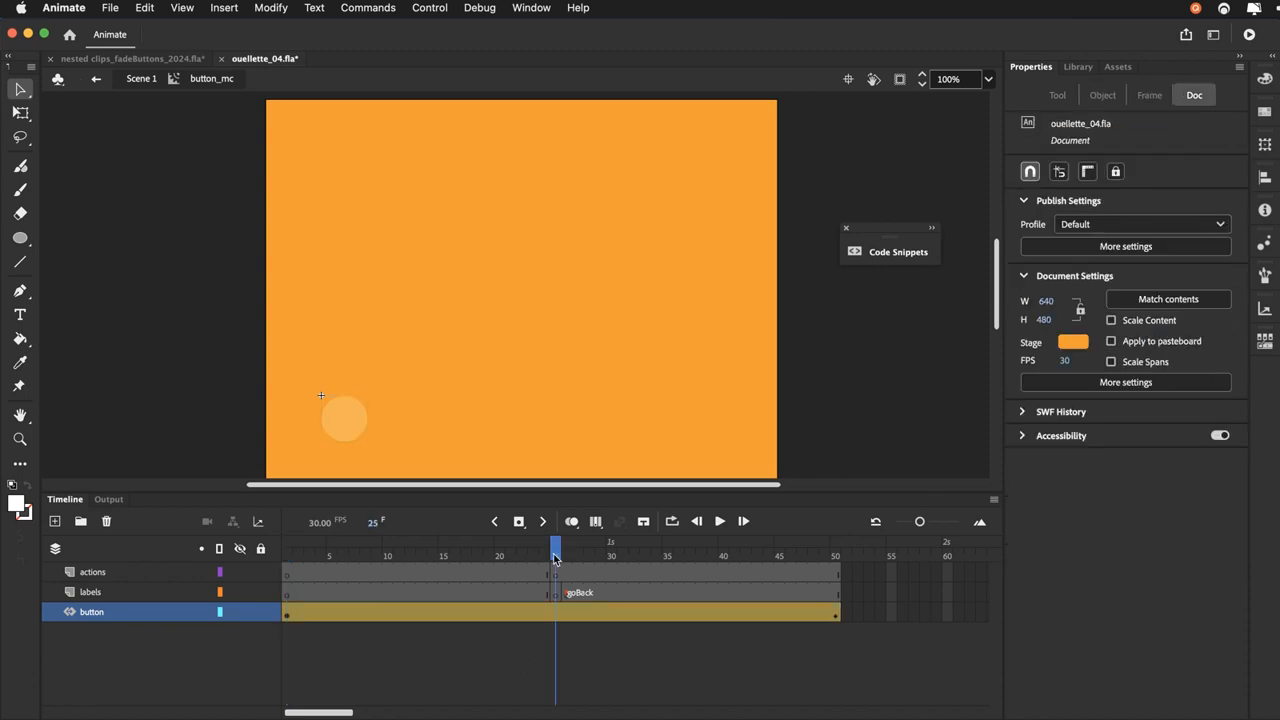
pyautogui.click(558, 615)
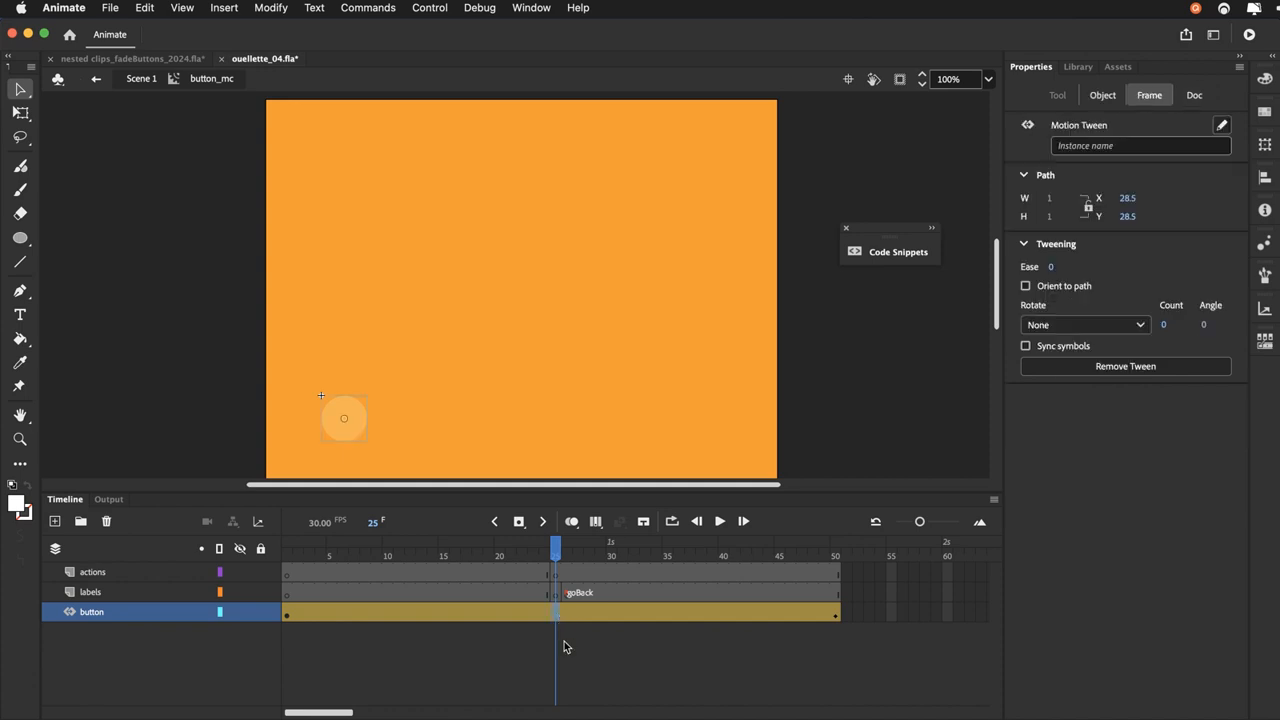
pyautogui.click(361, 438)
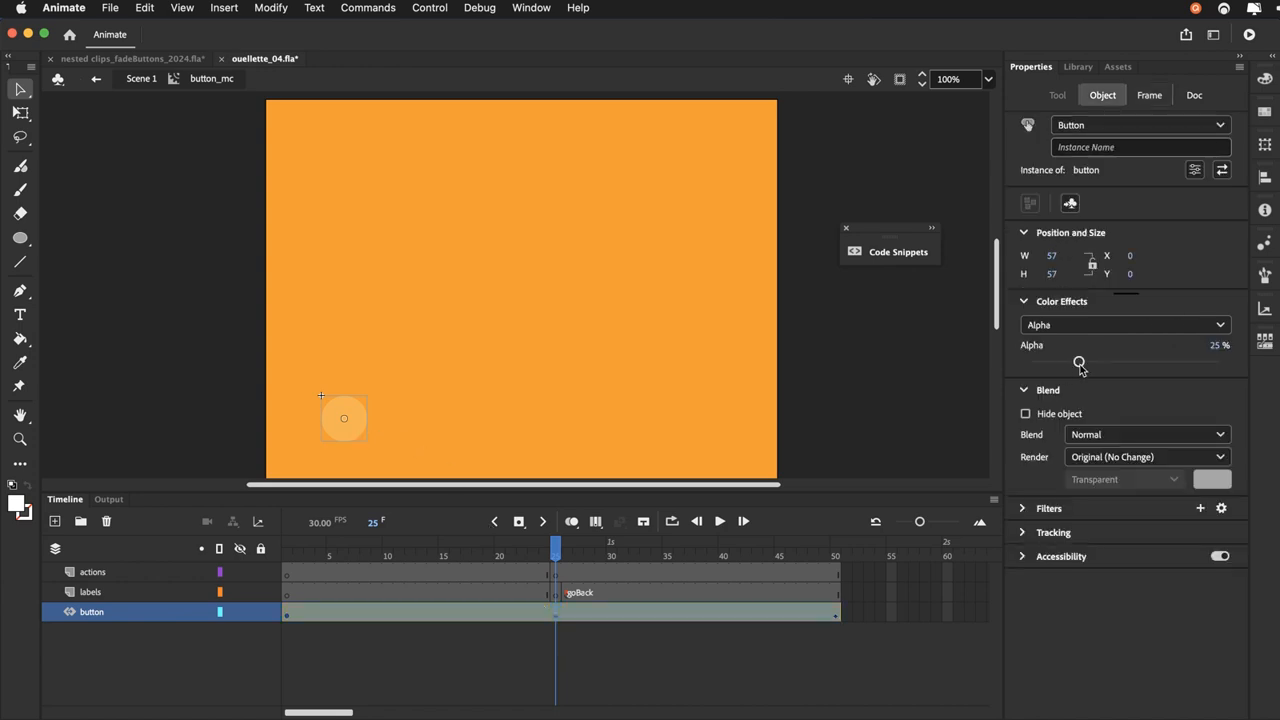
pyautogui.moveTo(1079, 363); pyautogui.dragTo(1239, 369)
# Scrub the fade tween back to frame 1 and save the document
pyautogui.click(557, 549)
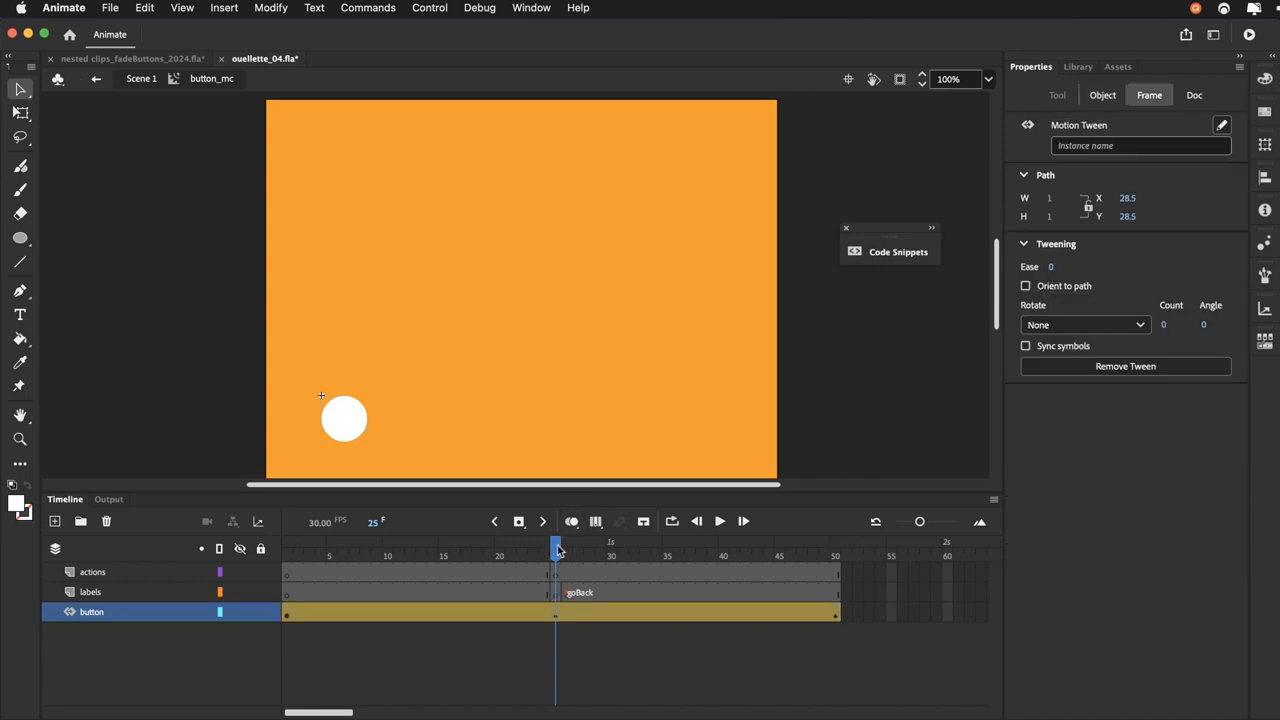
pyautogui.moveTo(557, 549); pyautogui.dragTo(288, 549)
pyautogui.click(109, 226)
pyautogui.click(116, 8)
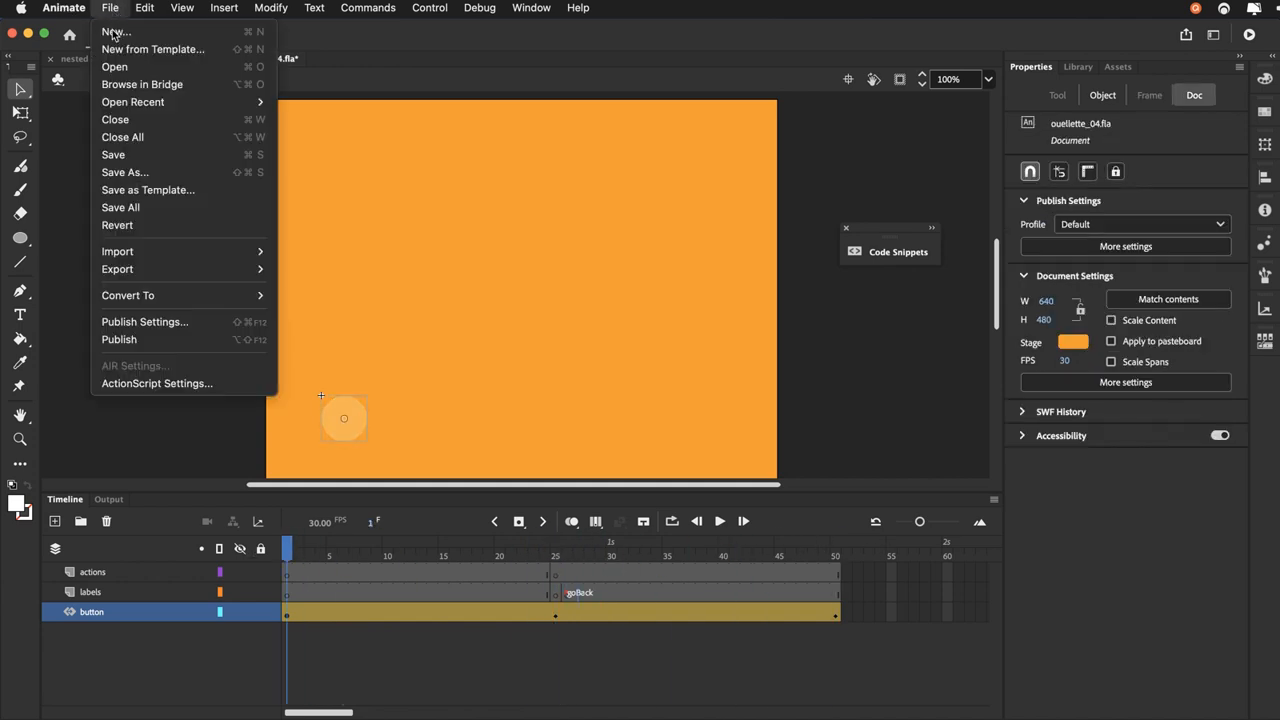
pyautogui.click(115, 160)
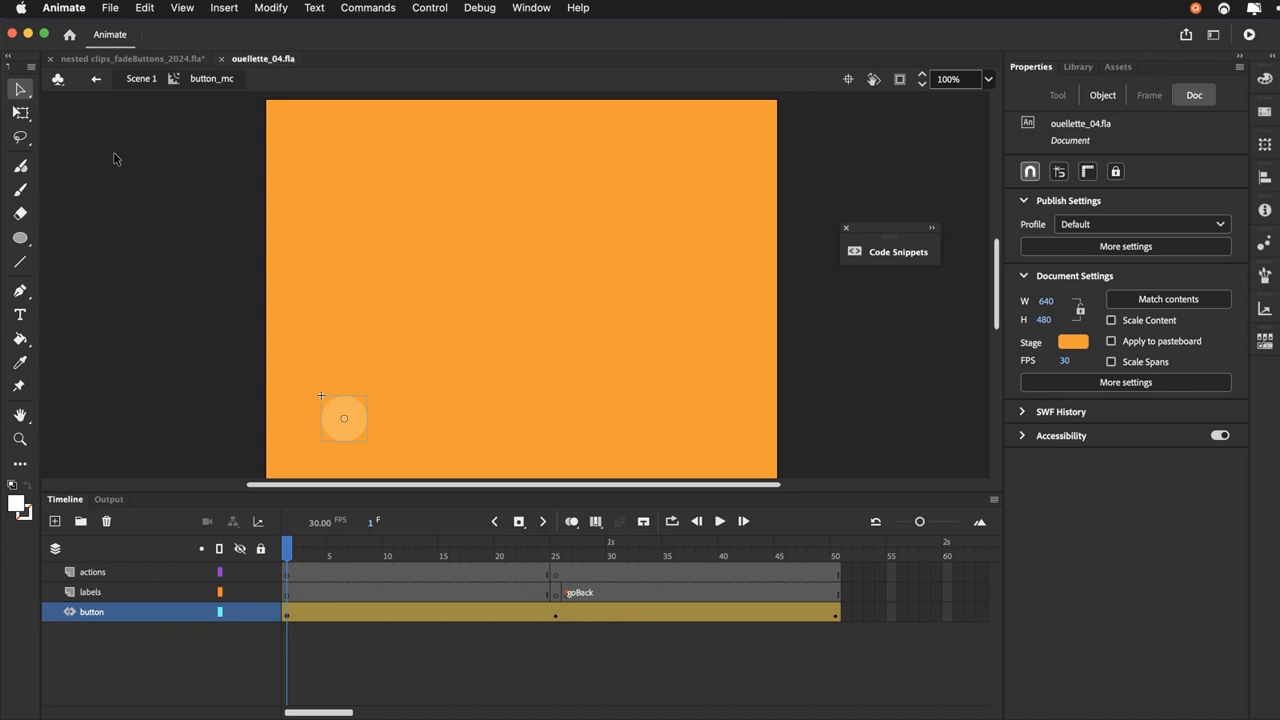
# Add a stop(); script to frame 25 of the actions layer, then collapse the script editor
pyautogui.click(558, 579)
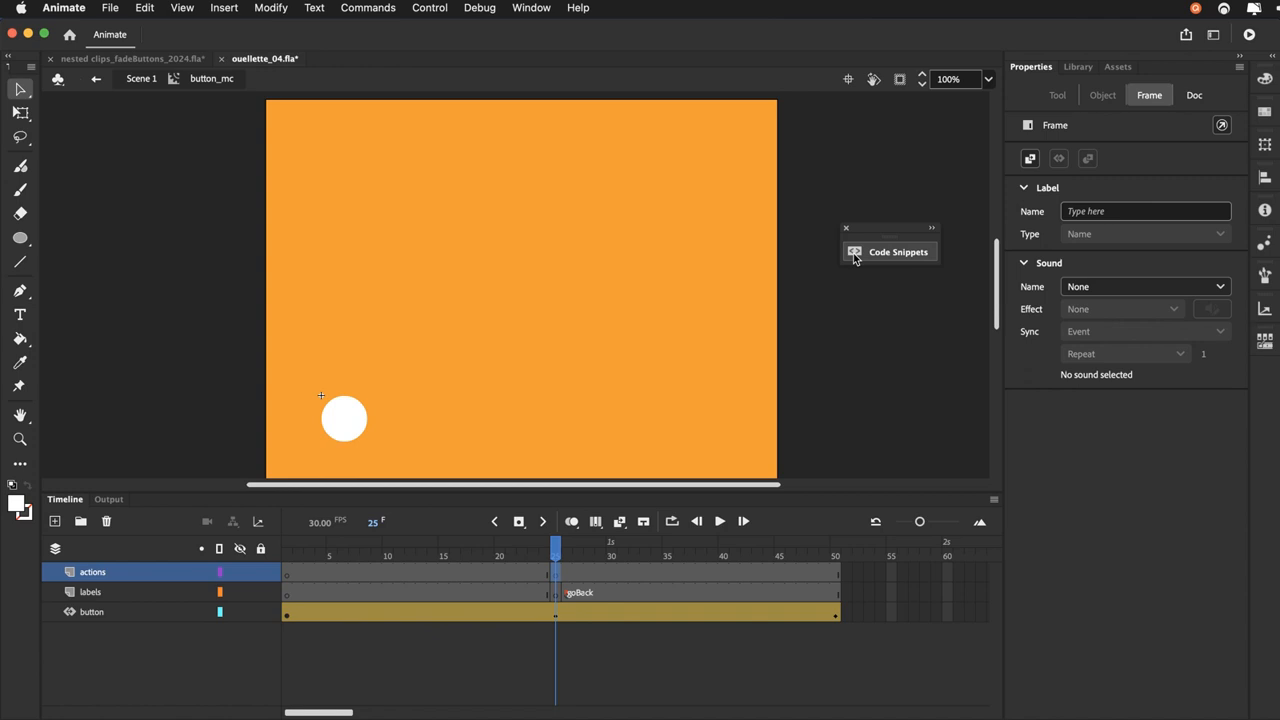
pyautogui.click(514, 8)
pyautogui.click(513, 338)
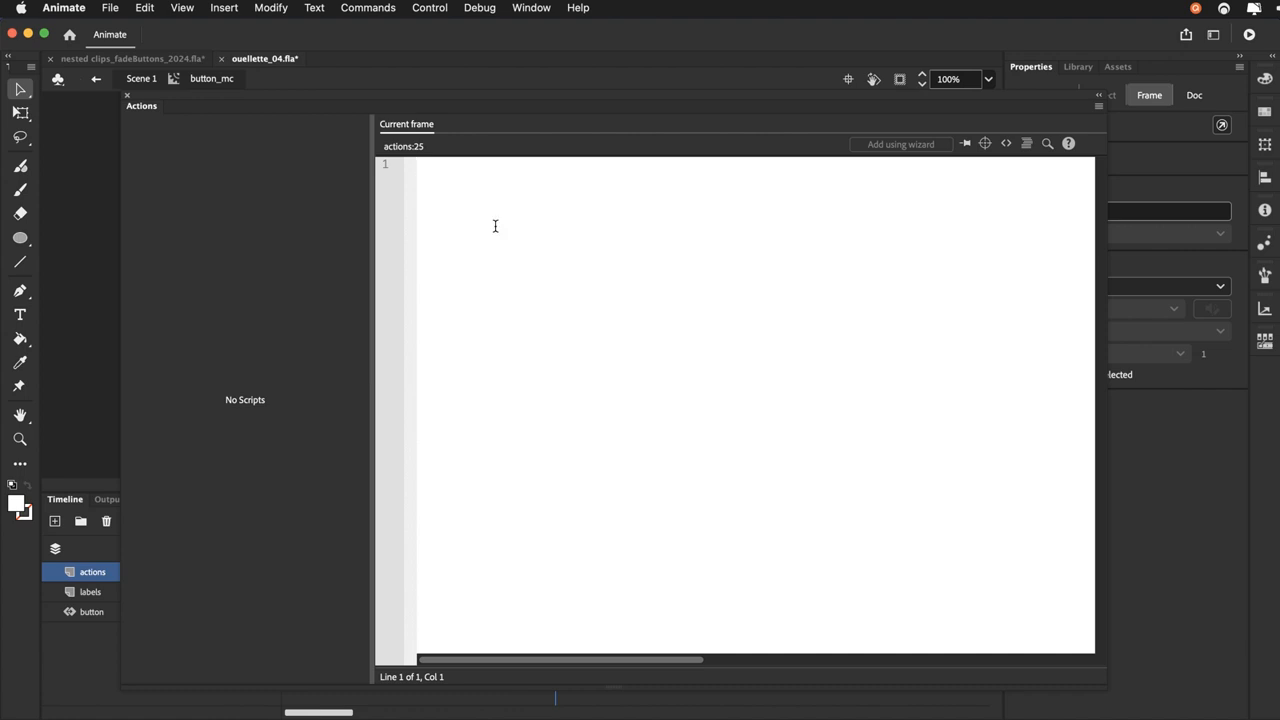
pyautogui.write('stop(')
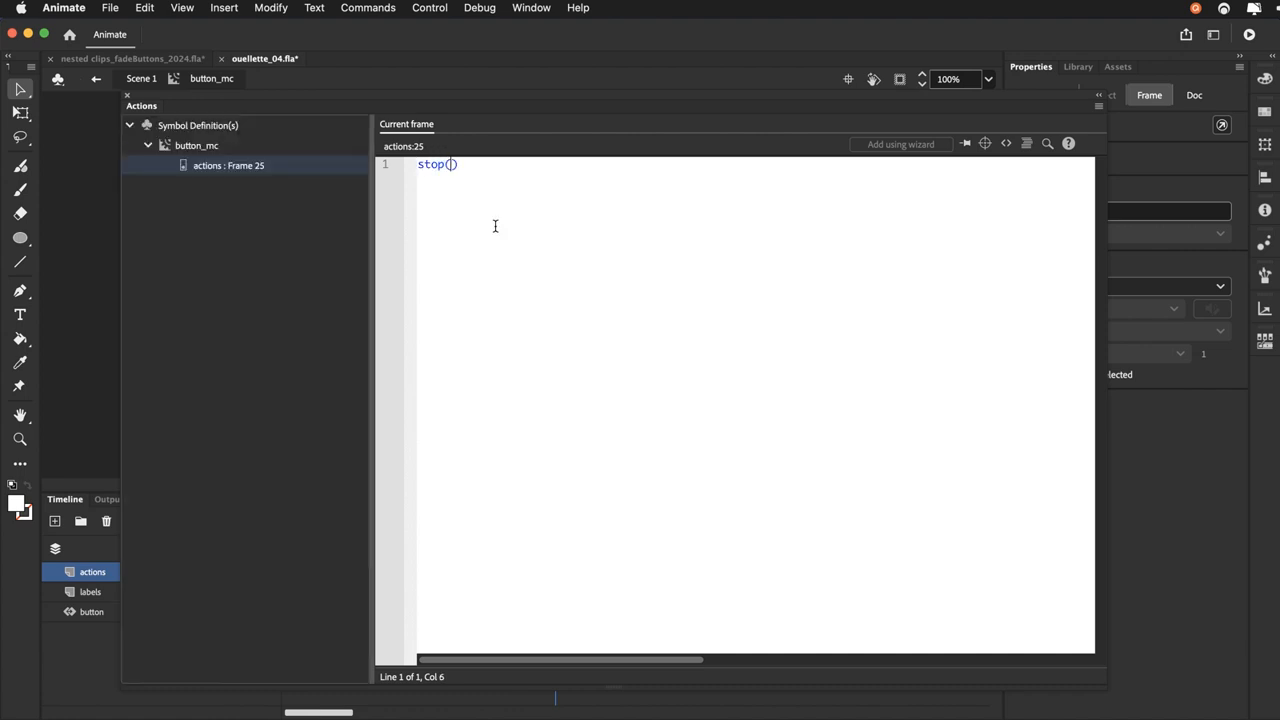
pyautogui.write(');')
pyautogui.click(1097, 96)
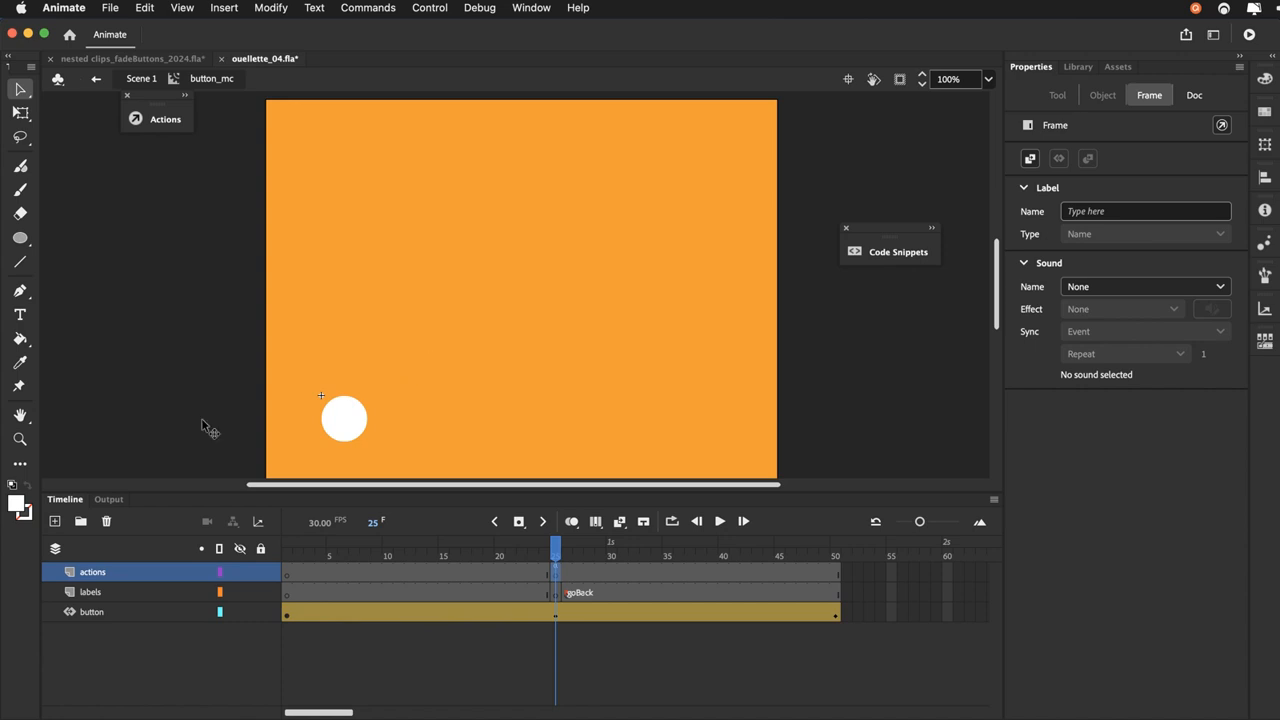
pyautogui.click(177, 374)
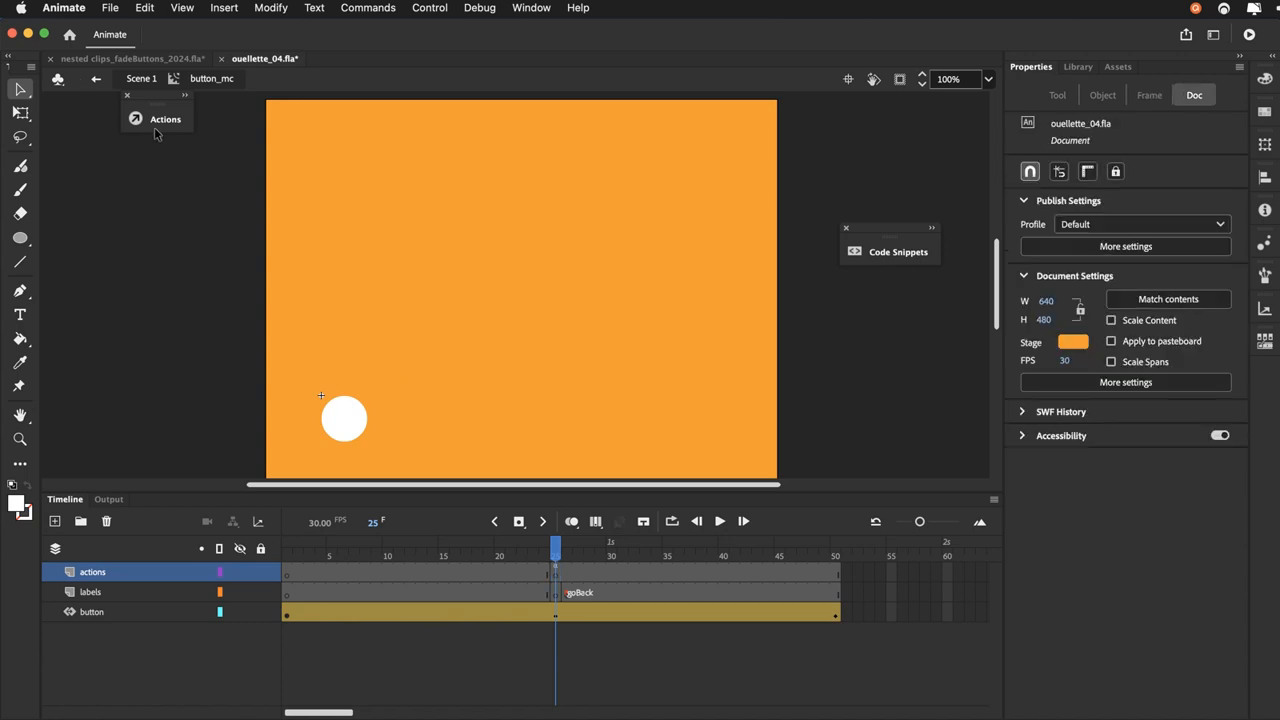
# Examine the frame 19 and frame 1 scripts of the fade_button clip in nested clips_fadeButtons_2024.fla
pyautogui.click(141, 62)
pyautogui.doubleClick(372, 390)
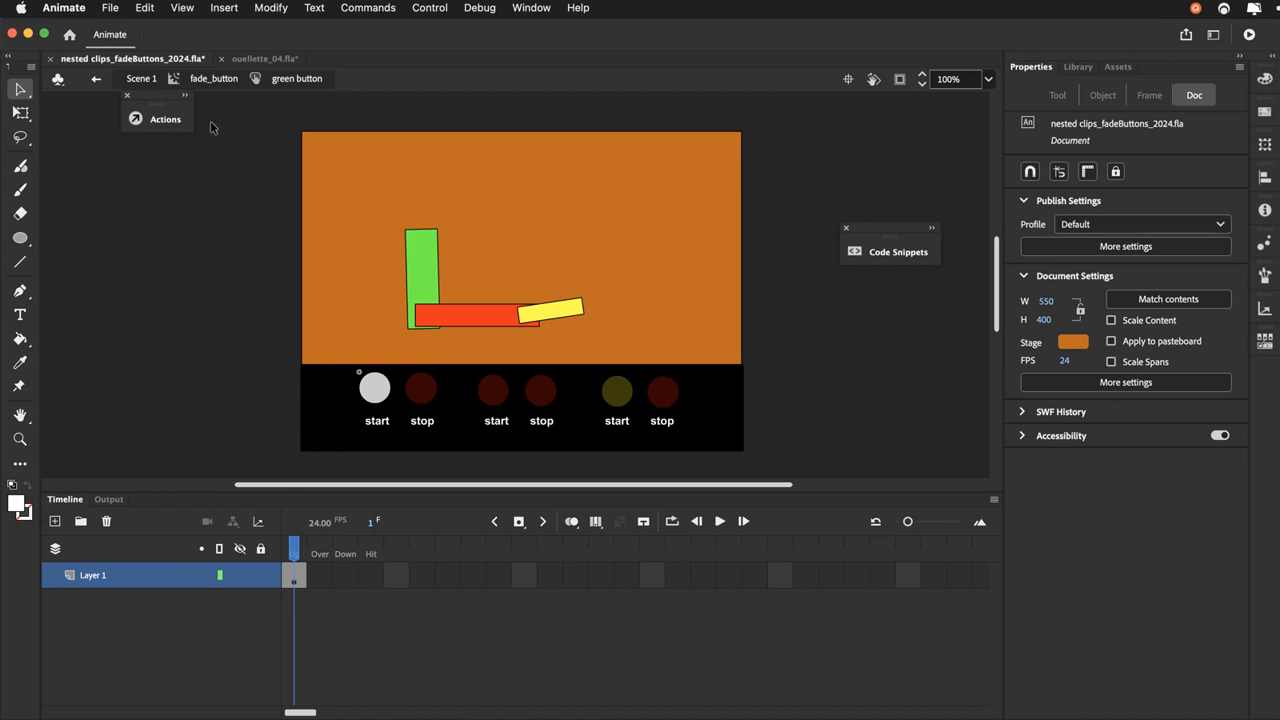
pyautogui.click(219, 80)
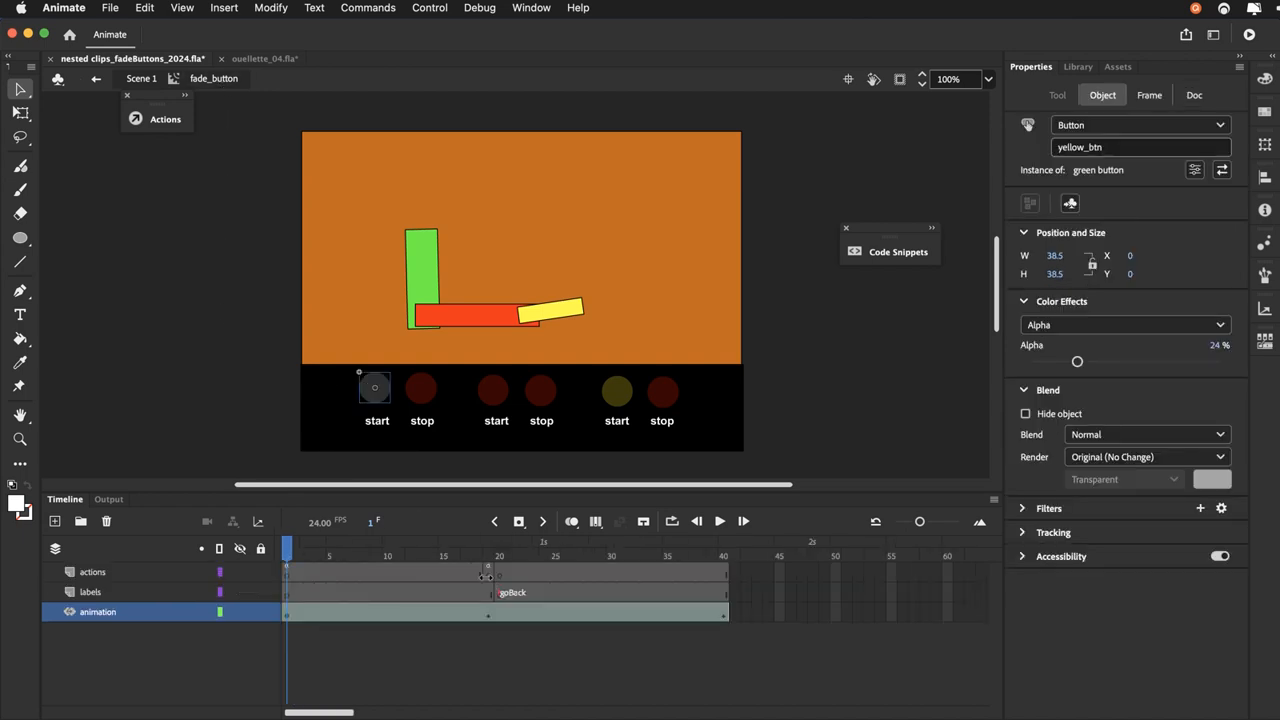
pyautogui.click(486, 577)
pyautogui.click(165, 121)
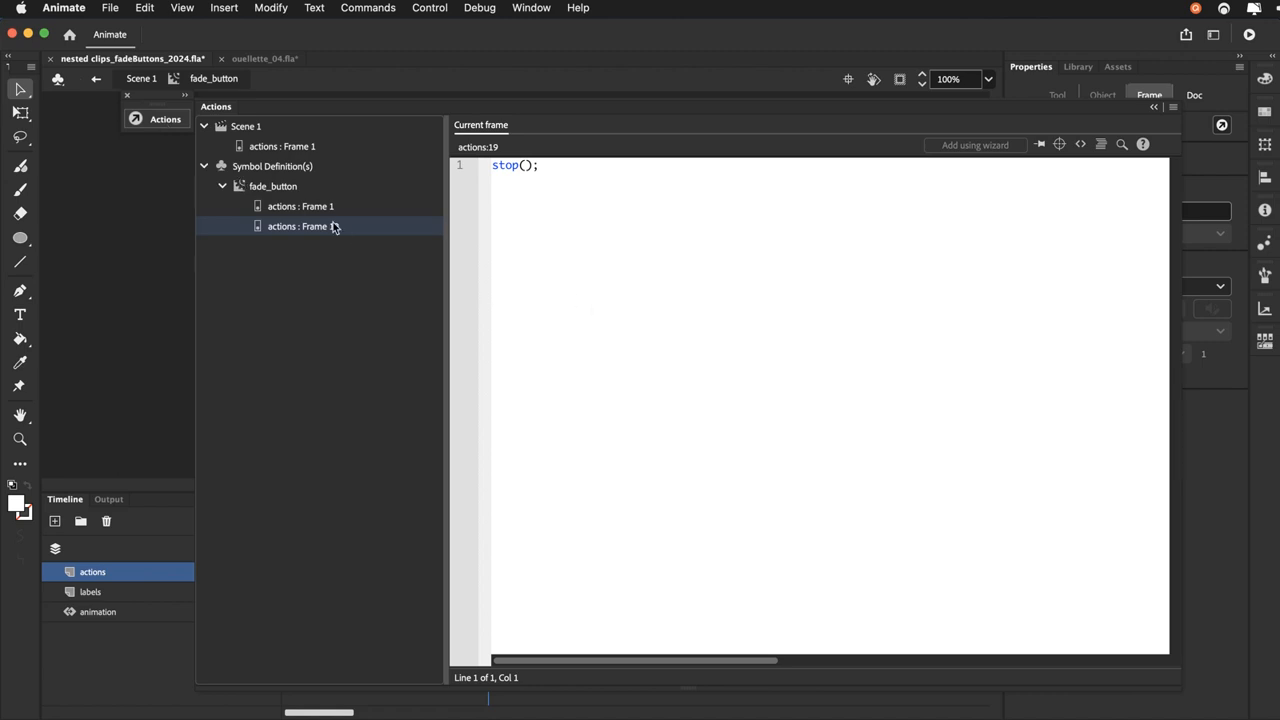
pyautogui.click(319, 207)
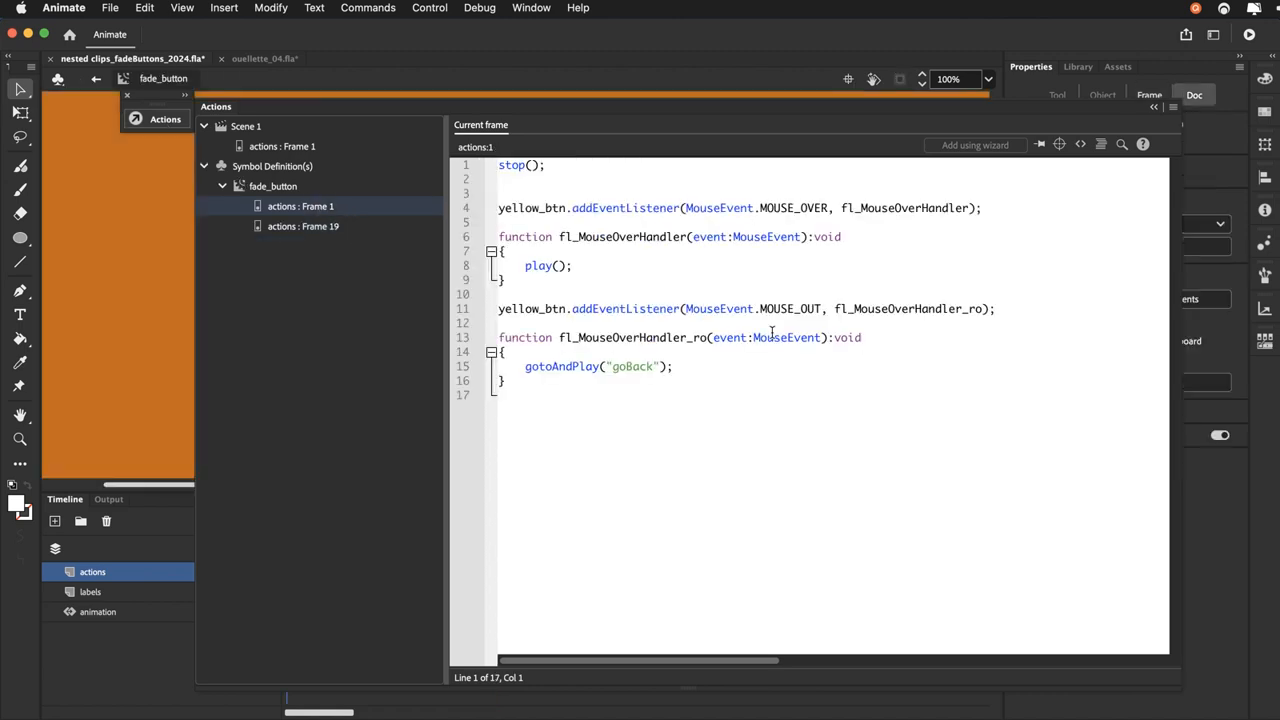
pyautogui.click(181, 121)
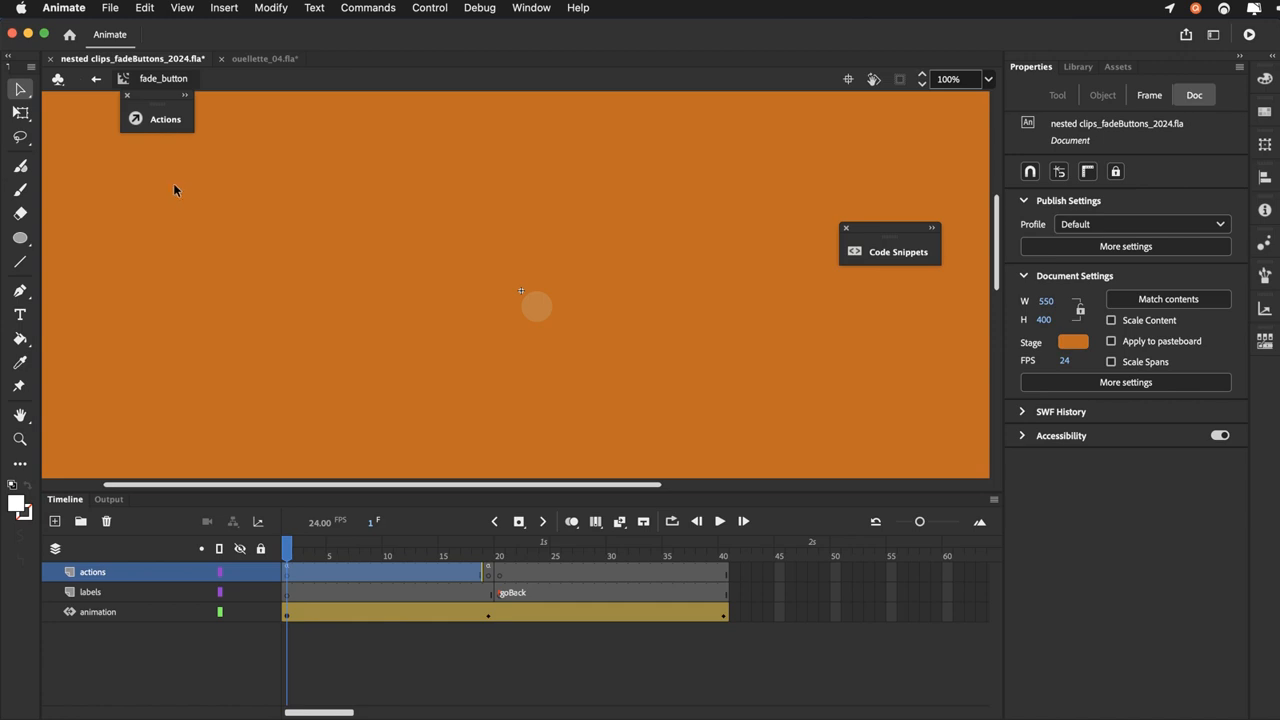
# Return to the document containing button_mc and name the circle's button instance button_but at frame 1
pyautogui.click(264, 59)
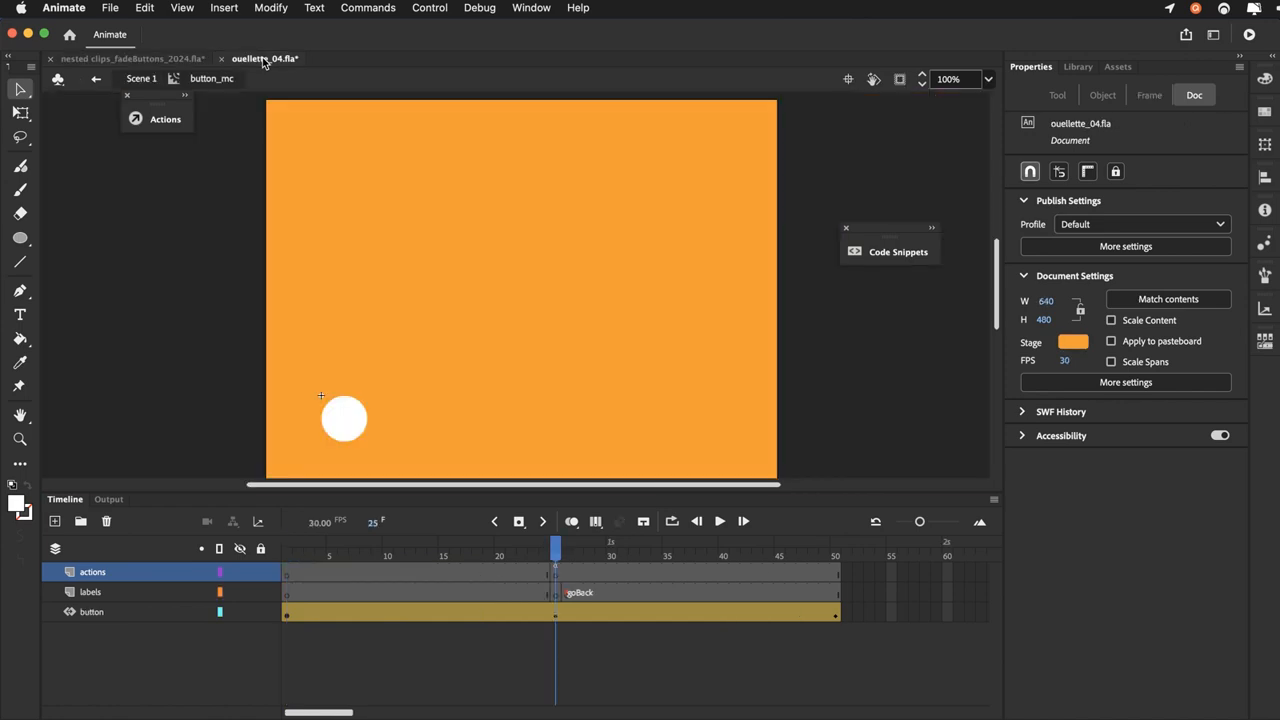
pyautogui.click(289, 555)
pyautogui.click(337, 438)
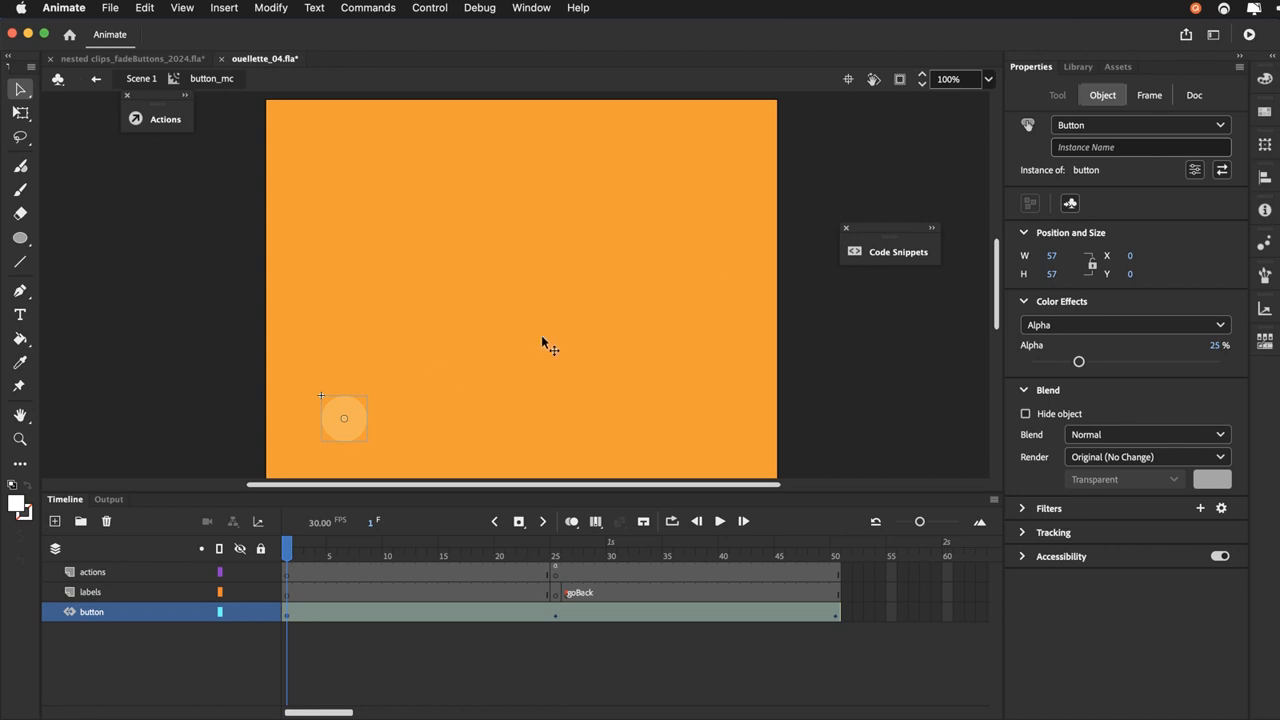
pyautogui.click(1068, 150)
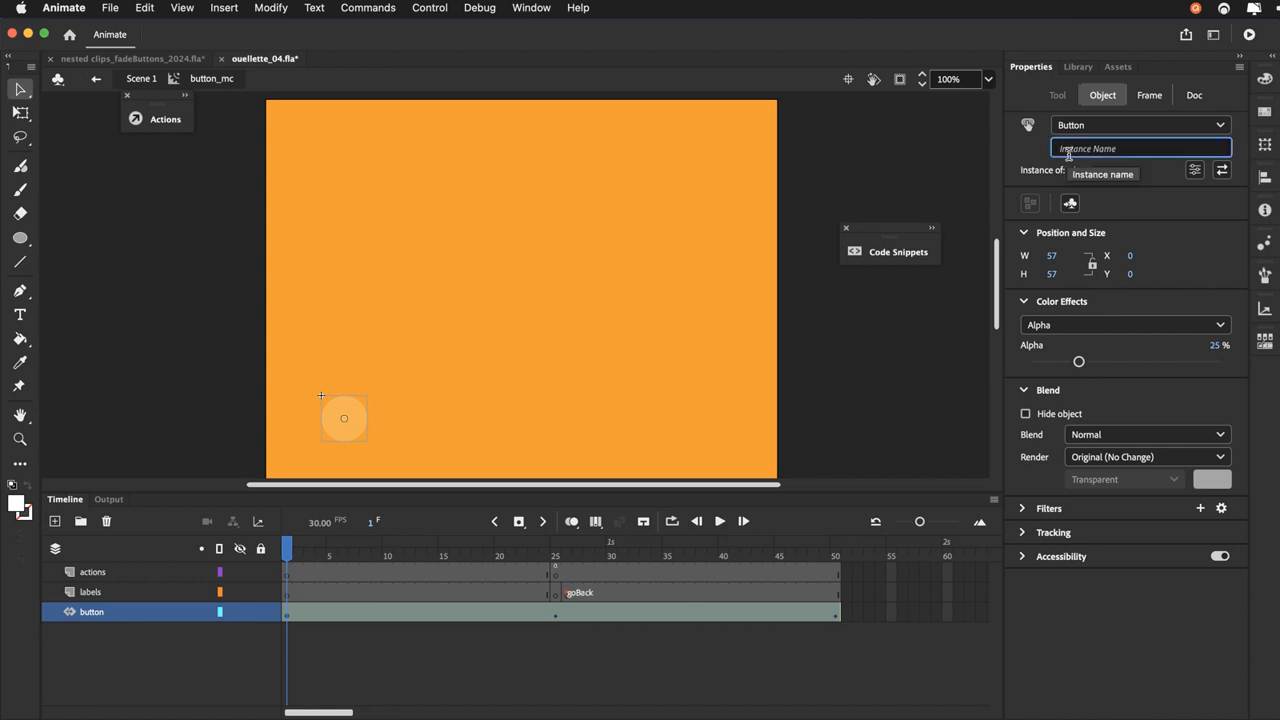
pyautogui.write('button_but')
pyautogui.press('Return')
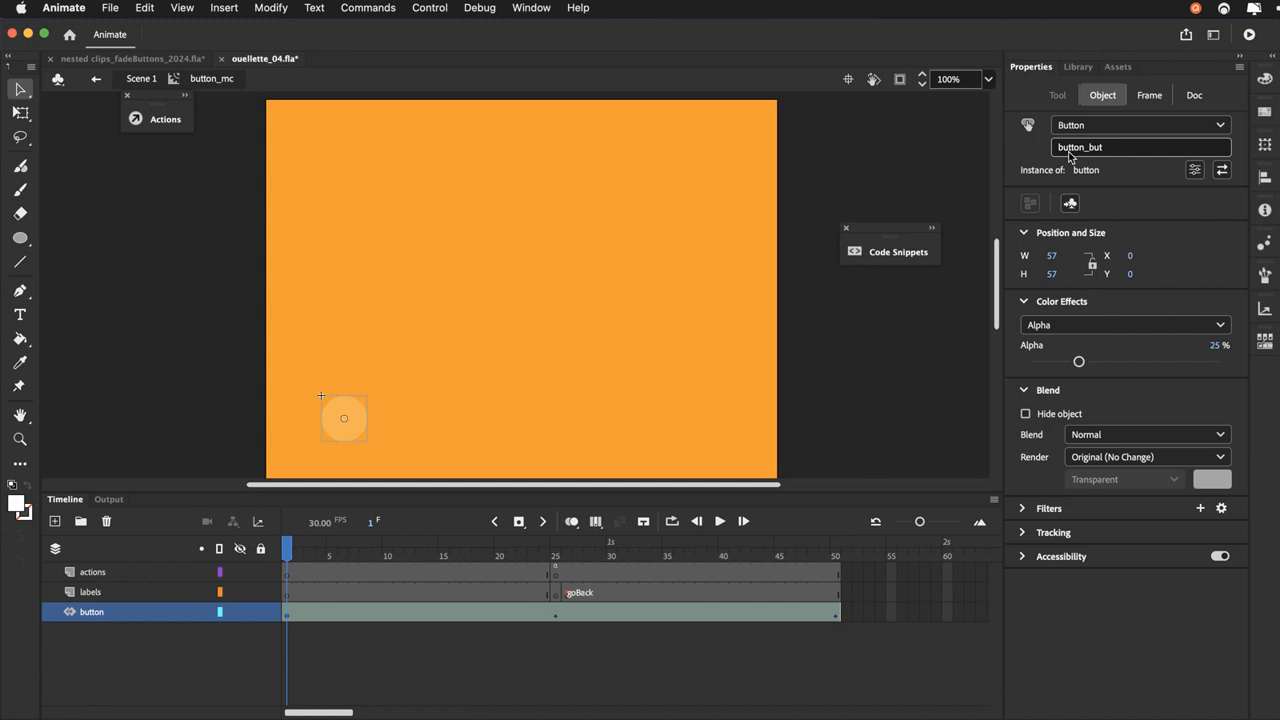
# Apply the ActionScript Mouse Over Event code snippet from Event Handlers to the circle button
pyautogui.click(922, 259)
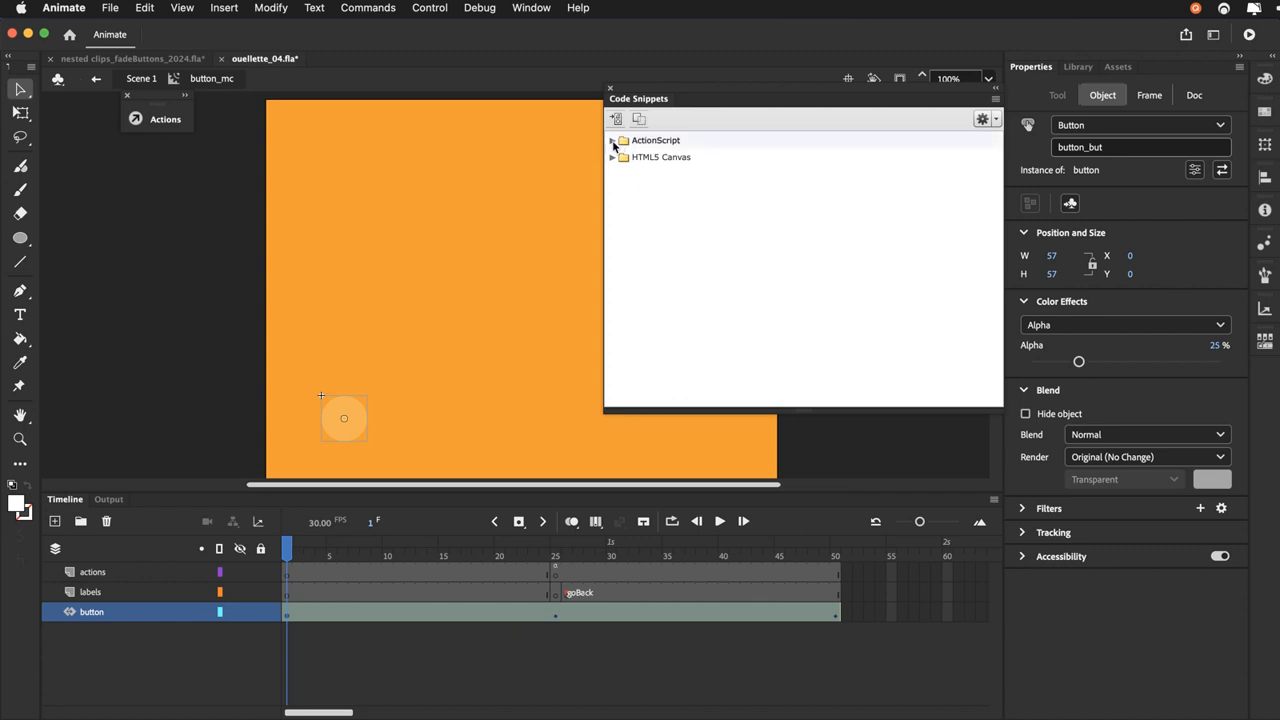
pyautogui.click(612, 140)
pyautogui.click(628, 242)
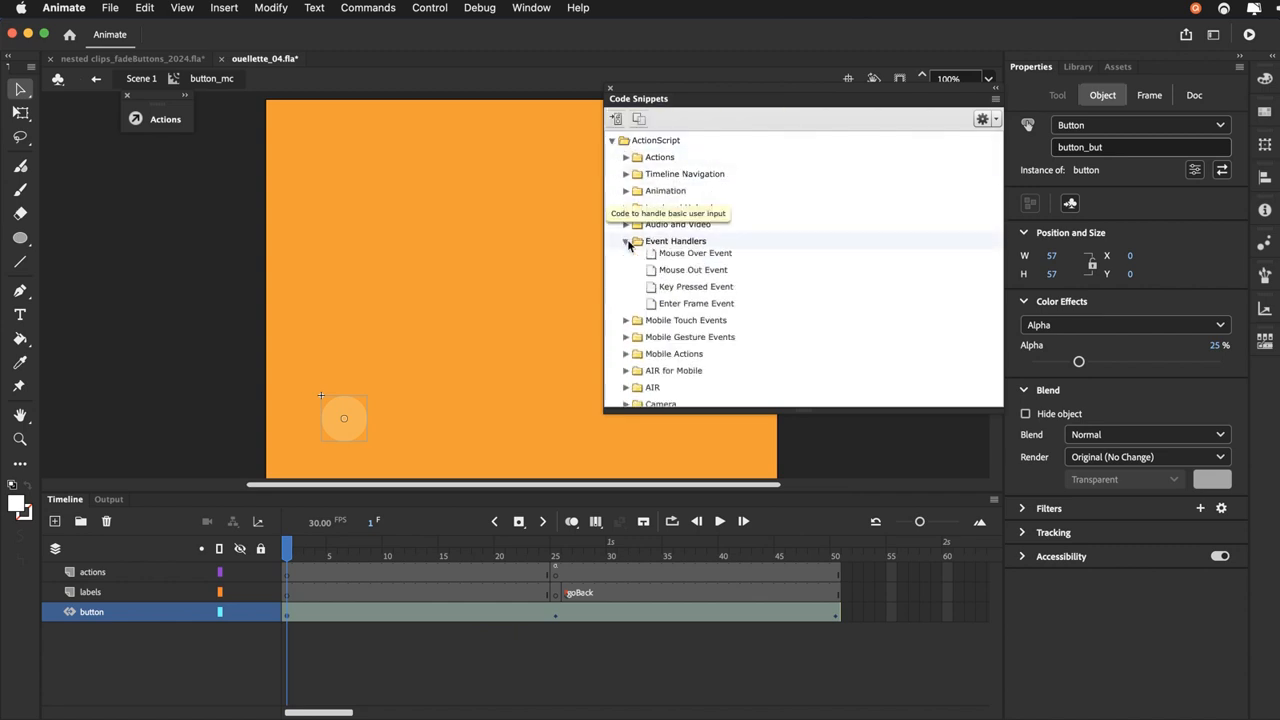
pyautogui.click(237, 421)
pyautogui.click(350, 428)
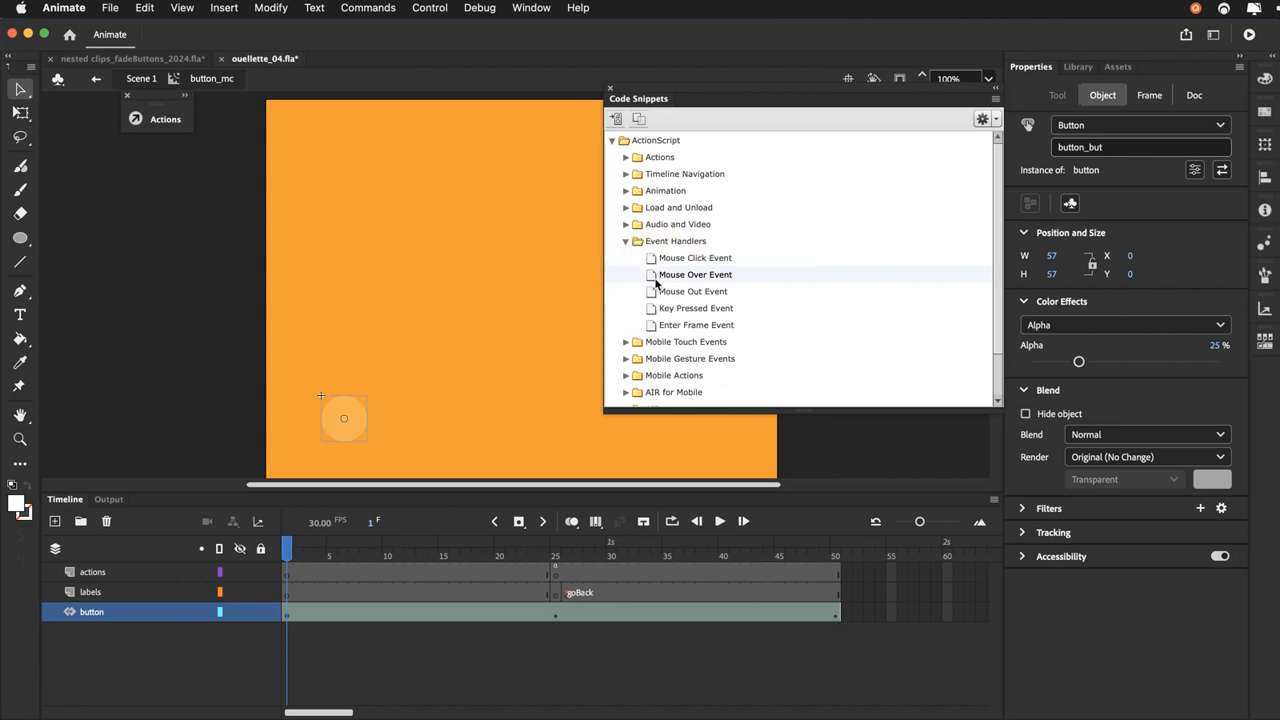
pyautogui.doubleClick(695, 274)
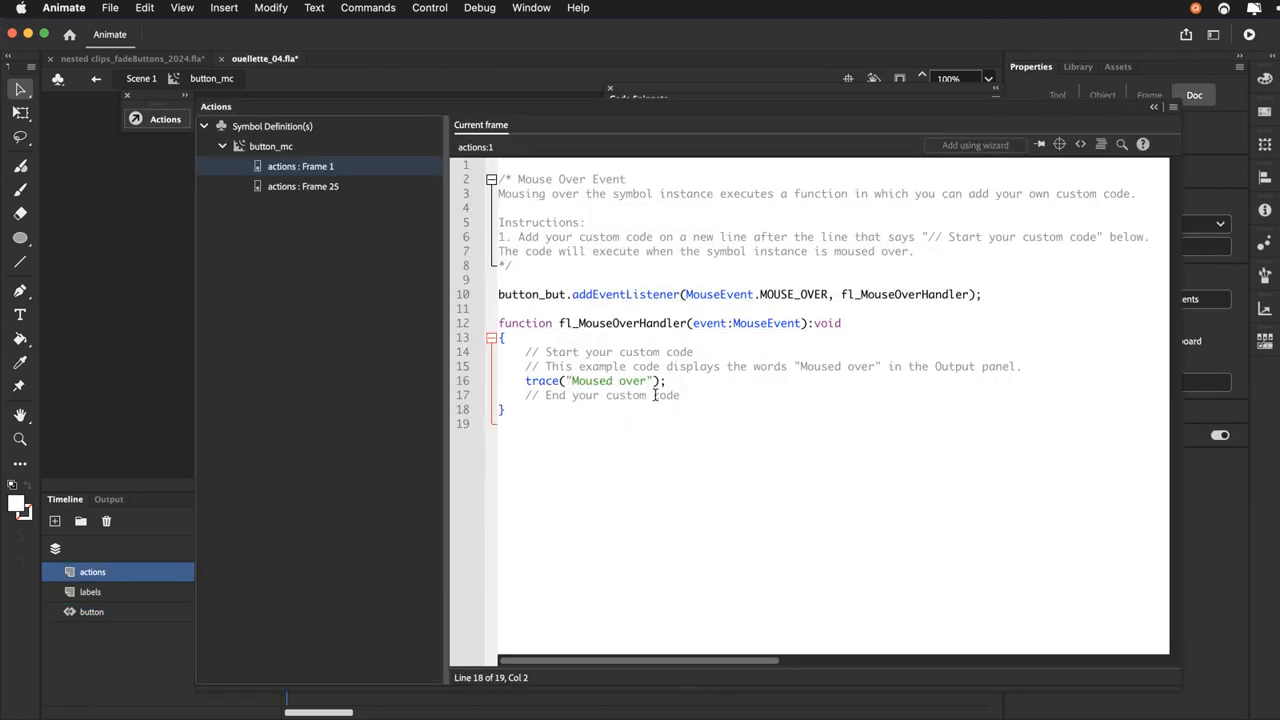
# Replace the trace("Moused over") call in the mouse-over handler with play(); and collapse the script editor
pyautogui.doubleClick(548, 384)
pyautogui.write('play')
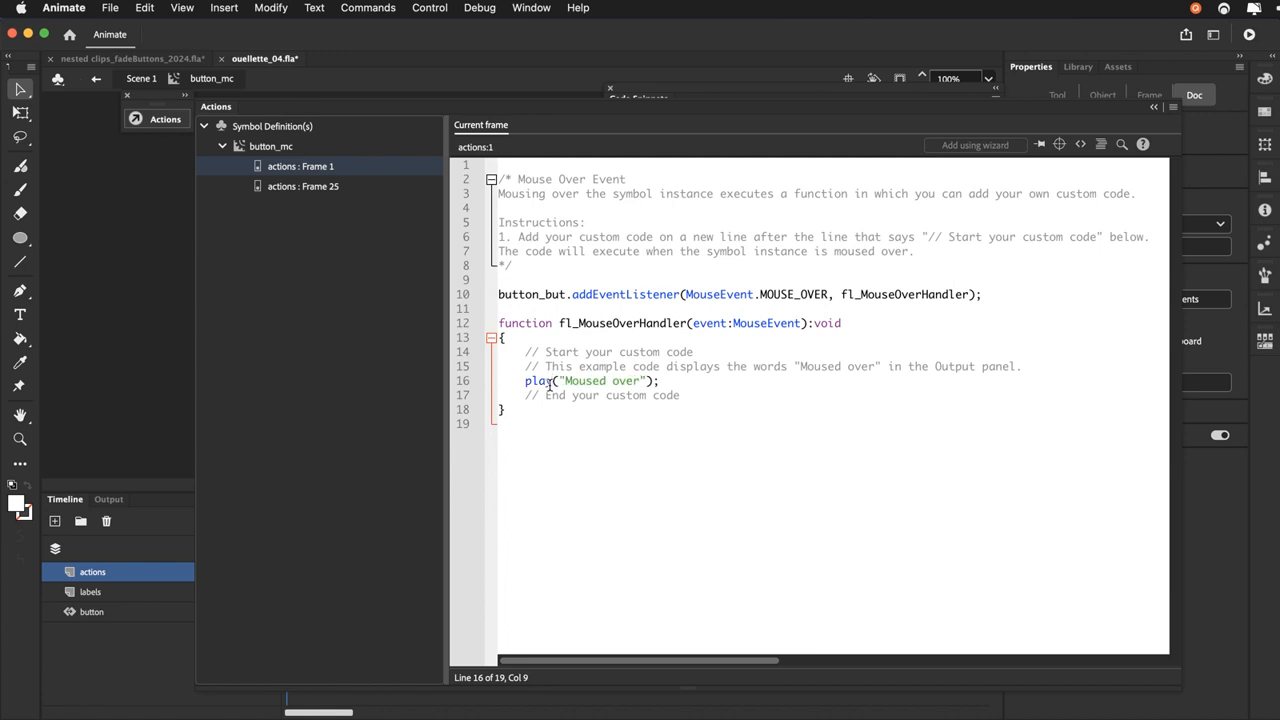
pyautogui.moveTo(559, 384); pyautogui.dragTo(645, 388)
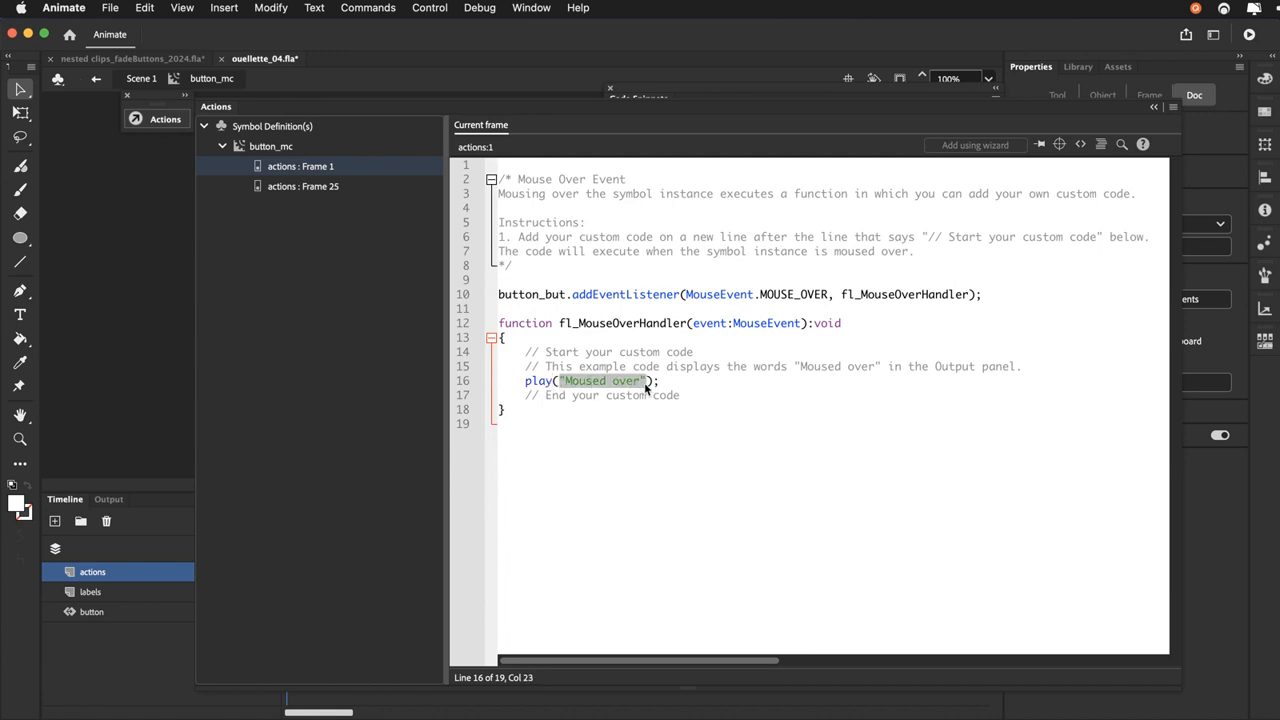
pyautogui.press('BackSpace')
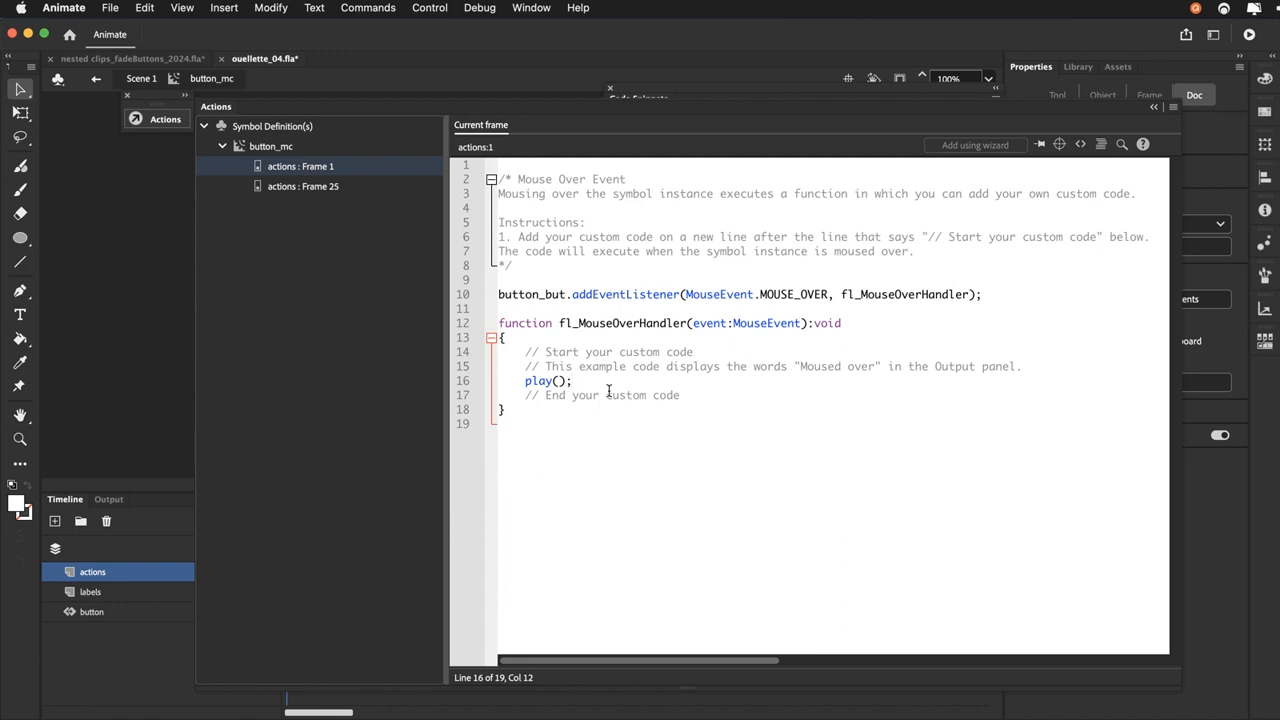
pyautogui.click(777, 296)
pyautogui.click(150, 120)
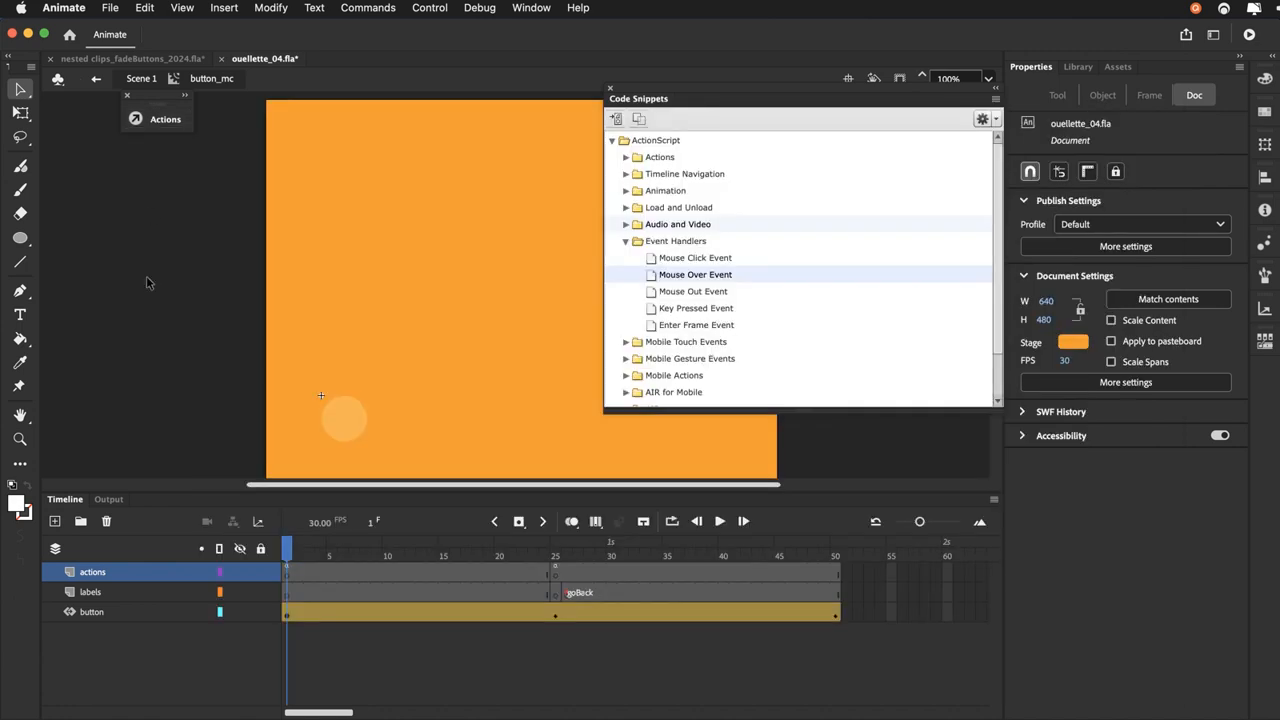
# Apply the Mouse Out Event code snippet to the circle button
pyautogui.click(335, 432)
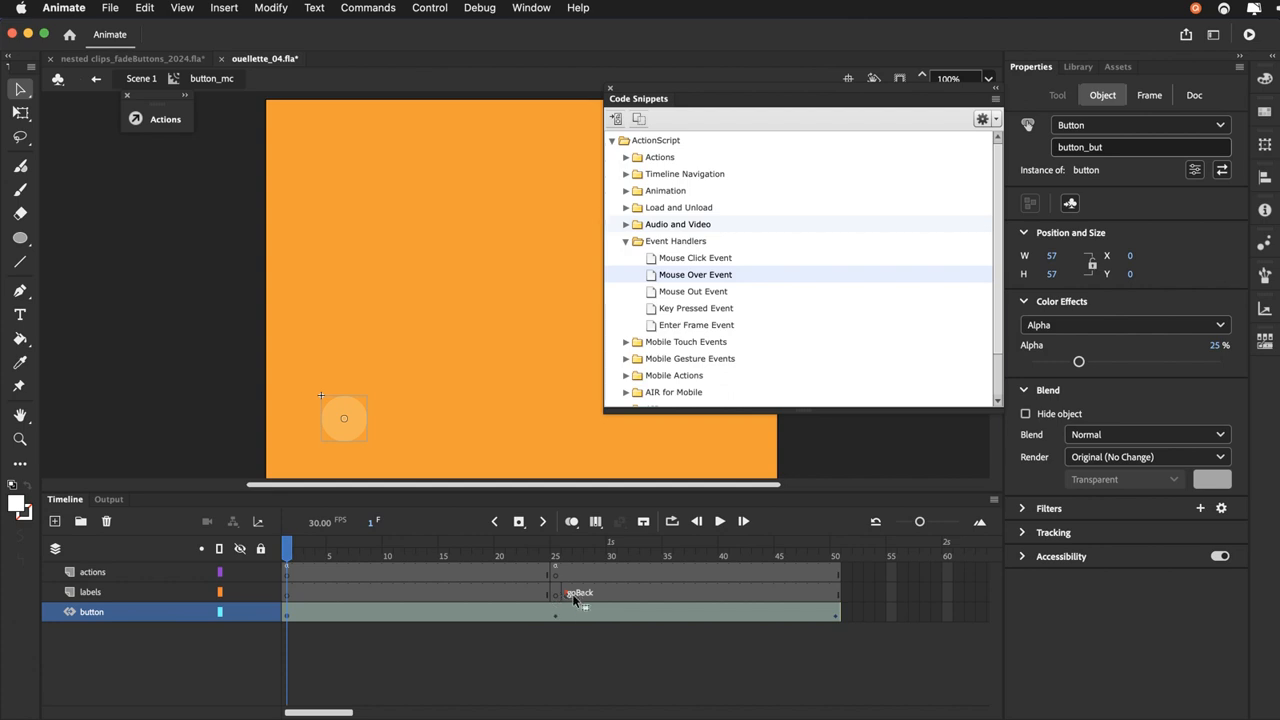
pyautogui.doubleClick(659, 292)
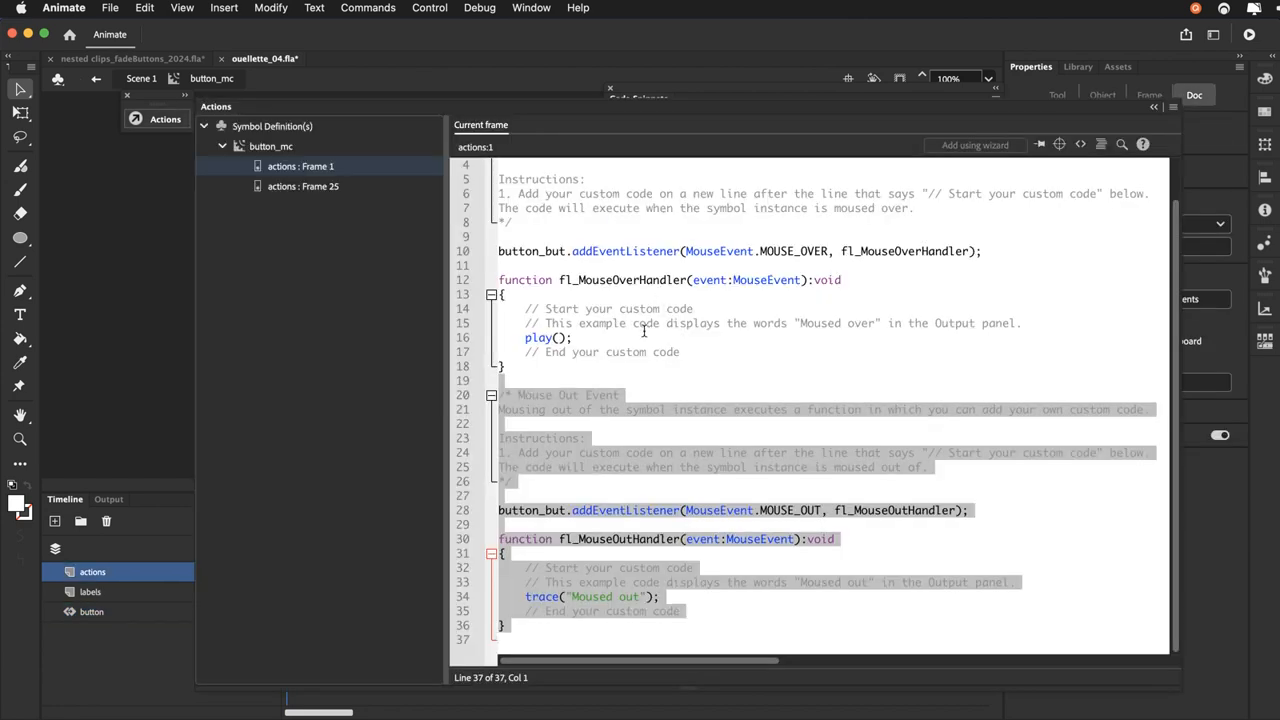
pyautogui.click(601, 589)
# Replace the trace("Moused out") call in the mouse-out handler with gotoAndPlay("goBack");
pyautogui.doubleClick(538, 597)
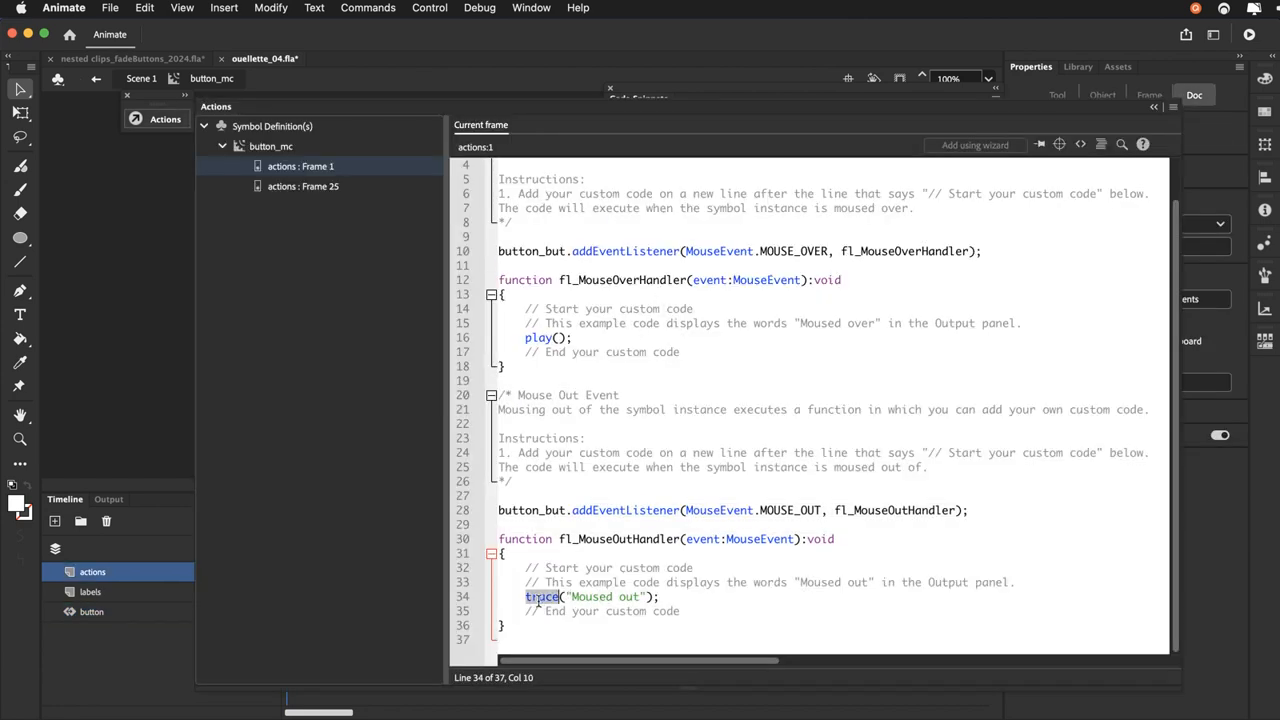
pyautogui.write('gotoAnd')
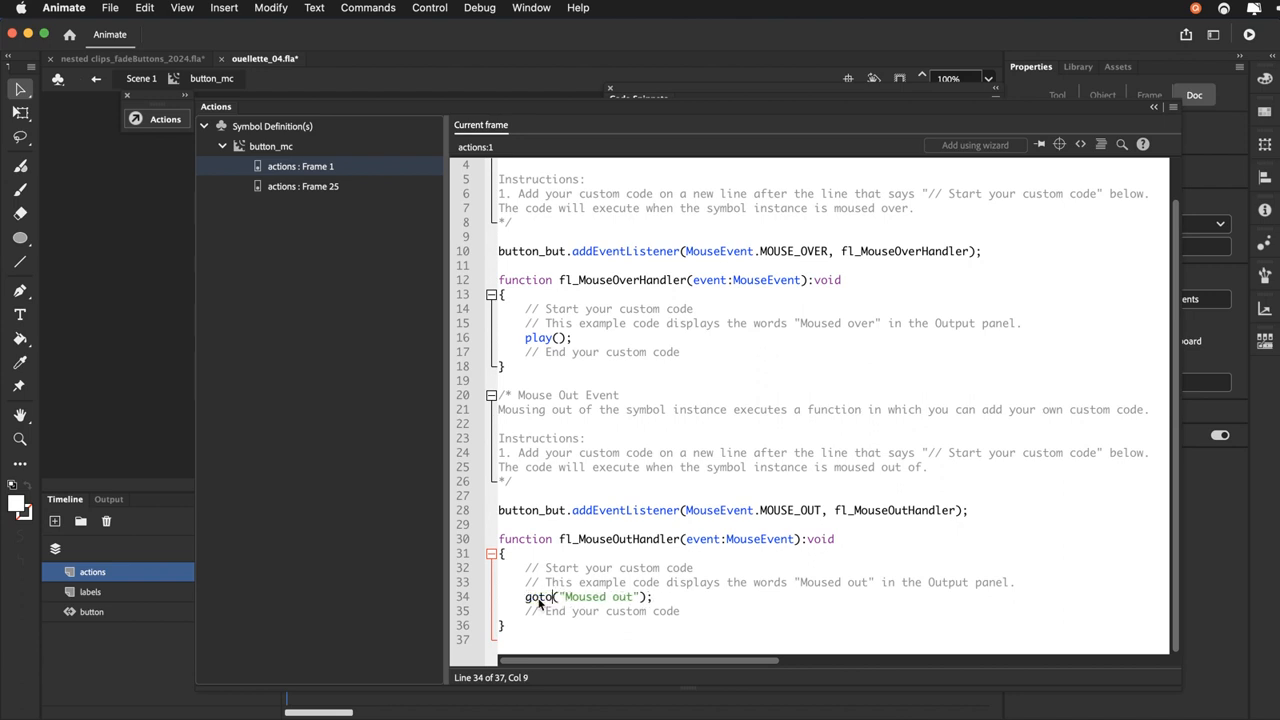
pyautogui.write('Pla')
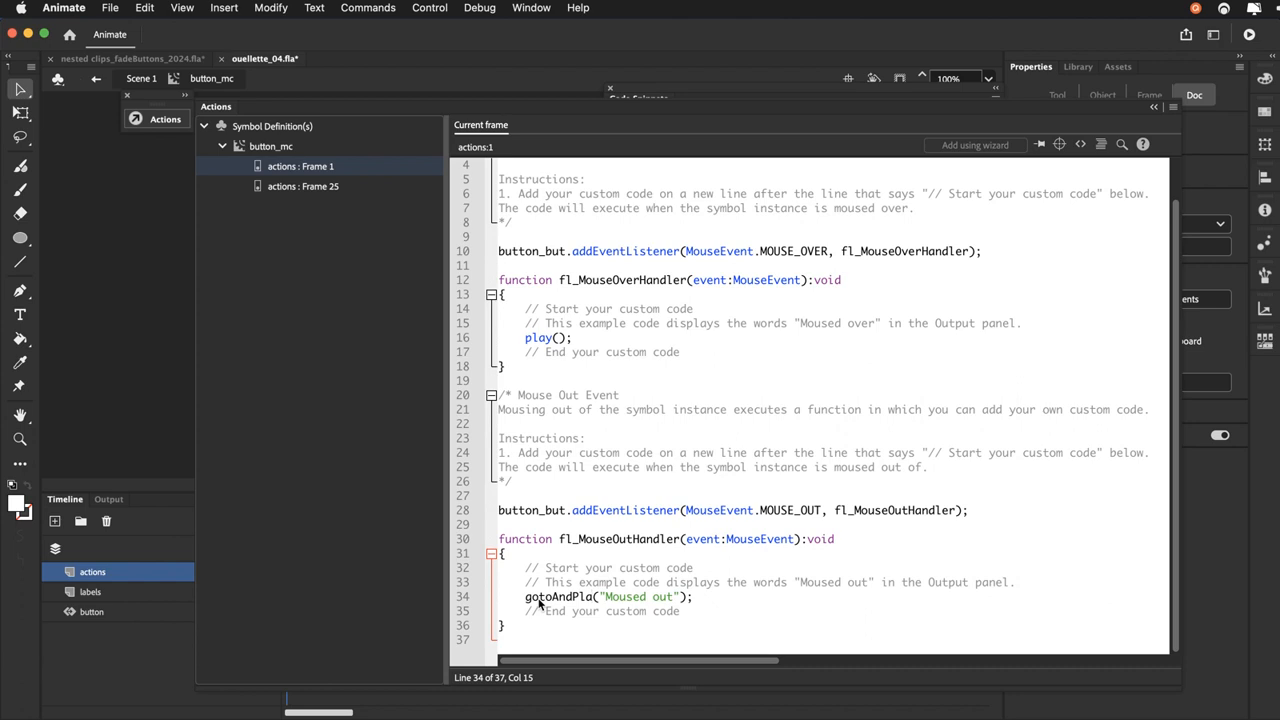
pyautogui.write('y')
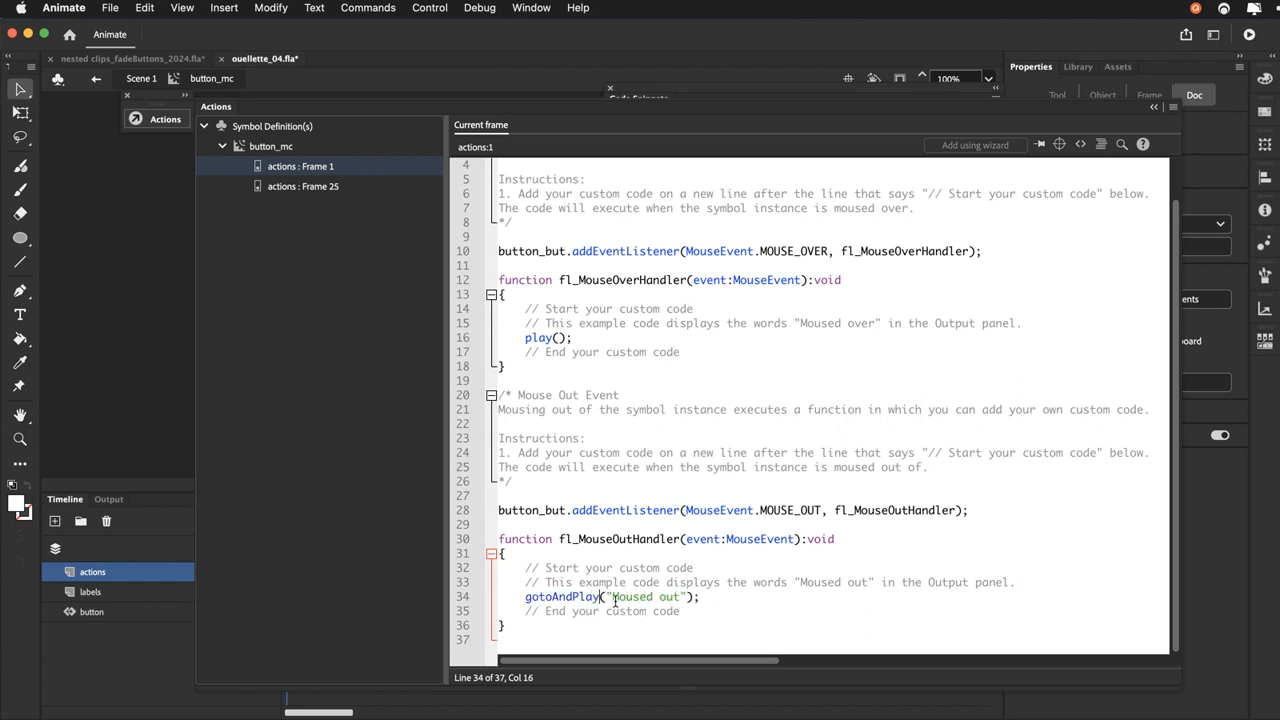
pyautogui.moveTo(613, 597); pyautogui.dragTo(677, 605)
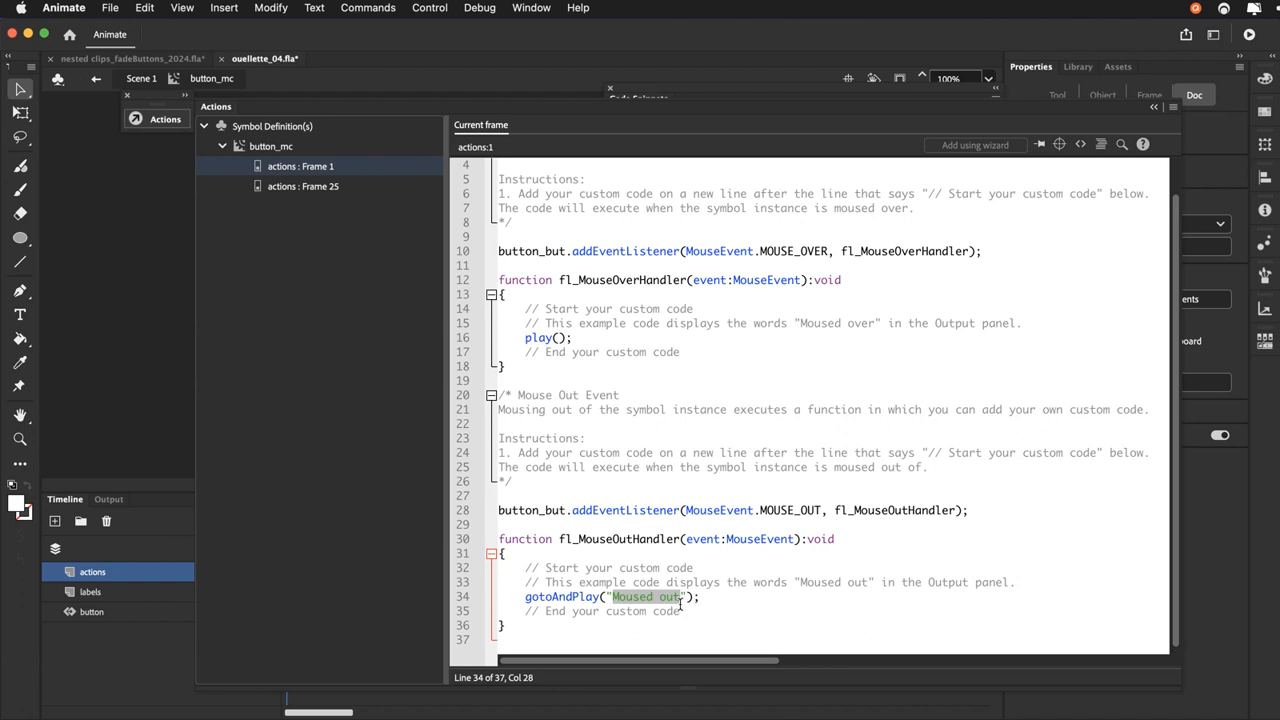
pyautogui.write('goBack')
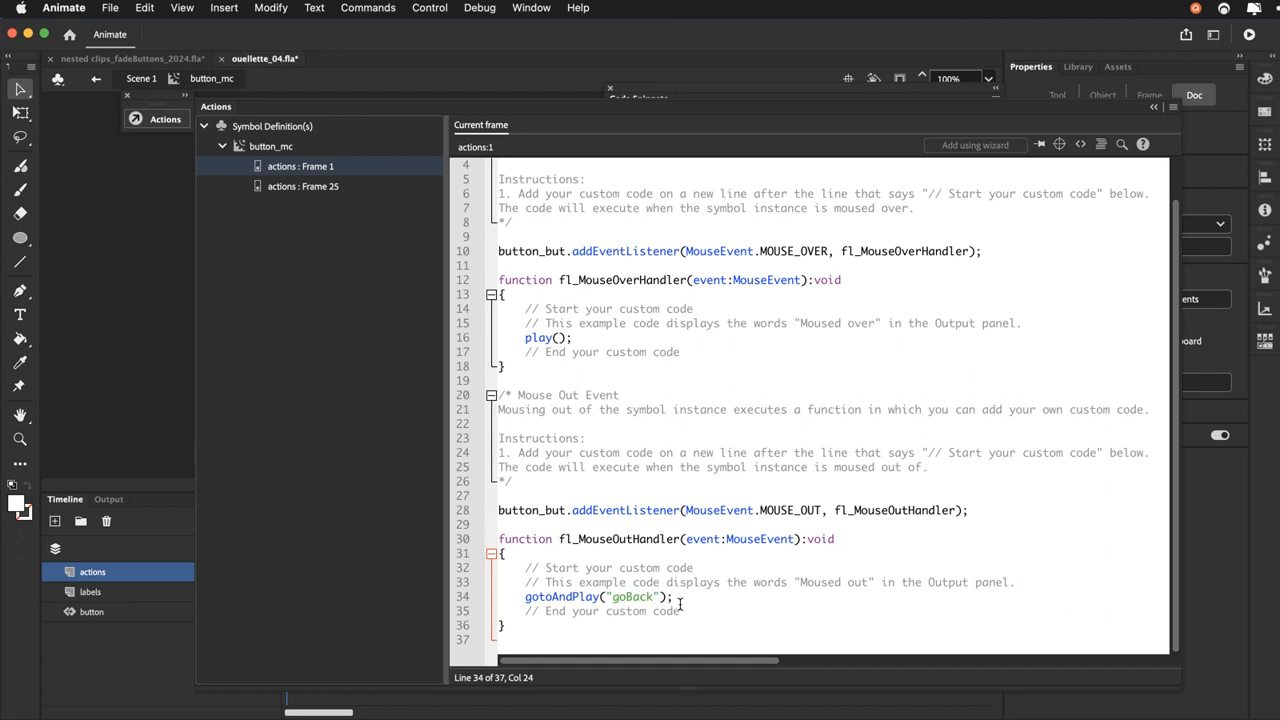
# Delete the Mouse Out Event comment block and the comment lines inside the mouse-out handler
pyautogui.moveTo(518, 484); pyautogui.dragTo(479, 399)
pyautogui.press('BackSpace')
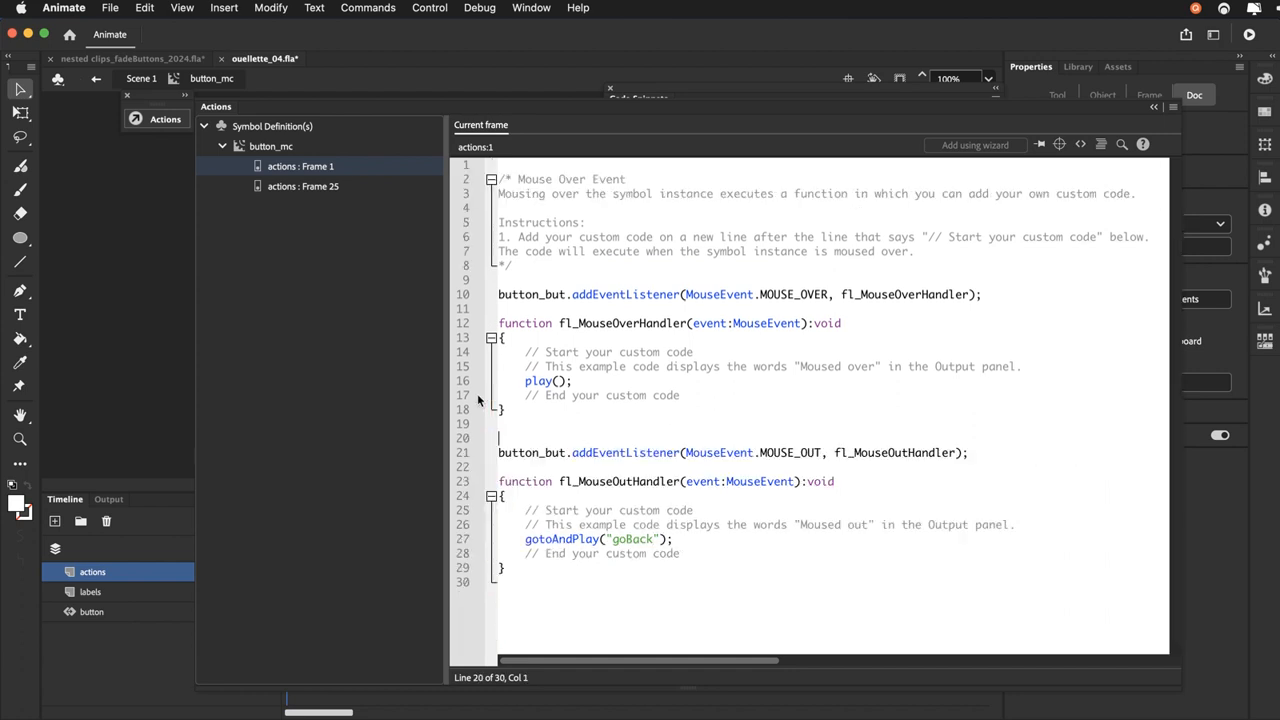
pyautogui.moveTo(700, 555); pyautogui.dragTo(495, 558)
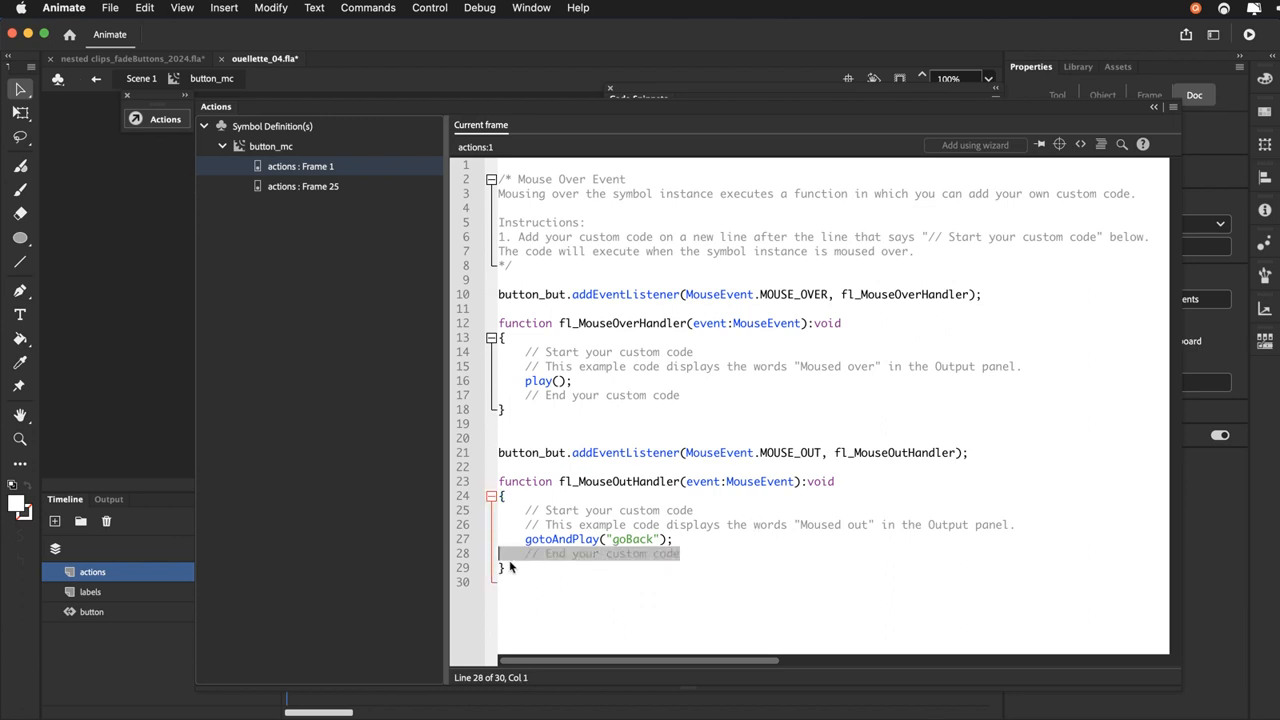
pyautogui.press('BackSpace')
pyautogui.moveTo(1040, 524); pyautogui.dragTo(491, 515)
pyautogui.press('BackSpace')
# Delete the comment lines inside the mouse-over handler and the whole Mouse Over Event comment block, including its leftover slash
pyautogui.moveTo(702, 397); pyautogui.dragTo(432, 401)
pyautogui.press('BackSpace')
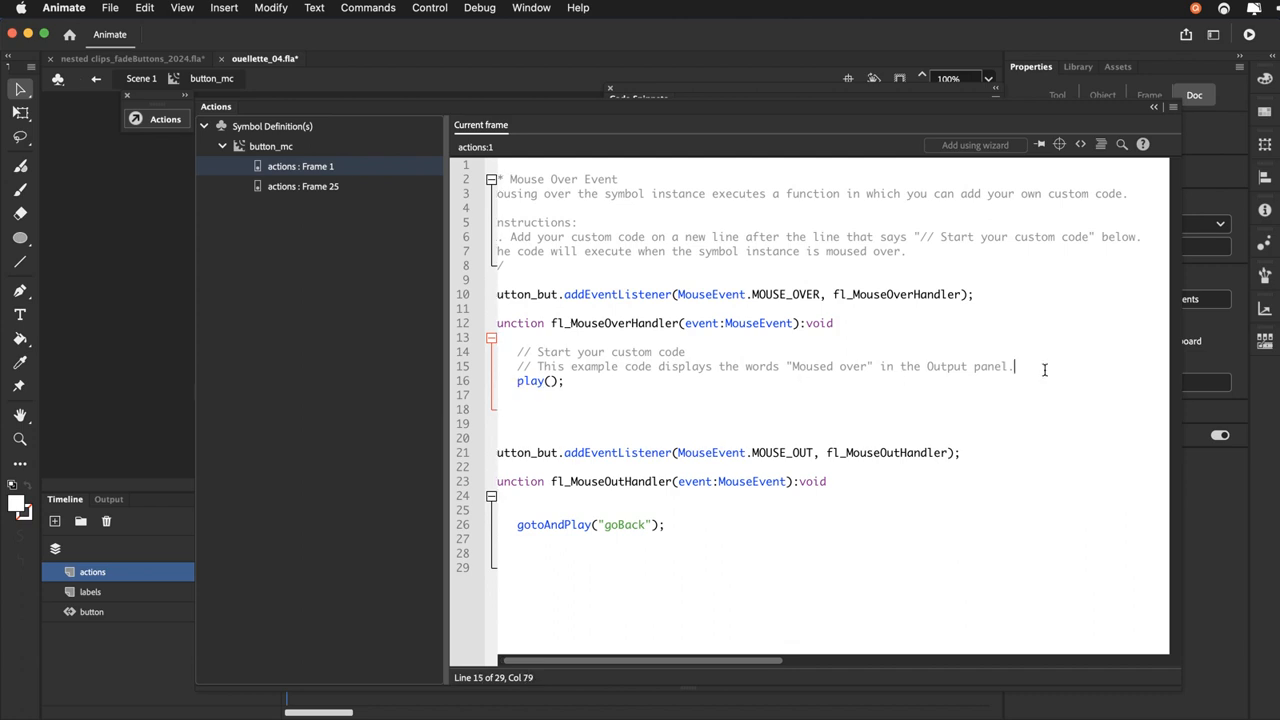
pyautogui.moveTo(1020, 366); pyautogui.dragTo(512, 356)
pyautogui.press('BackSpace')
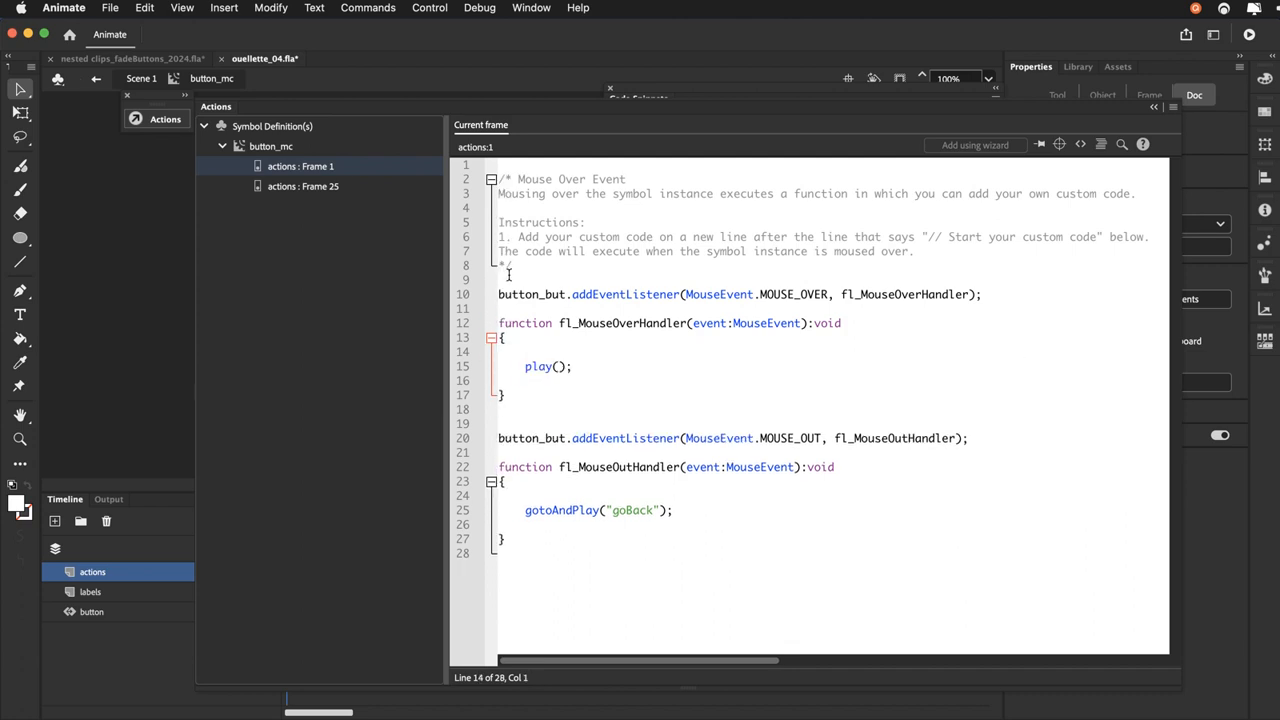
pyautogui.moveTo(512, 266); pyautogui.dragTo(484, 188)
pyautogui.press('BackSpace')
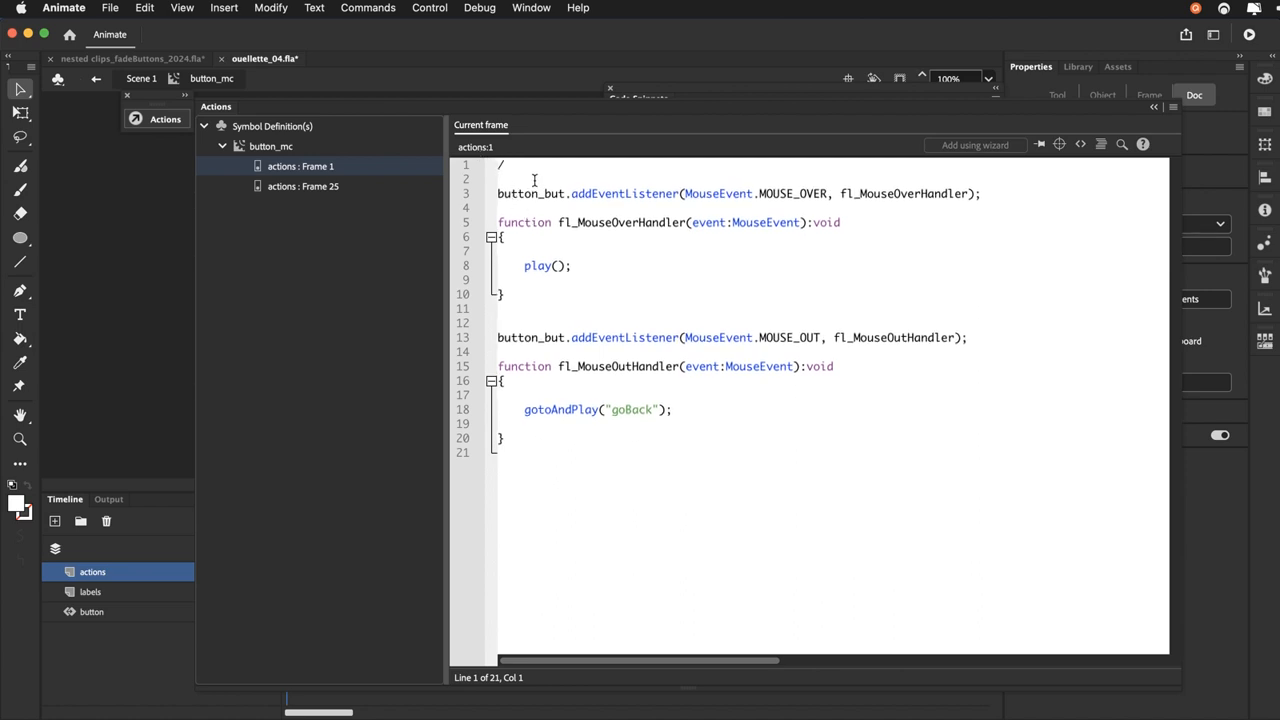
pyautogui.press('Delete')
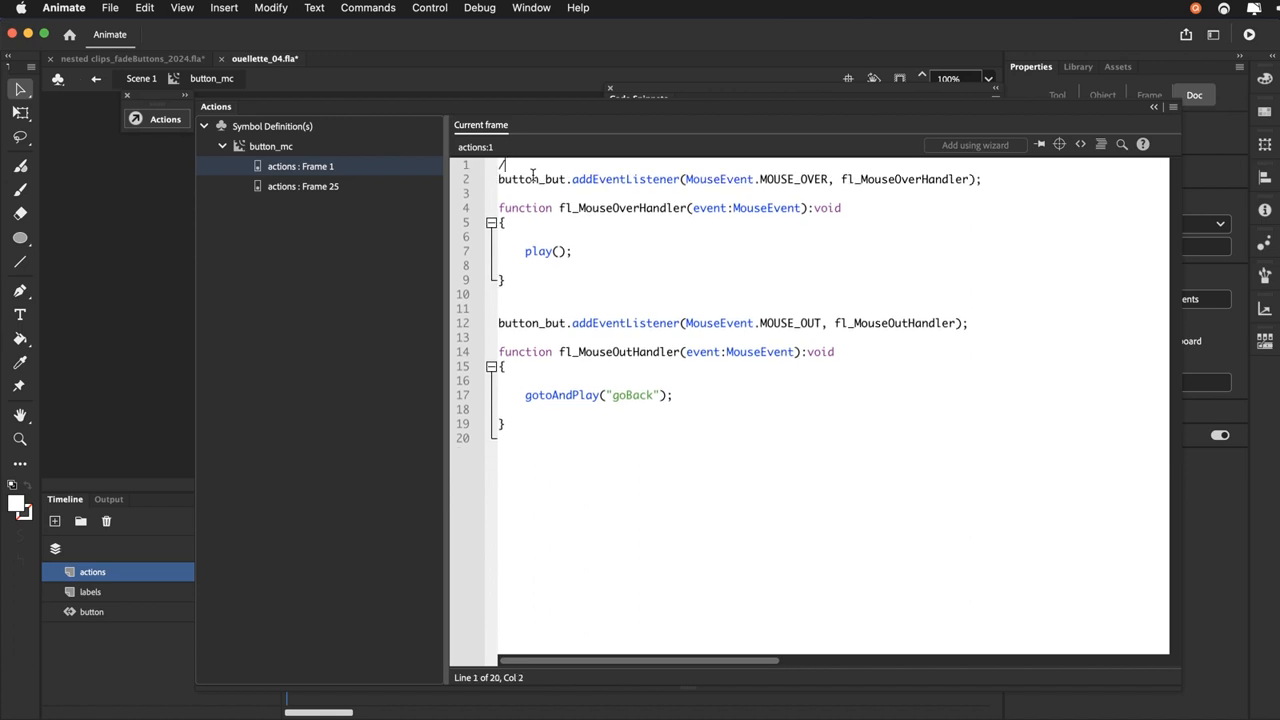
pyautogui.click(668, 544)
# Collapse the script editor and code snippets, save the document, and test the movie
pyautogui.click(165, 119)
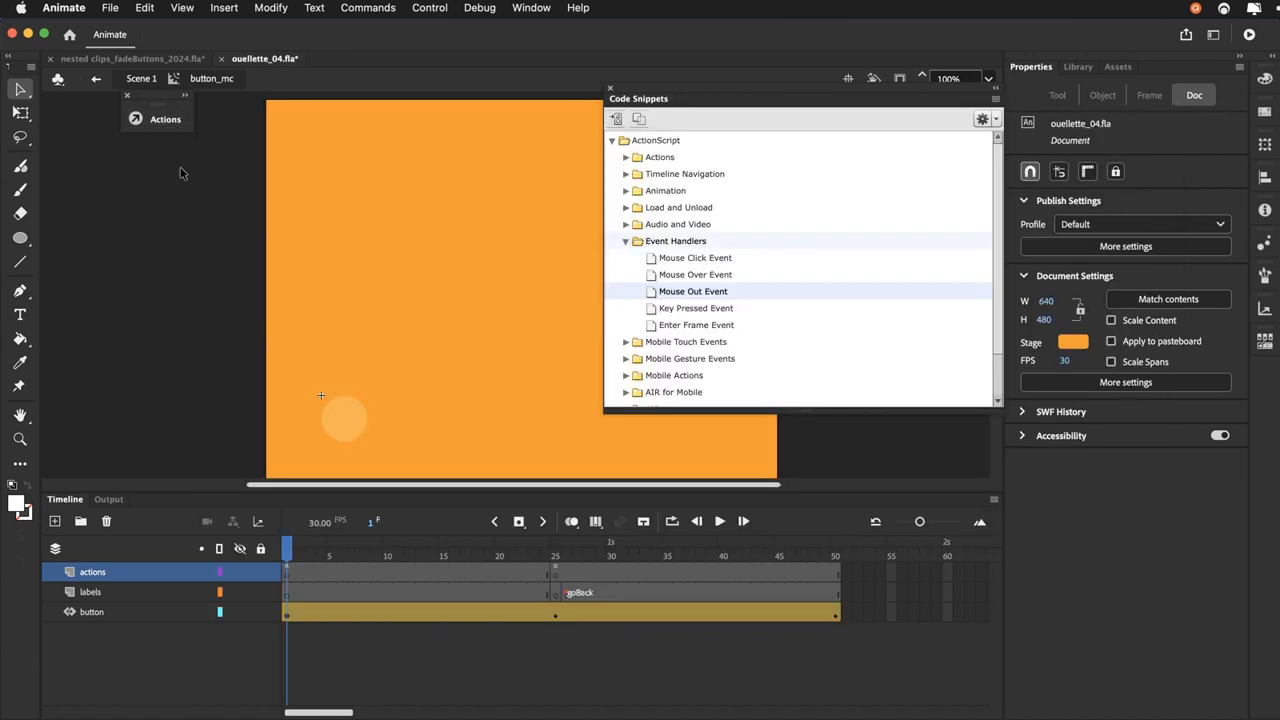
pyautogui.click(110, 7)
pyautogui.click(104, 156)
pyautogui.click(995, 88)
pyautogui.press('super+Return')
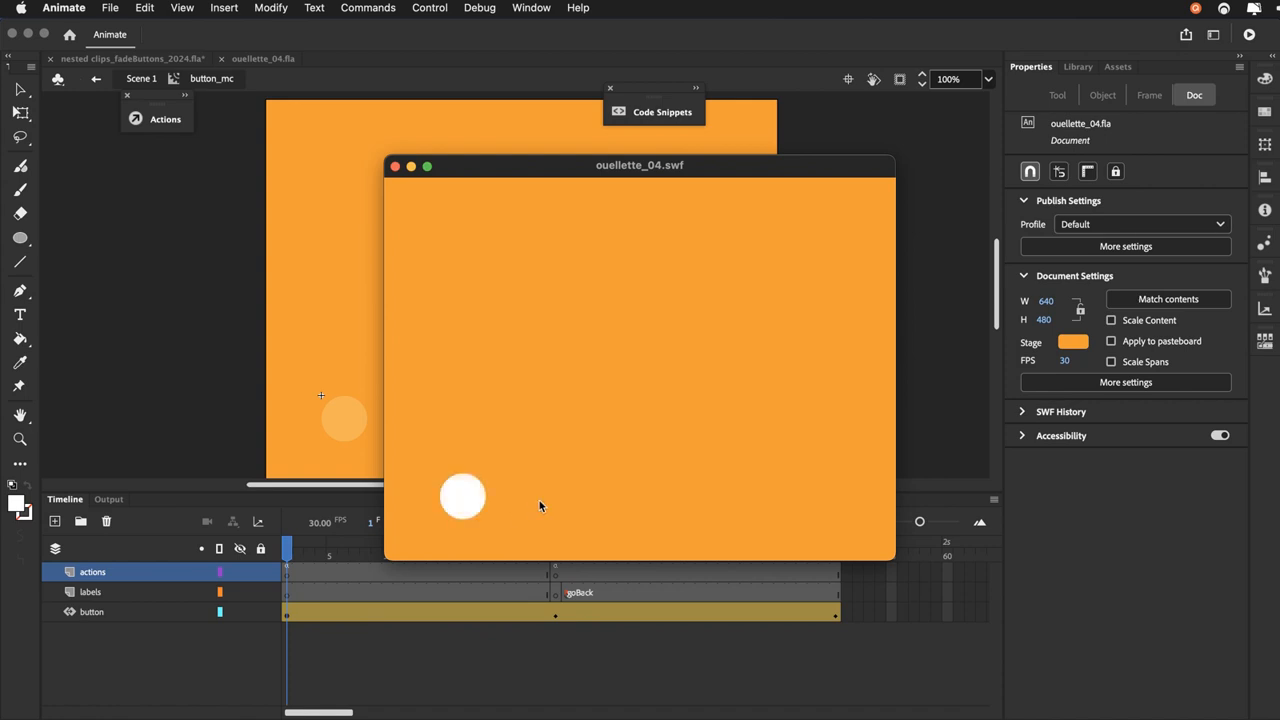
pyautogui.click(395, 166)
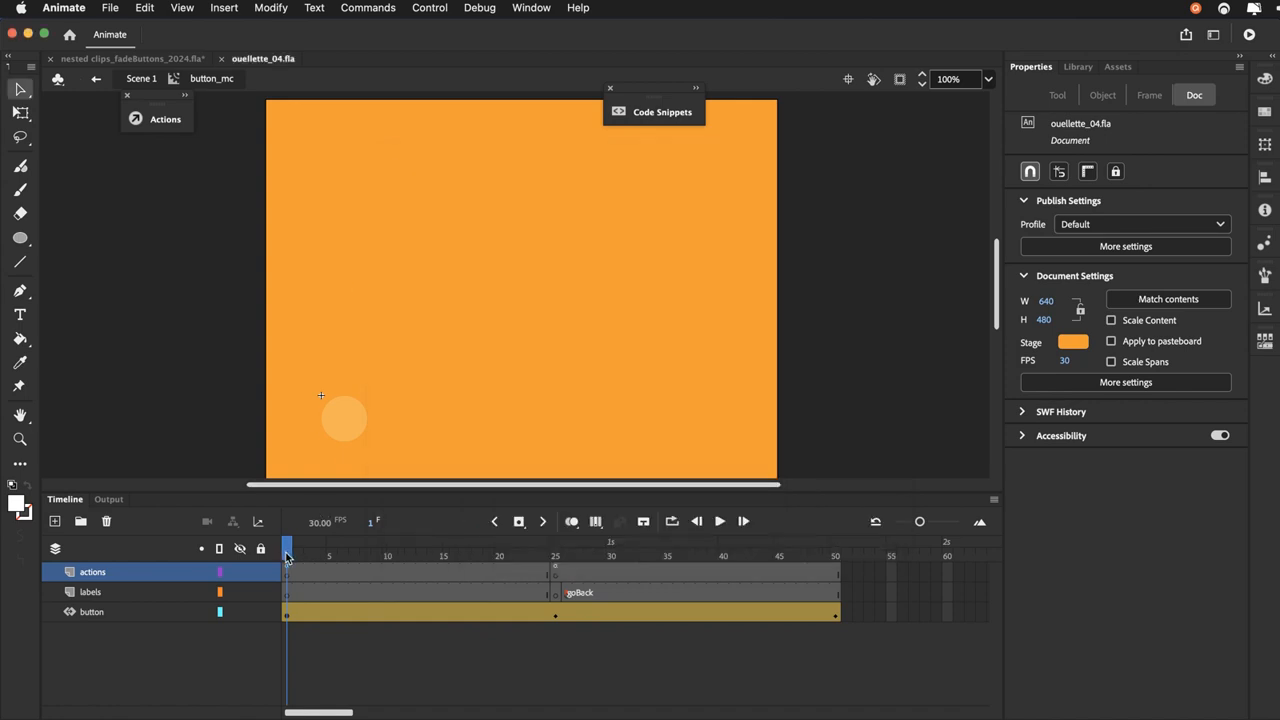
# Add stop(); above the mouse-over listener in button_mc's frame 1 script and test the movie again
pyautogui.click(166, 121)
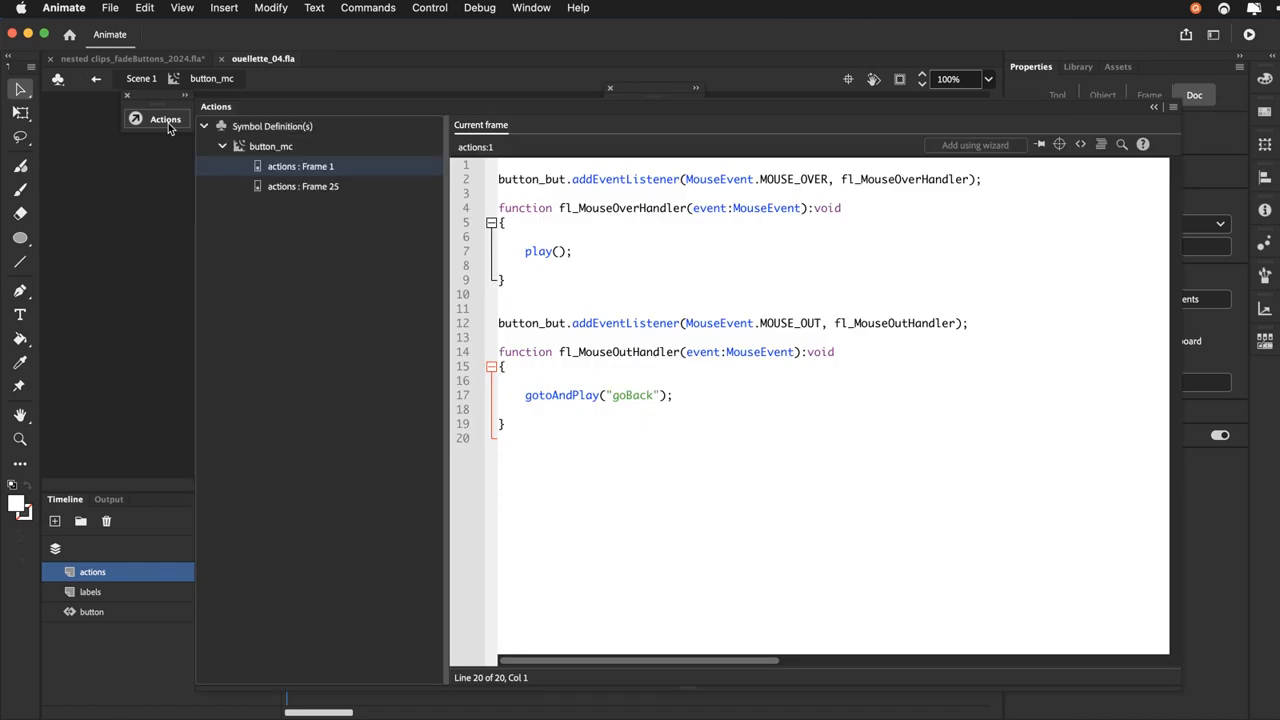
pyautogui.click(500, 180)
pyautogui.press('Return')
pyautogui.press('Return')
pyautogui.press('Return')
pyautogui.click(509, 178)
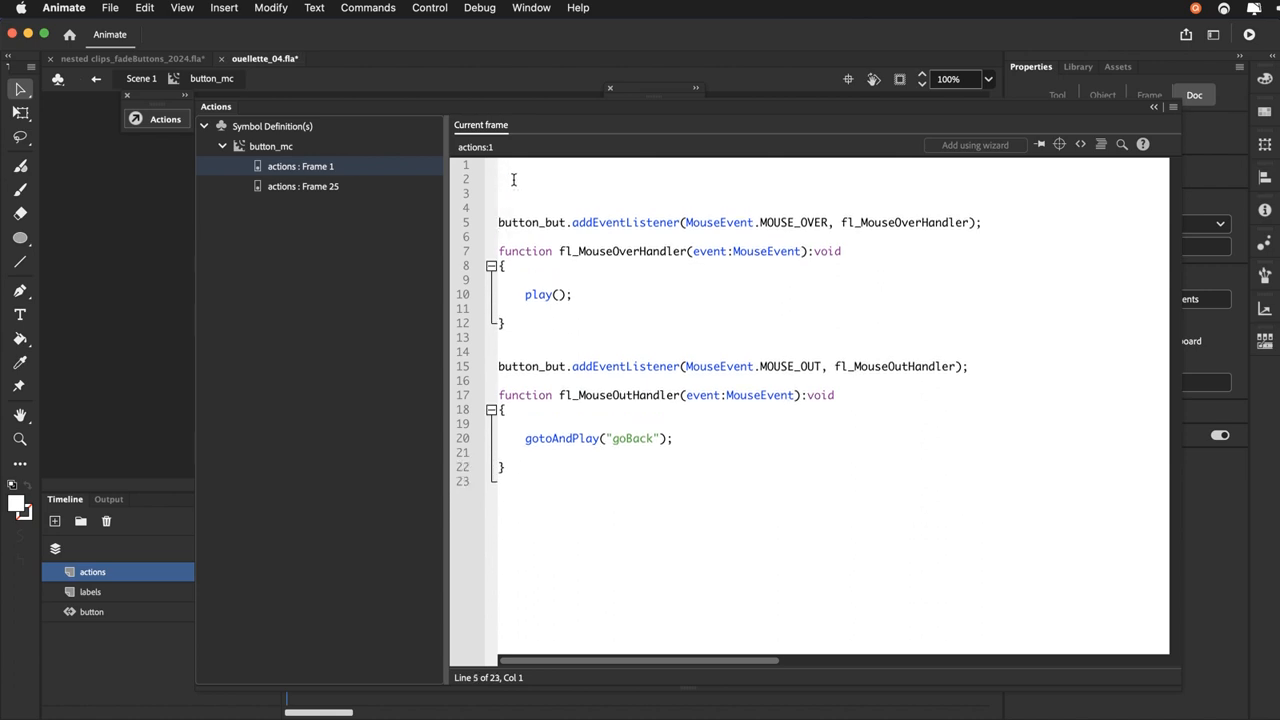
pyautogui.write('stop();')
pyautogui.press('super+Return')
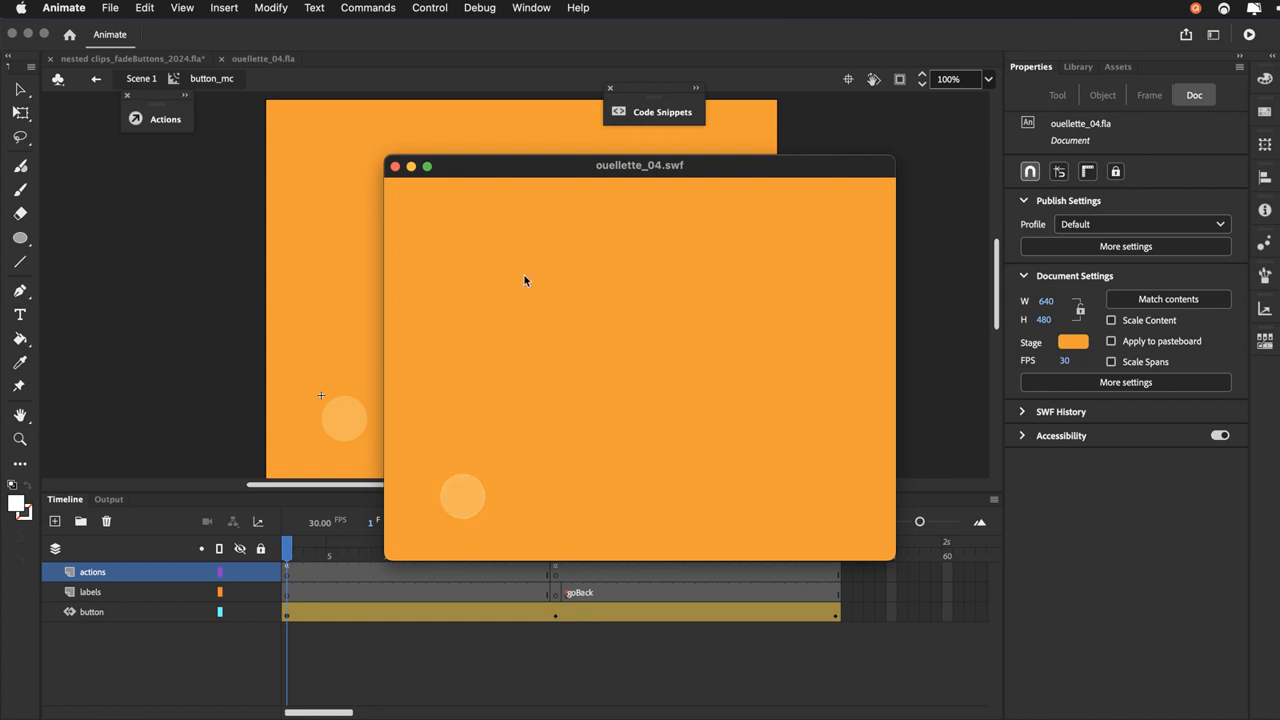
pyautogui.click(396, 167)
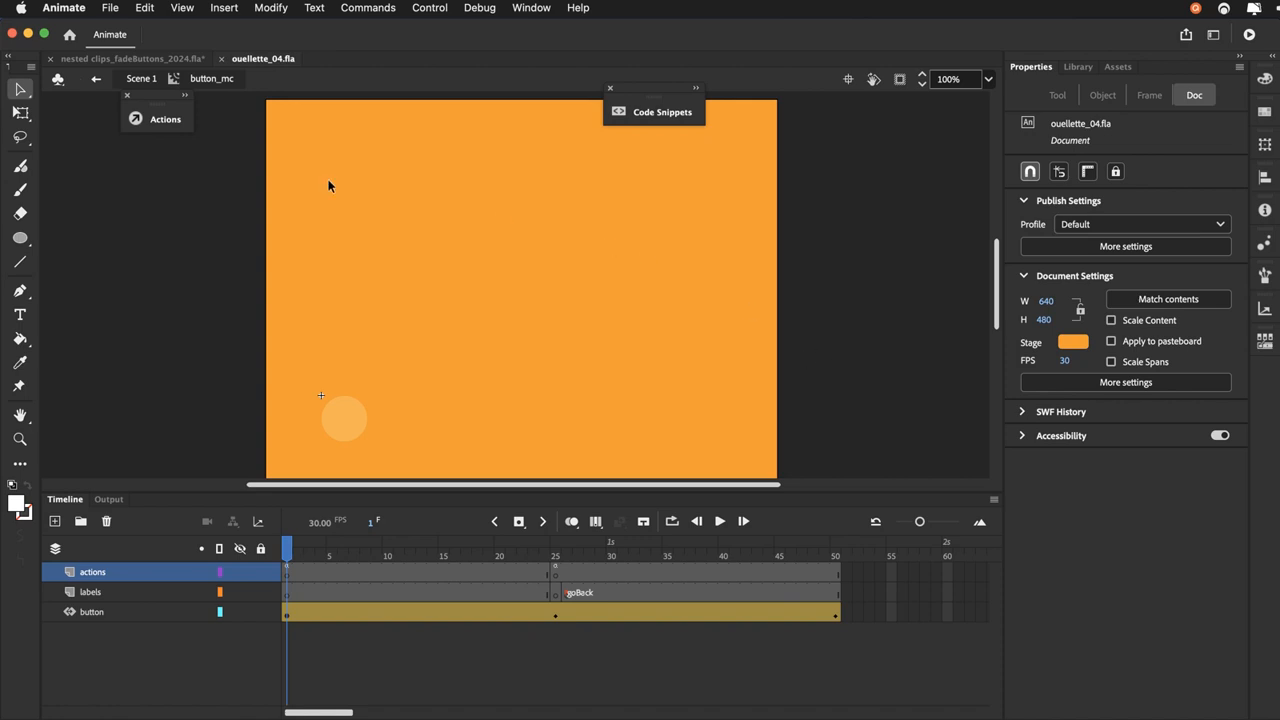
# In Scene 1, duplicate the button_mc instance just to its right and apply a 100% green tint to the original
pyautogui.click(143, 79)
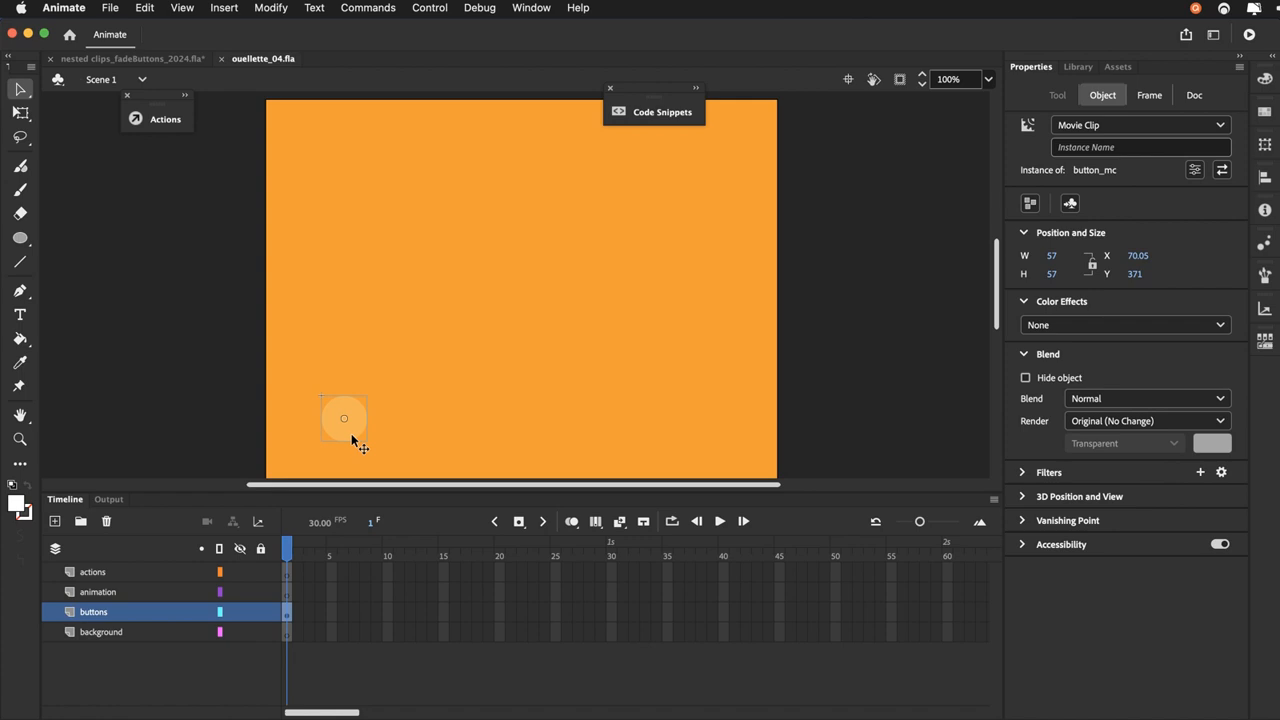
pyautogui.moveTo(352, 437); pyautogui.dragTo(401, 436)
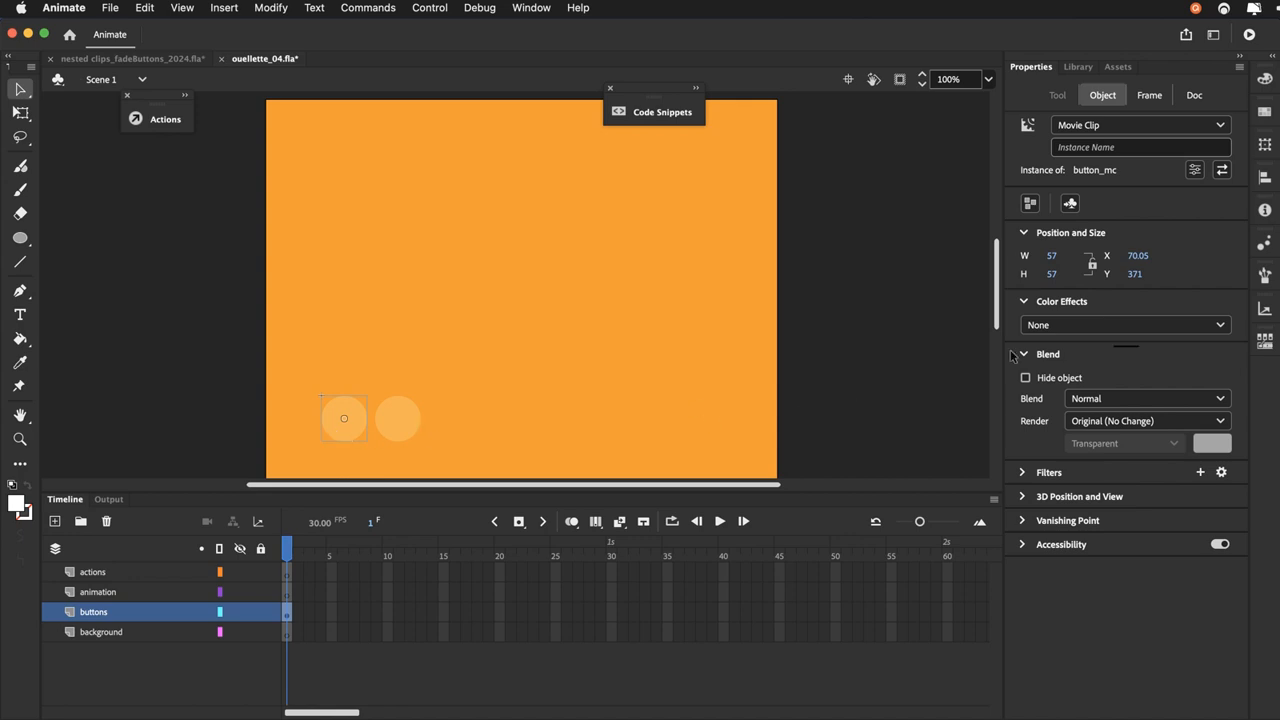
pyautogui.click(1040, 330)
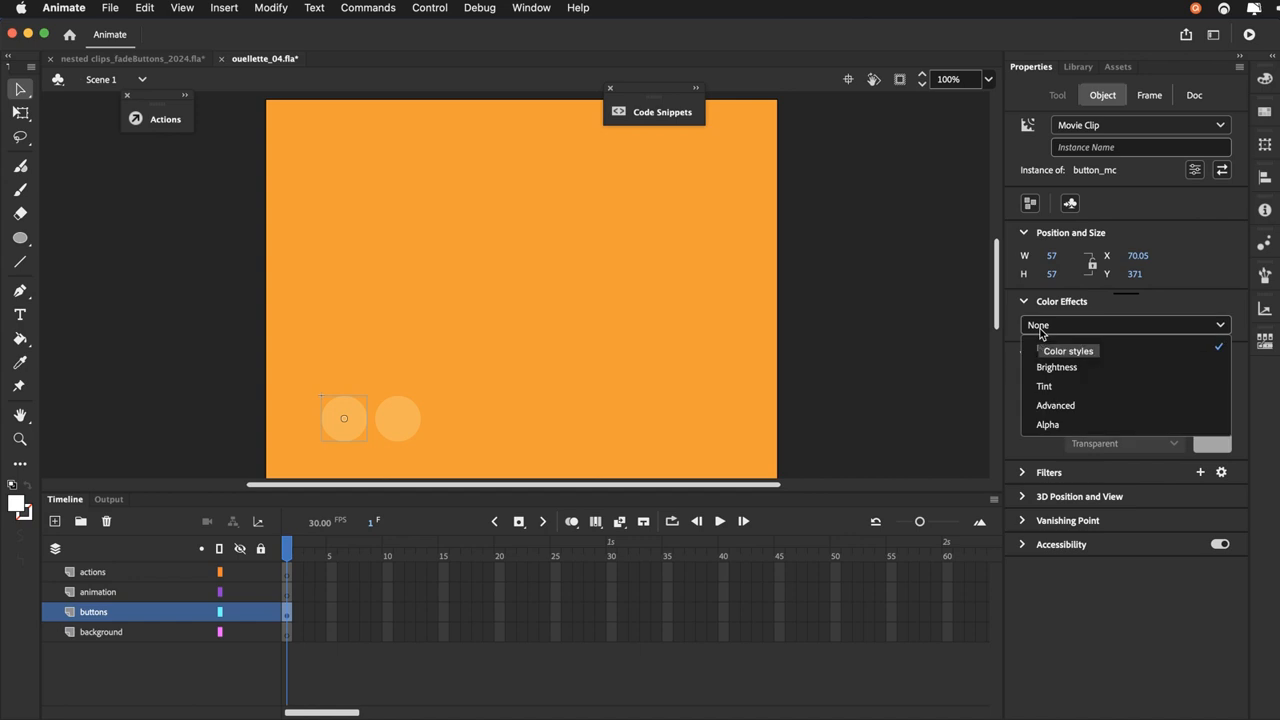
pyautogui.click(1046, 387)
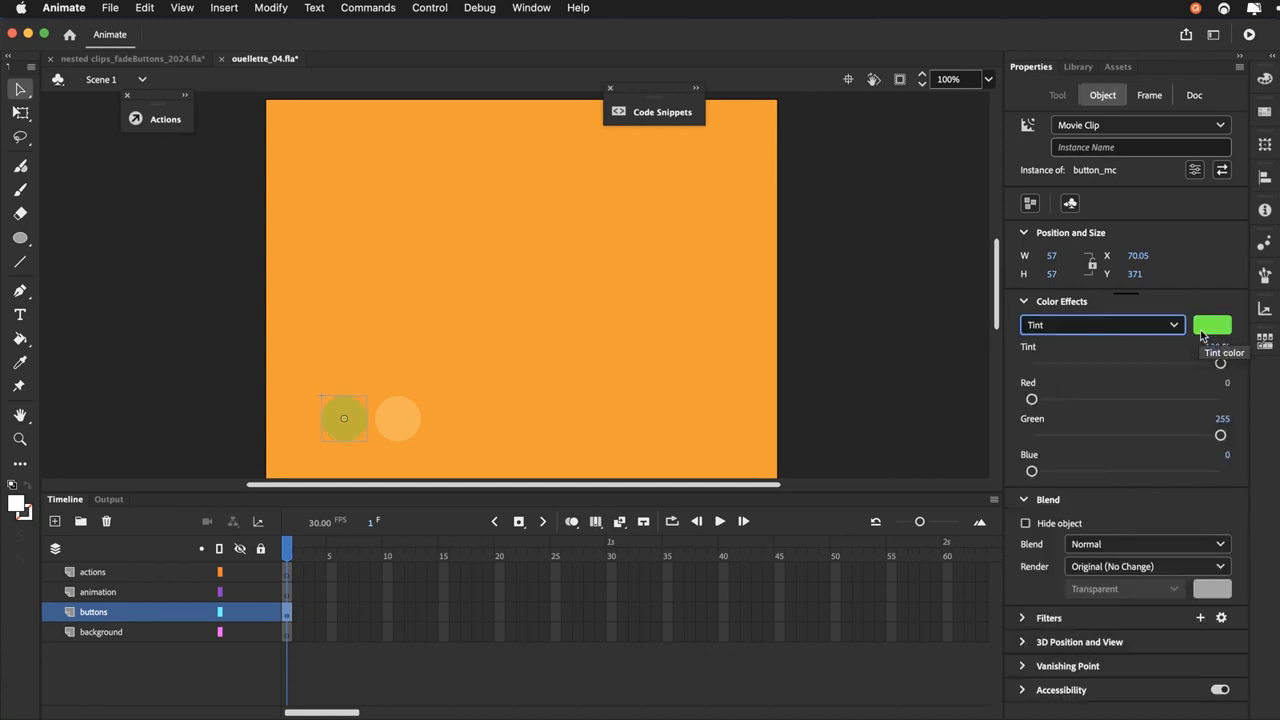
# Apply a 100% Tint color effect in red (255, 0, 0) to the duplicated circle
pyautogui.click(411, 432)
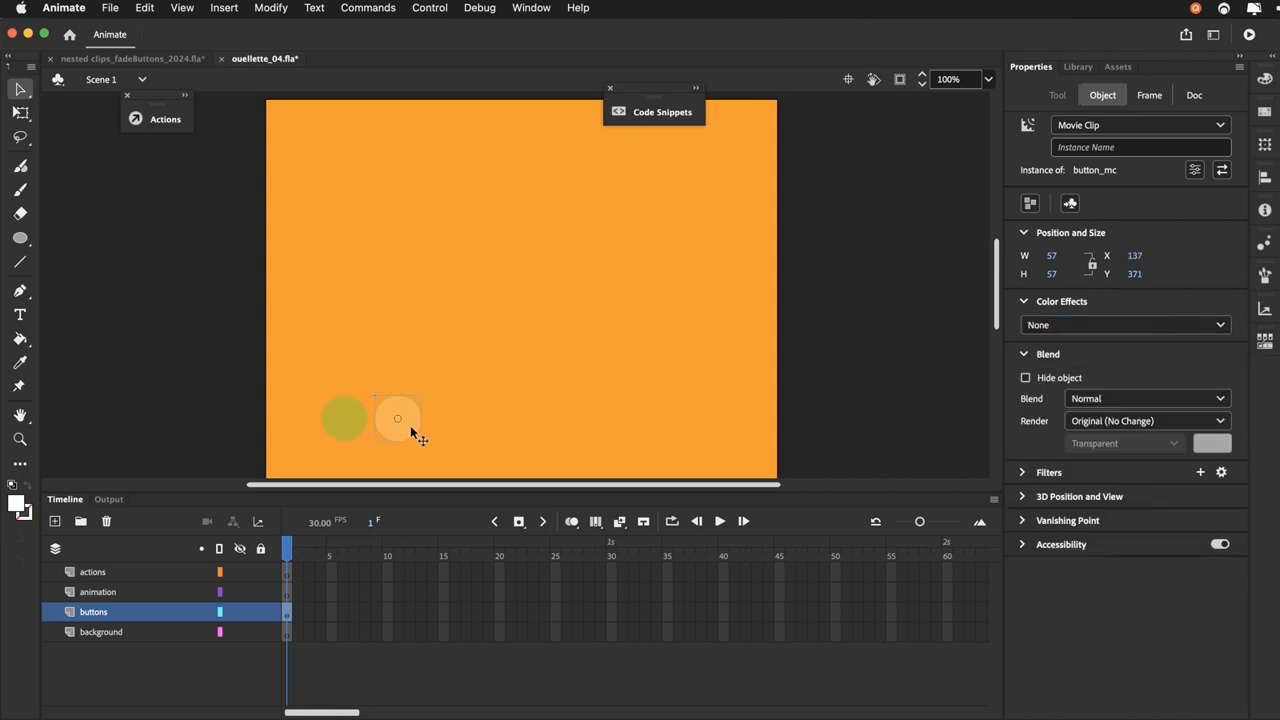
pyautogui.click(1087, 325)
pyautogui.click(1078, 386)
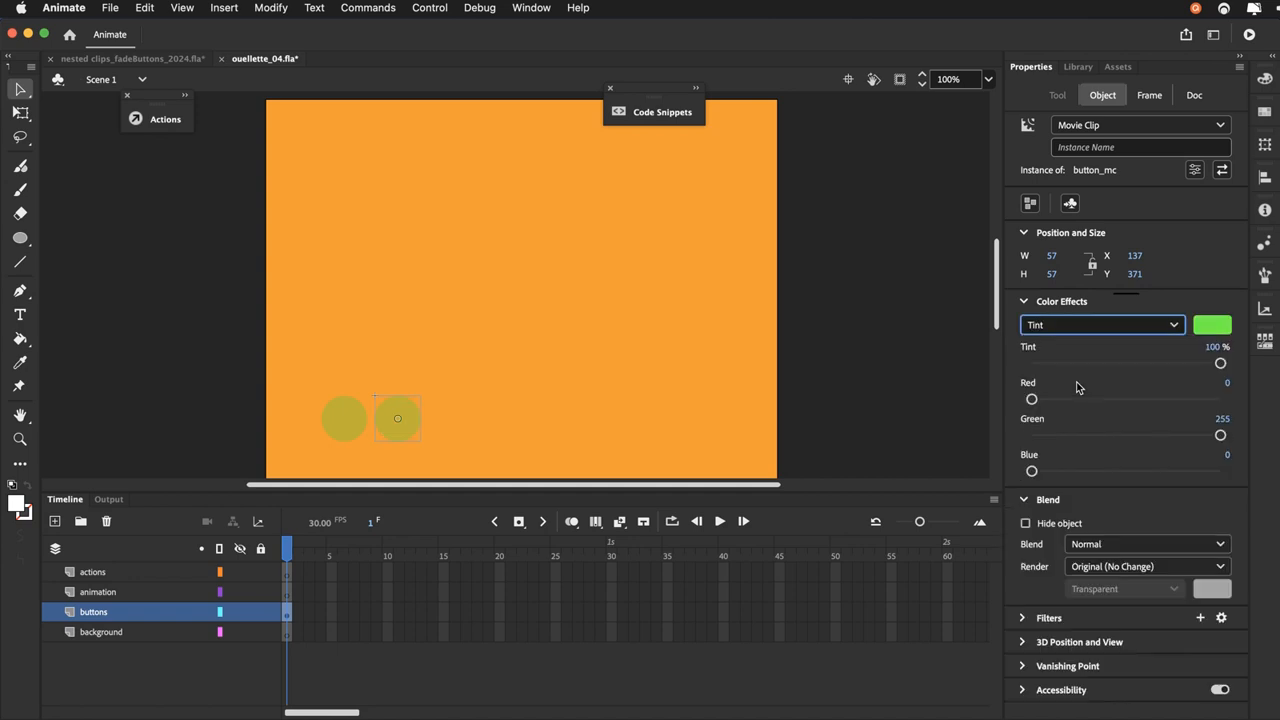
pyautogui.click(1203, 330)
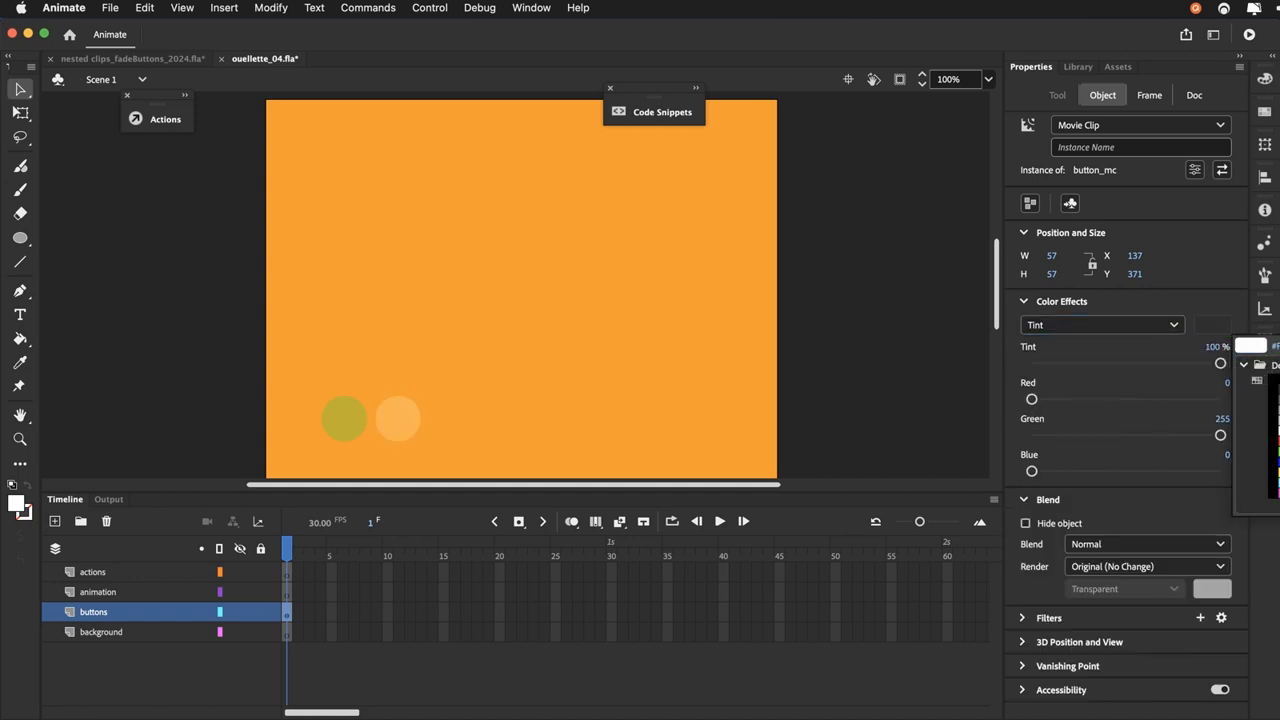
pyautogui.click(1278, 441)
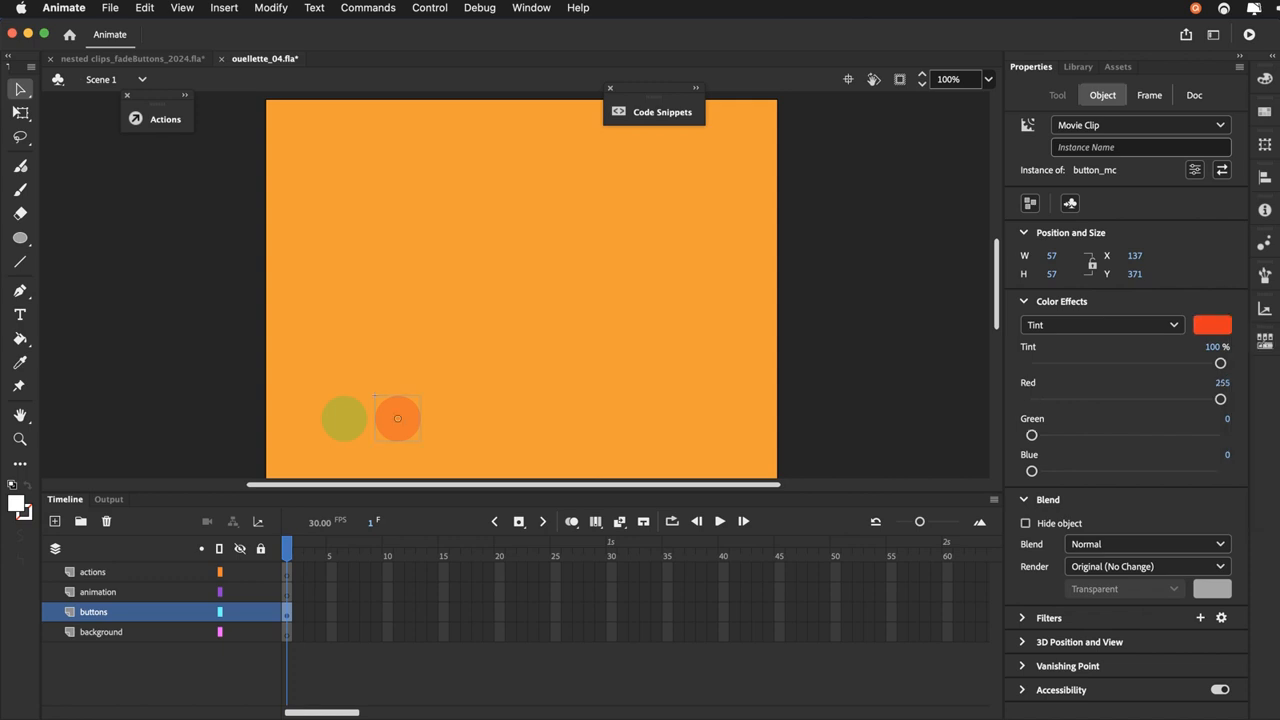
pyautogui.click(560, 369)
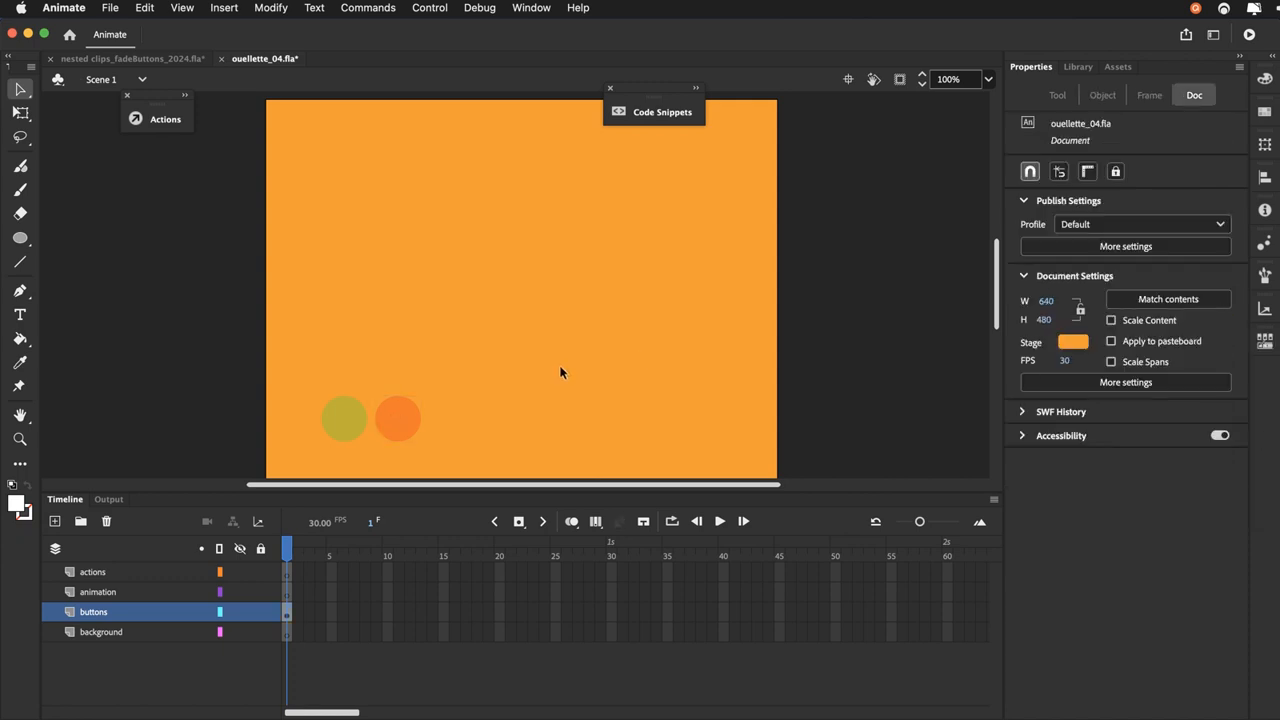
# Duplicate the green and red circle pair twice along the same row, making three spaced pairs across the stage
pyautogui.moveTo(305, 371); pyautogui.dragTo(440, 466)
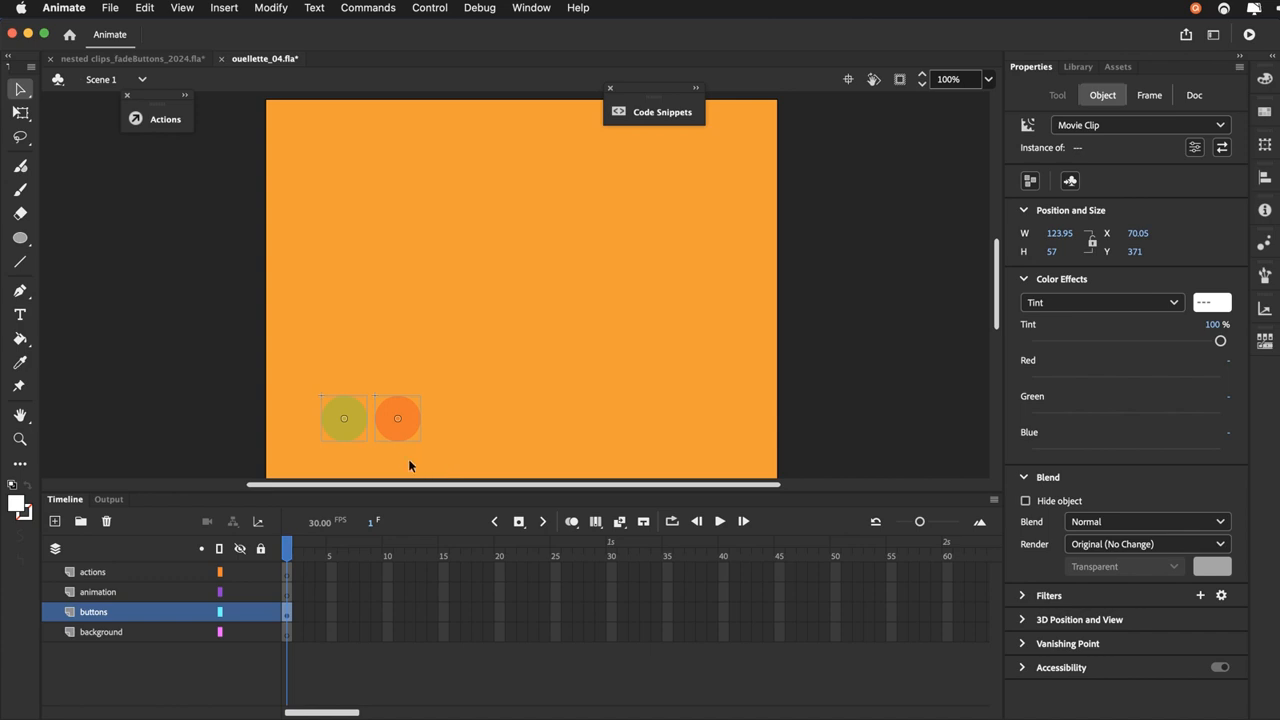
pyautogui.moveTo(349, 432); pyautogui.dragTo(650, 430)
pyautogui.click(580, 364)
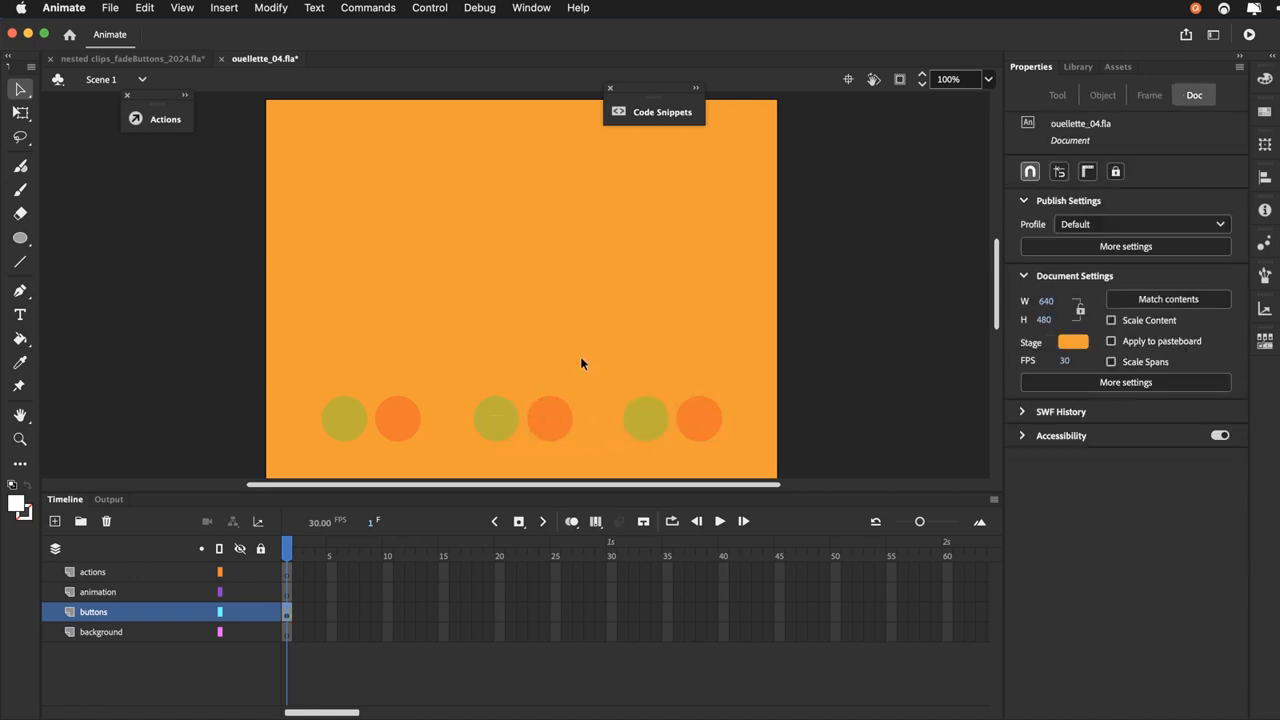
# Change the tint of the green circle in the middle pair to red (255, 0, 0)
pyautogui.click(507, 421)
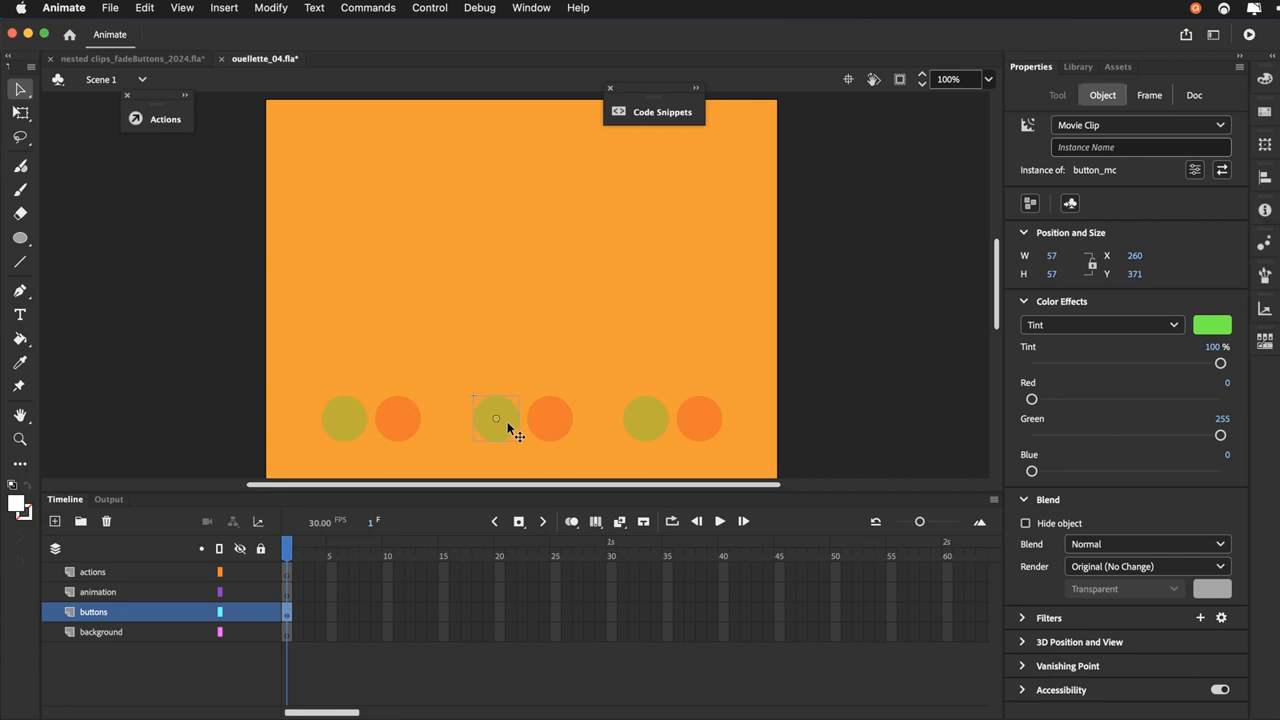
pyautogui.click(1212, 325)
pyautogui.click(1273, 430)
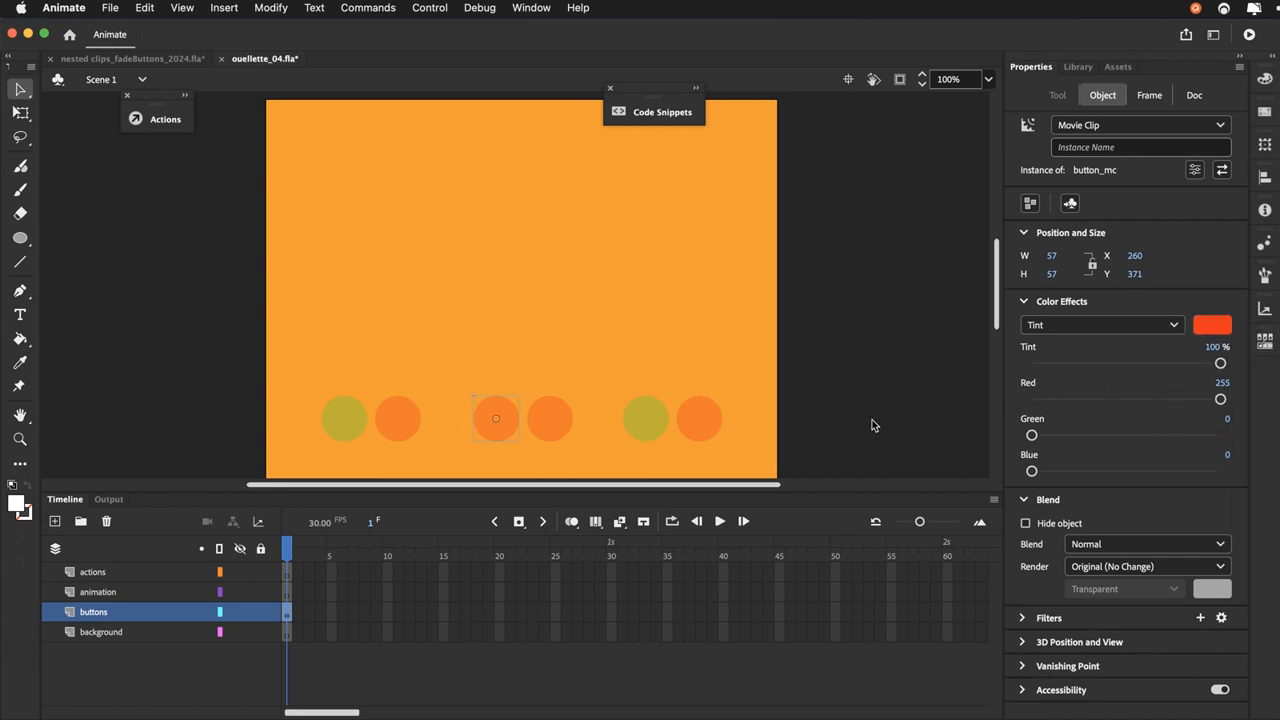
pyautogui.click(592, 341)
# Change the tint of the green circle in the rightmost pair to yellow (255, 255, 0)
pyautogui.click(647, 425)
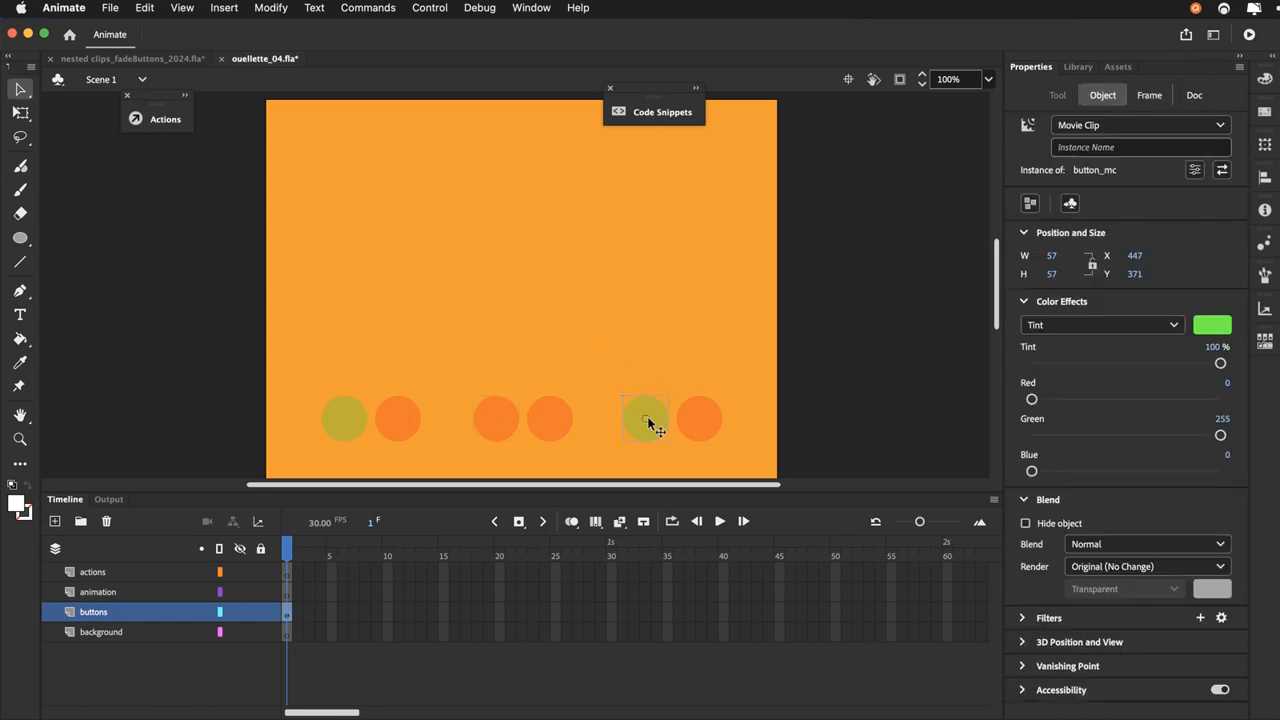
pyautogui.click(1214, 327)
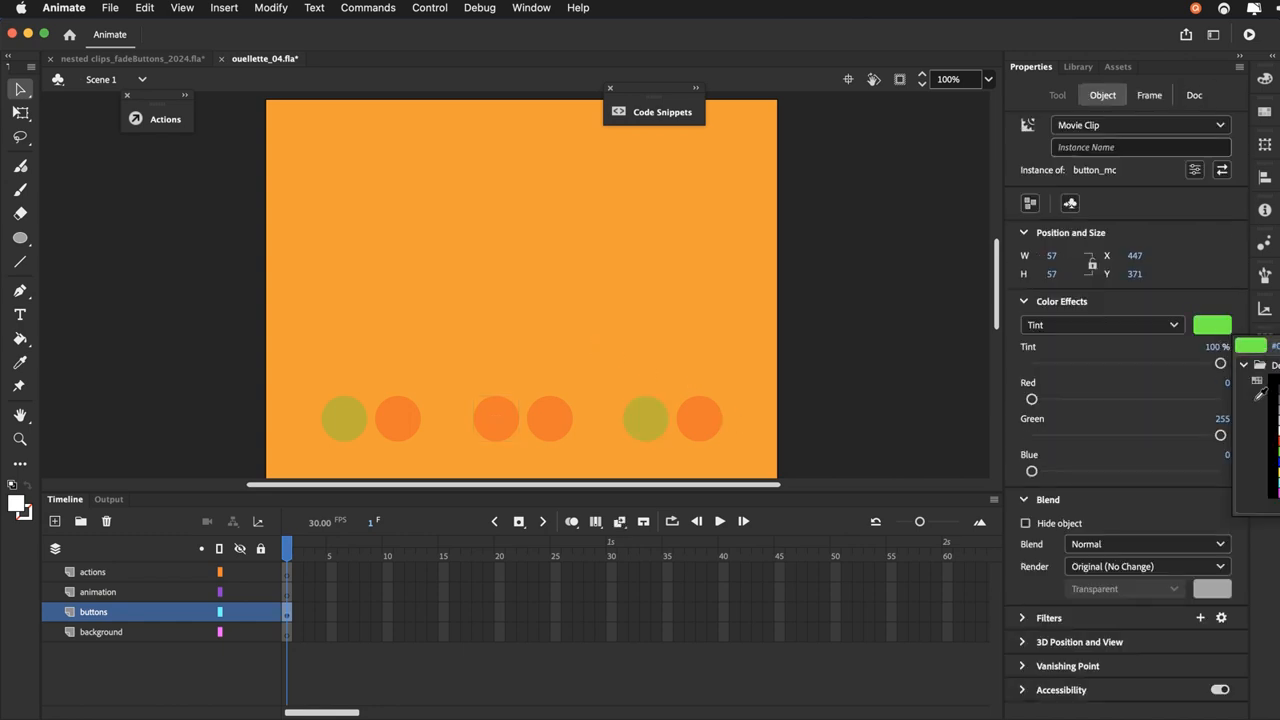
pyautogui.click(1276, 470)
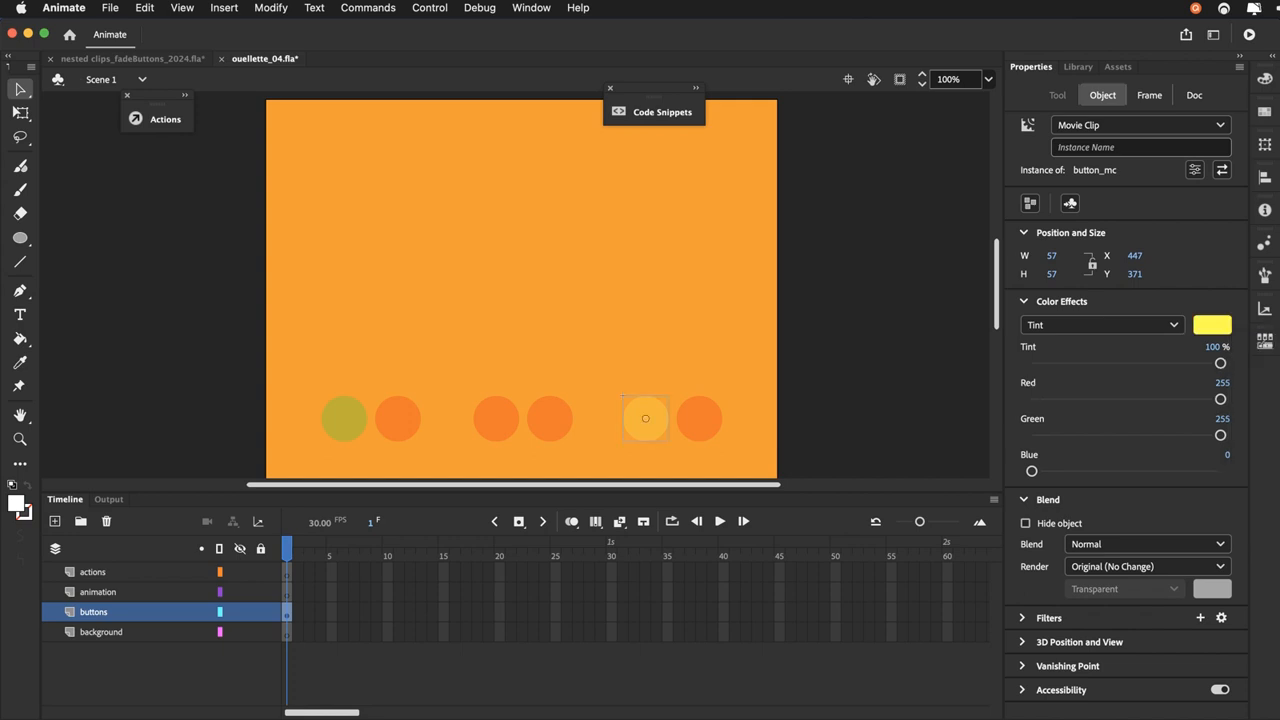
# Save the document and give the green circle in the leftmost pair the instance name green_go_btn
pyautogui.click(108, 8)
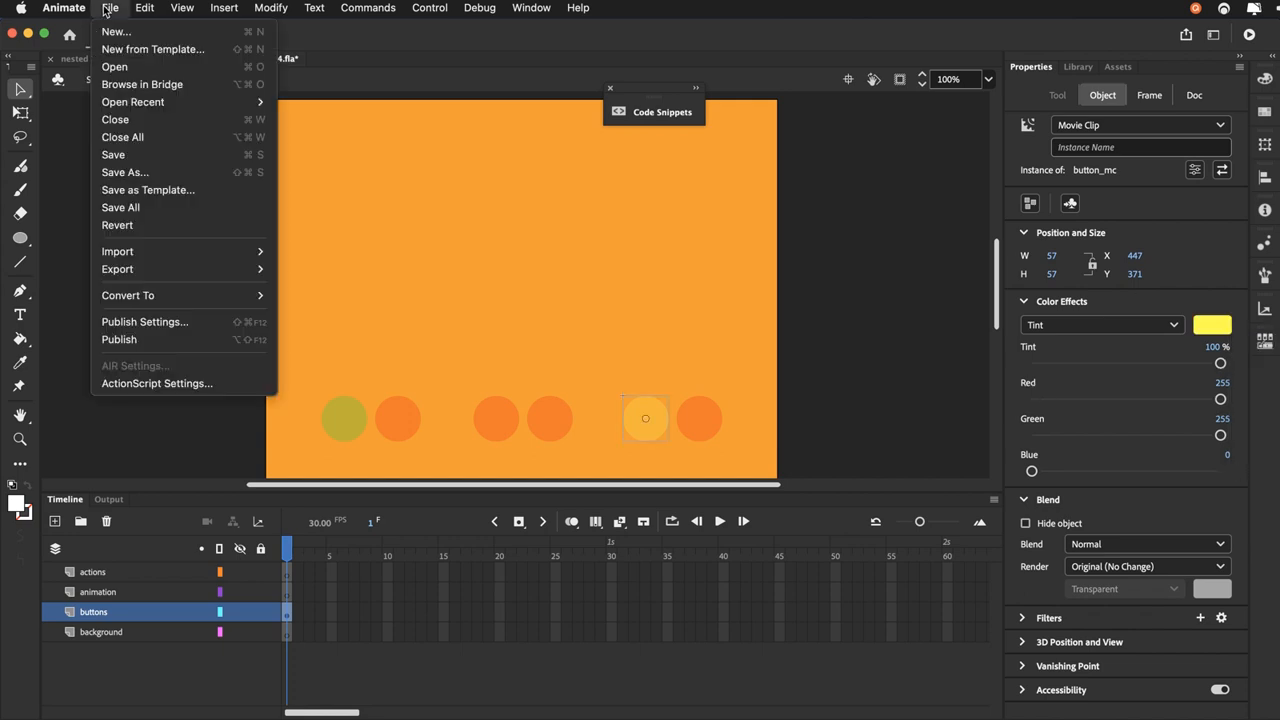
pyautogui.click(123, 156)
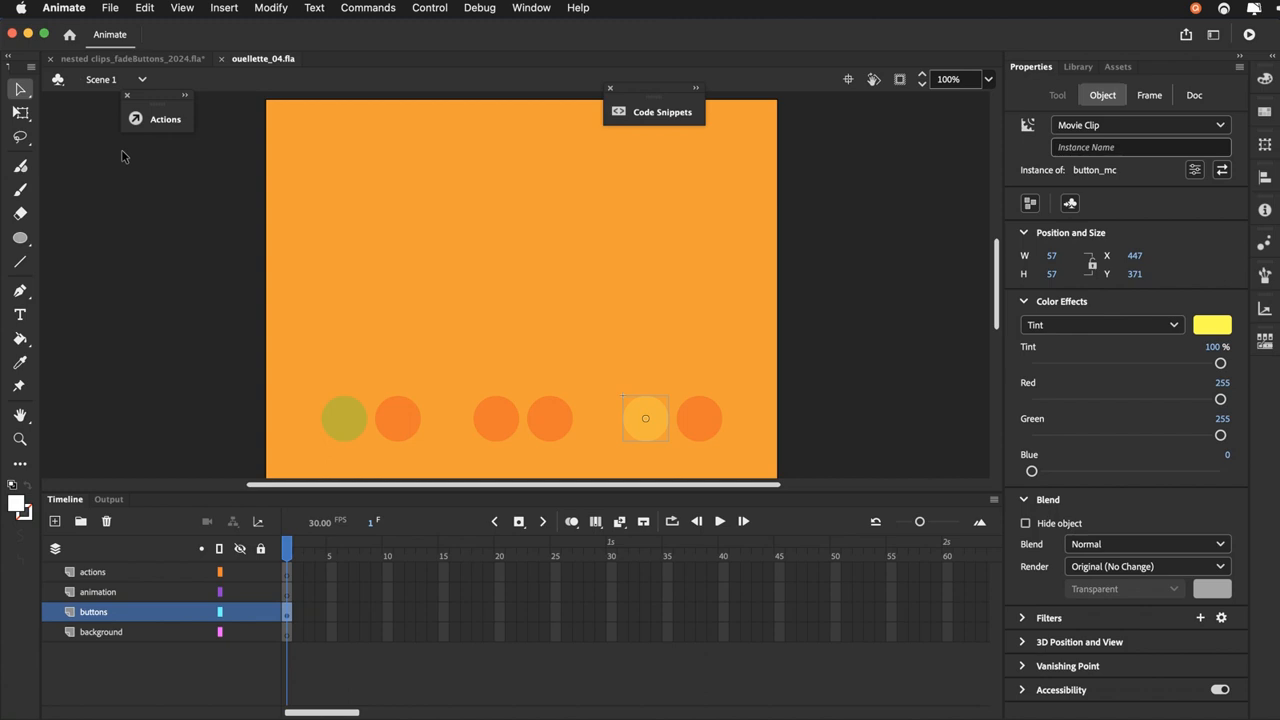
pyautogui.click(341, 432)
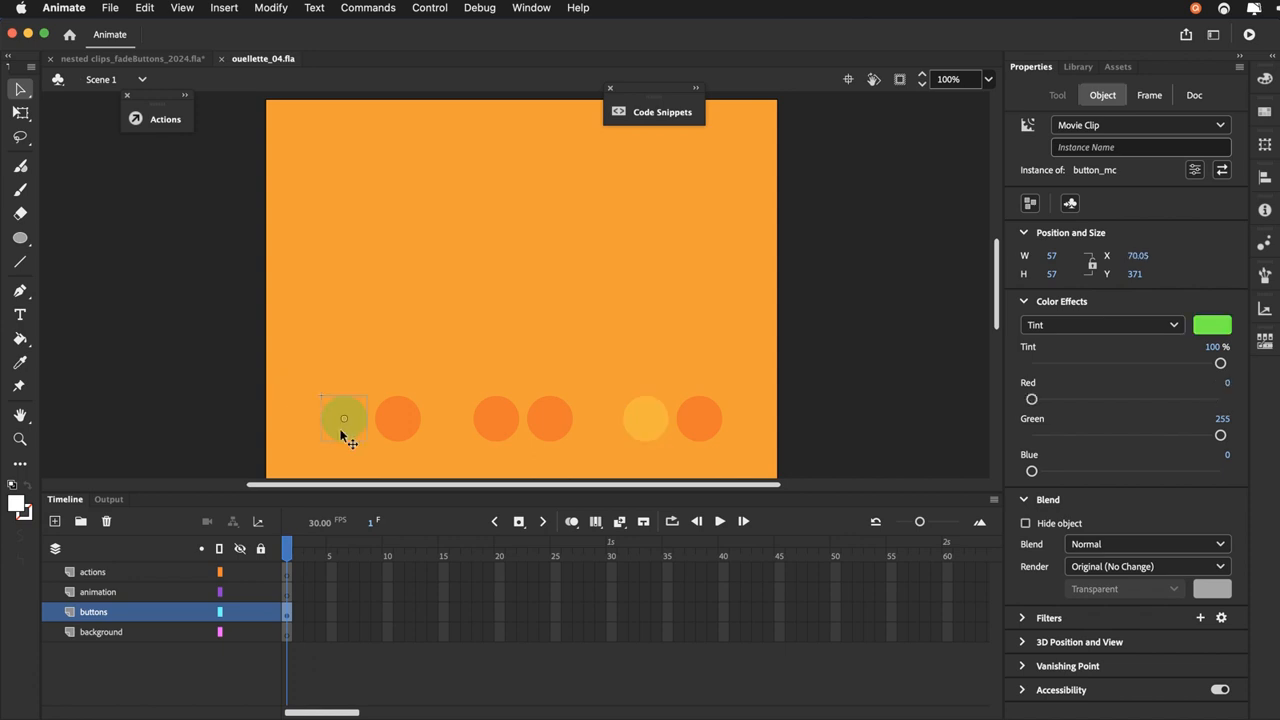
pyautogui.click(1076, 149)
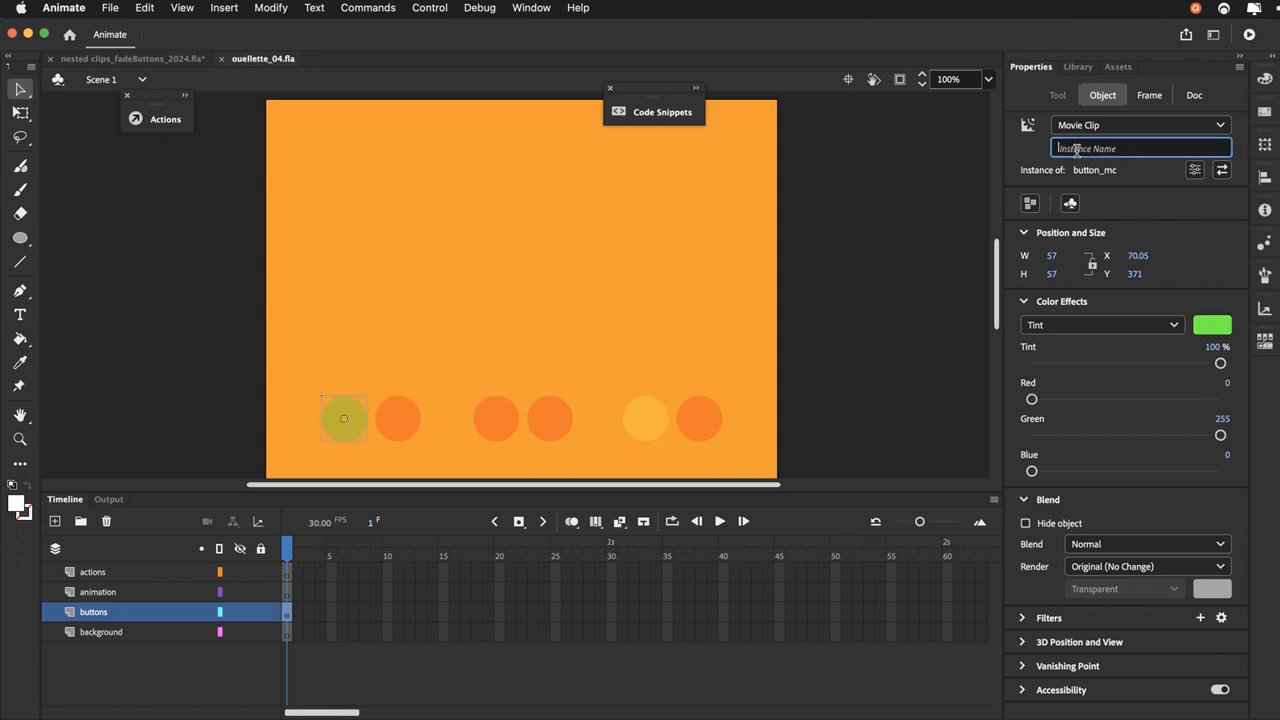
pyautogui.write('green')
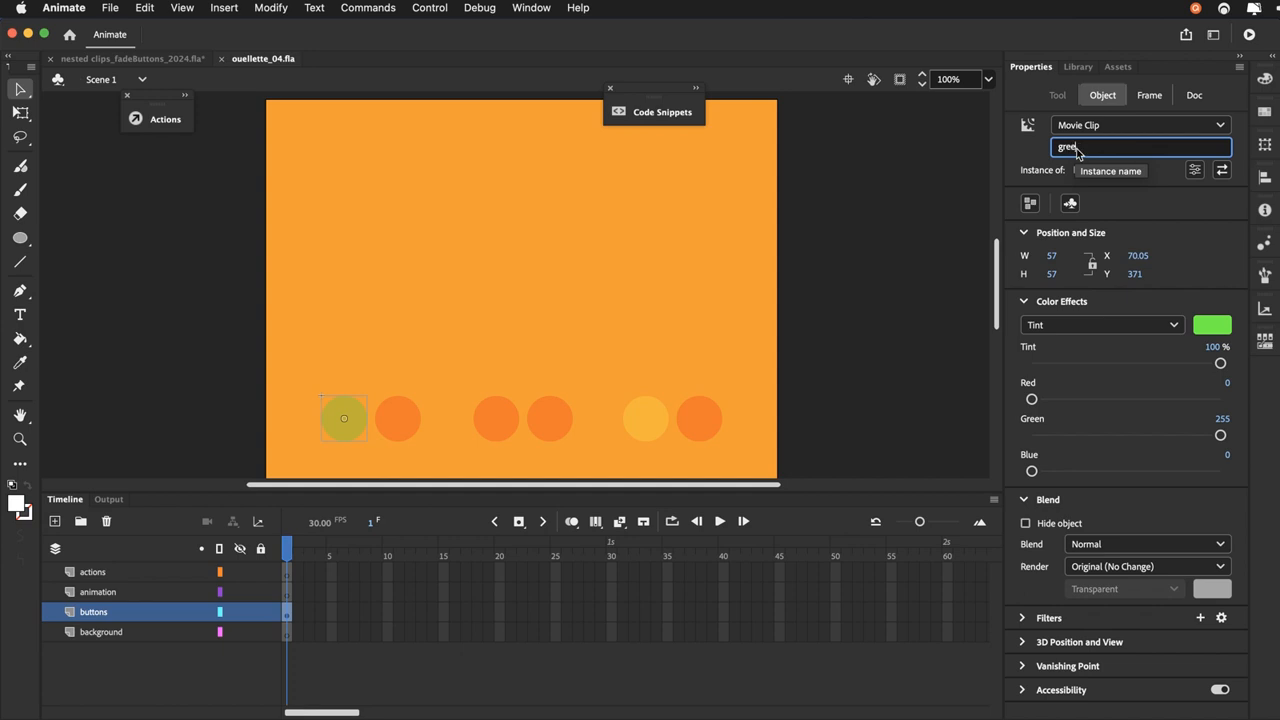
pyautogui.write('_go_btn')
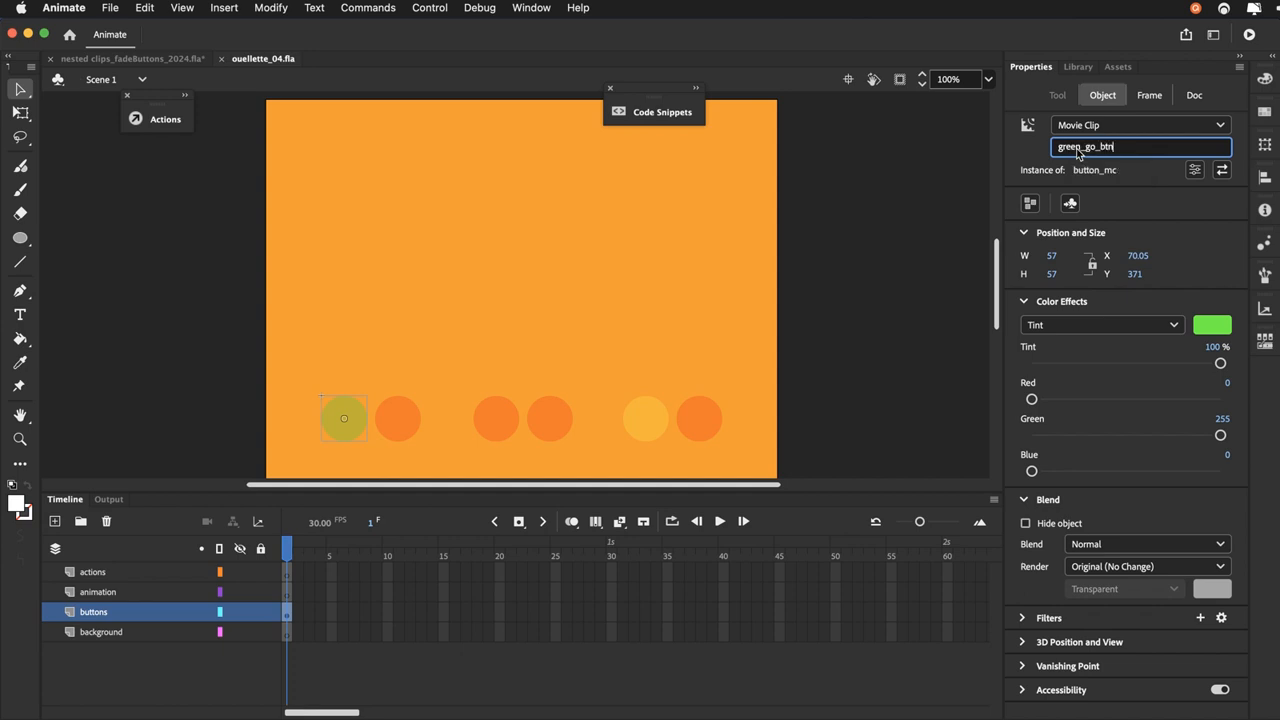
pyautogui.press('Return')
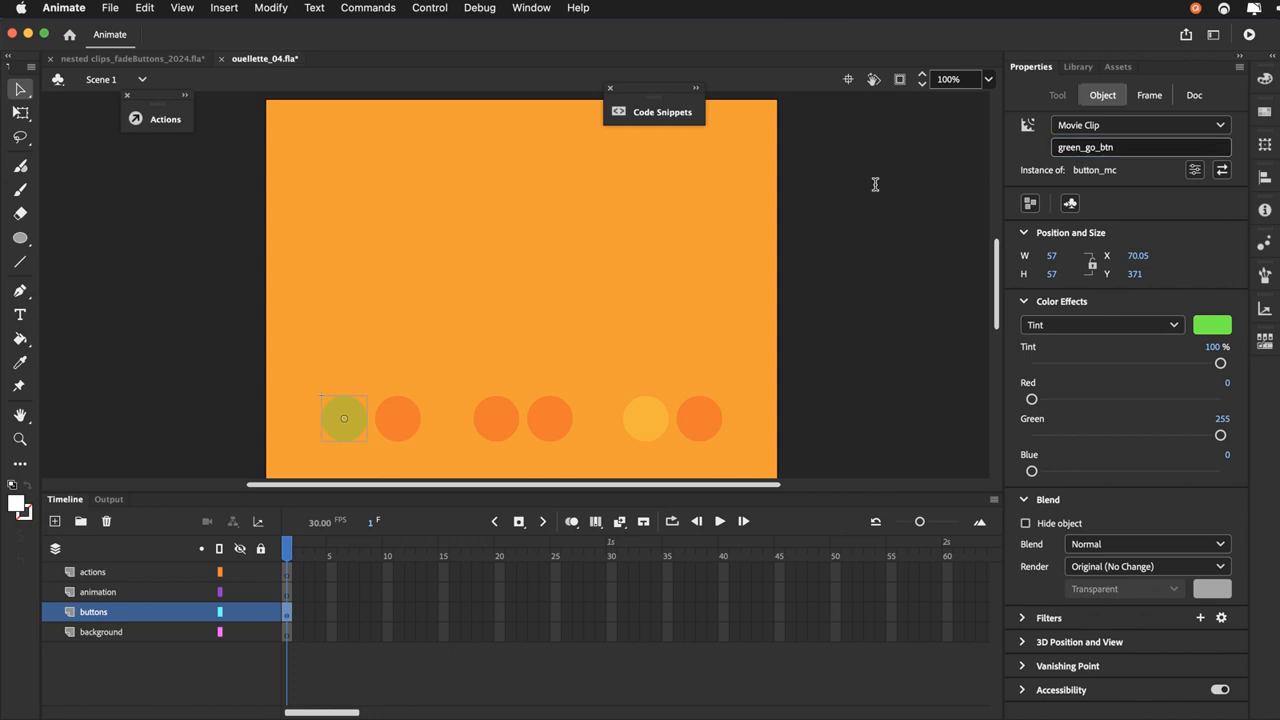
# Give the red circle beside the green one the instance name green_stop_btn
pyautogui.click(402, 424)
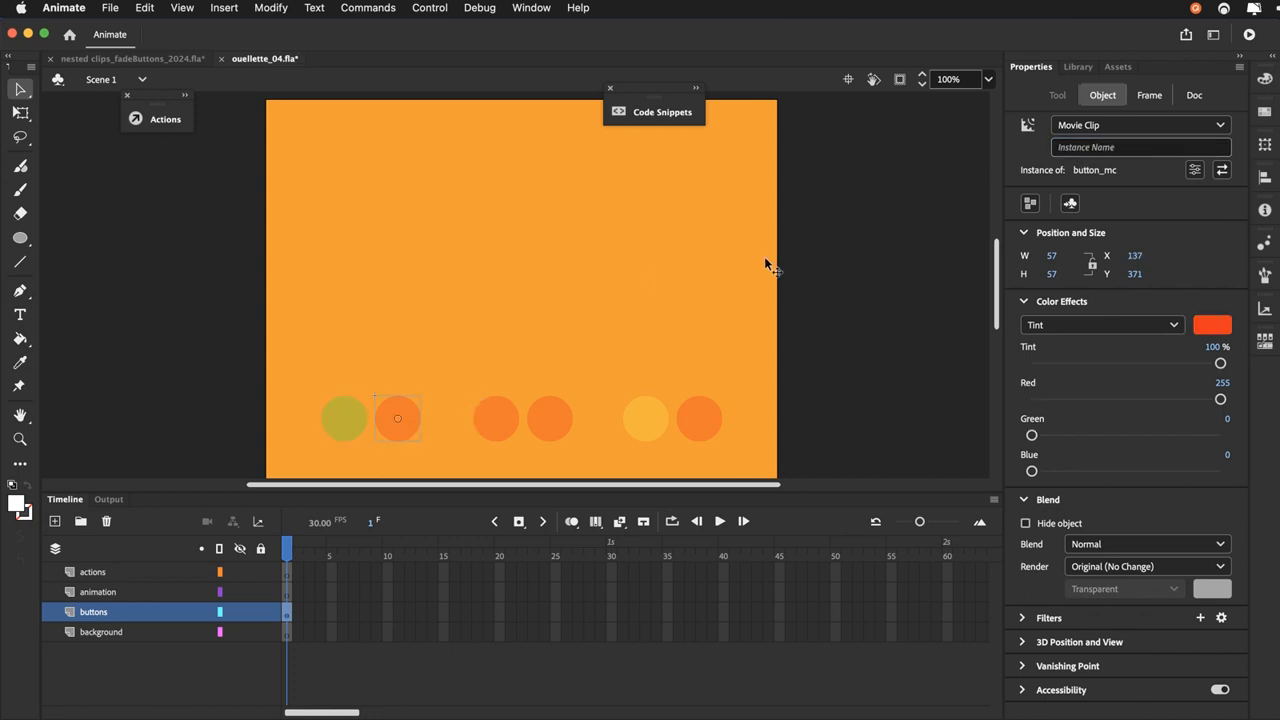
pyautogui.click(1075, 150)
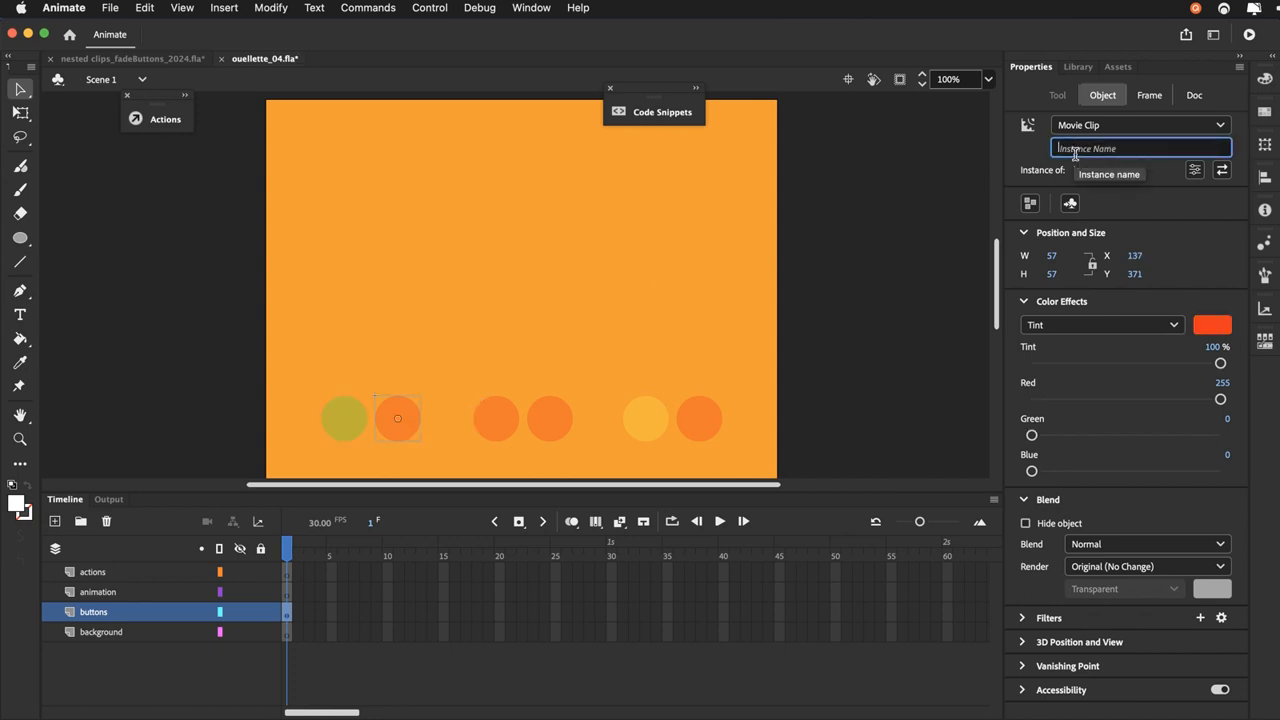
pyautogui.write('green_stop_btn')
pyautogui.press('Return')
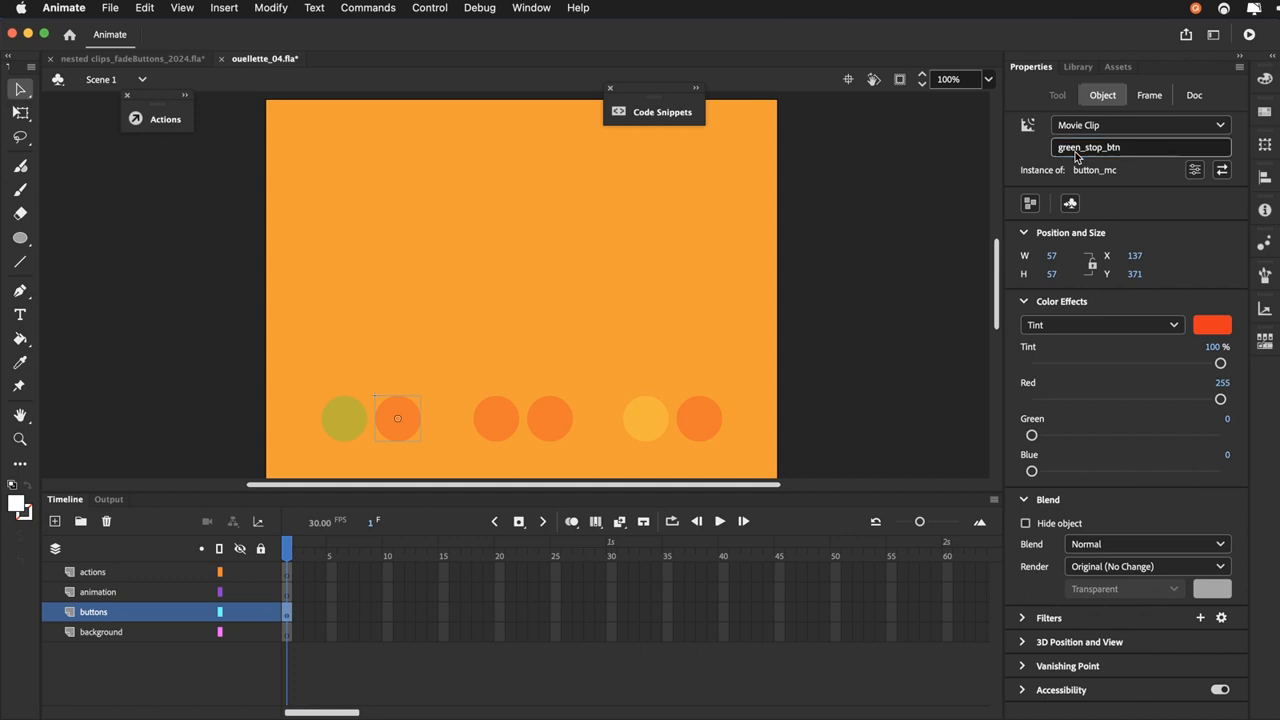
# Give the first red circle of the middle pair the instance name red_go_btn
pyautogui.click(499, 440)
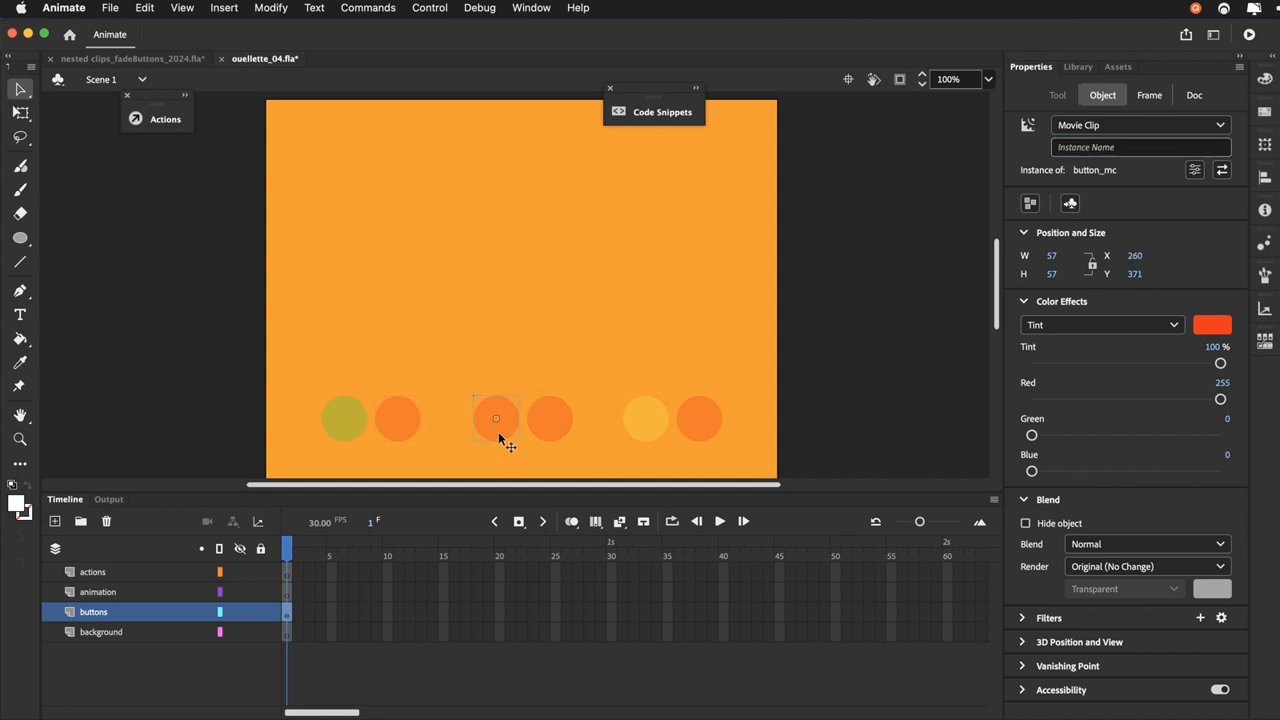
pyautogui.click(1062, 149)
pyautogui.write('red_')
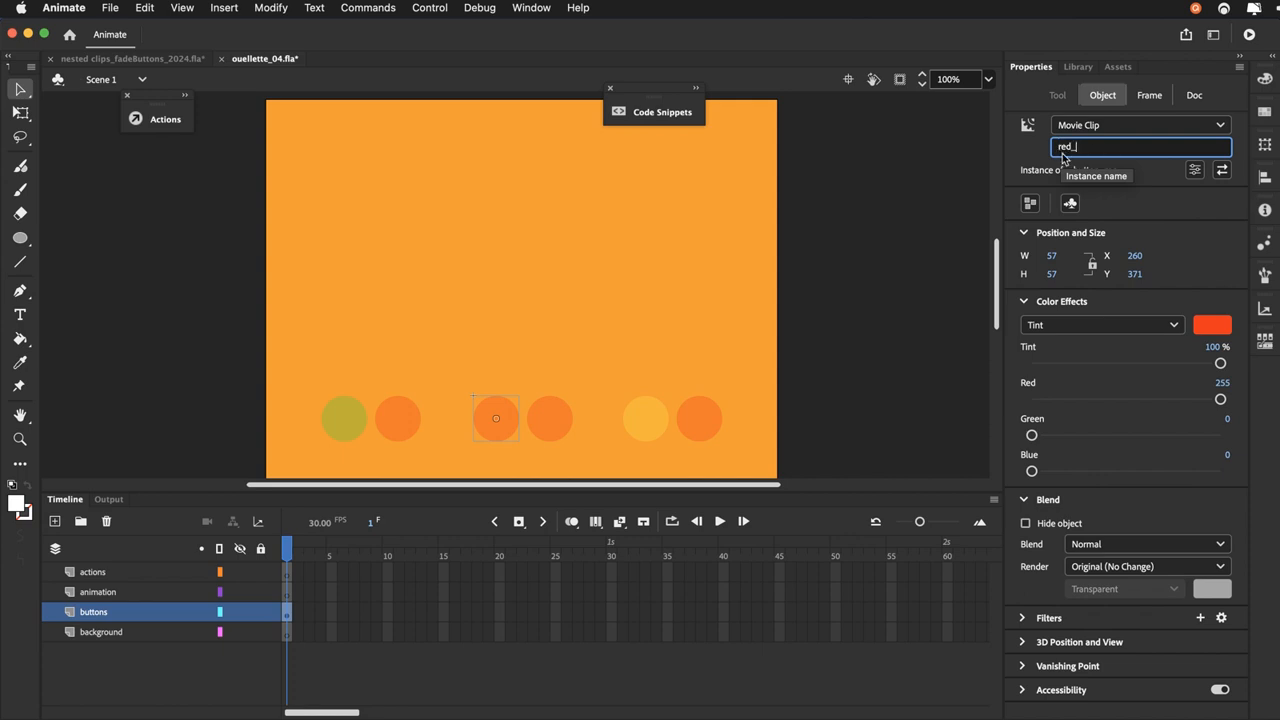
pyautogui.write('go_btn')
pyautogui.press('Return')
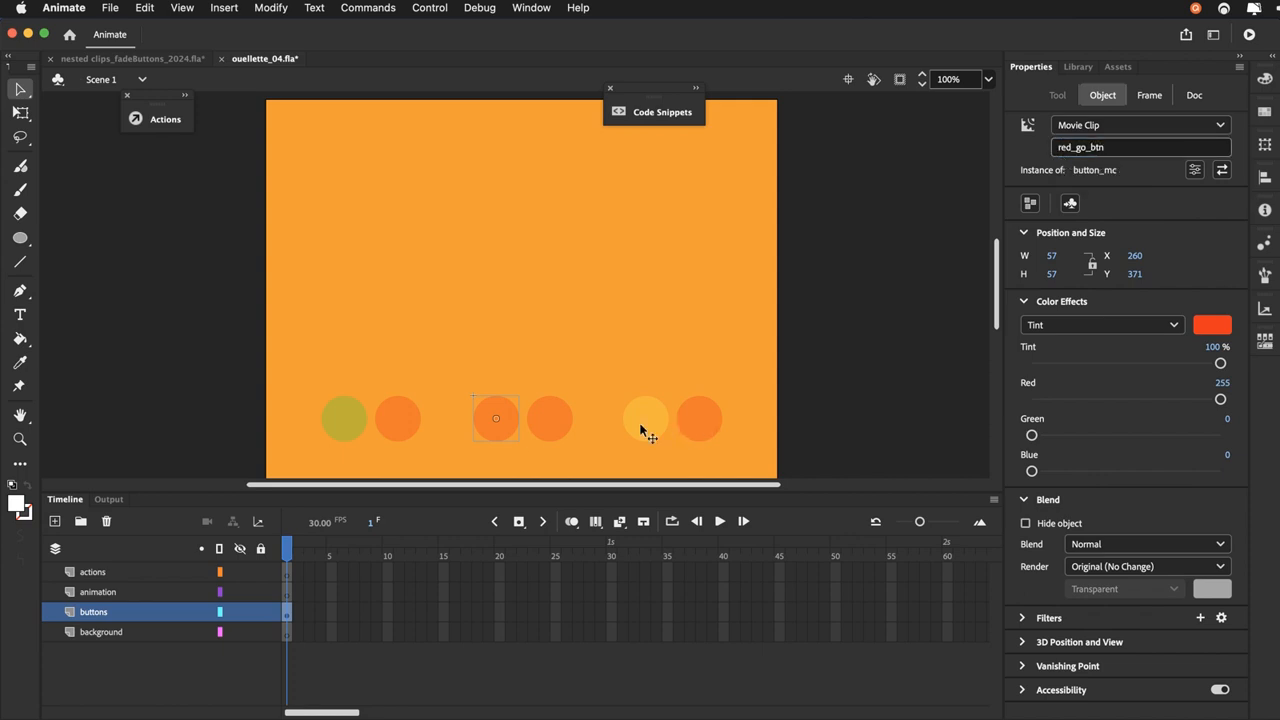
# Give the second red circle of the middle pair the instance name red_stop_btn
pyautogui.click(545, 426)
pyautogui.click(1080, 147)
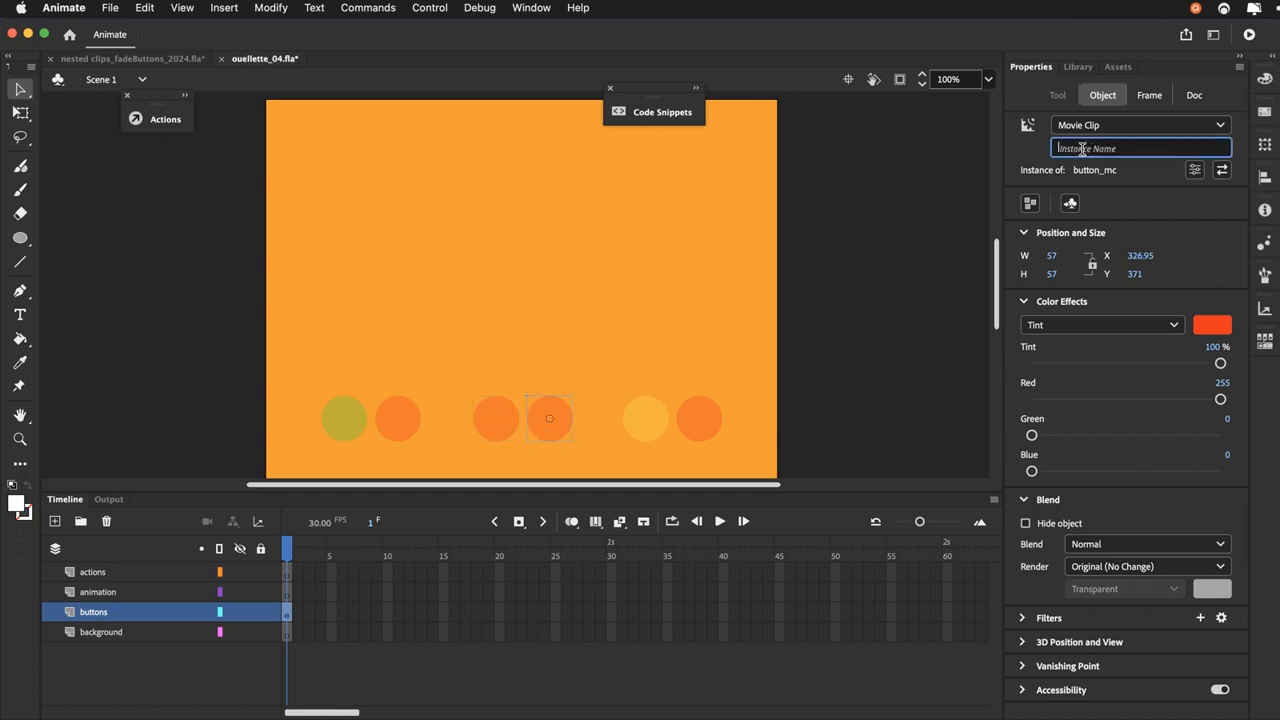
pyautogui.write('red_')
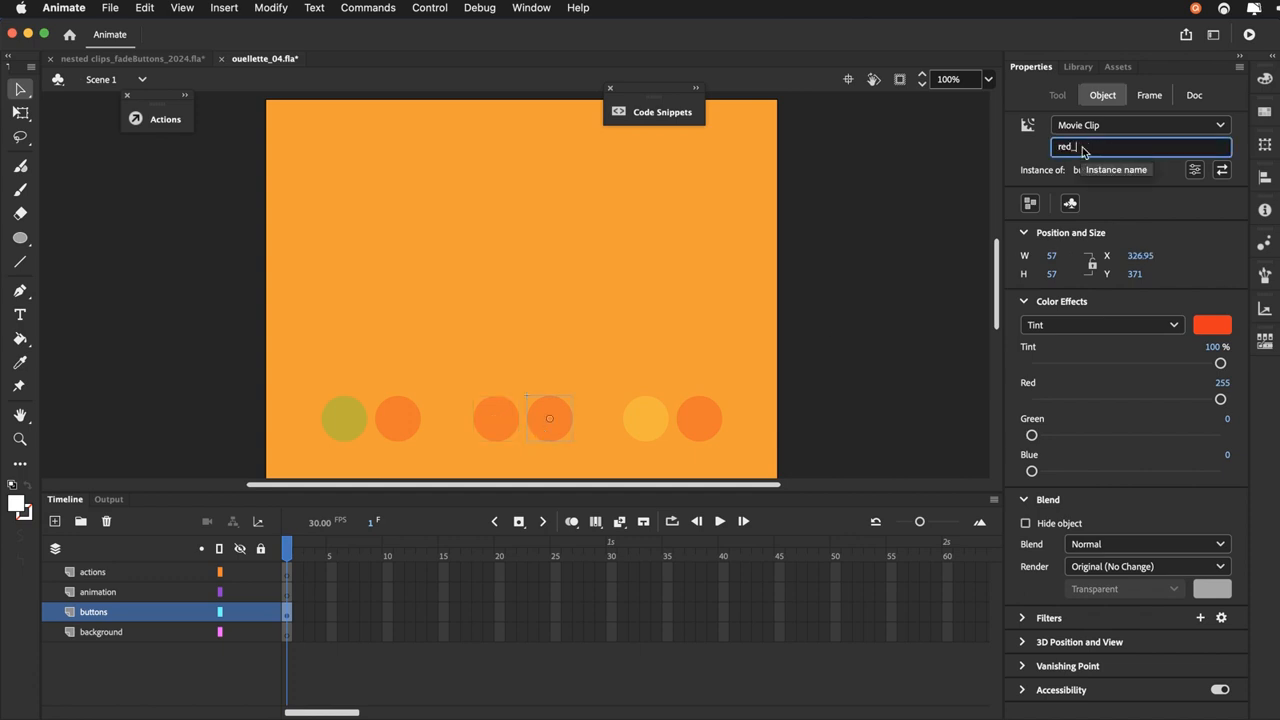
pyautogui.write('stop_btn')
pyautogui.press('Return')
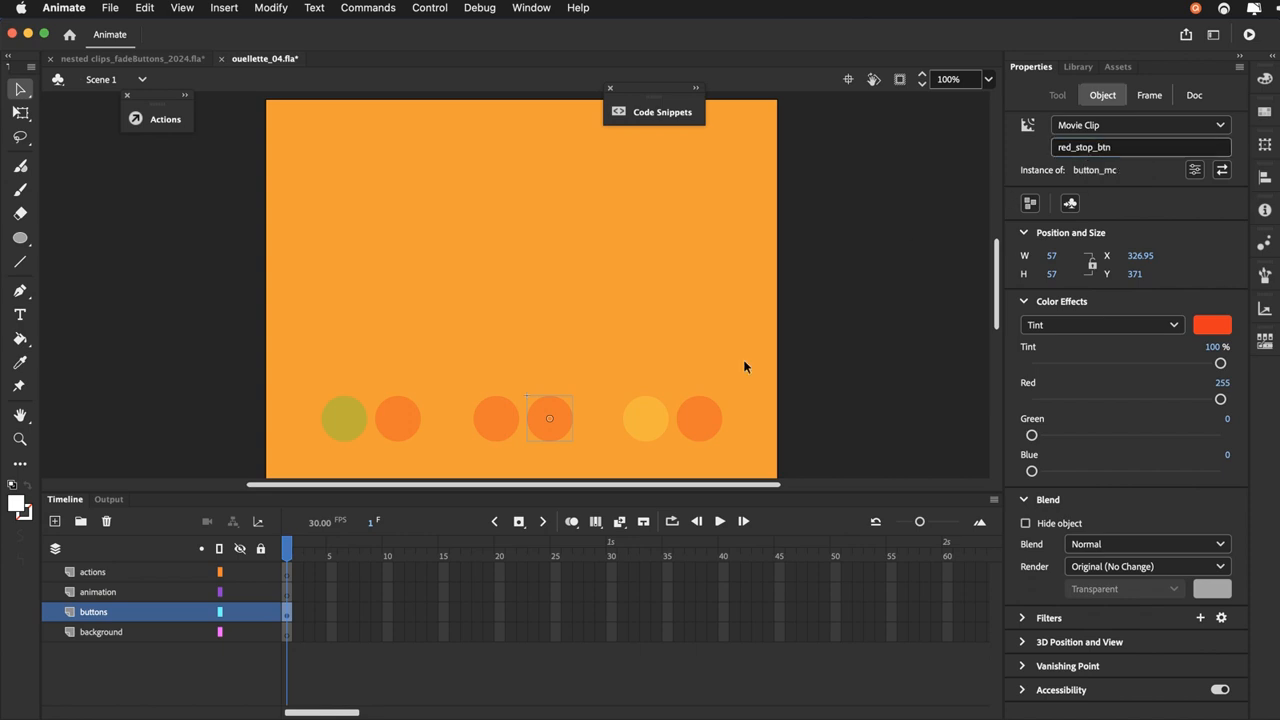
# Give the yellow circle in the rightmost pair the instance name yellow_go_btn
pyautogui.click(663, 425)
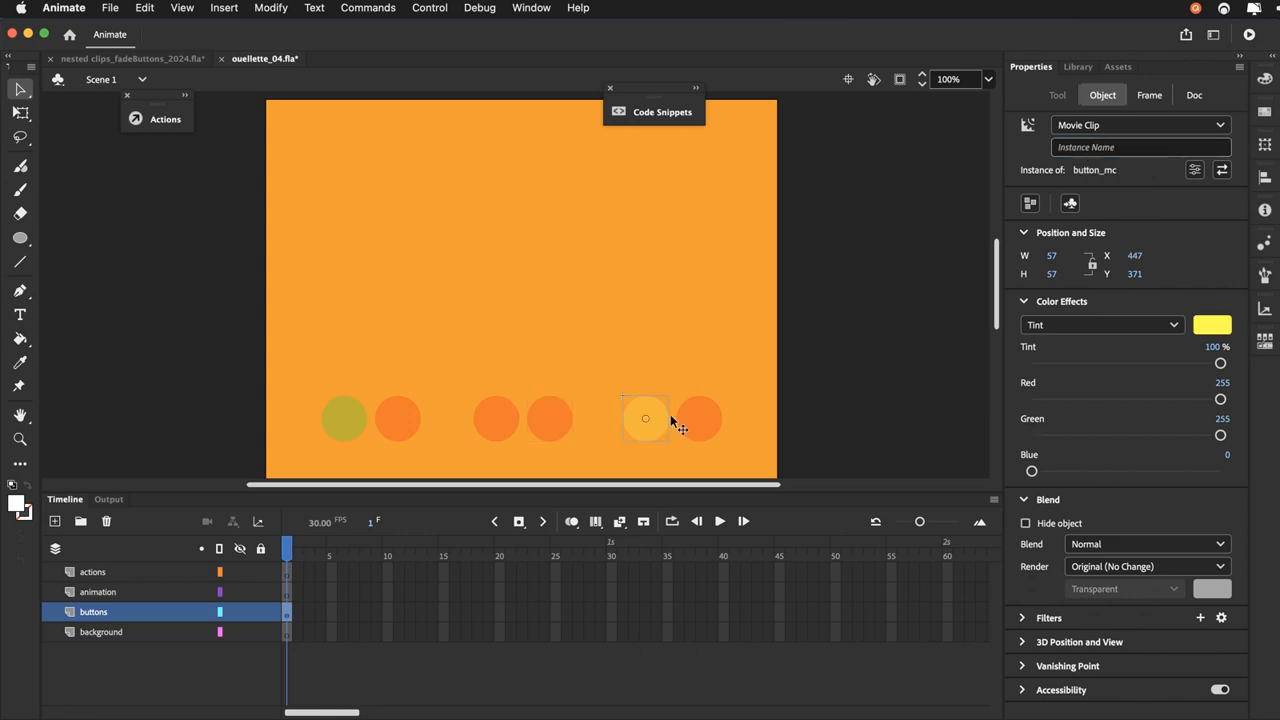
pyautogui.click(1108, 150)
pyautogui.write('yel')
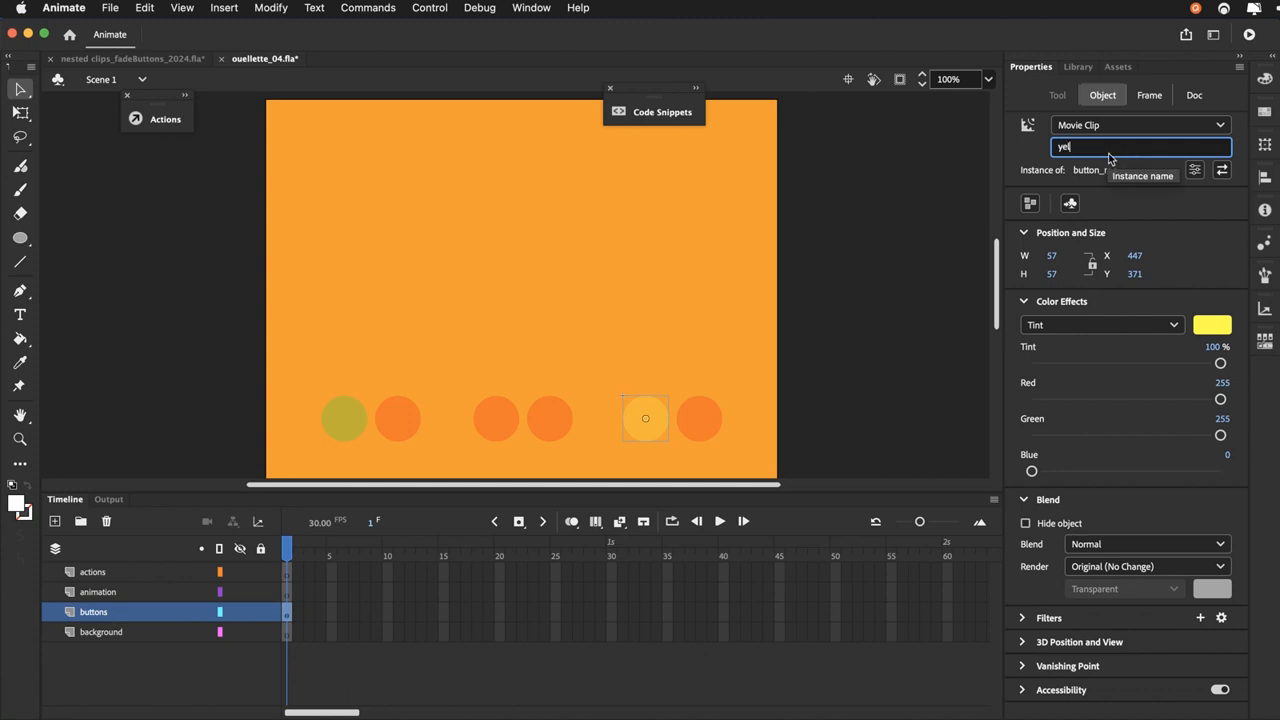
pyautogui.write('low_go_btn')
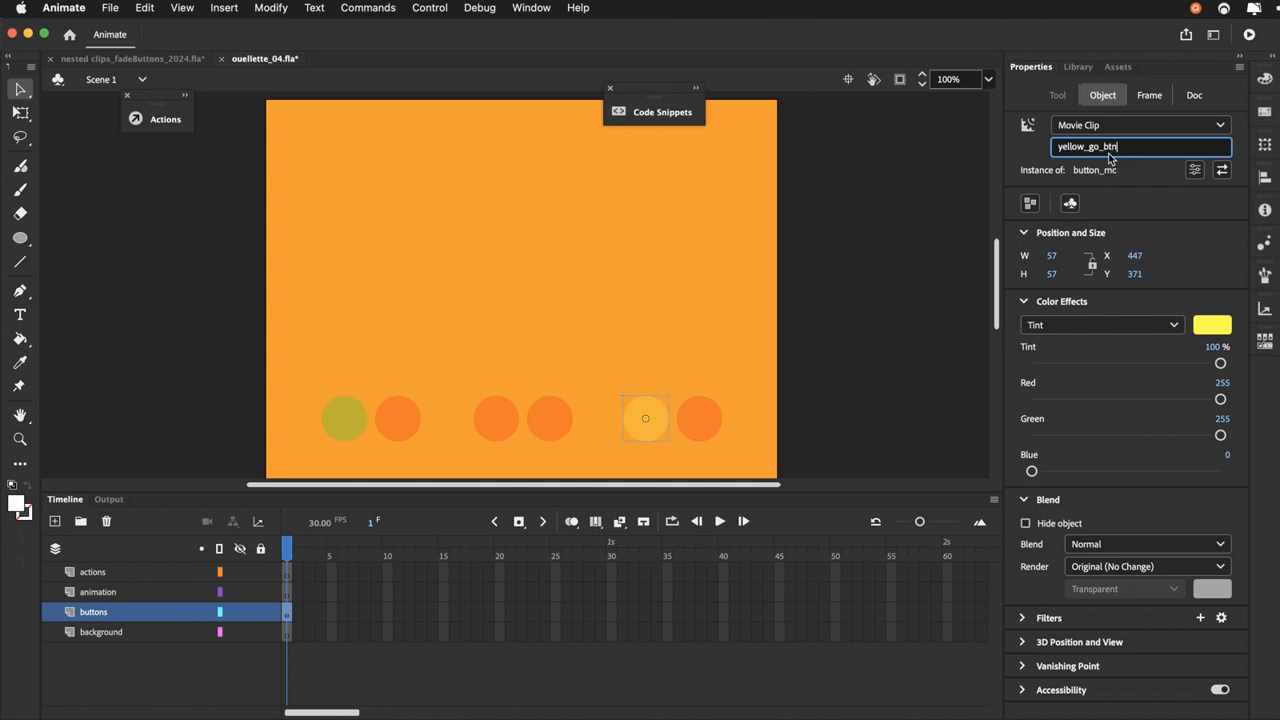
pyautogui.press('Return')
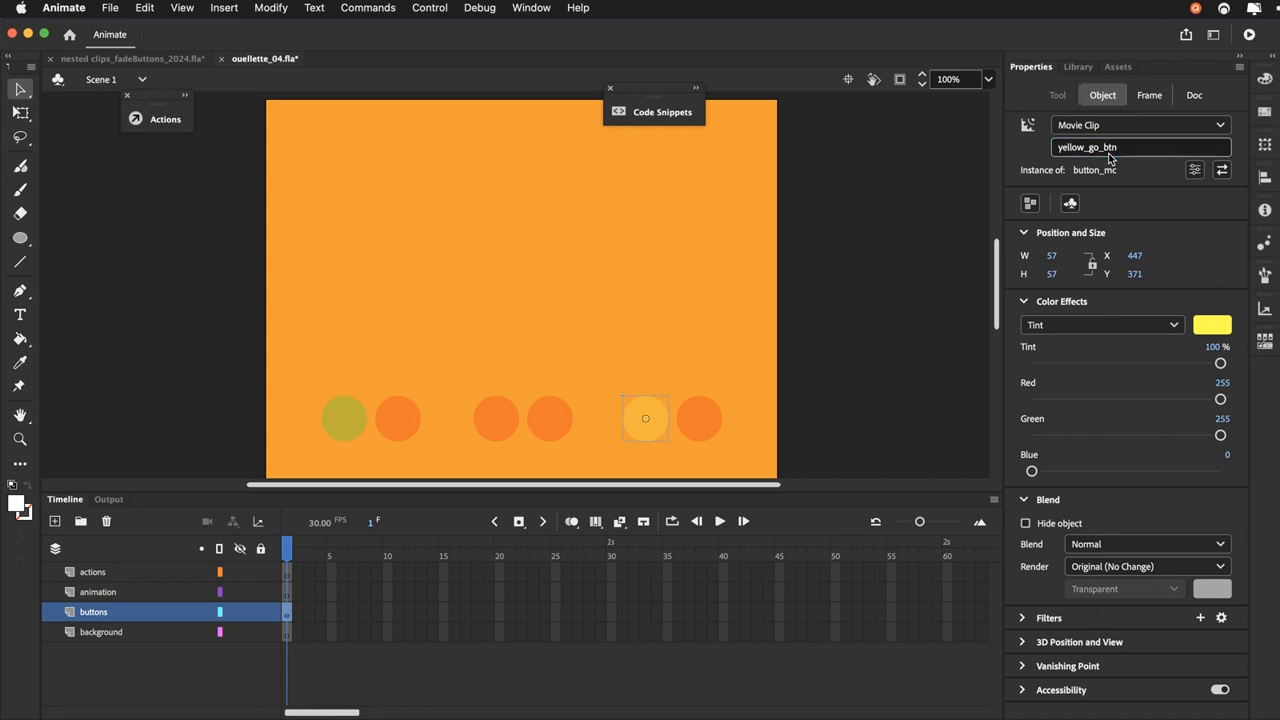
# Give the red circle beside the yellow one the instance name yellow_stop_btn and save the document
pyautogui.click(711, 423)
pyautogui.click(1125, 148)
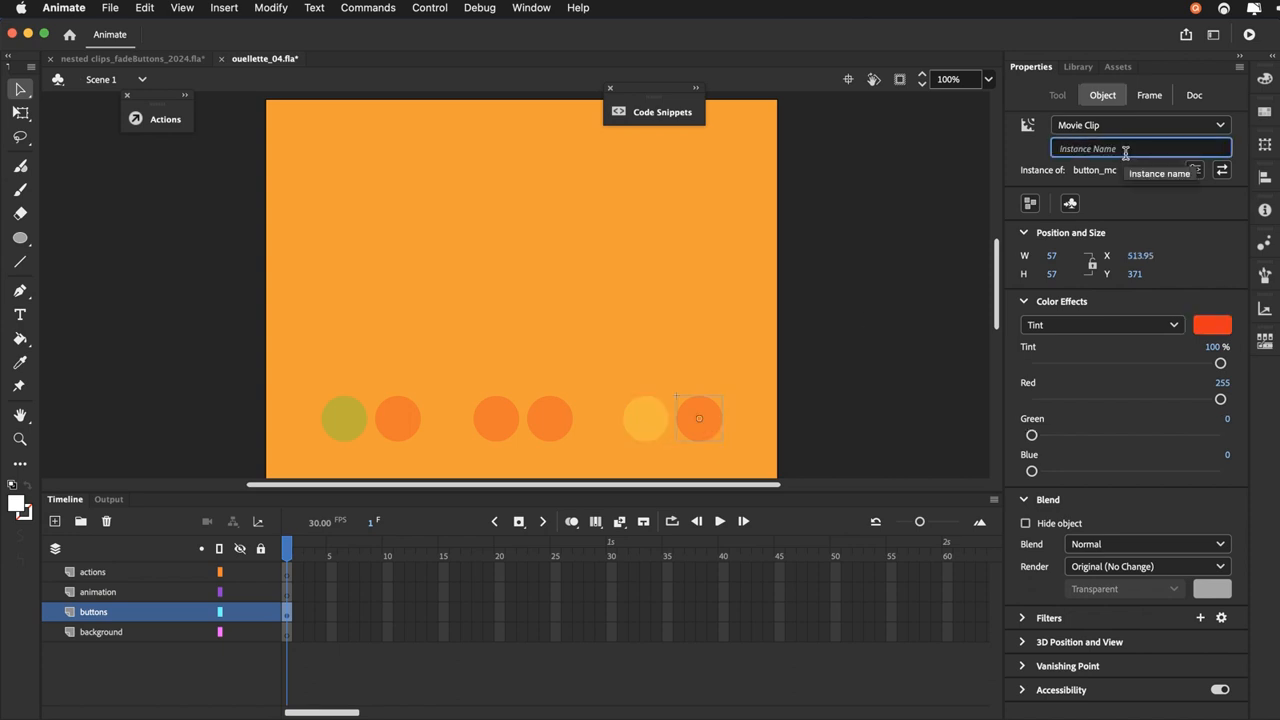
pyautogui.write('yellow_stop_btn')
pyautogui.press('Return')
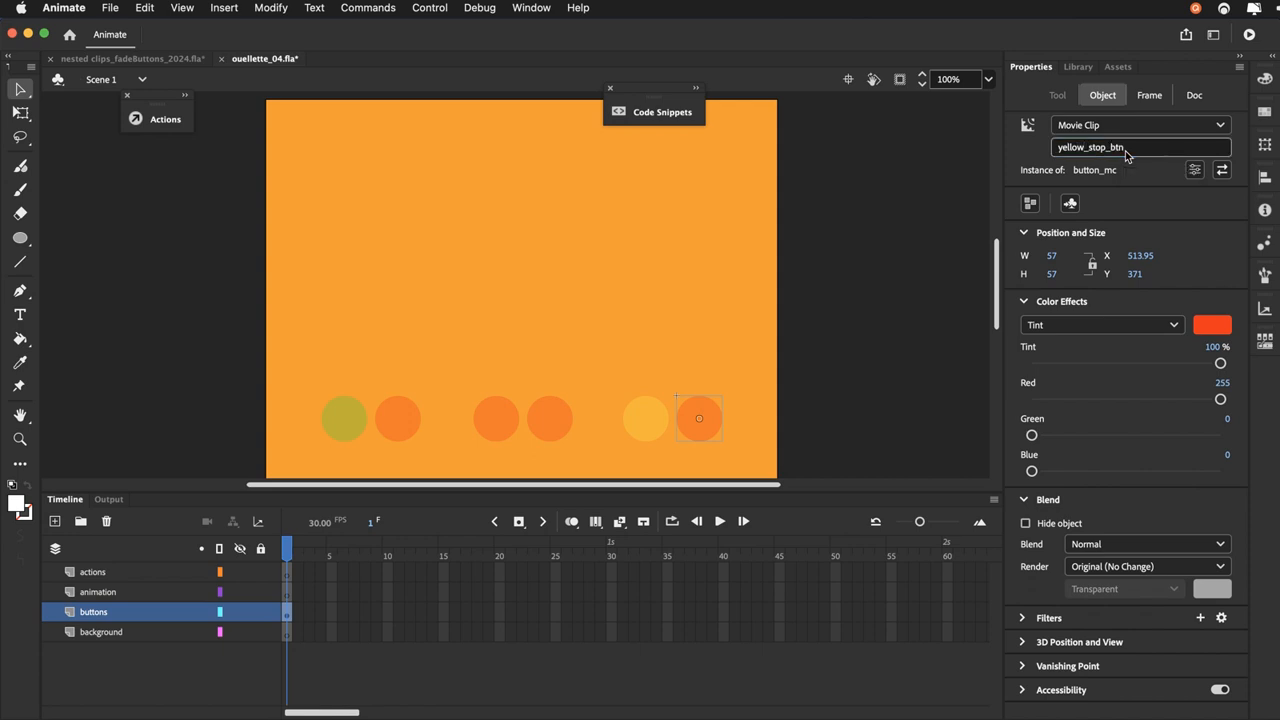
pyautogui.click(112, 8)
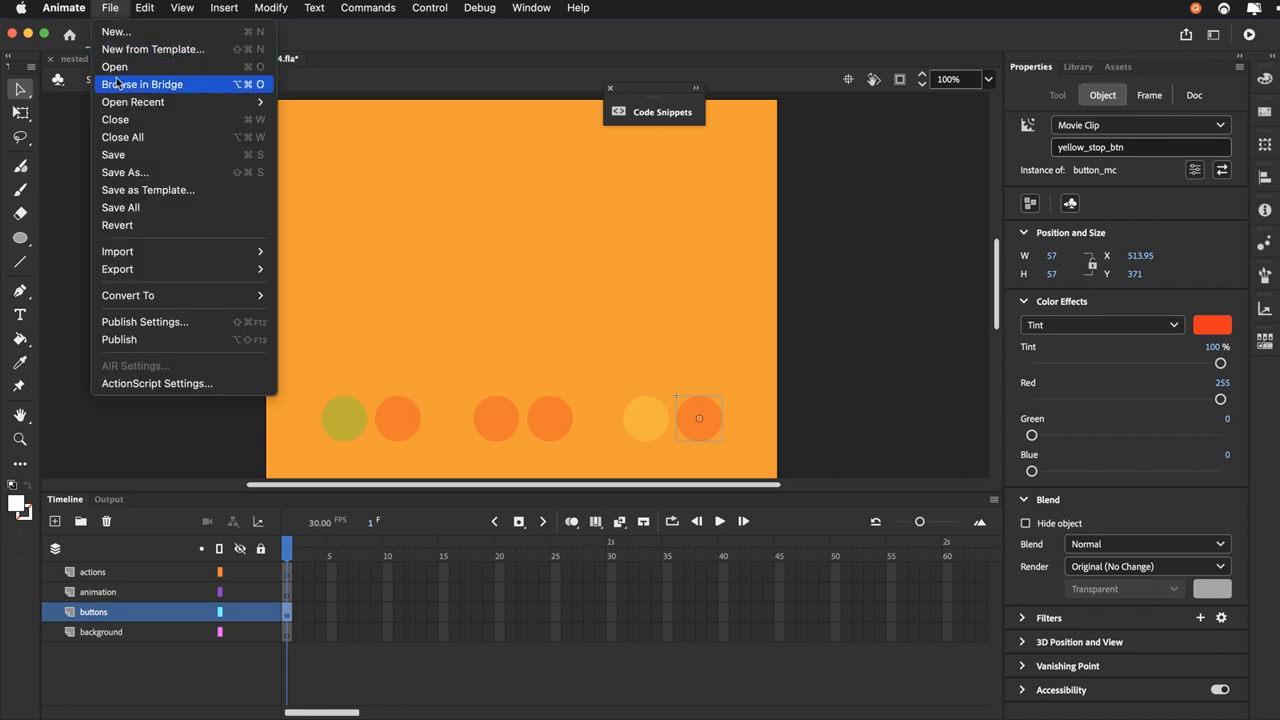
pyautogui.click(123, 158)
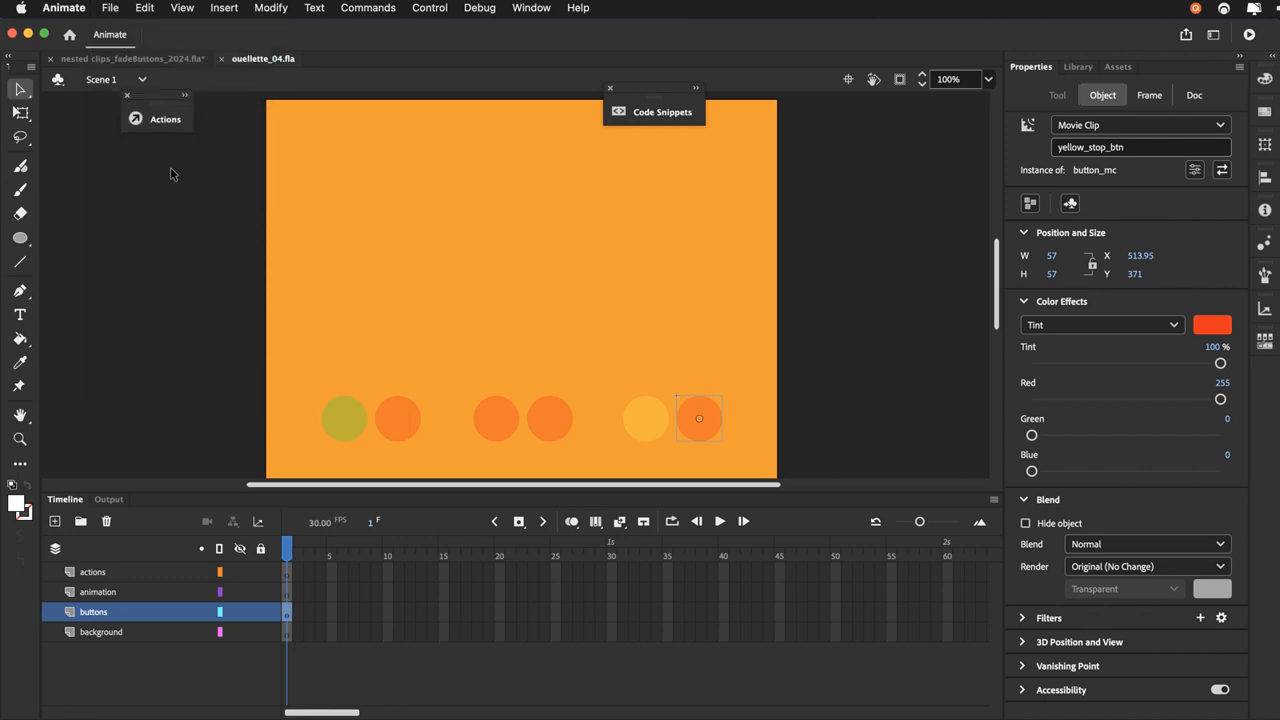
# Draw a black rectangle on the background layer across the stage's full width behind the circle buttons, and save the document
pyautogui.click(163, 314)
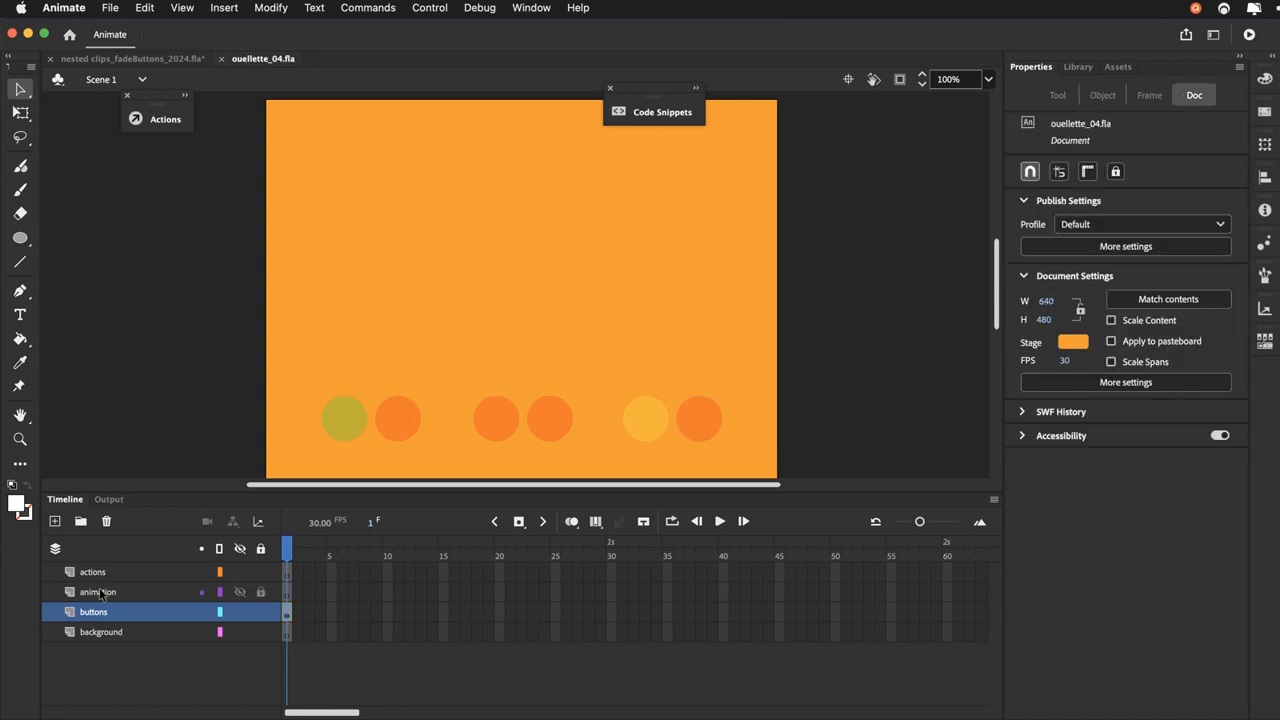
pyautogui.click(103, 634)
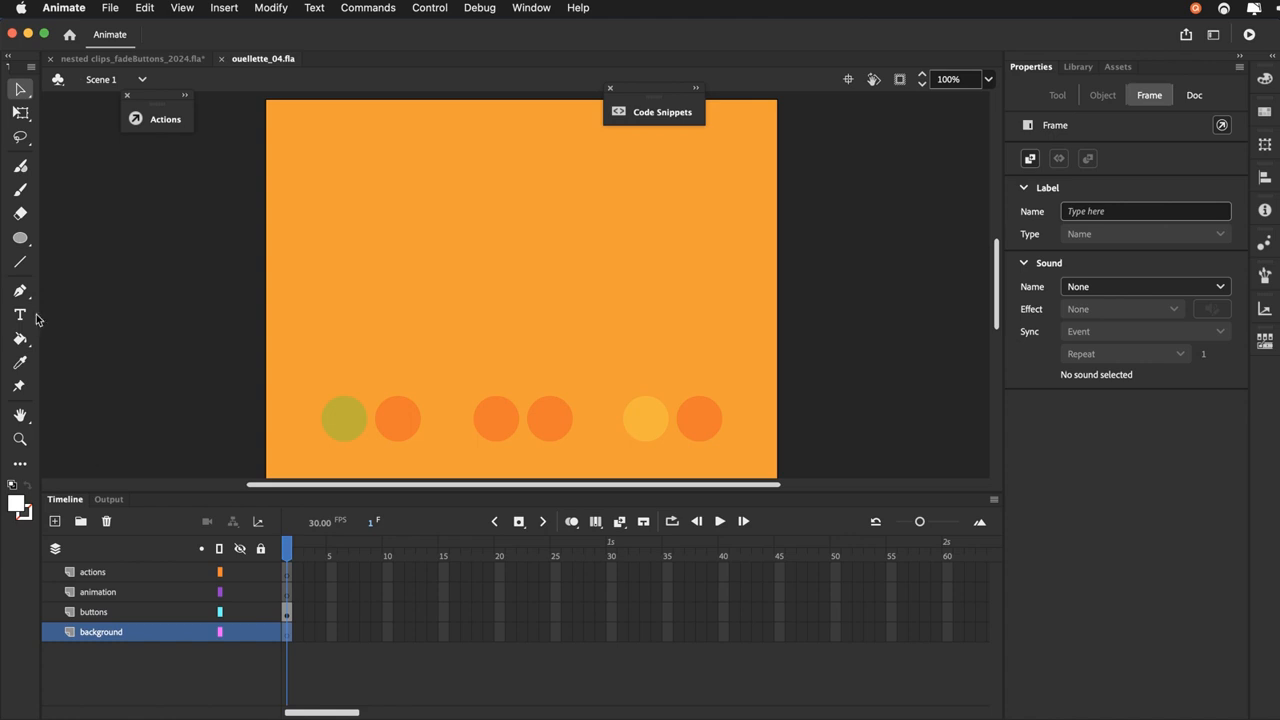
pyautogui.click(30, 240)
pyautogui.click(96, 240)
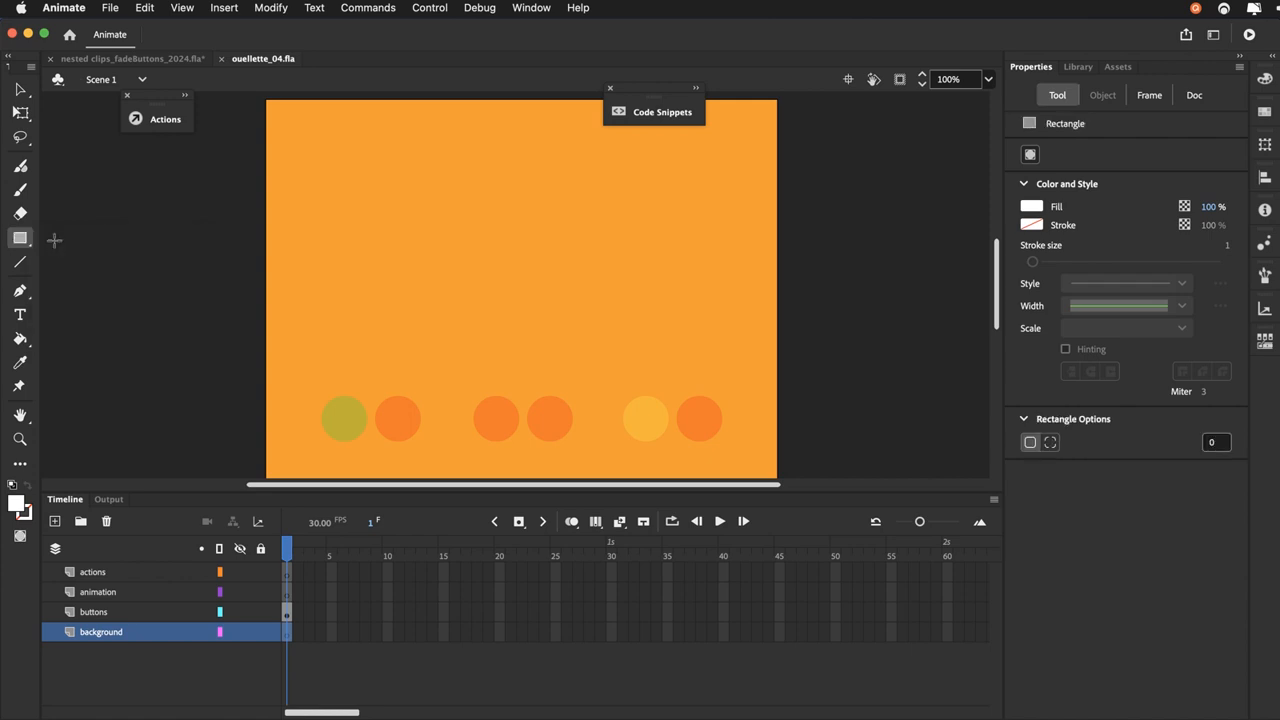
pyautogui.click(15, 505)
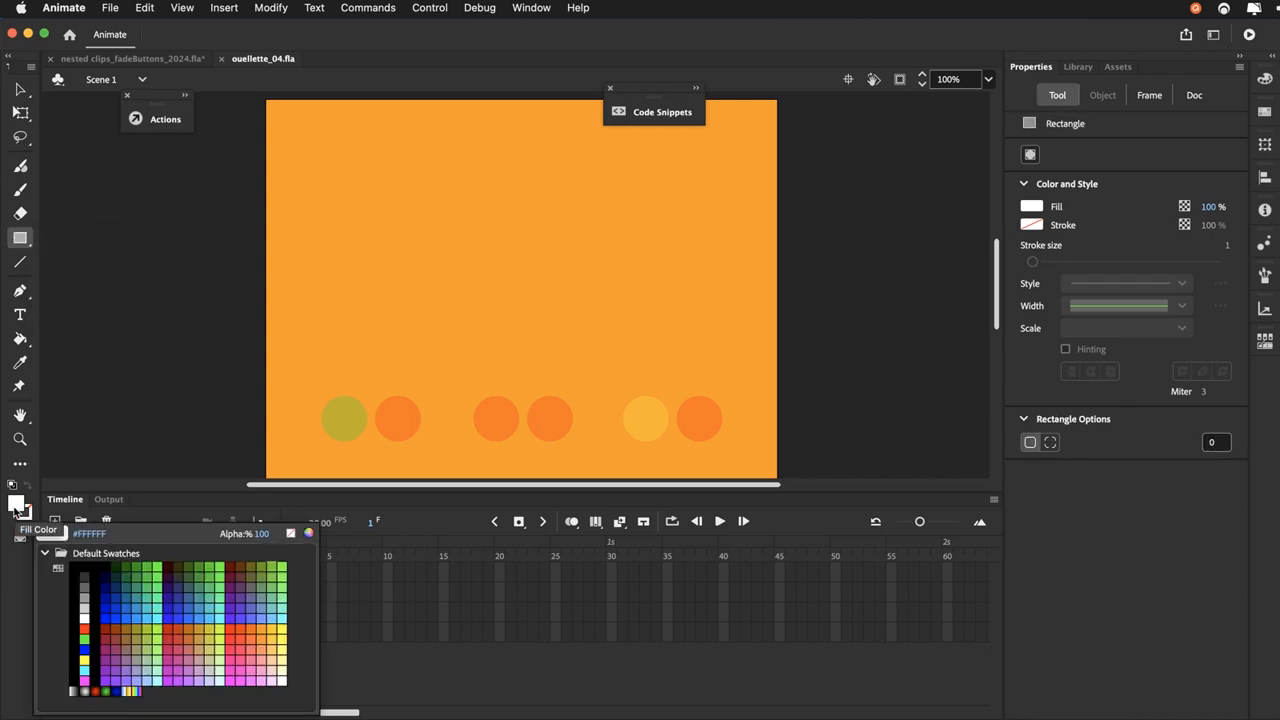
pyautogui.click(88, 565)
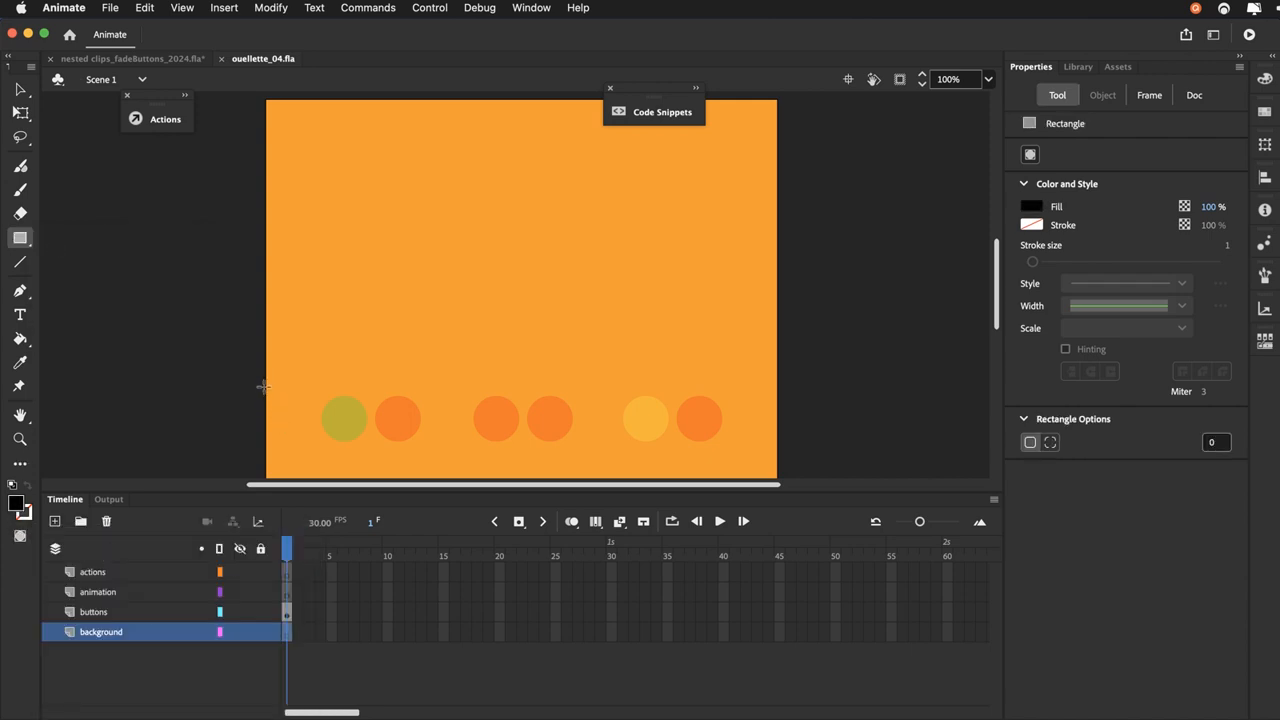
pyautogui.moveTo(261, 385); pyautogui.dragTo(788, 484)
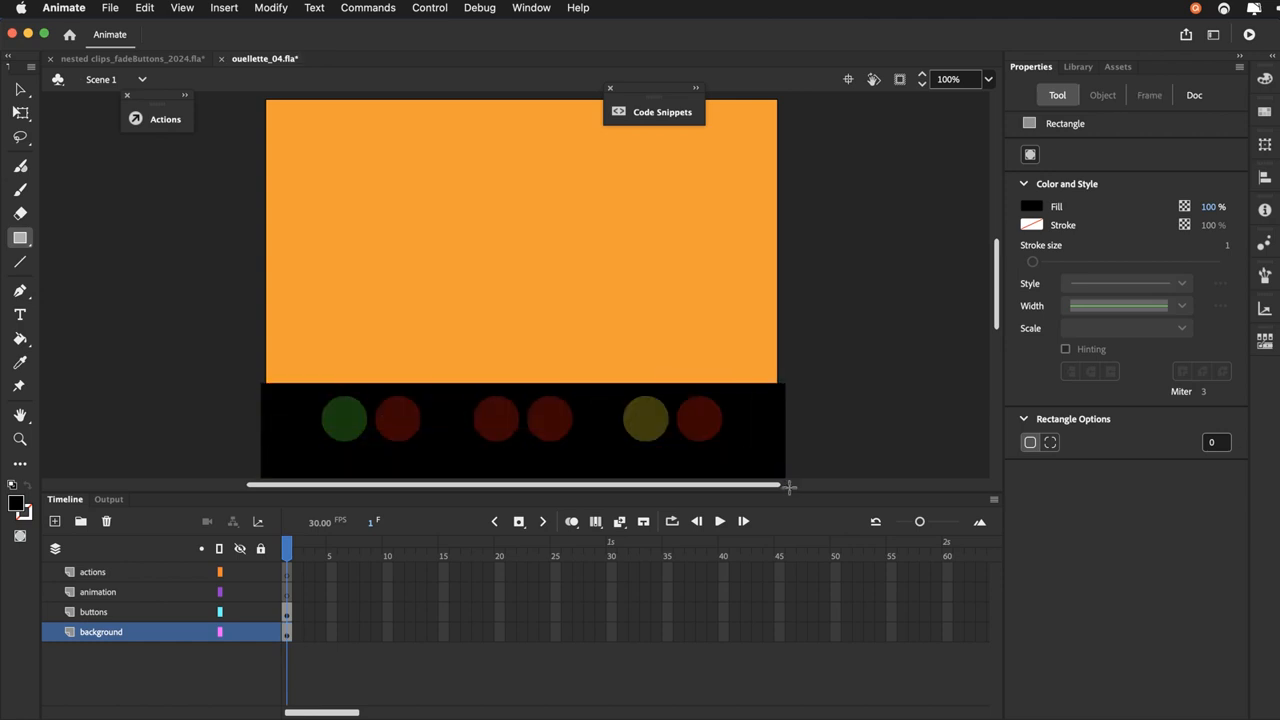
pyautogui.click(119, 11)
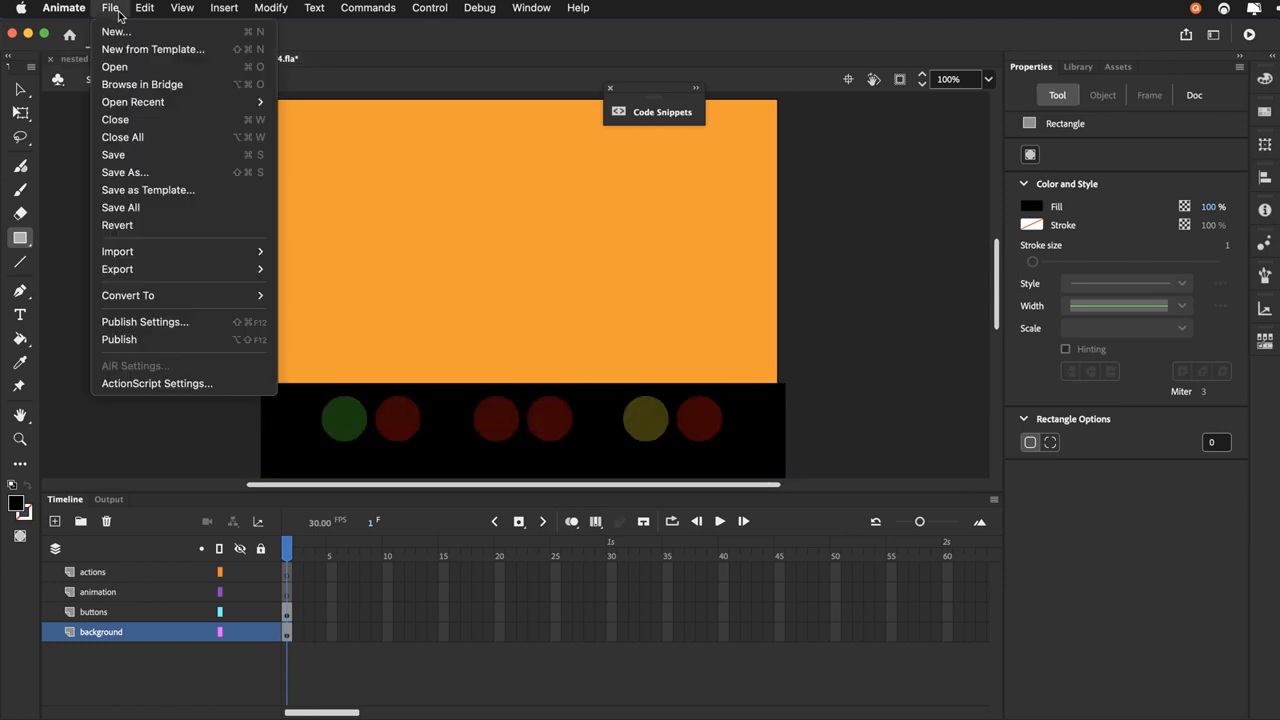
pyautogui.click(110, 155)
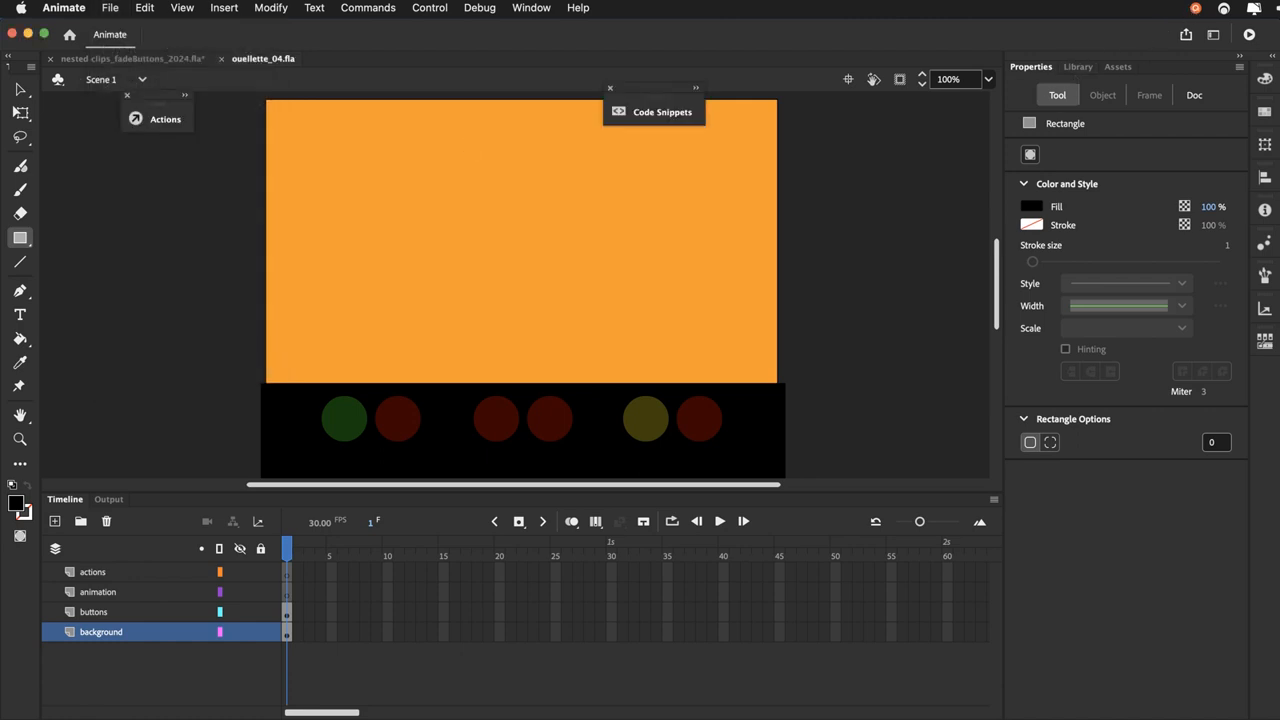
# Draw a vertical green rectangle about 51 by 172 px on the animation layer, in the upper left area of the stage
pyautogui.click(101, 593)
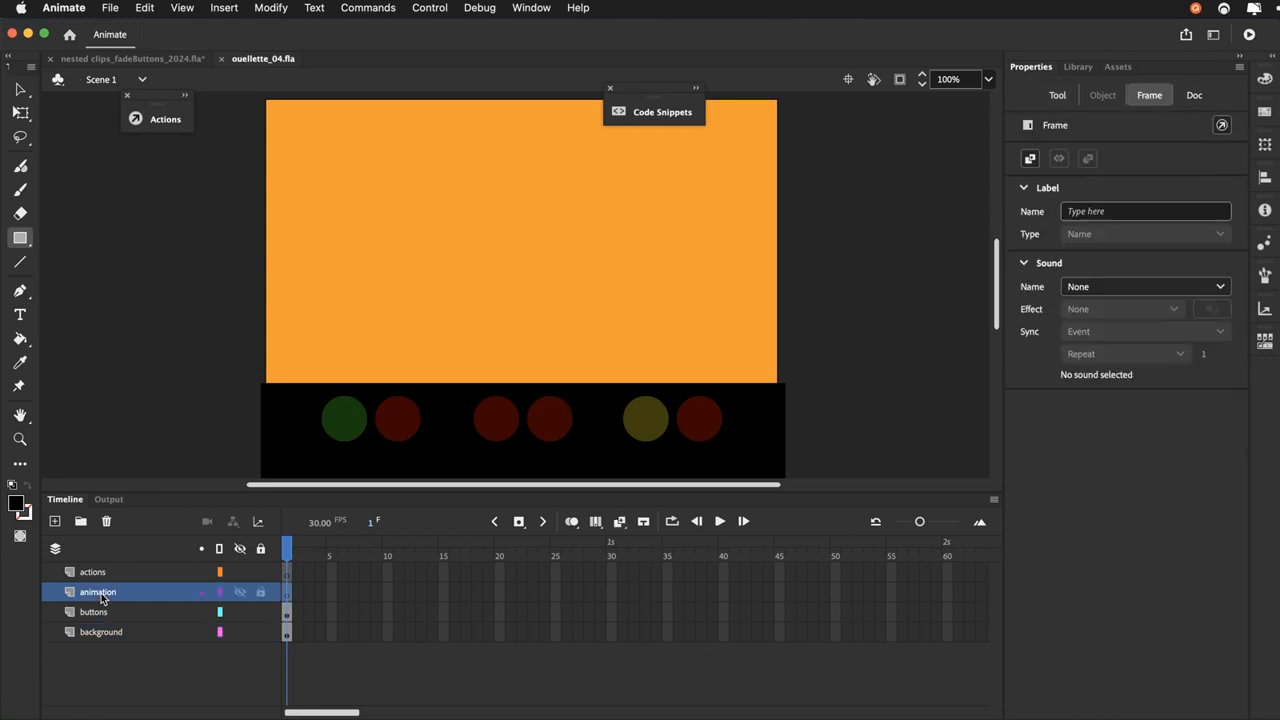
pyautogui.click(20, 239)
pyautogui.click(50, 240)
pyautogui.click(24, 511)
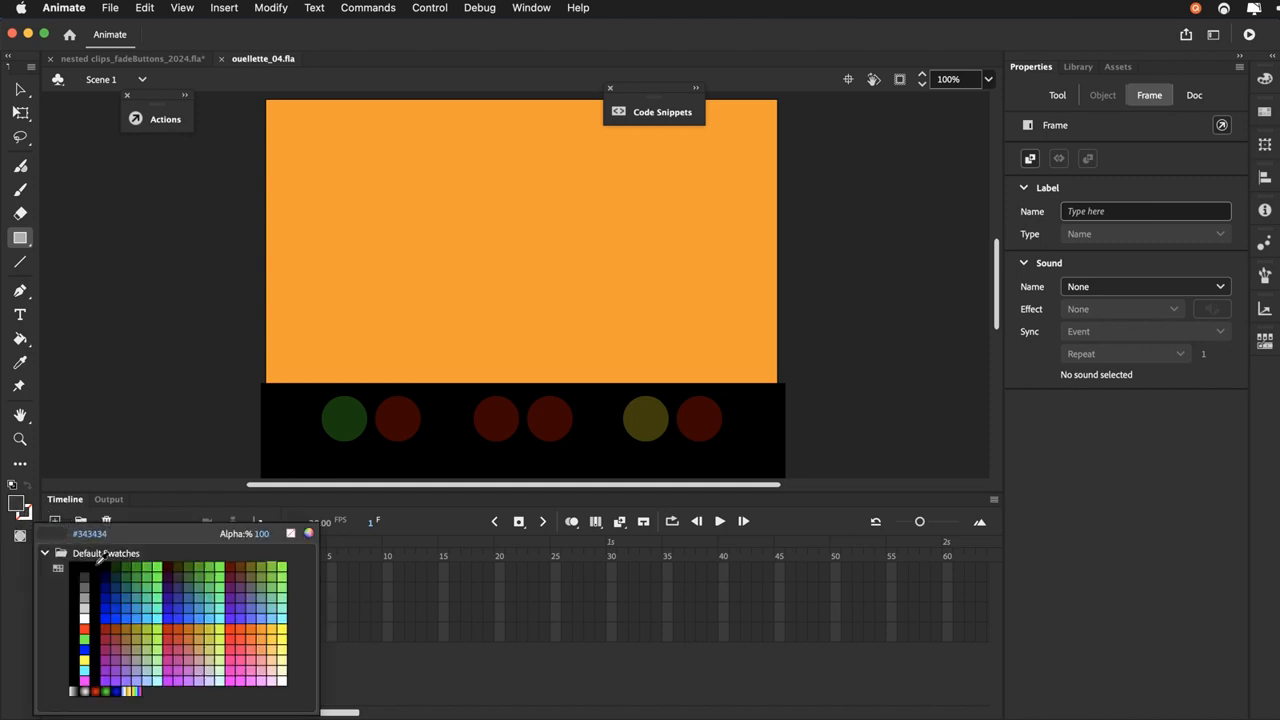
pyautogui.click(157, 567)
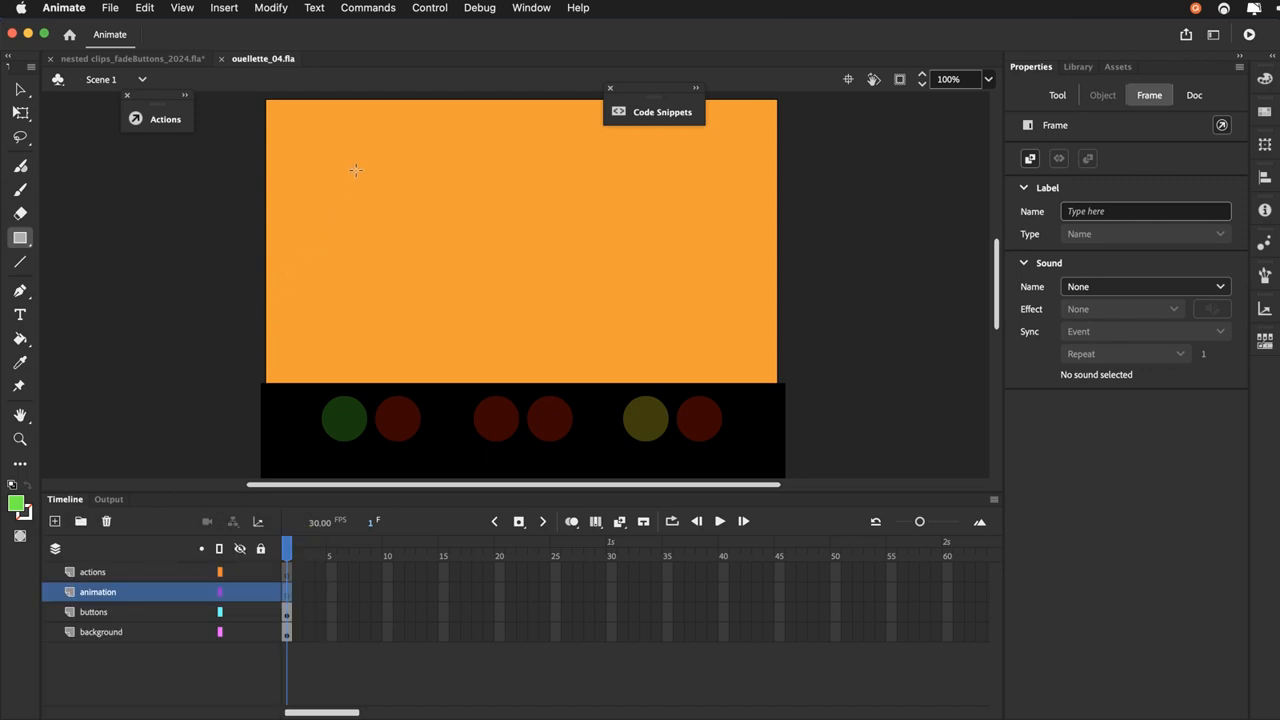
pyautogui.moveTo(354, 168); pyautogui.dragTo(393, 305)
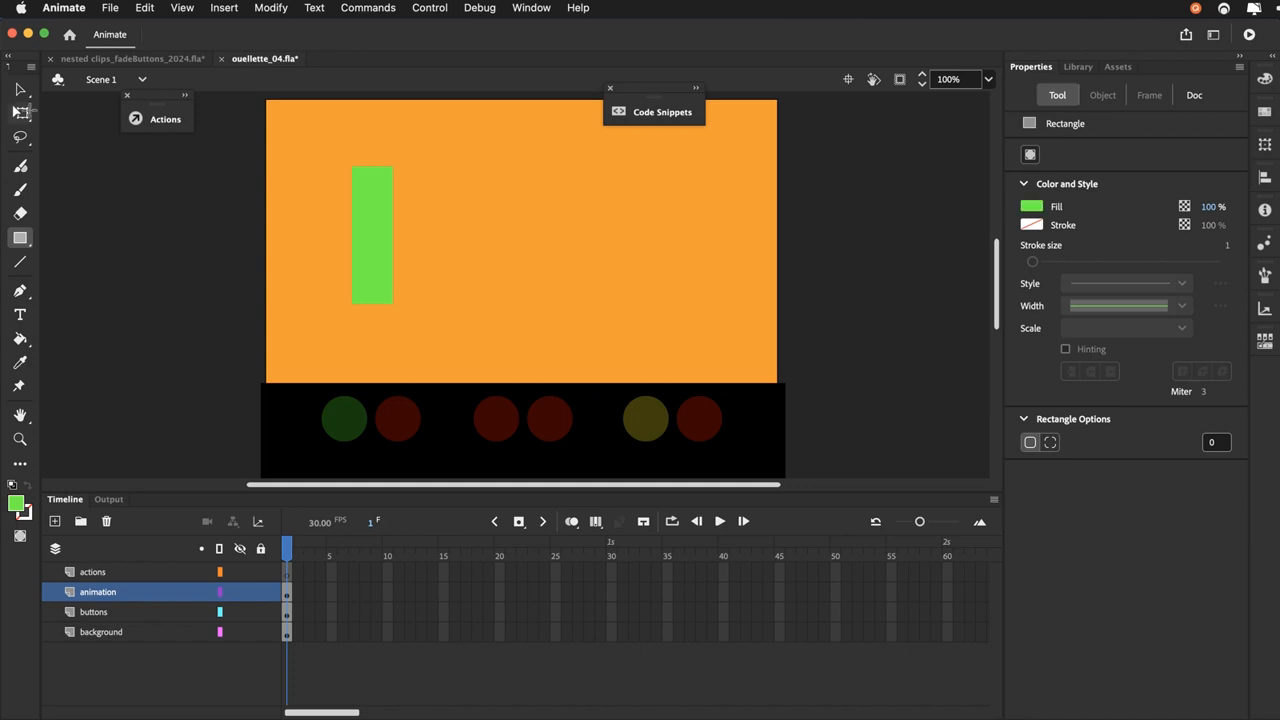
# Convert the green rectangle to a movie clip symbol named greenArm
pyautogui.click(20, 90)
pyautogui.click(378, 257)
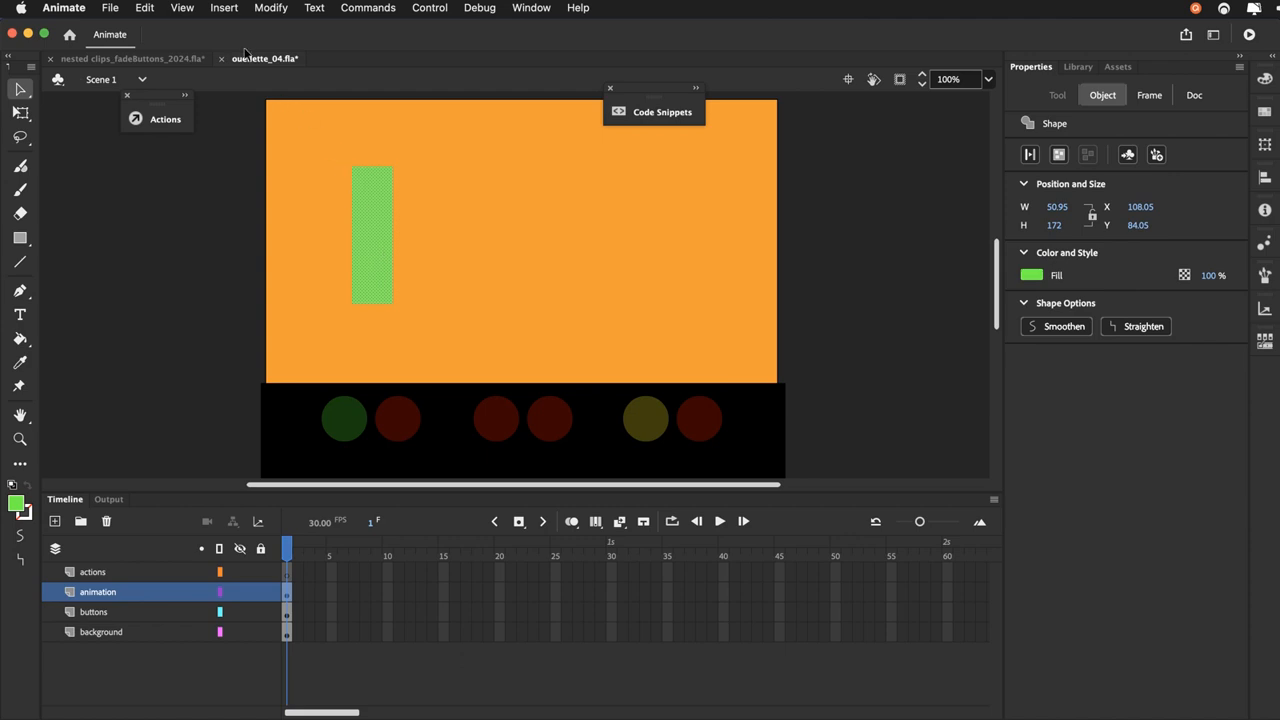
pyautogui.click(258, 10)
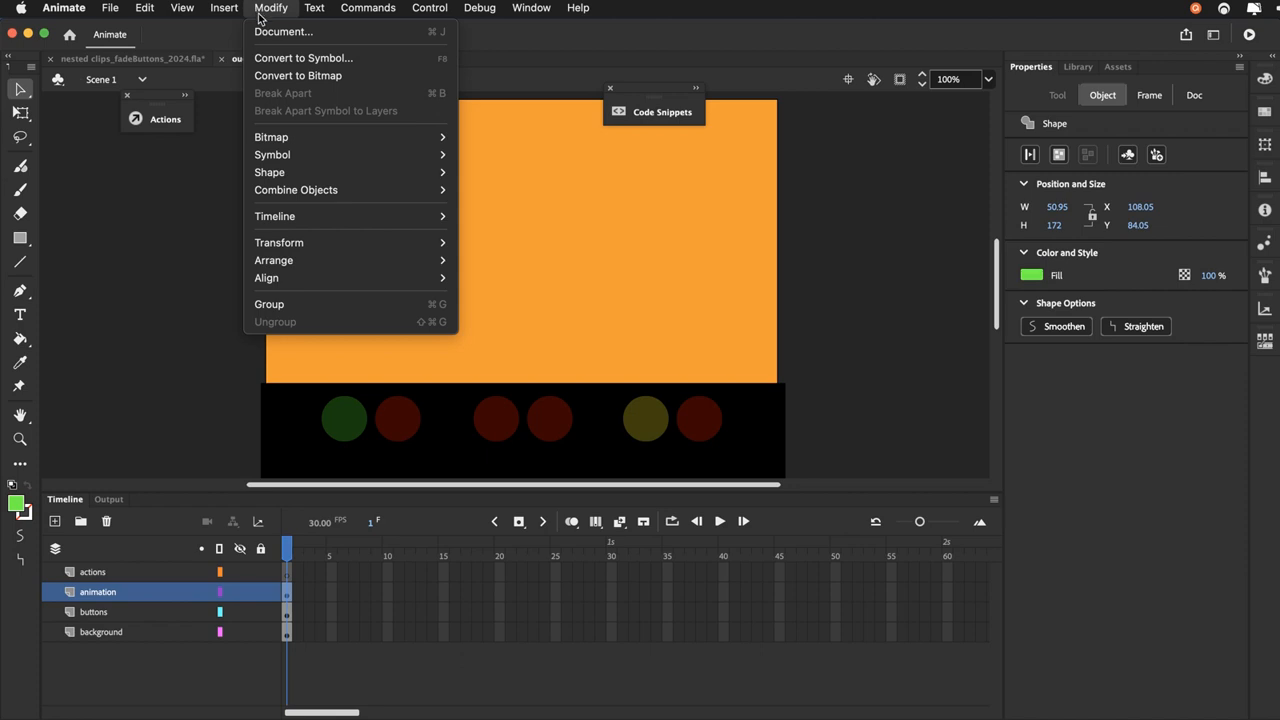
pyautogui.click(268, 58)
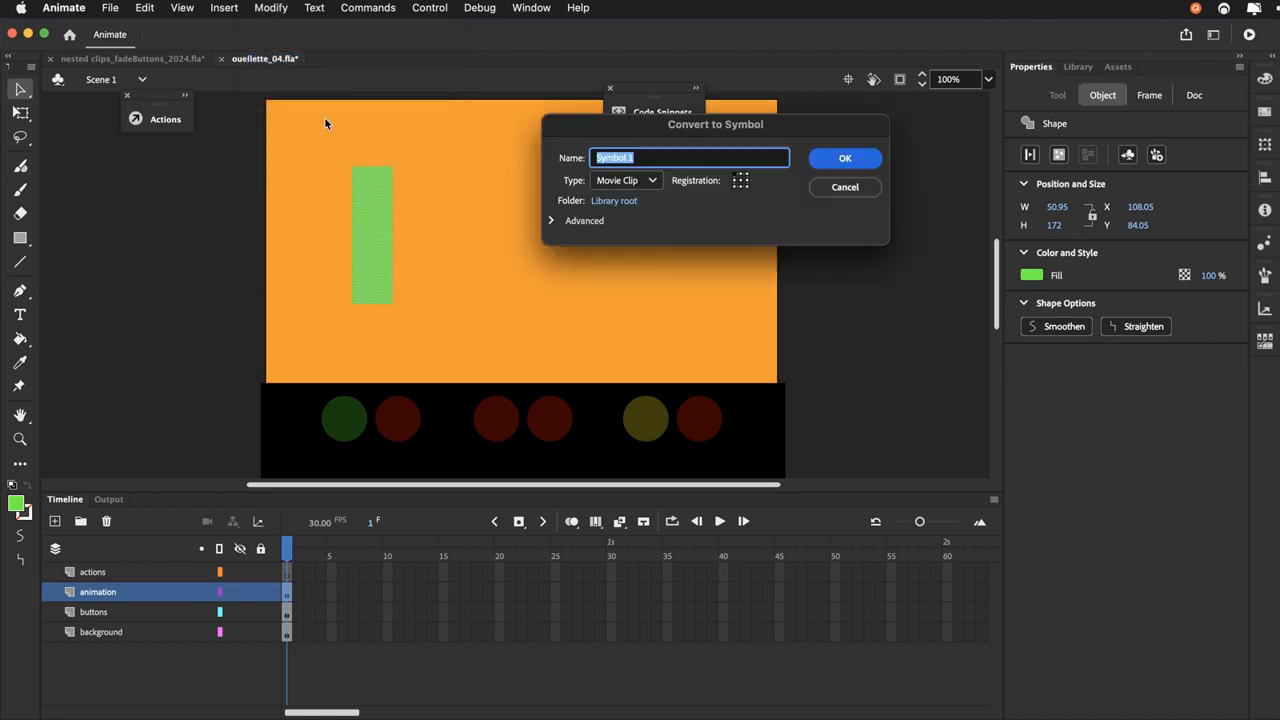
pyautogui.write('greenArm')
pyautogui.press('Return')
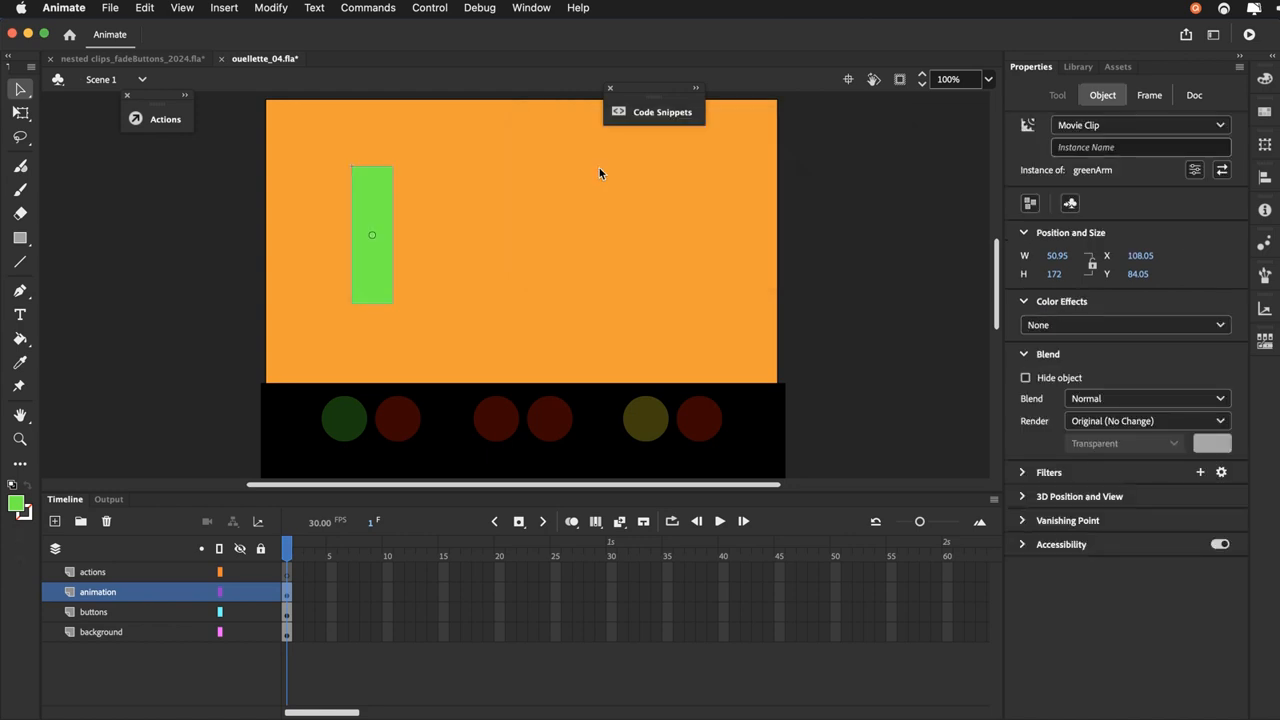
# Inside greenArm, convert the rectangle to a movie clip named green and move its transformation point near its upper end
pyautogui.doubleClick(385, 215)
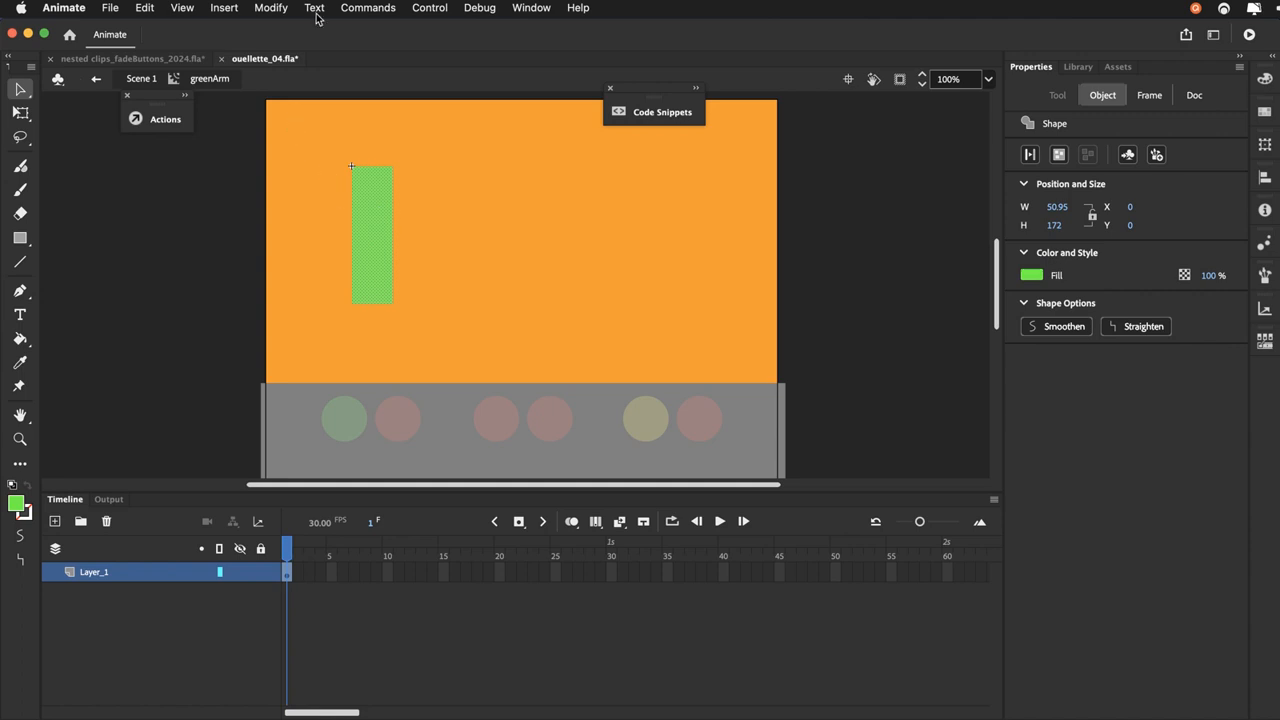
pyautogui.click(282, 8)
pyautogui.click(291, 57)
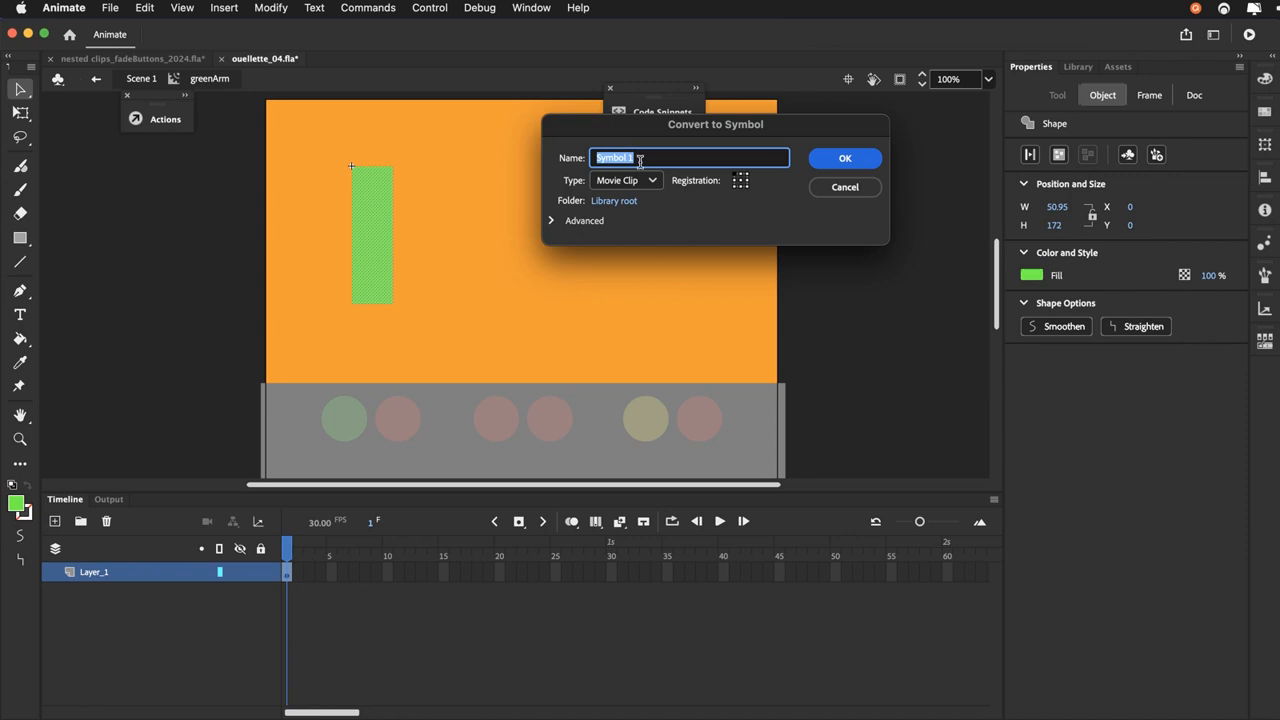
pyautogui.write('green')
pyautogui.press('Return')
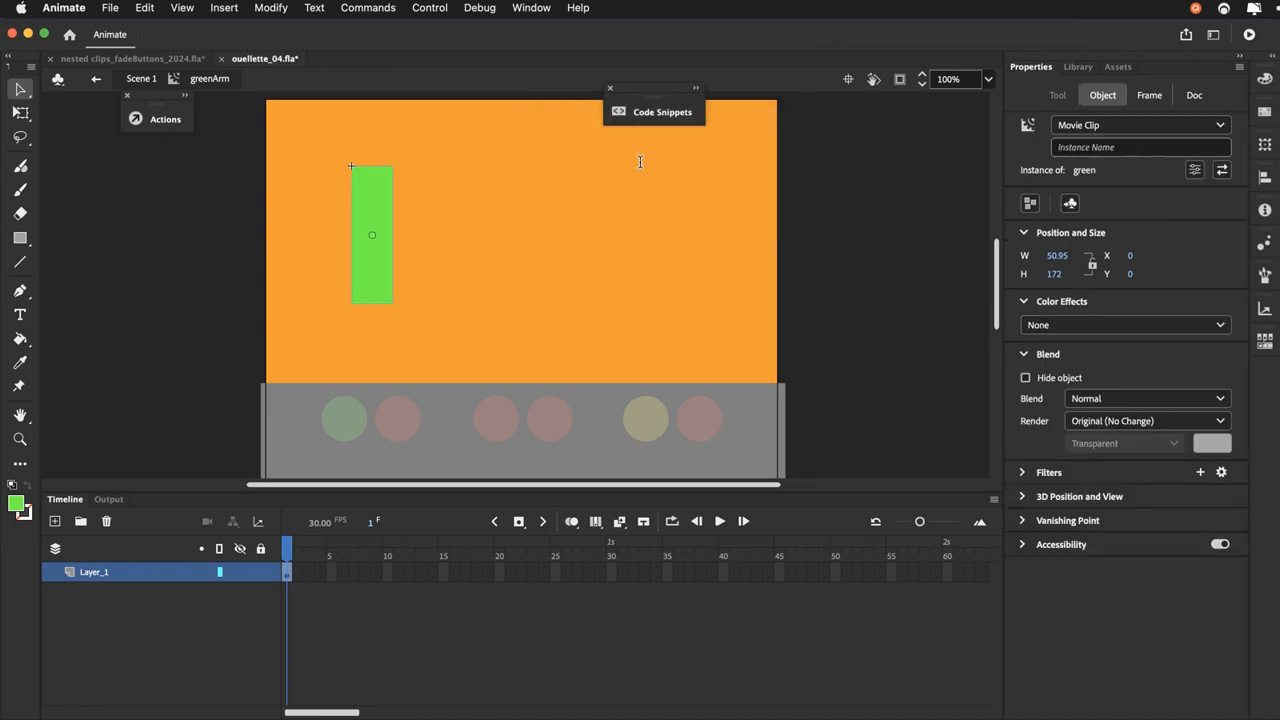
pyautogui.click(21, 112)
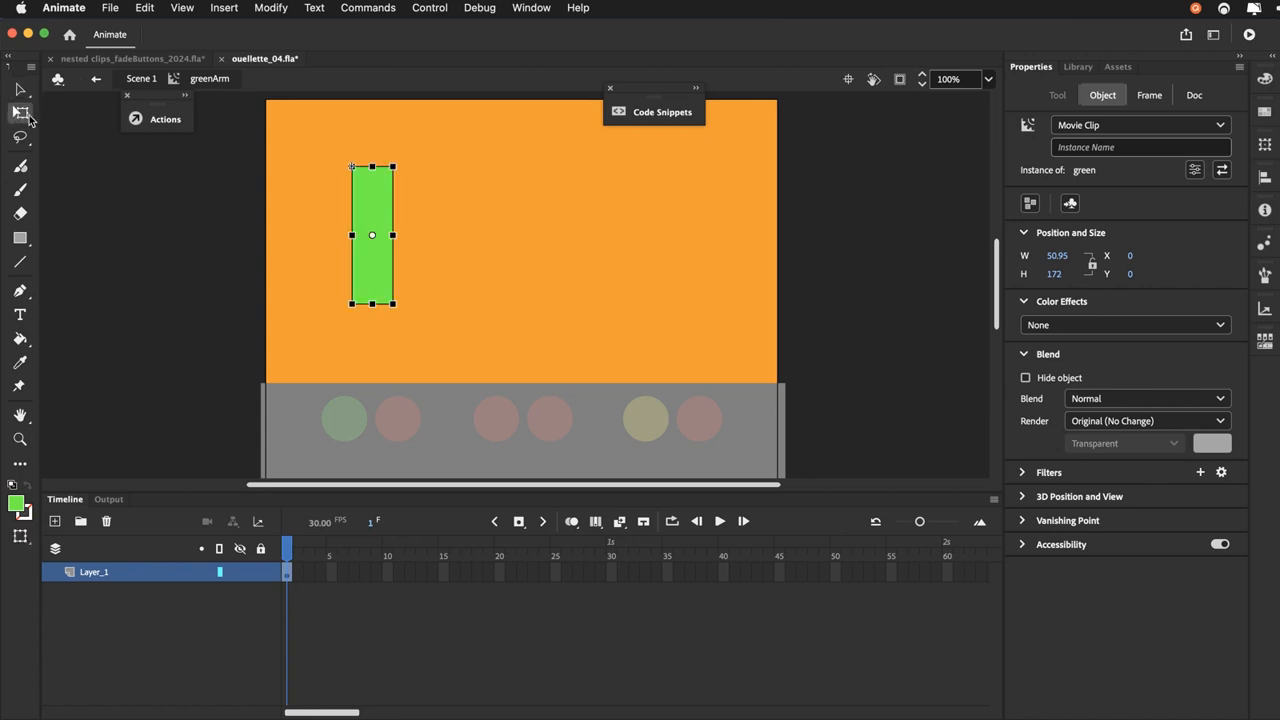
pyautogui.moveTo(372, 236); pyautogui.dragTo(372, 182)
# Extend greenArm's Layer_1 to frame 40 and create a motion tween on it
pyautogui.click(722, 572)
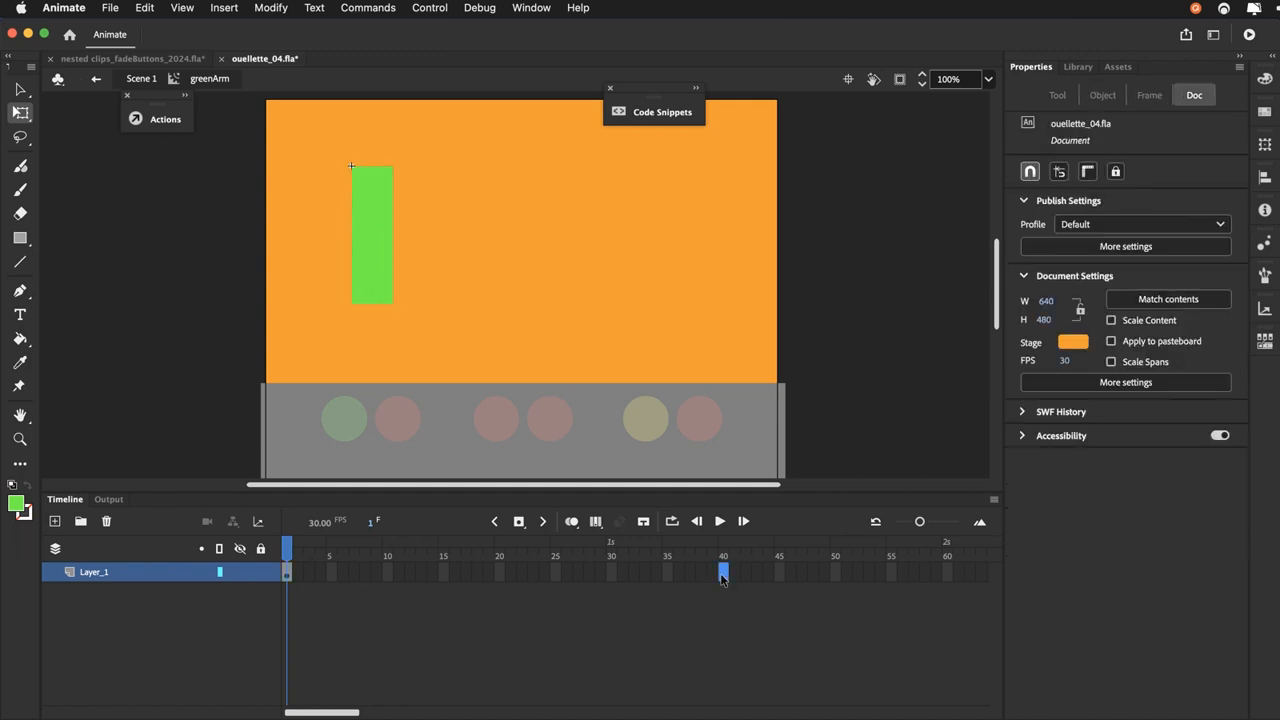
pyautogui.press('F5')
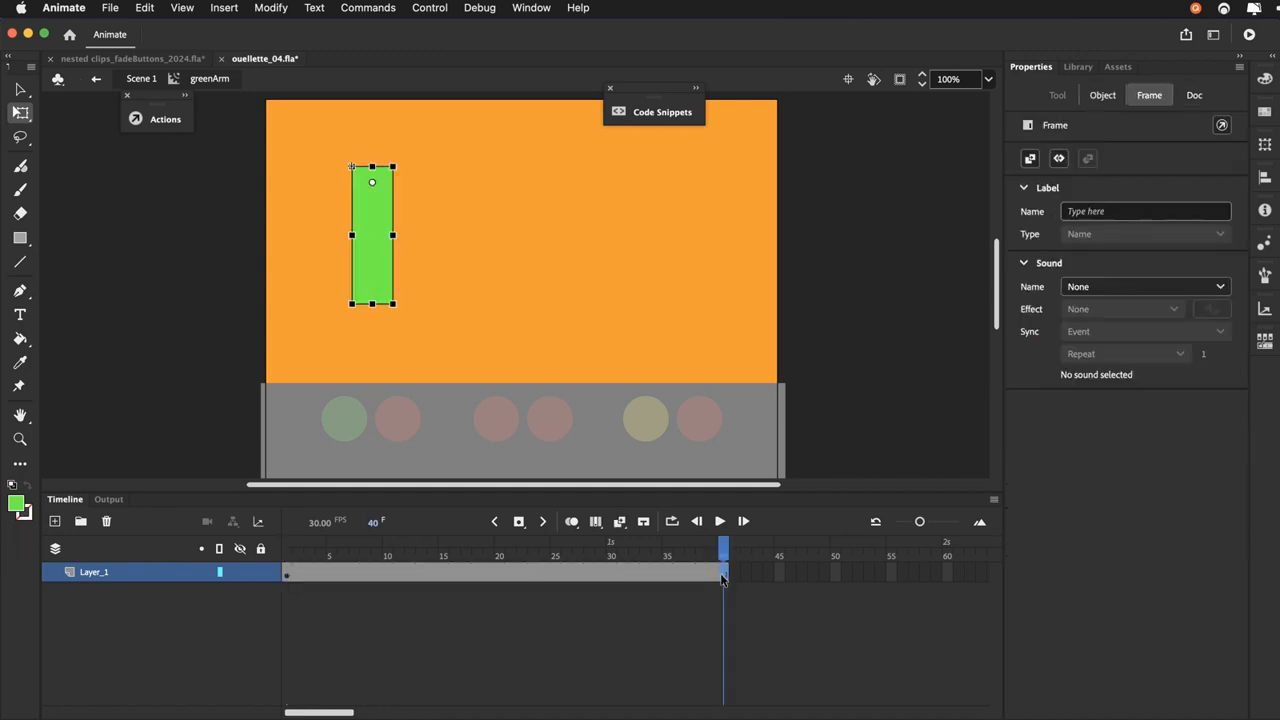
pyautogui.click(286, 557)
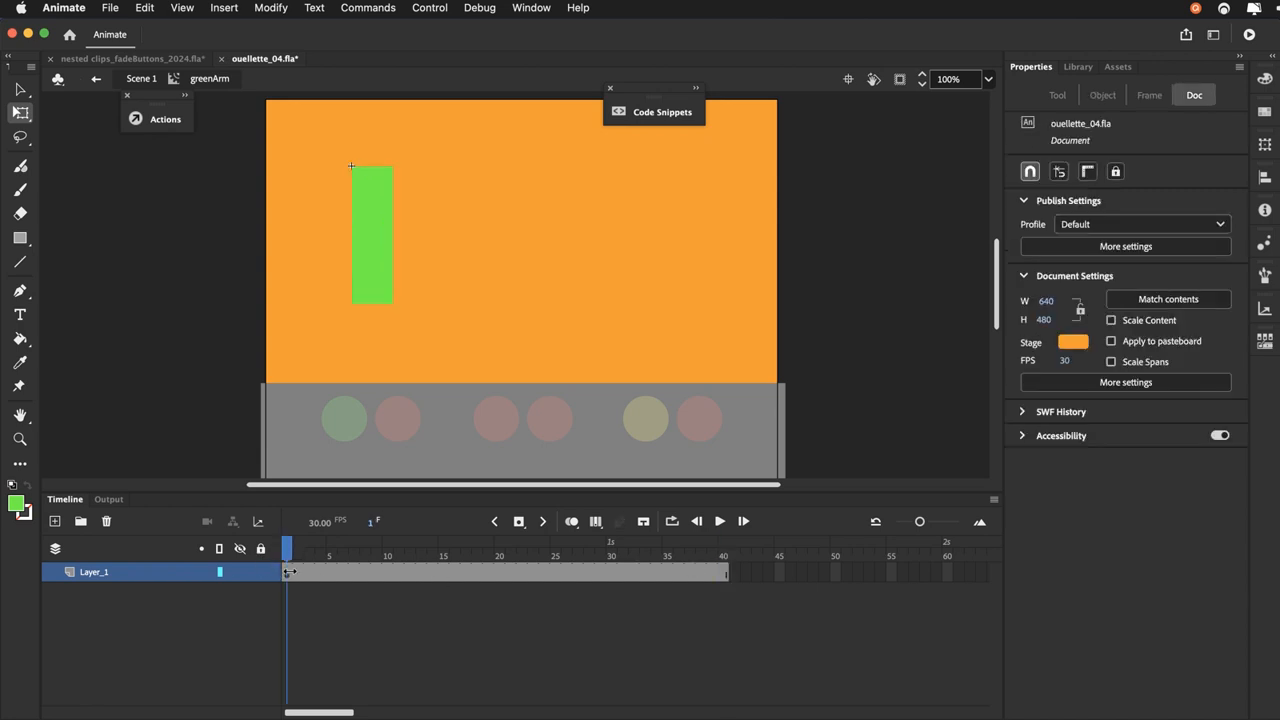
pyautogui.rightClick(287, 573)
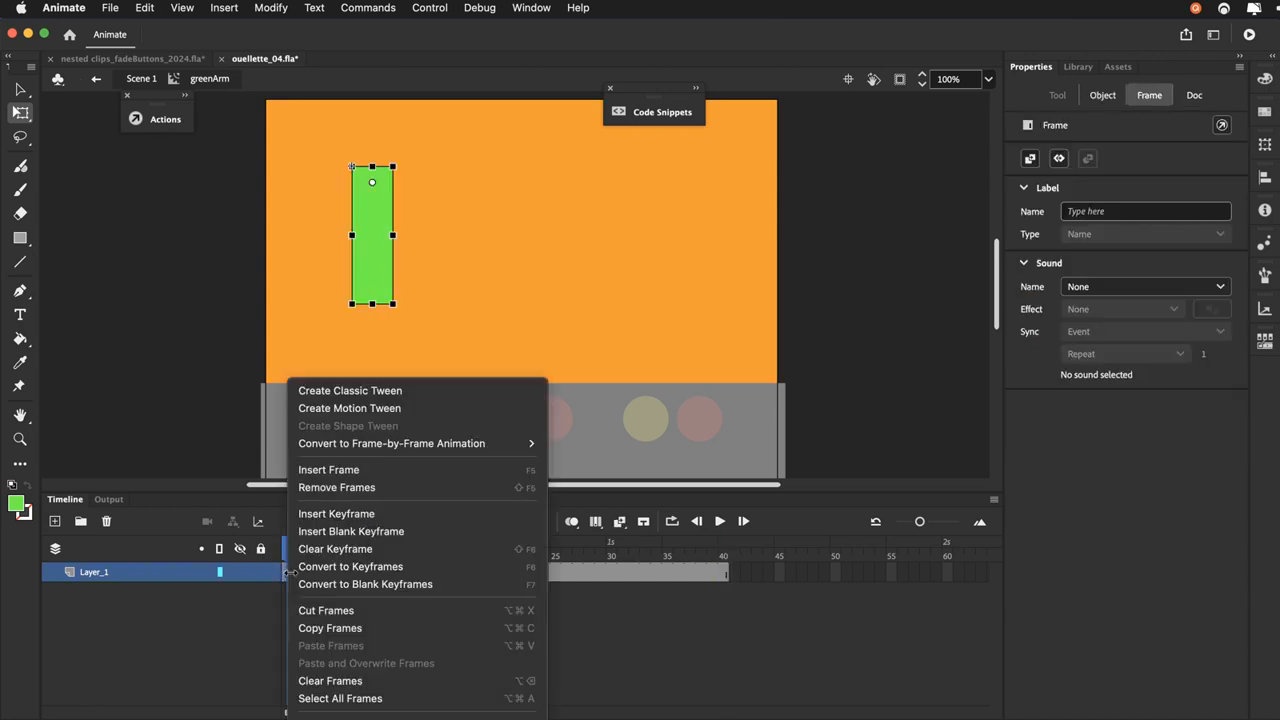
pyautogui.click(330, 409)
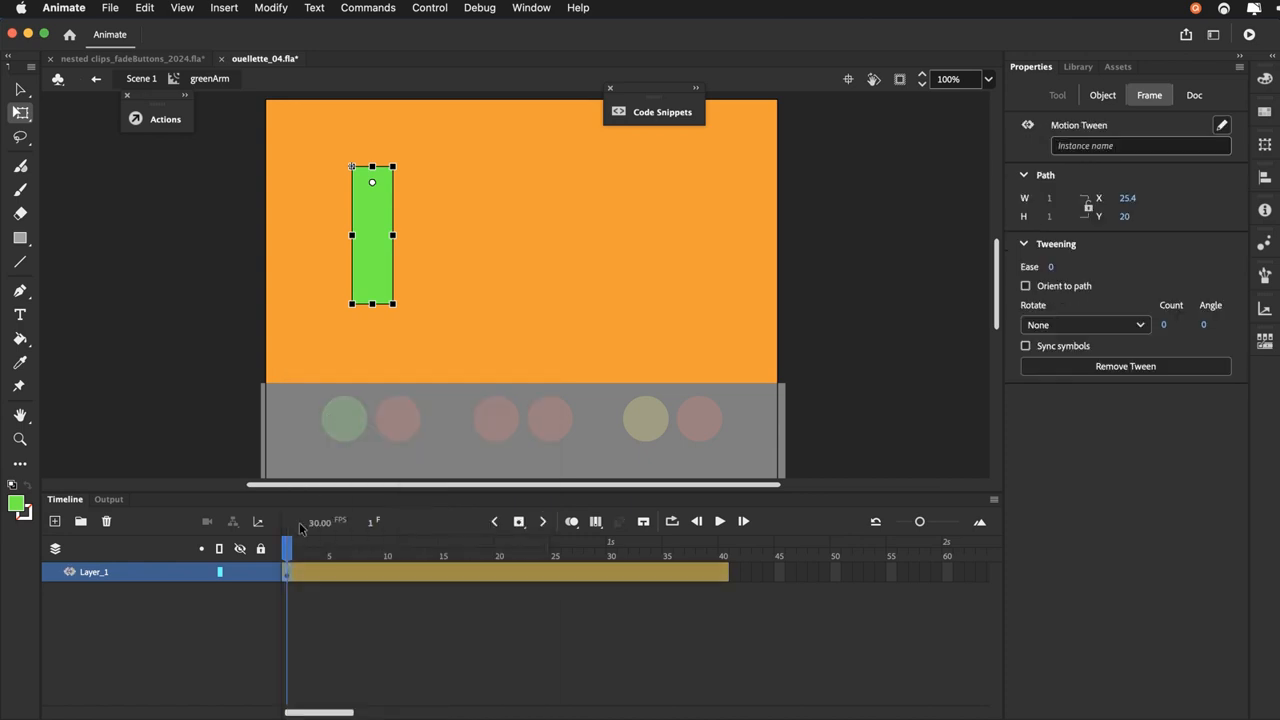
# Add keyframes to the greenArm motion tween at frames 40 and 20, keeping the bar vertical
pyautogui.moveTo(287, 549); pyautogui.dragTo(727, 532)
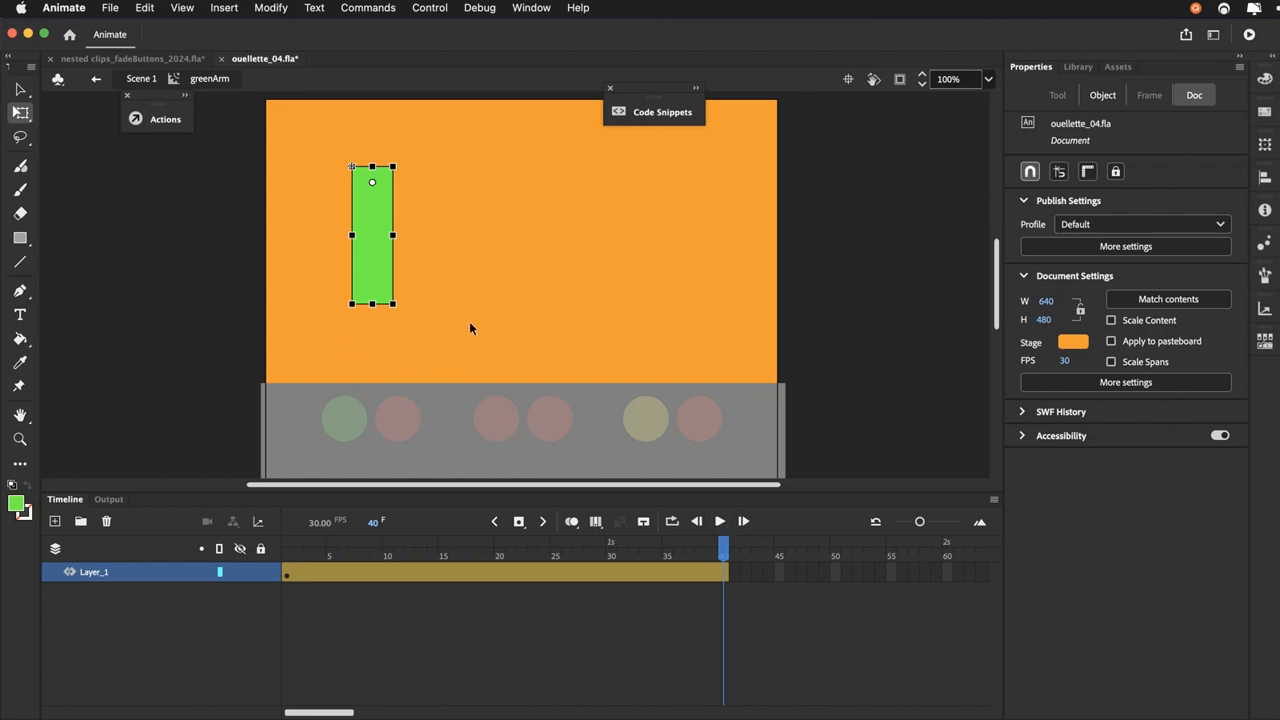
pyautogui.click(329, 342)
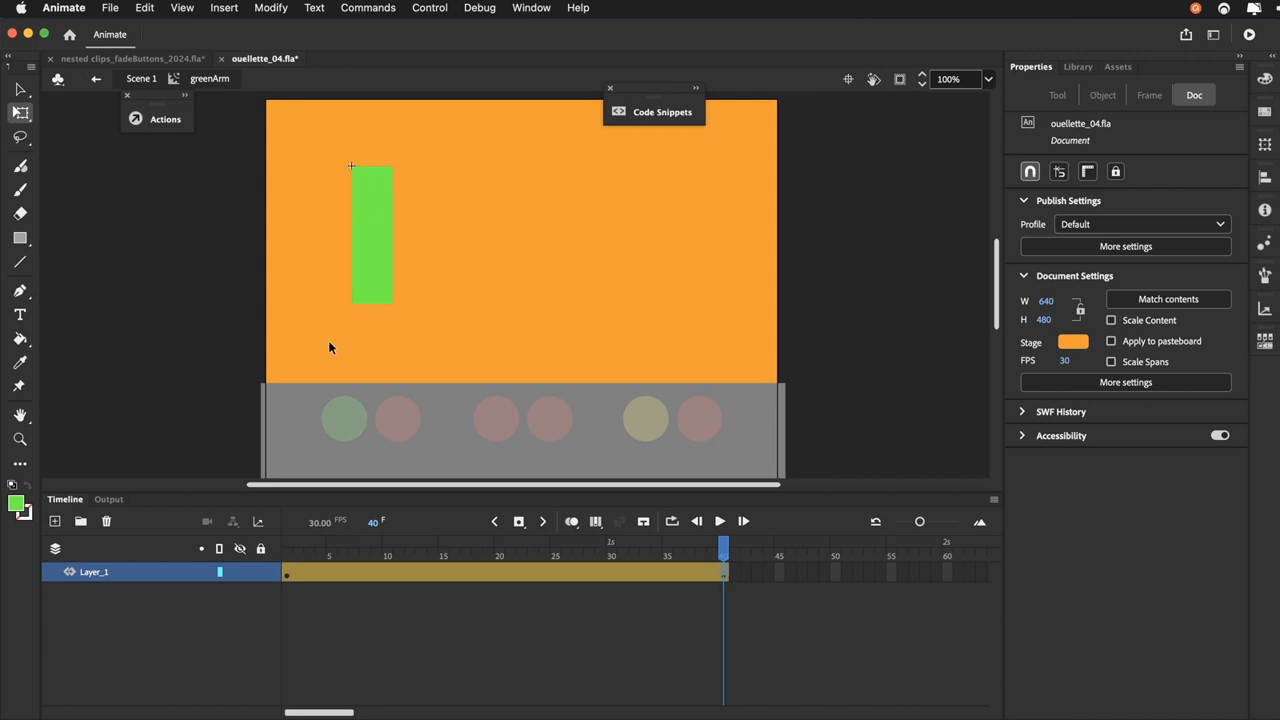
pyautogui.click(500, 556)
pyautogui.press('F6')
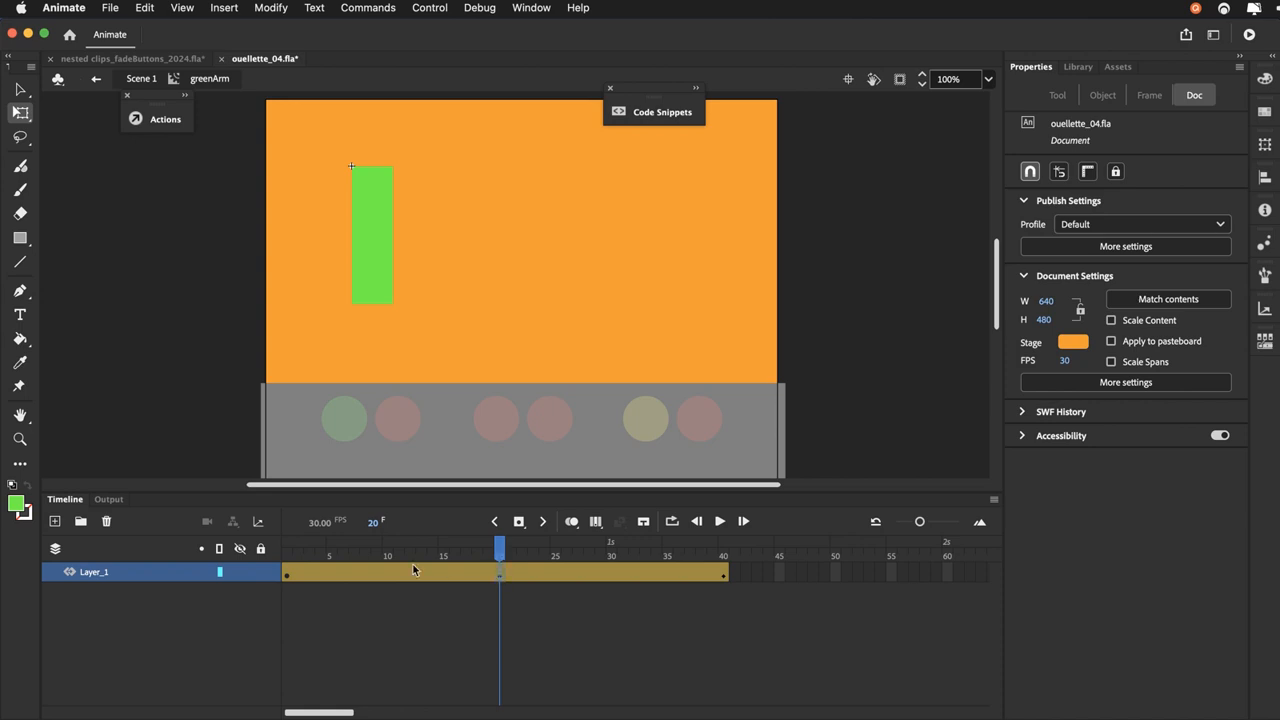
# At frame 20, rotate the green bar 90° counterclockwise about its pivot to horizontal and preview the swing through frame 40
pyautogui.click(359, 231)
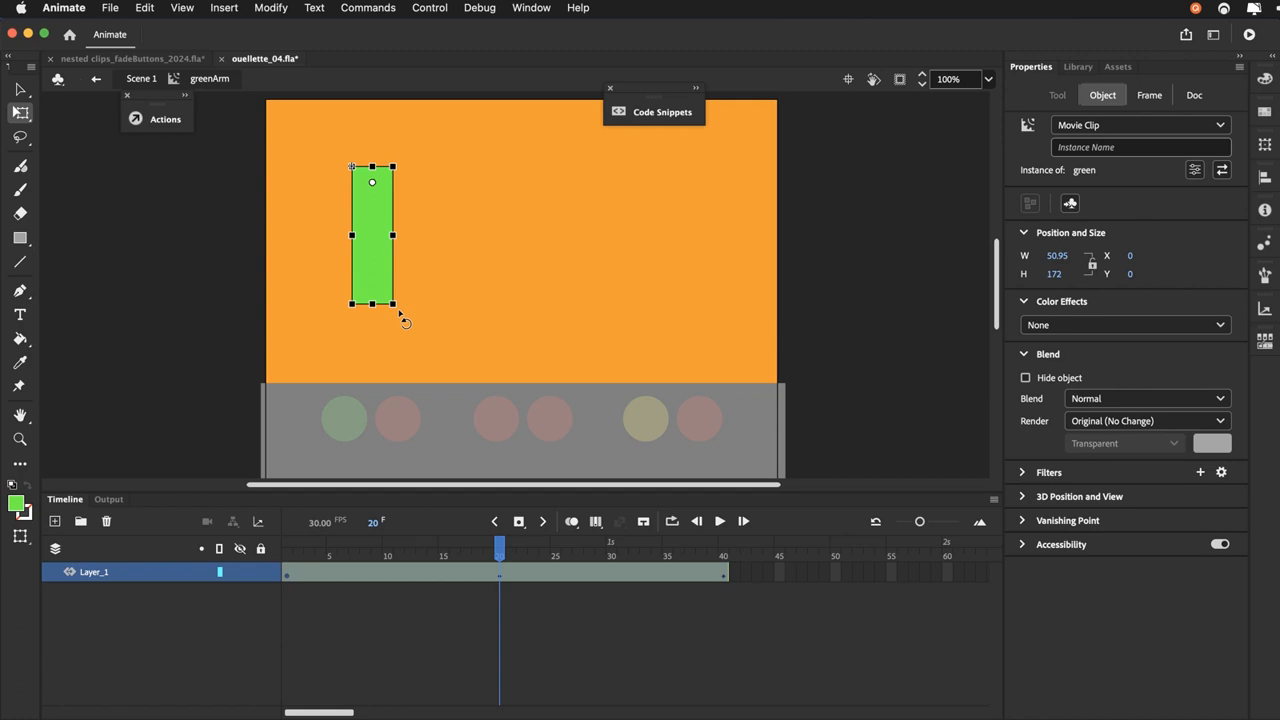
pyautogui.moveTo(399, 313); pyautogui.dragTo(534, 166)
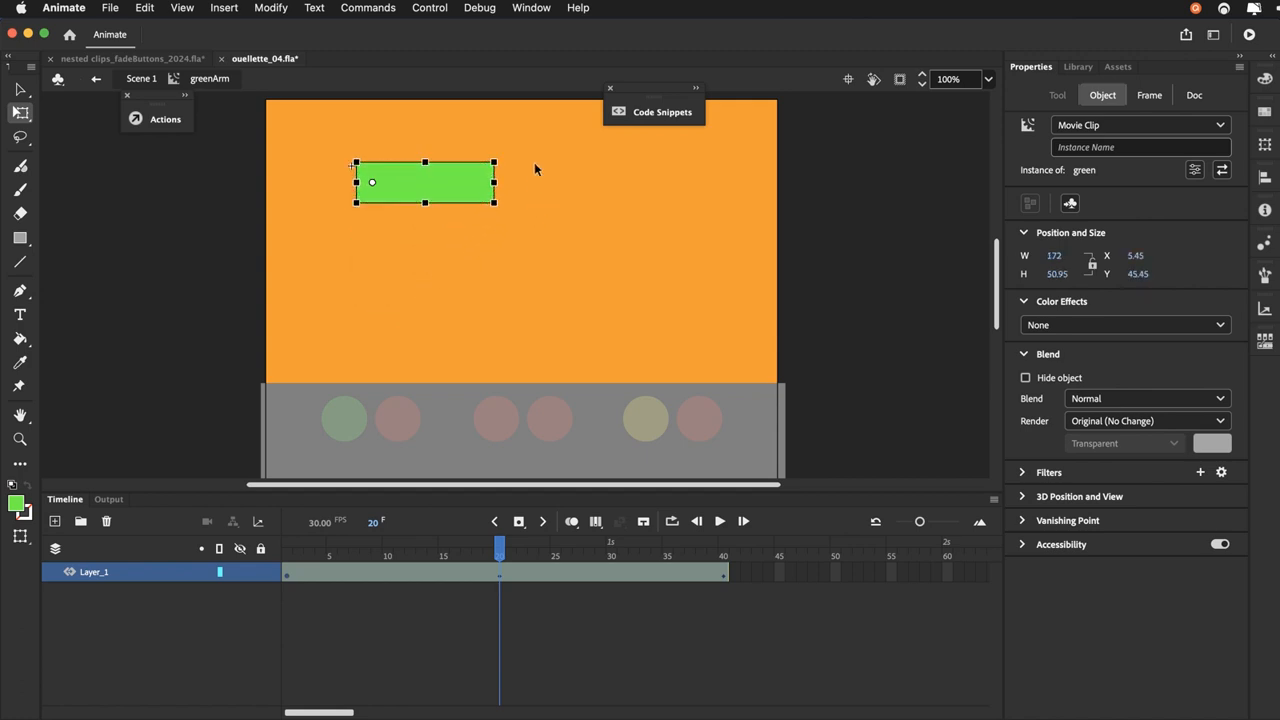
pyautogui.click(494, 571)
pyautogui.moveTo(499, 549); pyautogui.dragTo(786, 519)
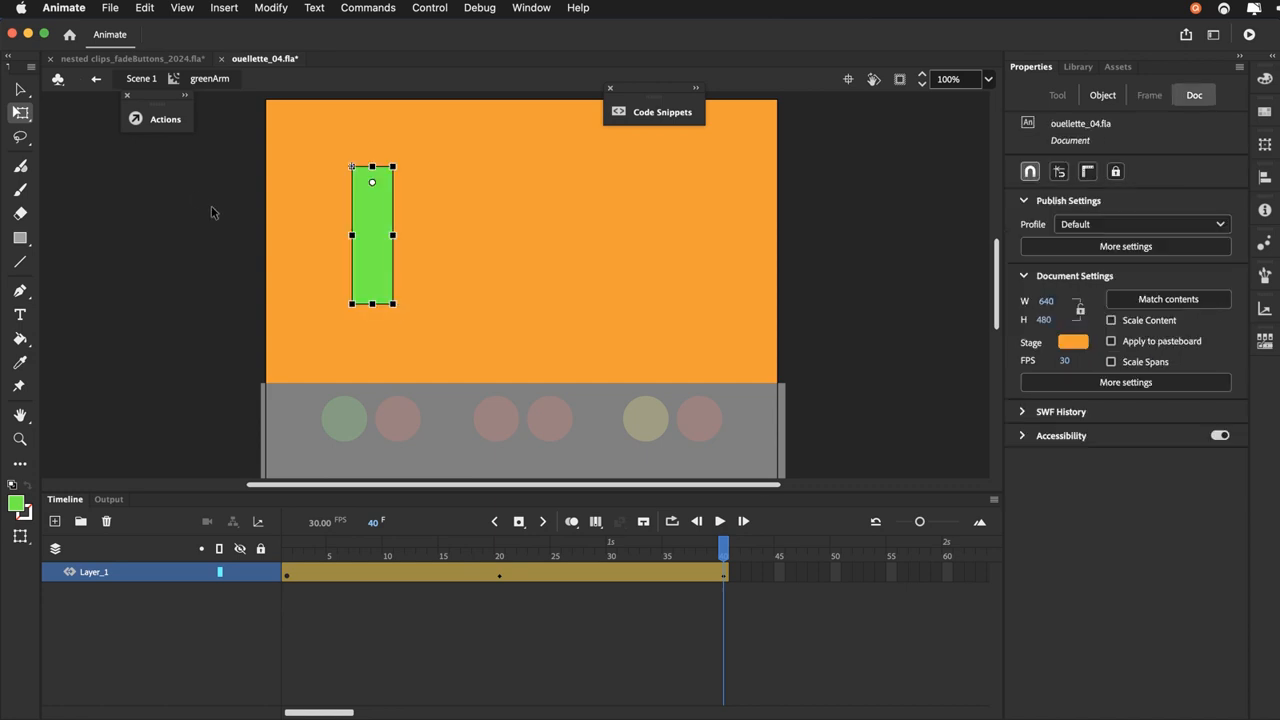
# Open the nested green clip for editing and extend its Layer_1 to frame 40
pyautogui.click(22, 94)
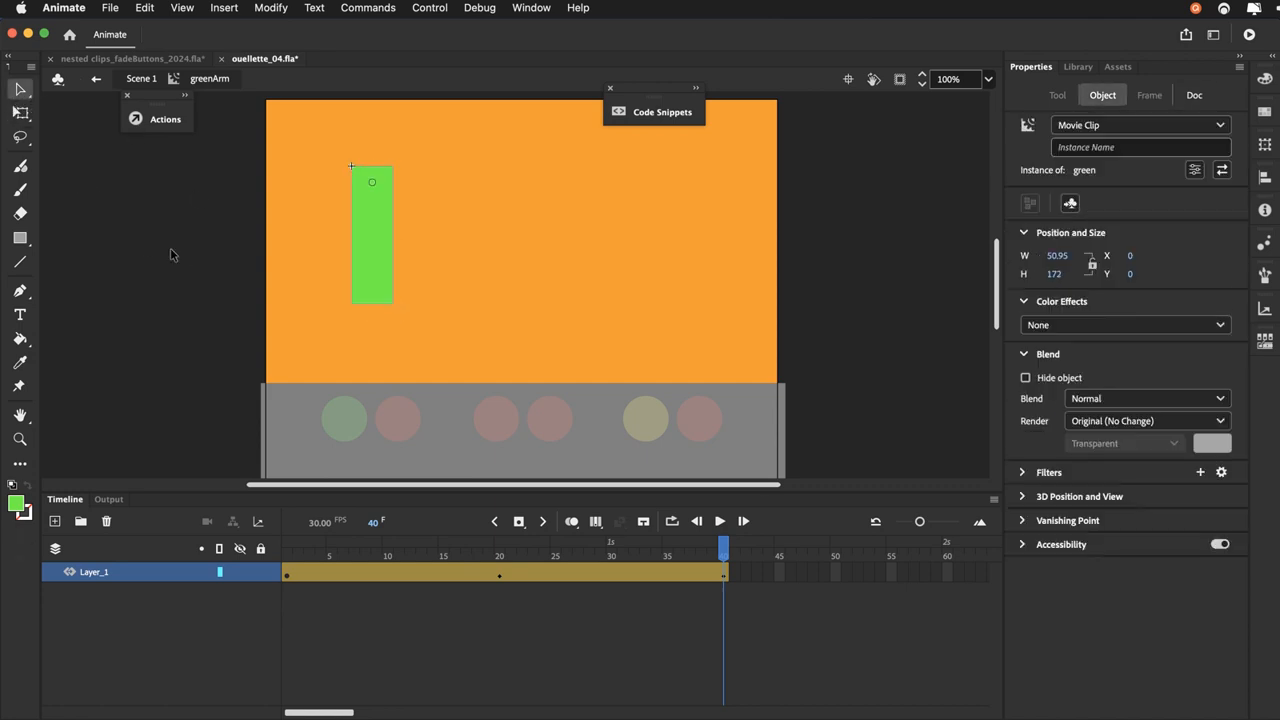
pyautogui.doubleClick(358, 262)
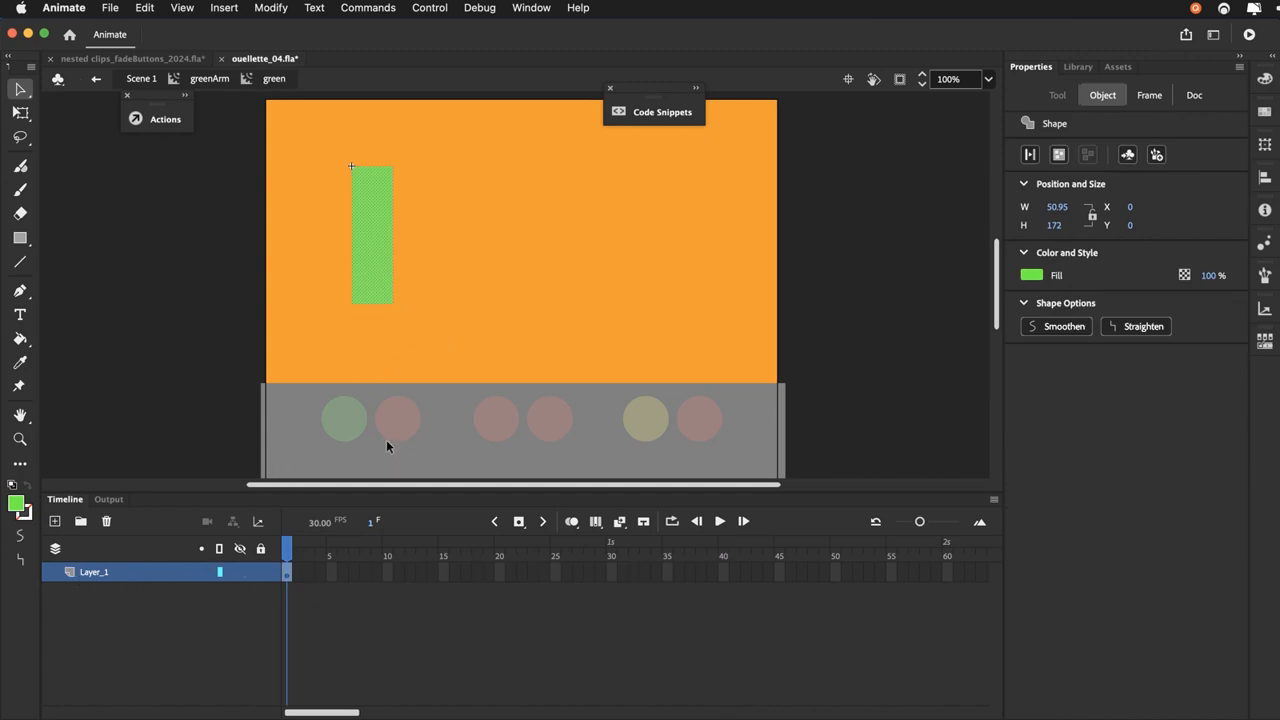
pyautogui.click(722, 573)
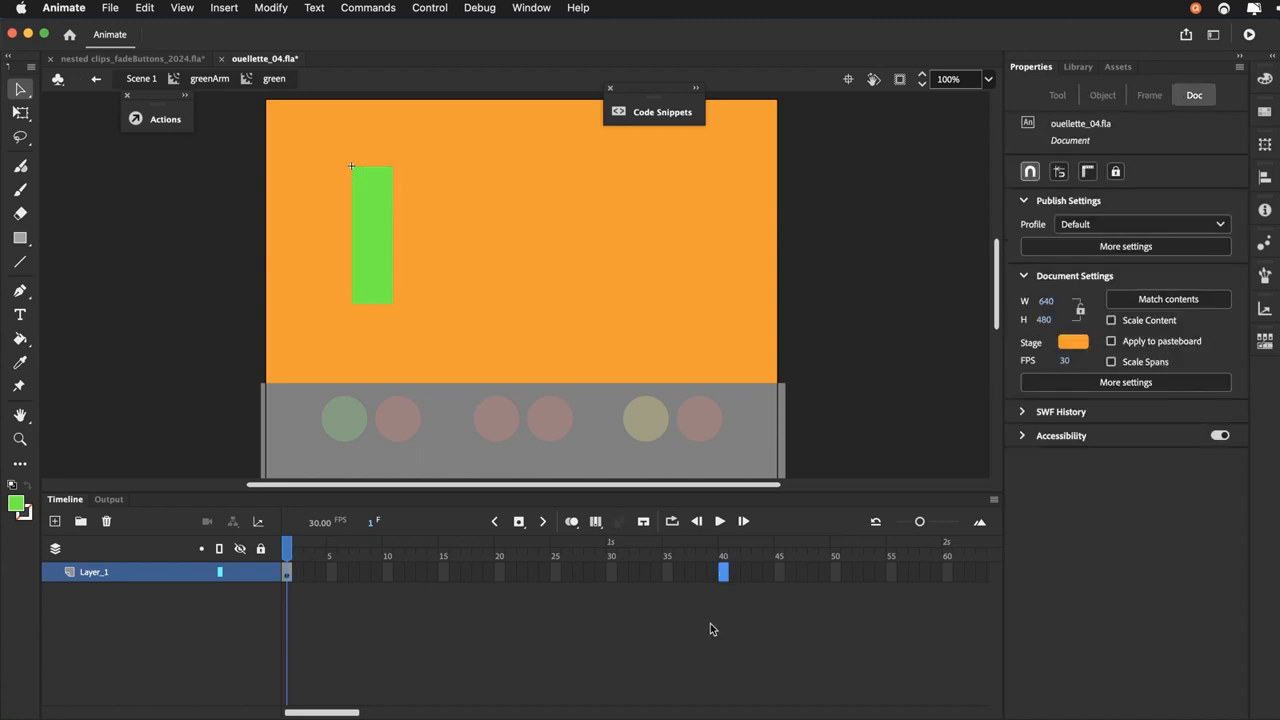
pyautogui.press('F5')
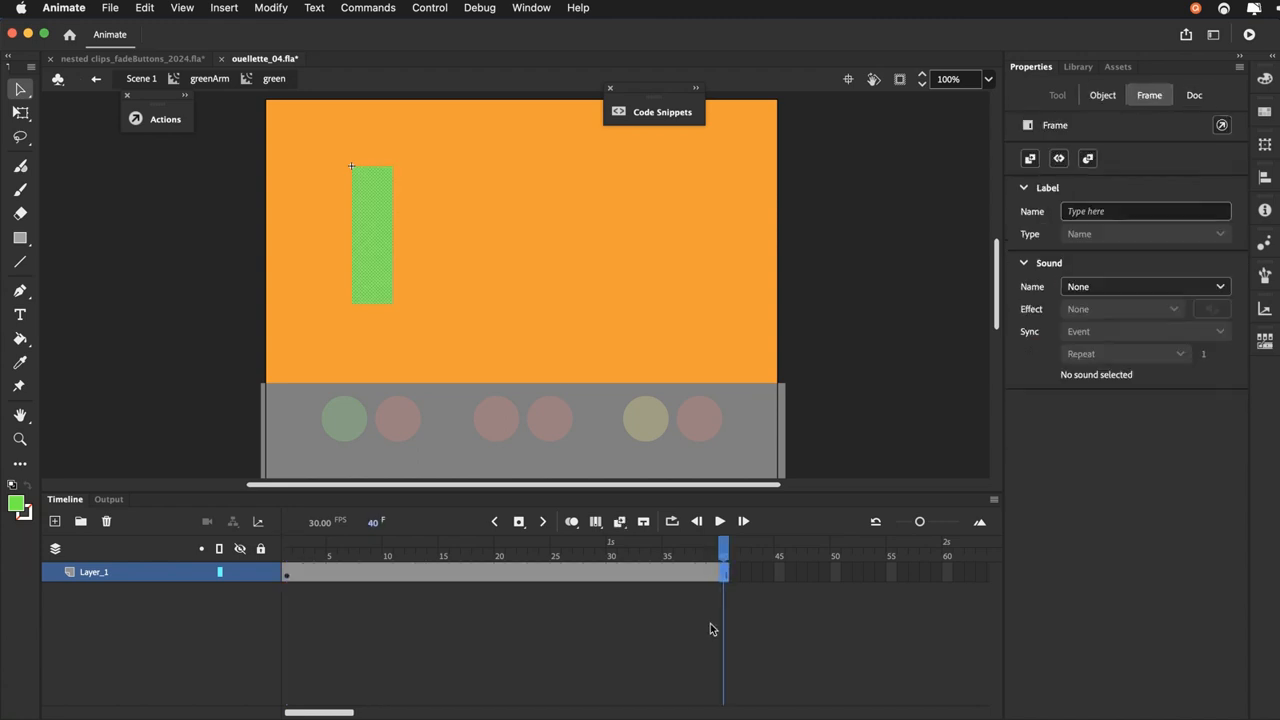
# Add a layer named red above Layer_1 in the green clip
pyautogui.click(55, 521)
pyautogui.doubleClick(100, 574)
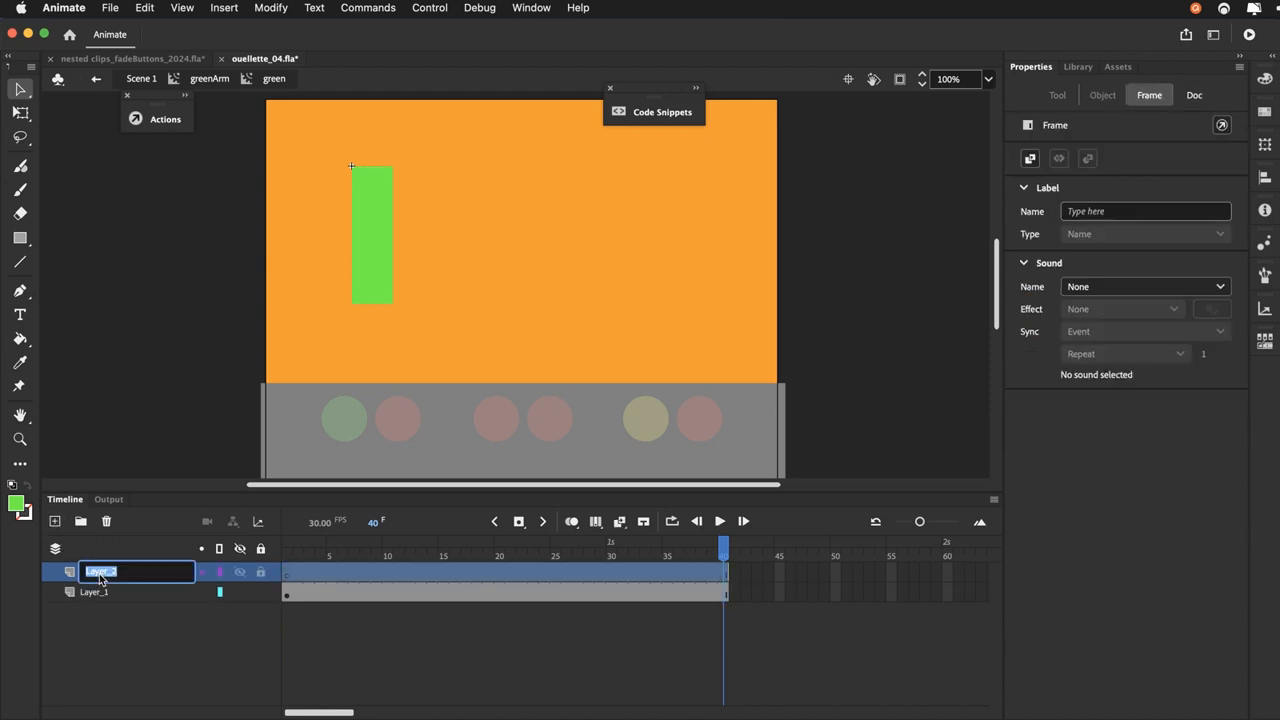
pyautogui.write('red')
pyautogui.press('Return')
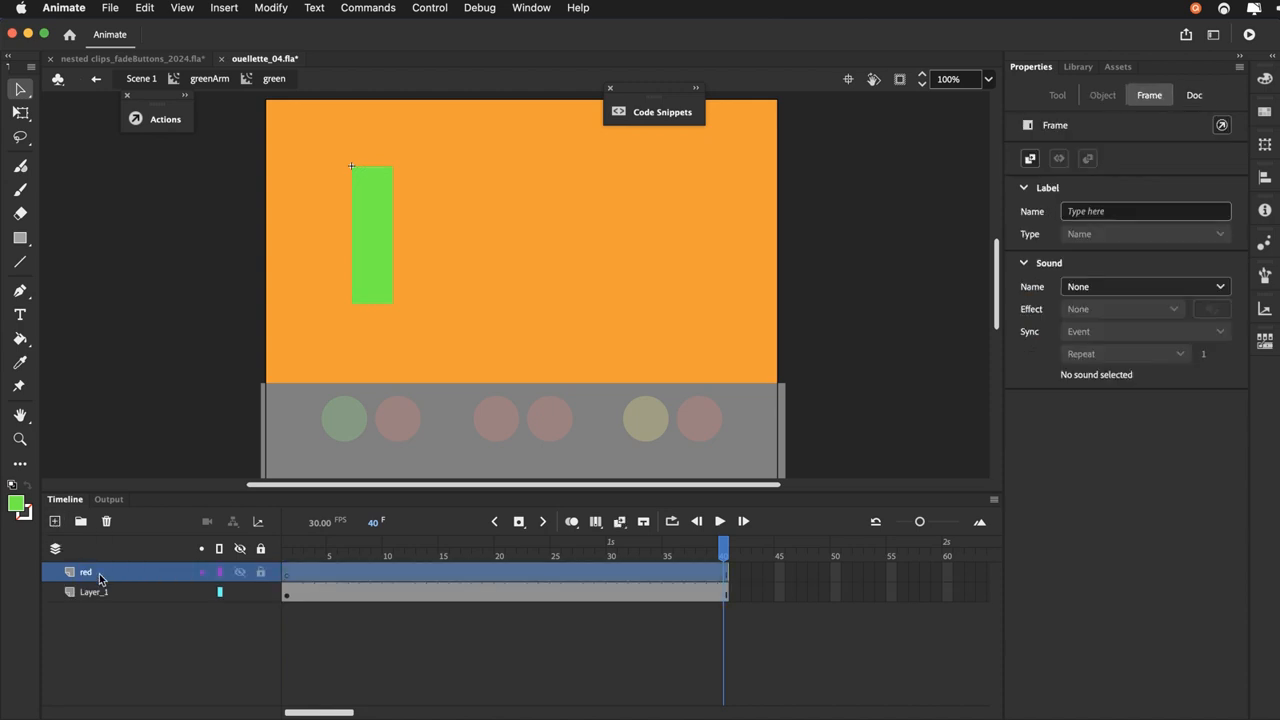
# Draw a horizontal red rectangle about 220 by 39 px on the red layer, starting over the green bar's lower end, and select it
pyautogui.click(20, 239)
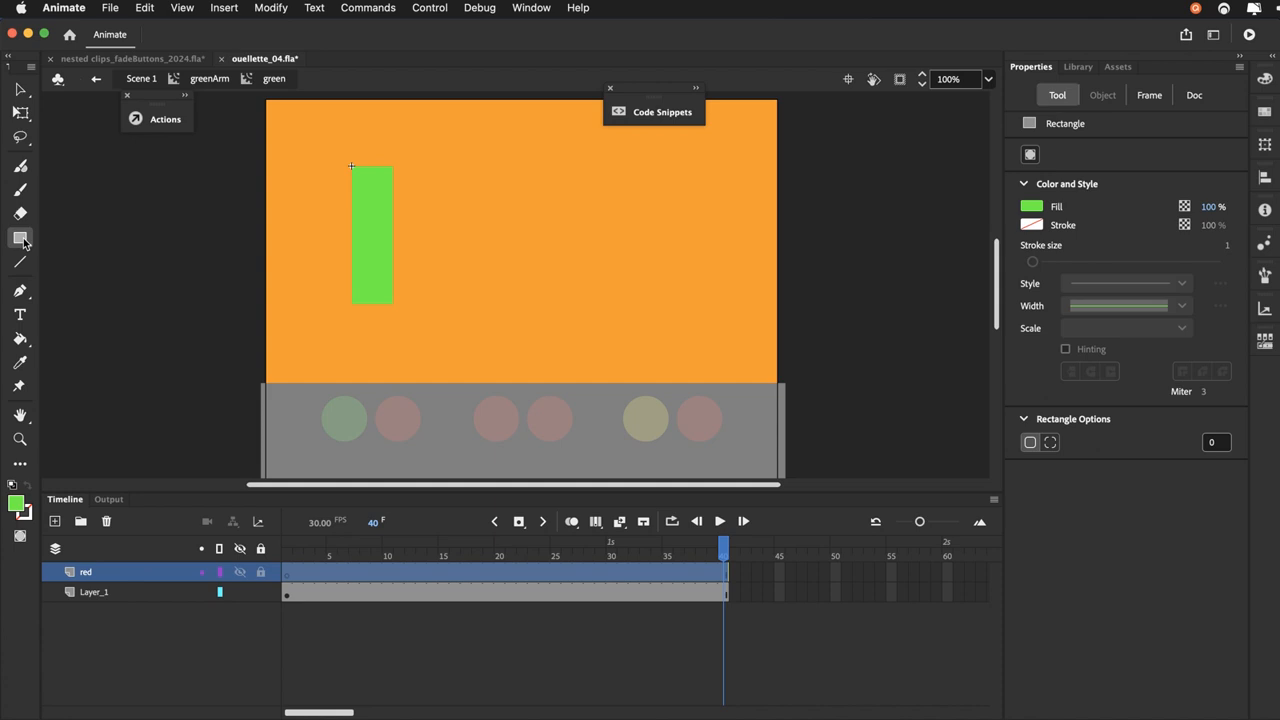
pyautogui.click(16, 504)
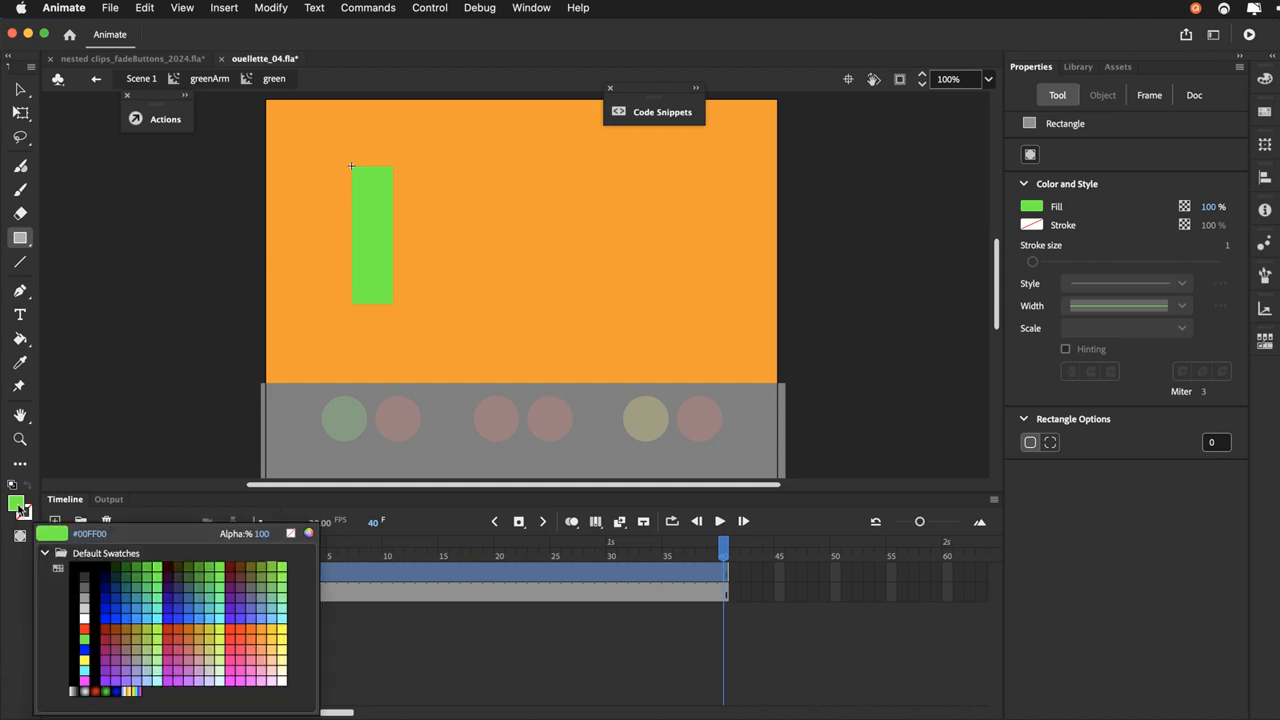
pyautogui.click(84, 630)
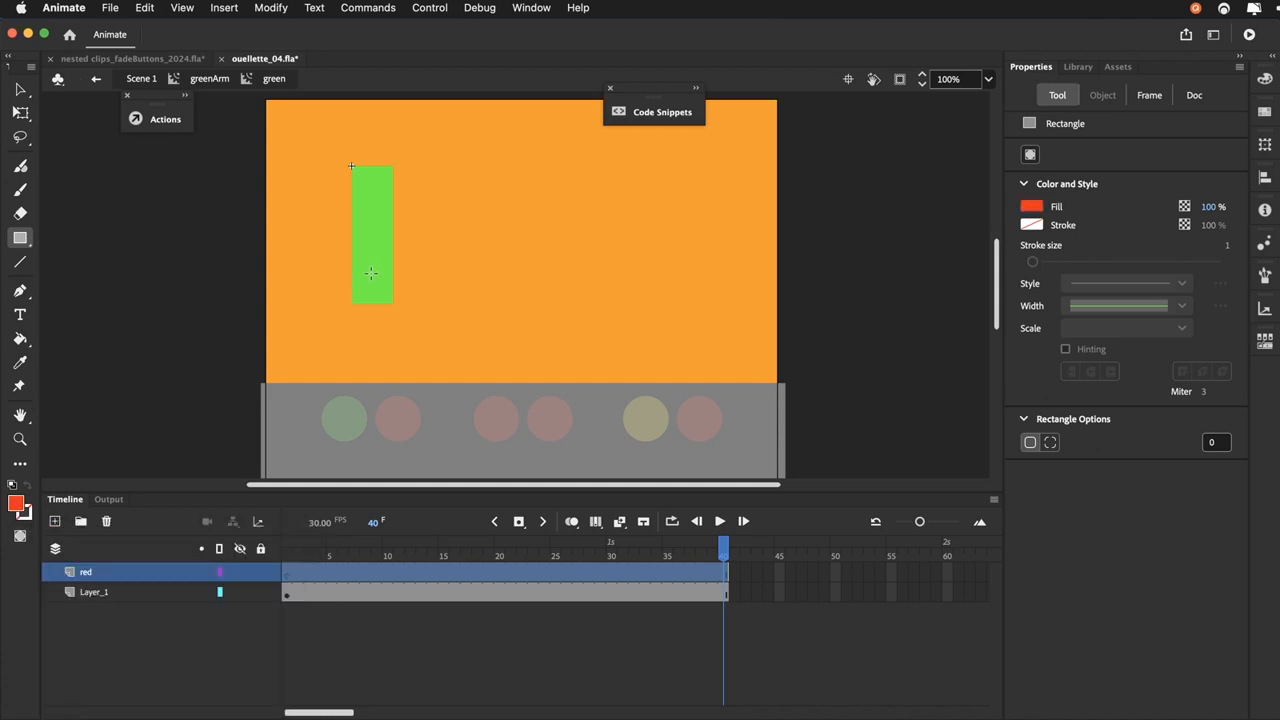
pyautogui.moveTo(367, 269); pyautogui.dragTo(545, 302)
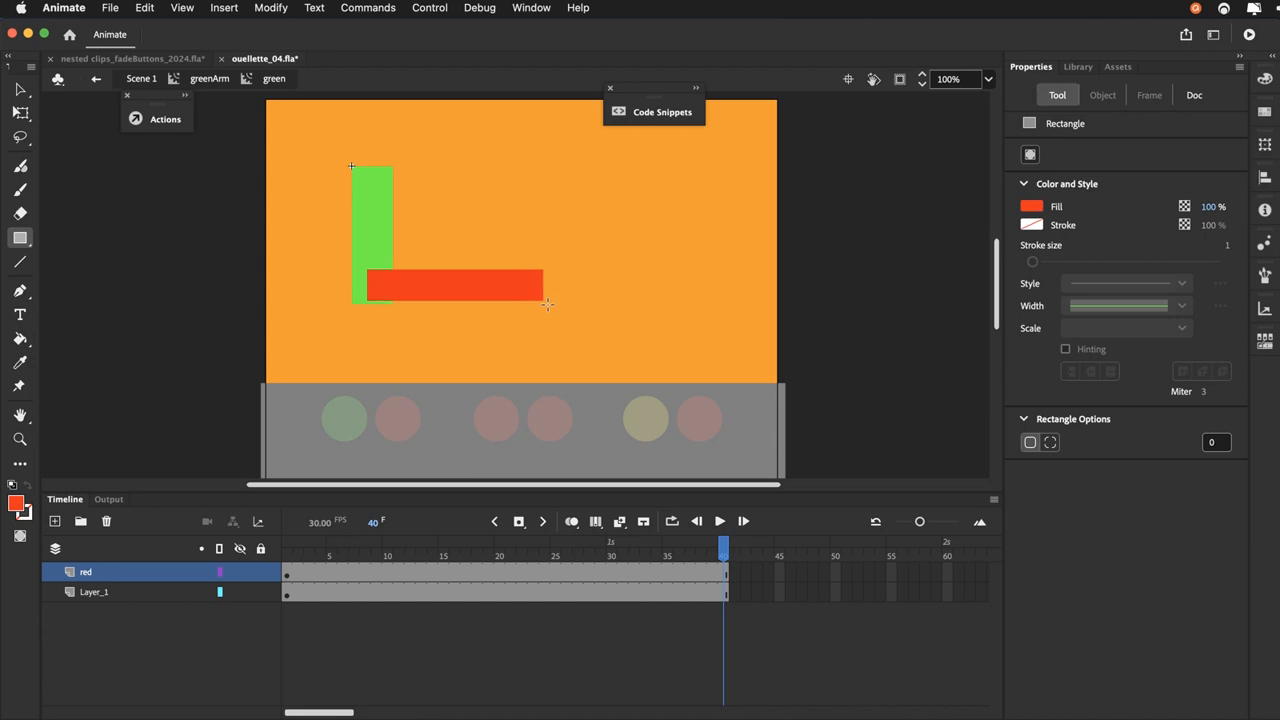
pyautogui.click(21, 91)
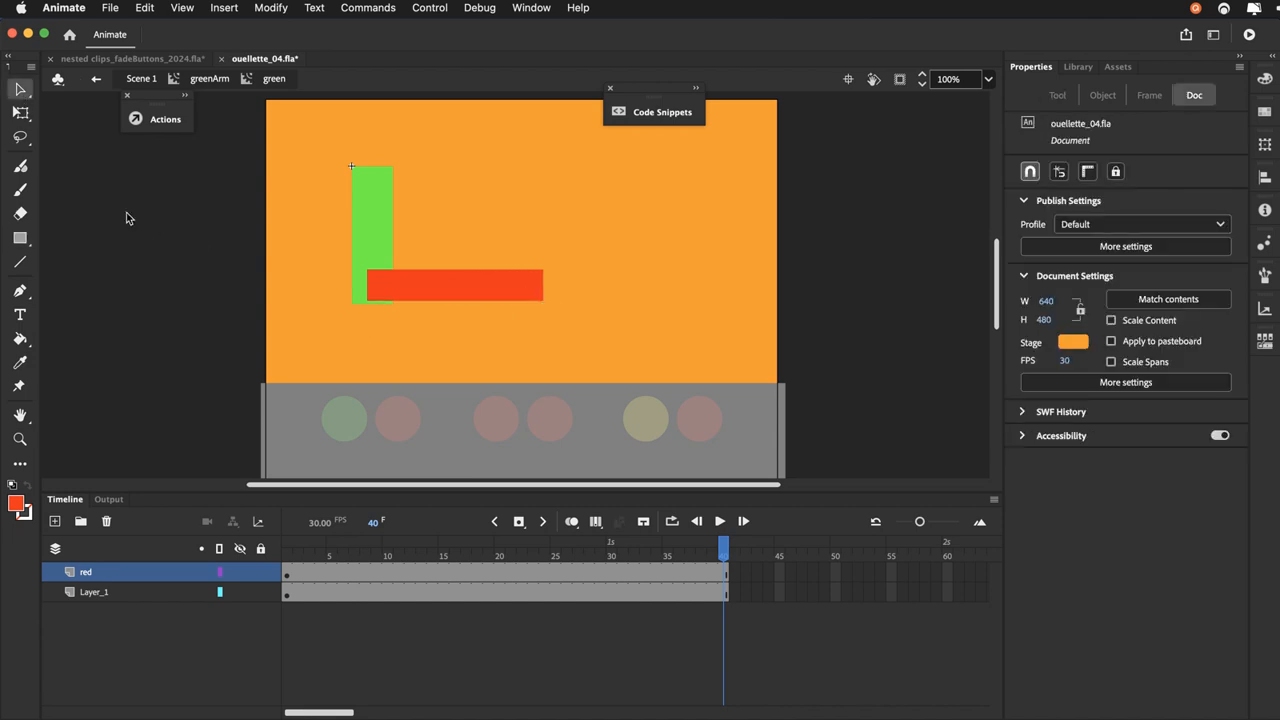
pyautogui.click(445, 288)
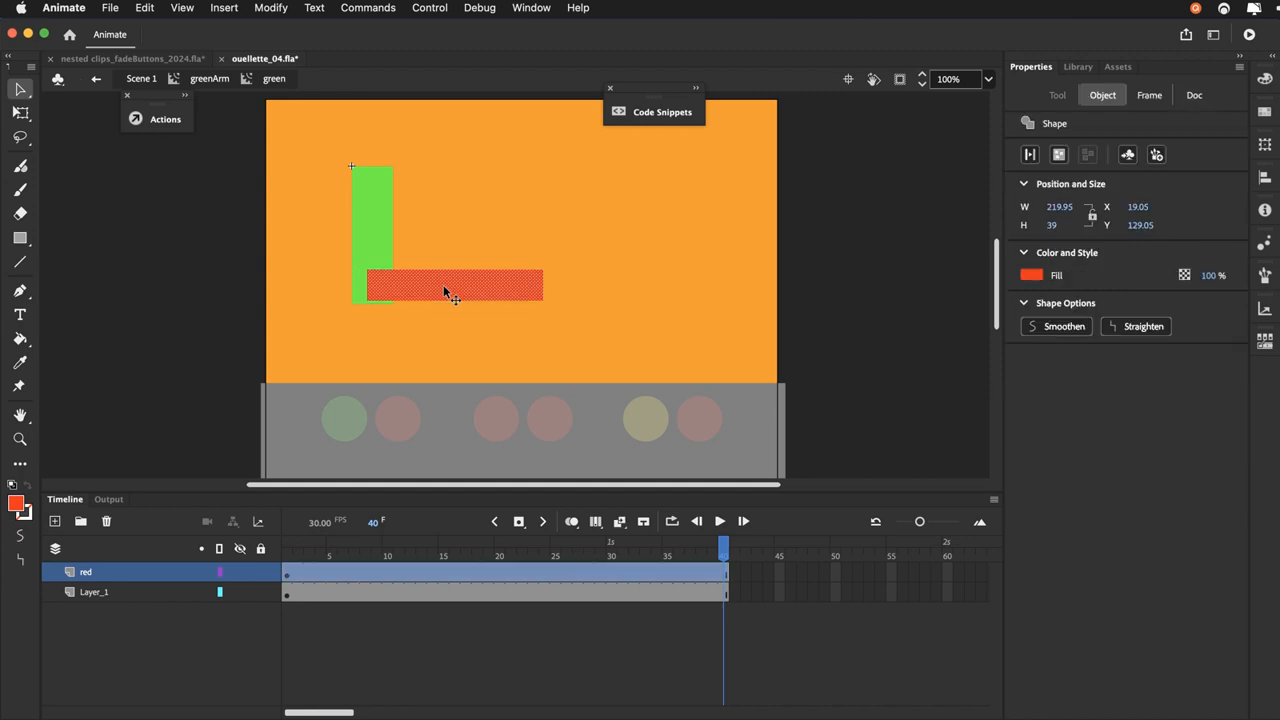
# Convert the selected red rectangle into a movie clip symbol named red
pyautogui.click(270, 8)
pyautogui.click(300, 58)
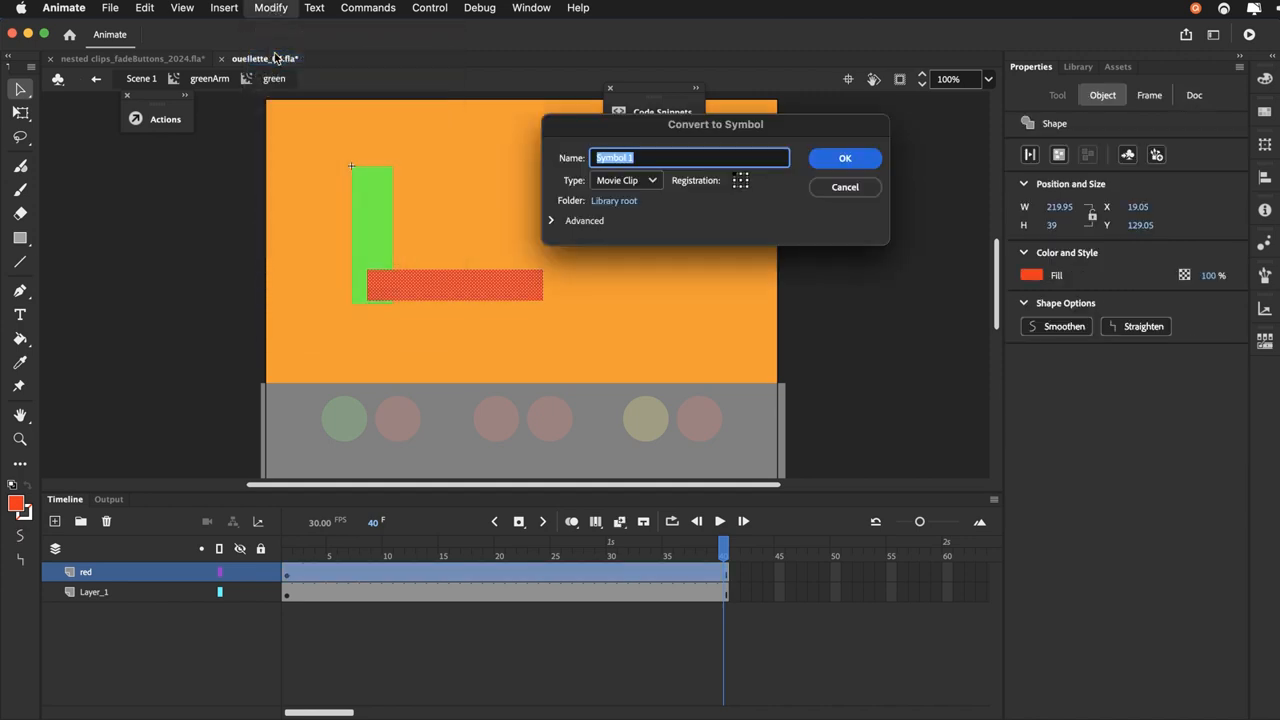
pyautogui.write('re')
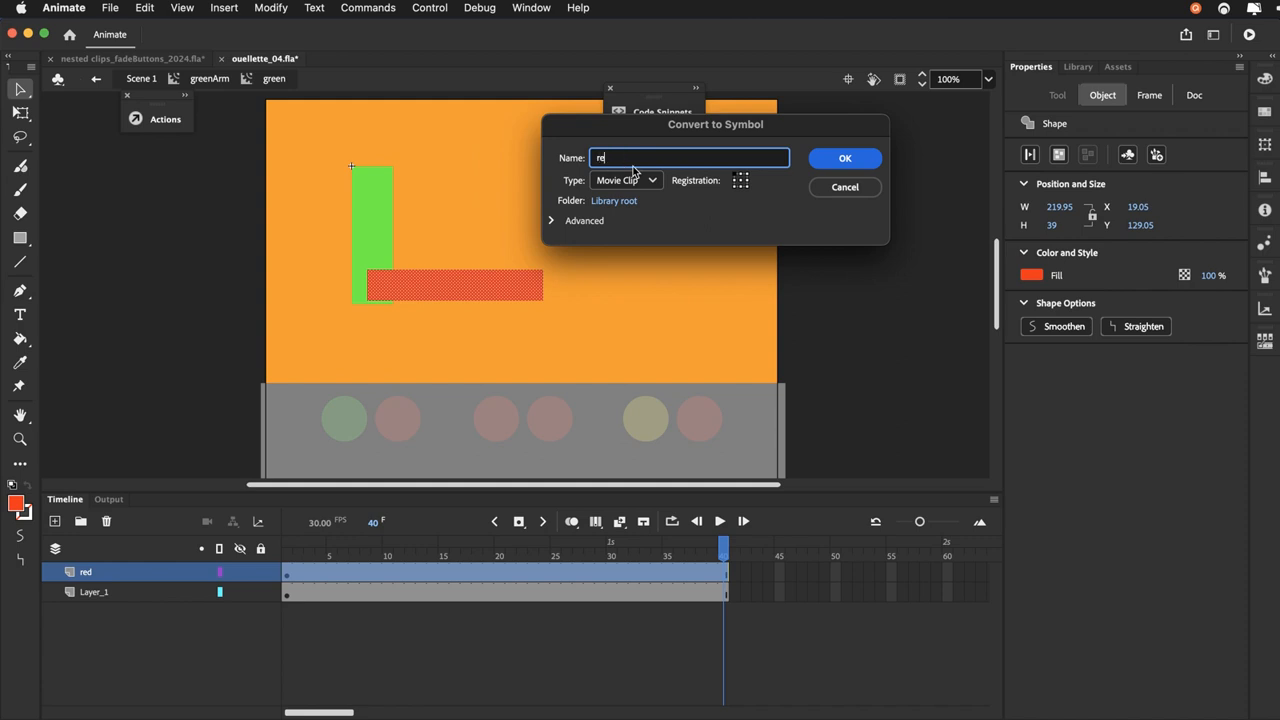
pyautogui.write('d')
pyautogui.press('Return')
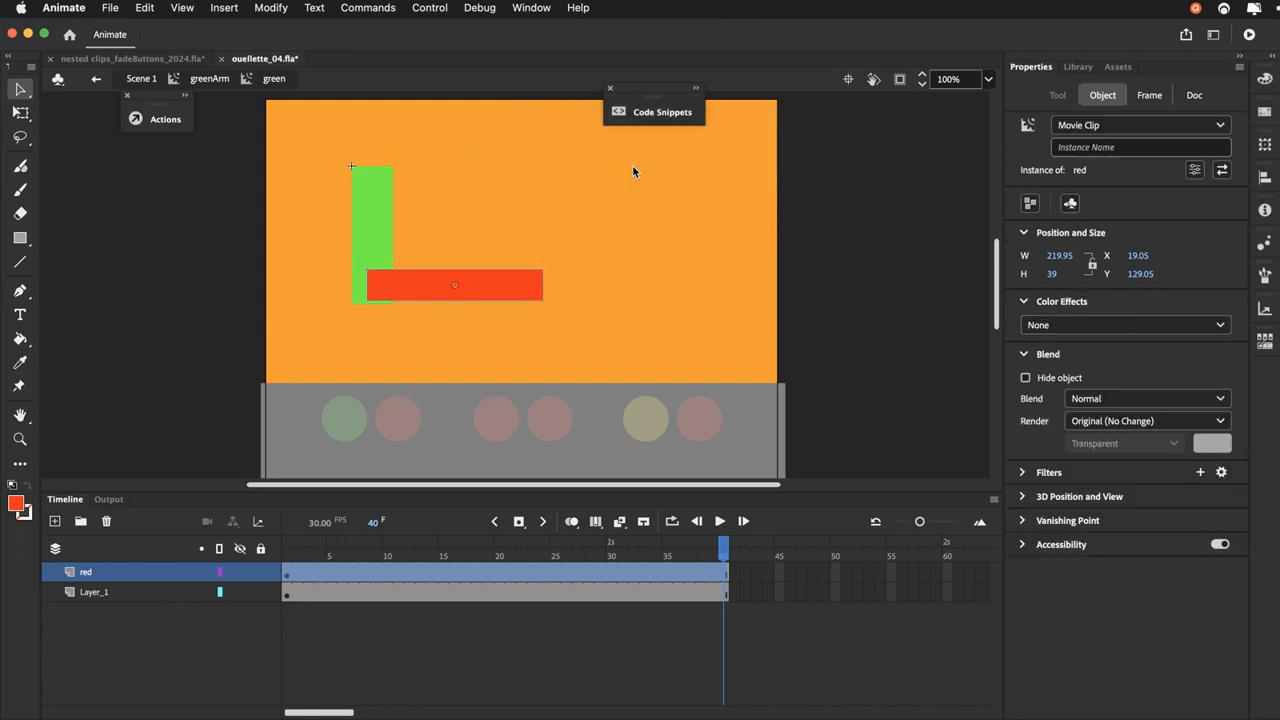
# Move the red clip's transformation point from its center to its left end, where it overlaps the green bar
pyautogui.press('r')
pyautogui.press('v')
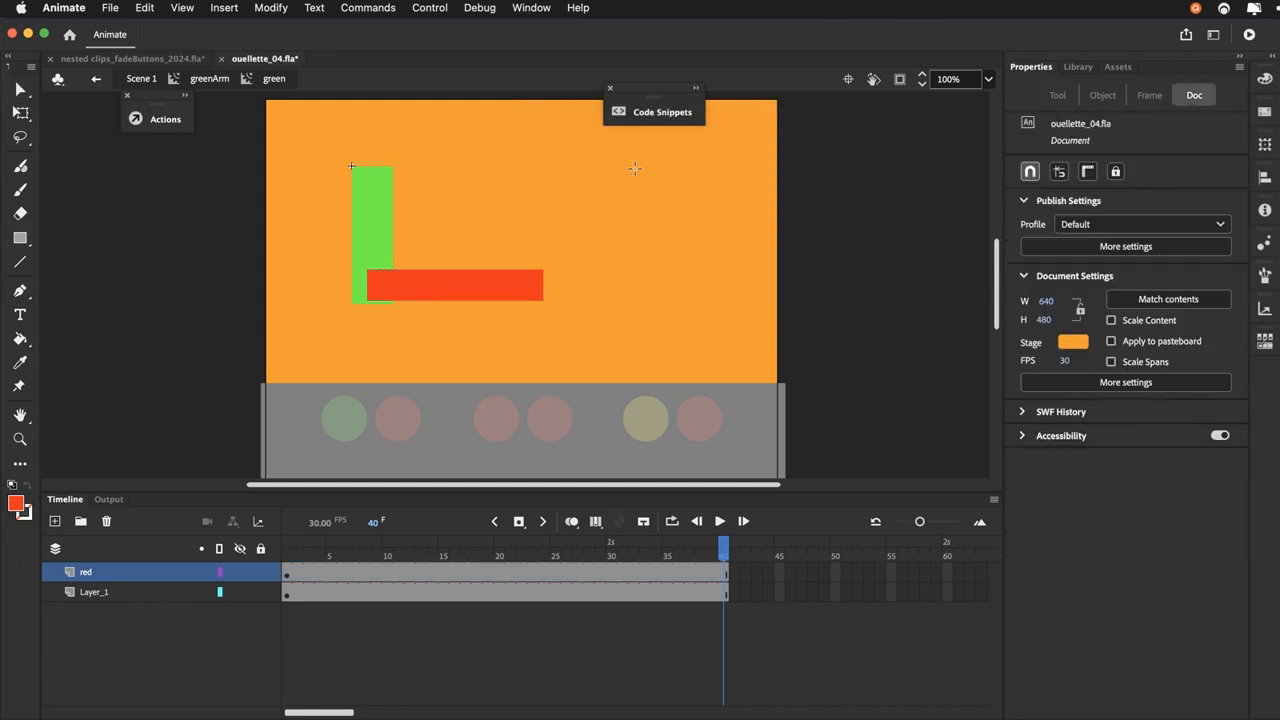
pyautogui.press('Return')
pyautogui.click(399, 296)
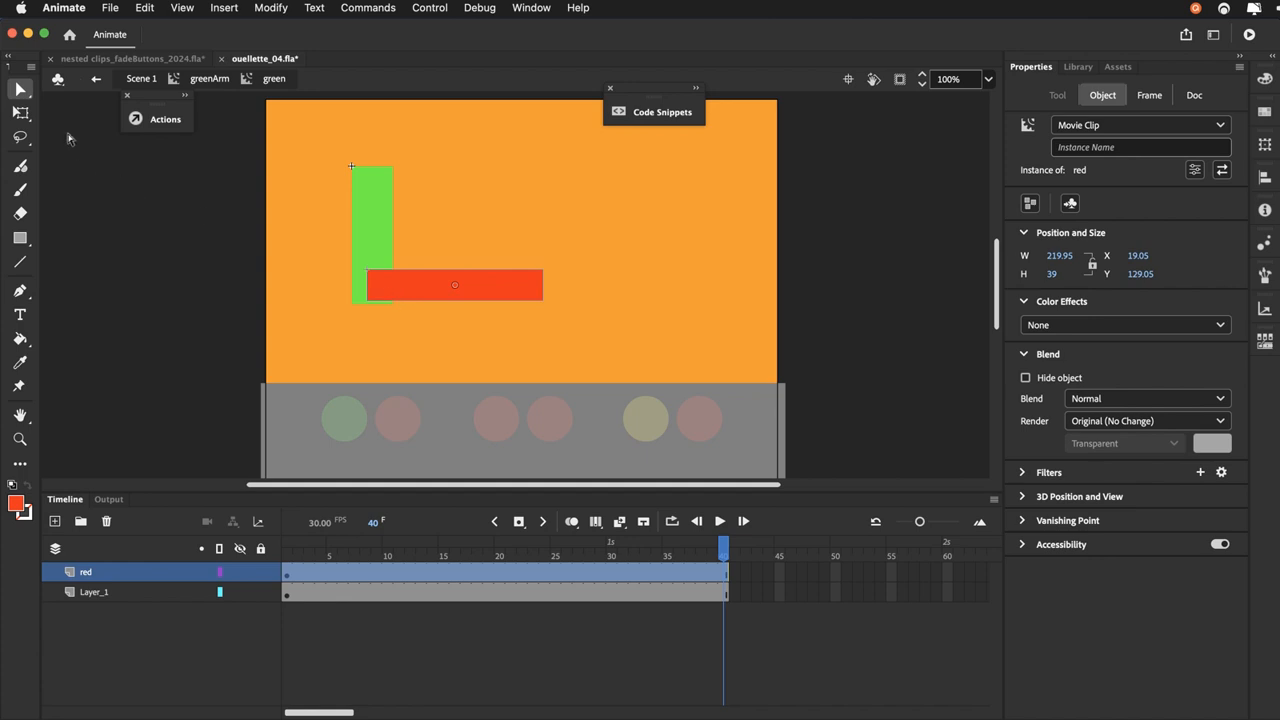
pyautogui.click(20, 113)
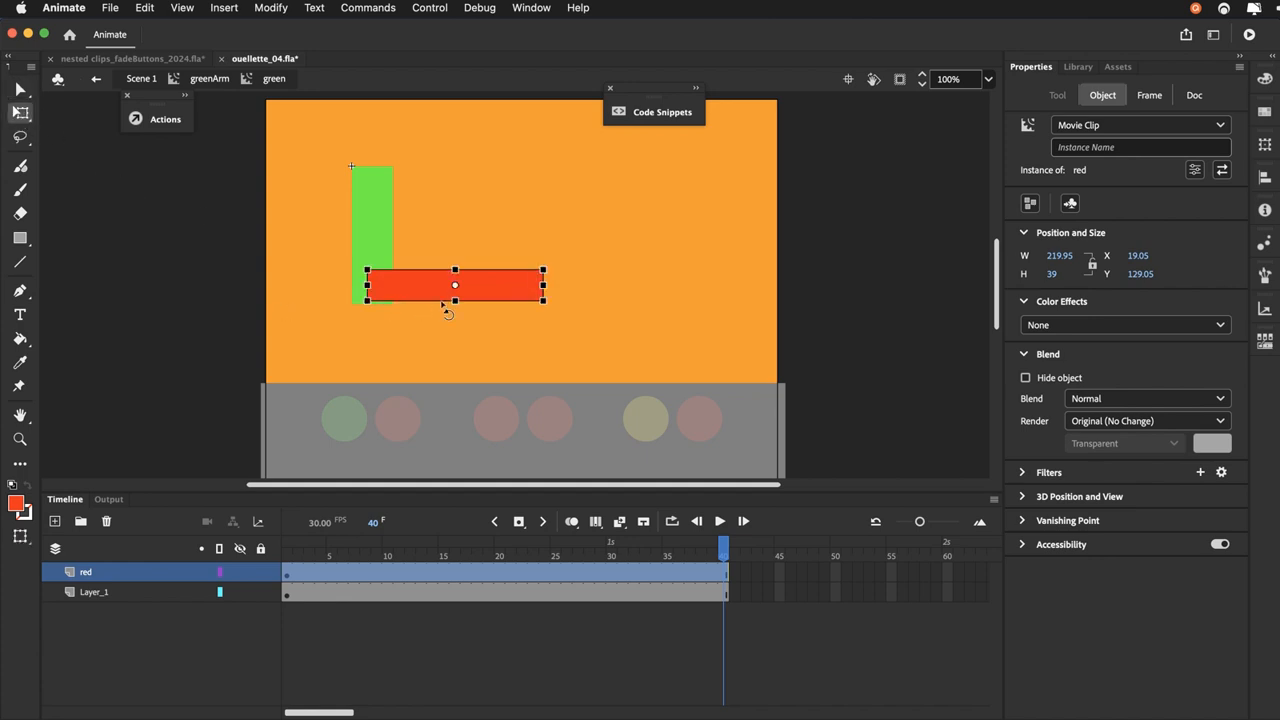
pyautogui.moveTo(455, 286); pyautogui.dragTo(380, 289)
# Create a motion tween on the red layer and insert a keyframe at frame 40
pyautogui.rightClick(291, 577)
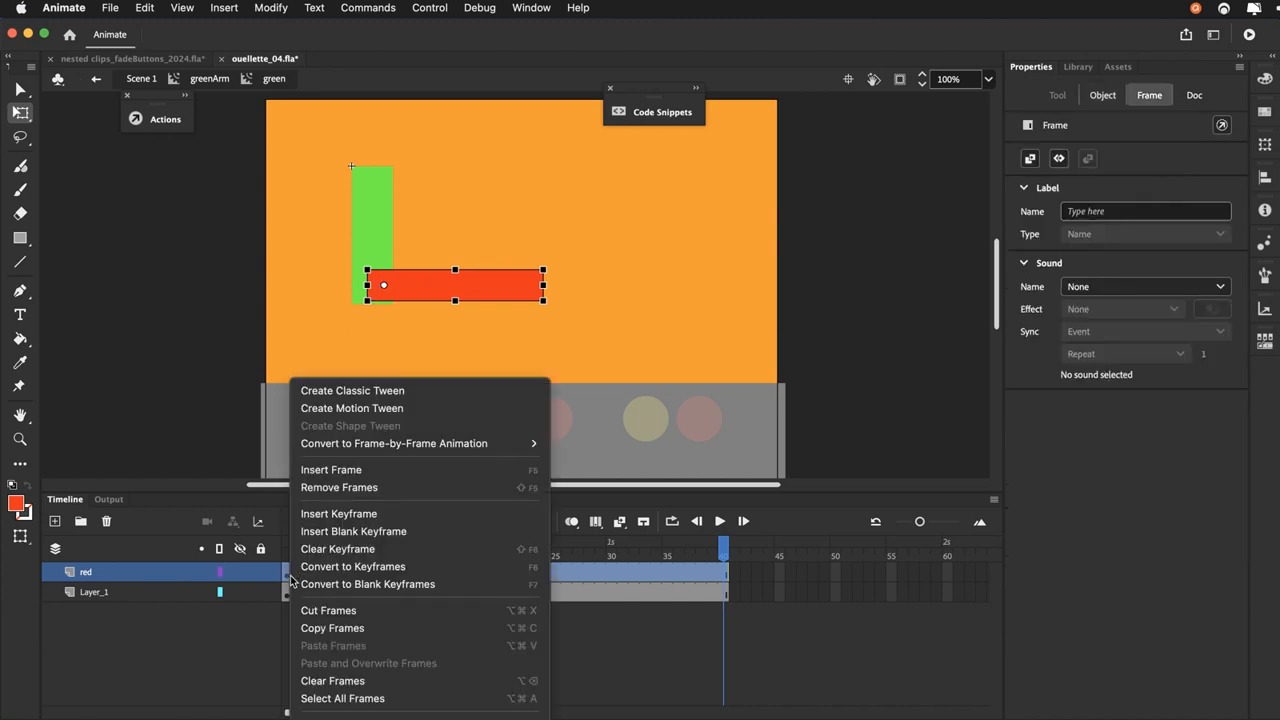
pyautogui.click(312, 410)
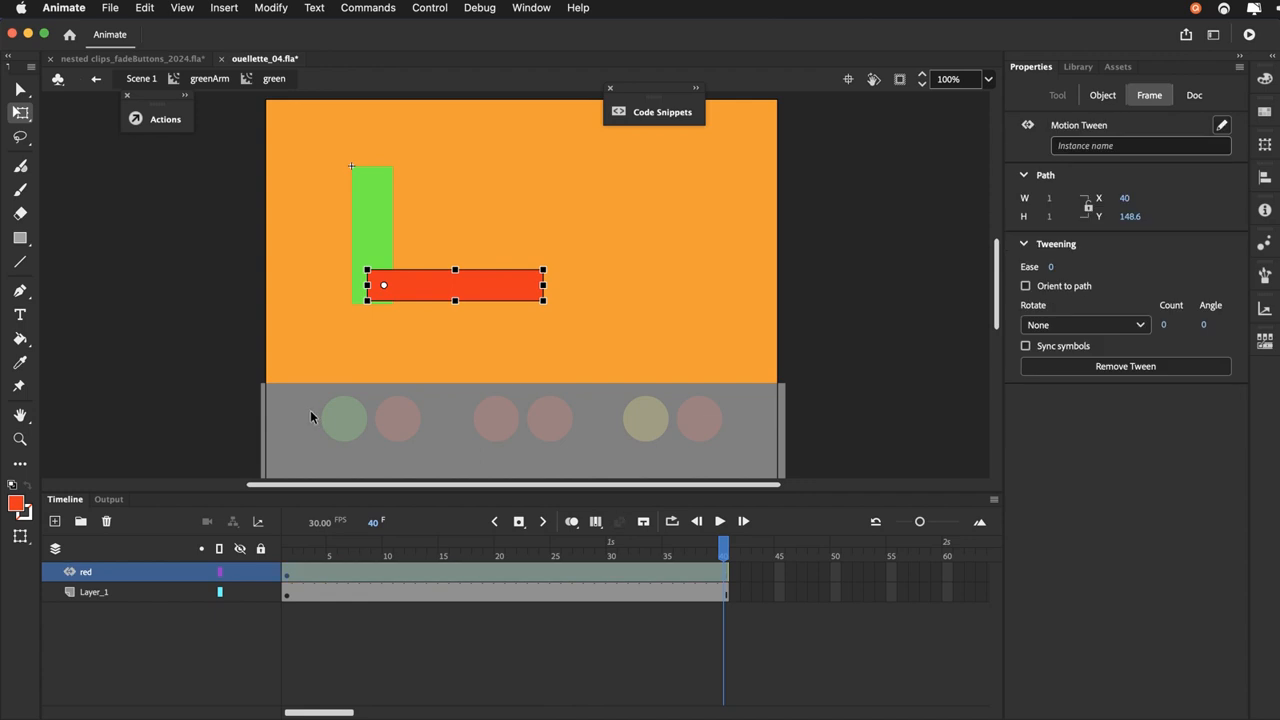
pyautogui.click(723, 552)
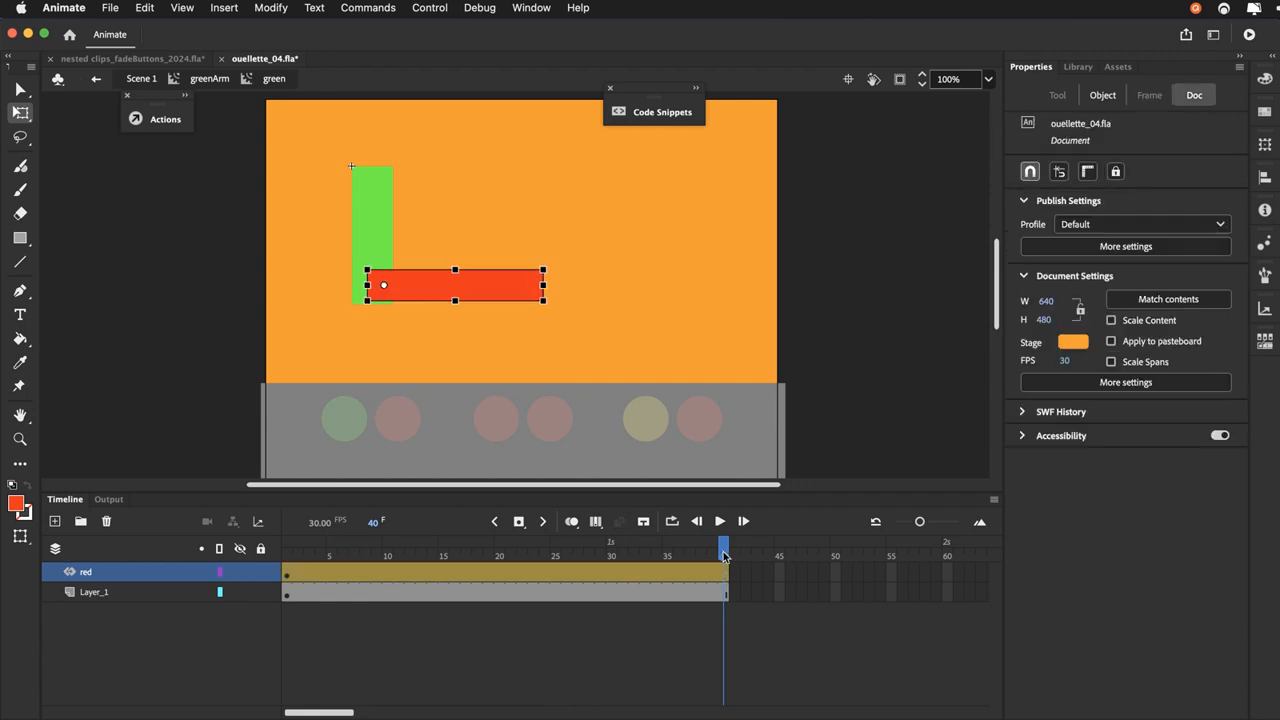
pyautogui.press('F6')
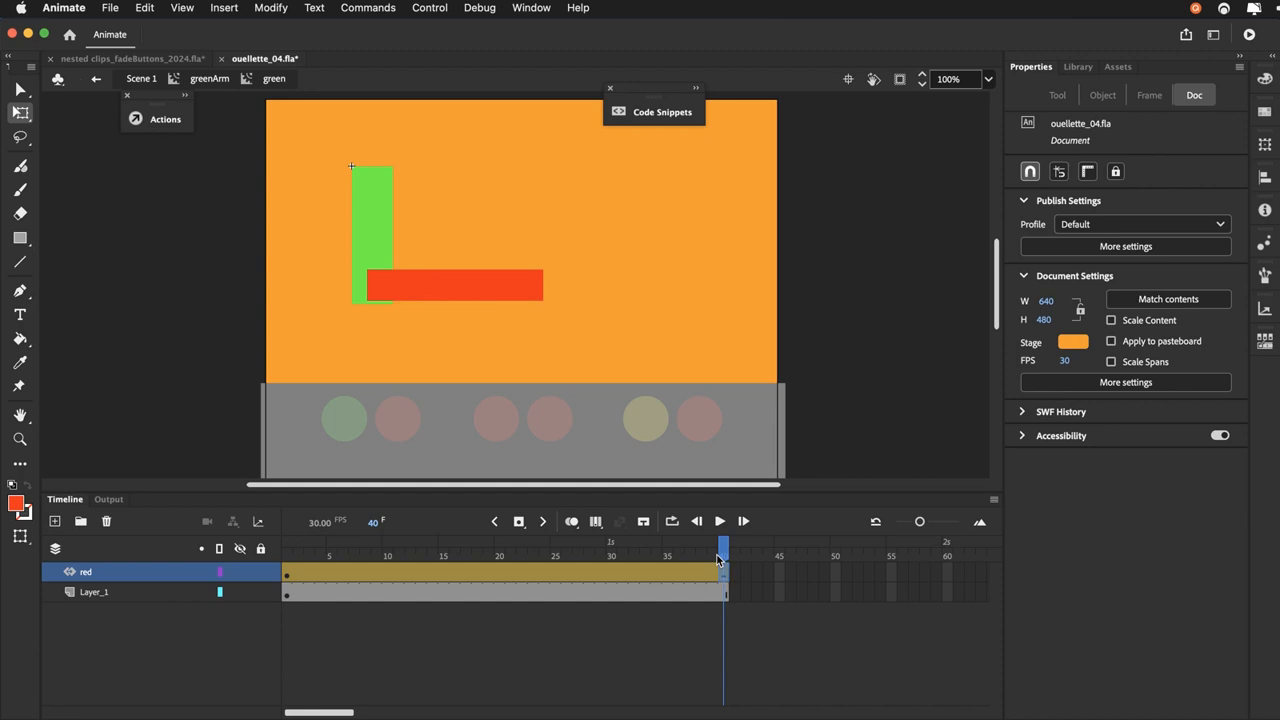
# At frame 20, rotate the red bar counterclockwise about its pivot to an upward diagonal, and save the document
pyautogui.moveTo(723, 552); pyautogui.dragTo(505, 548)
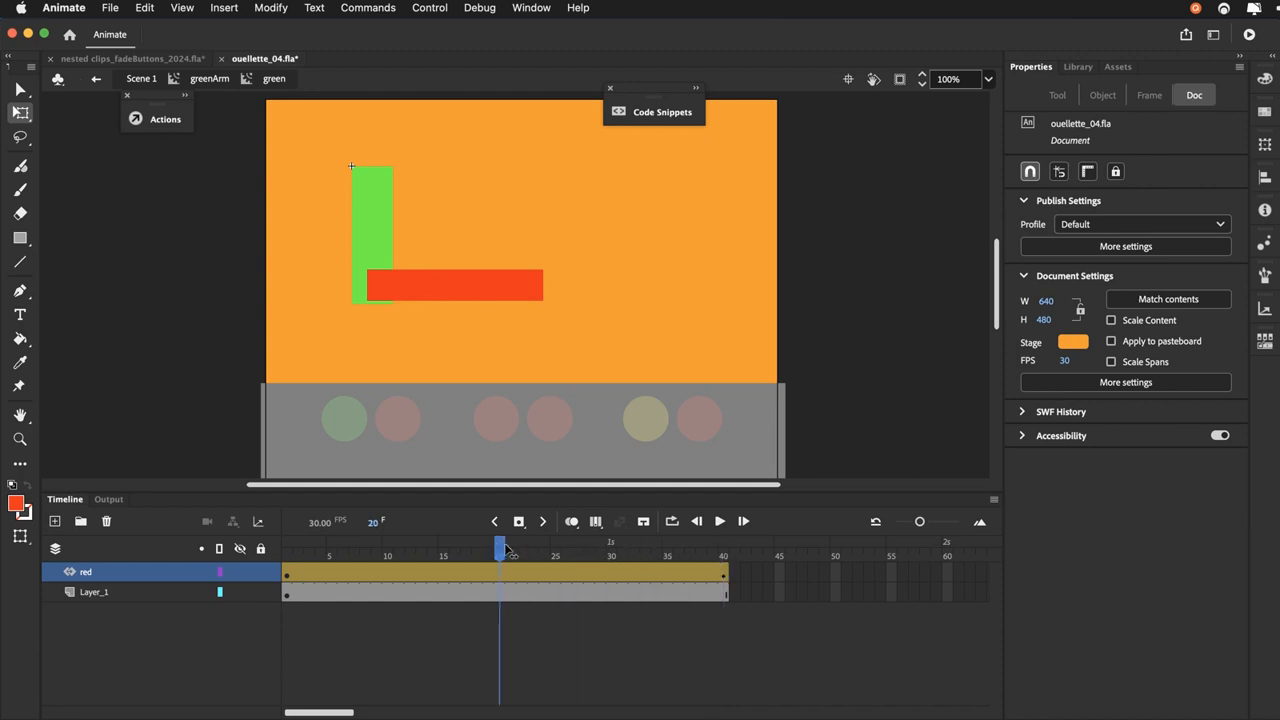
pyautogui.click(397, 284)
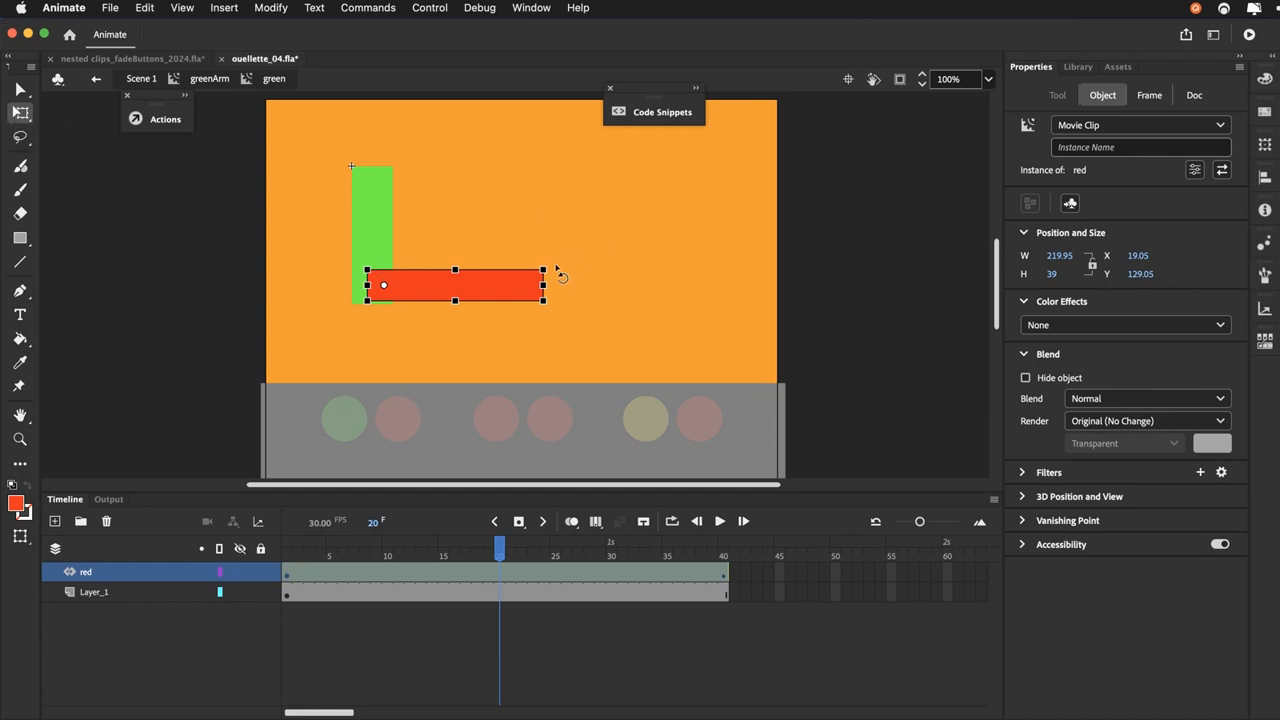
pyautogui.moveTo(557, 269); pyautogui.dragTo(511, 177)
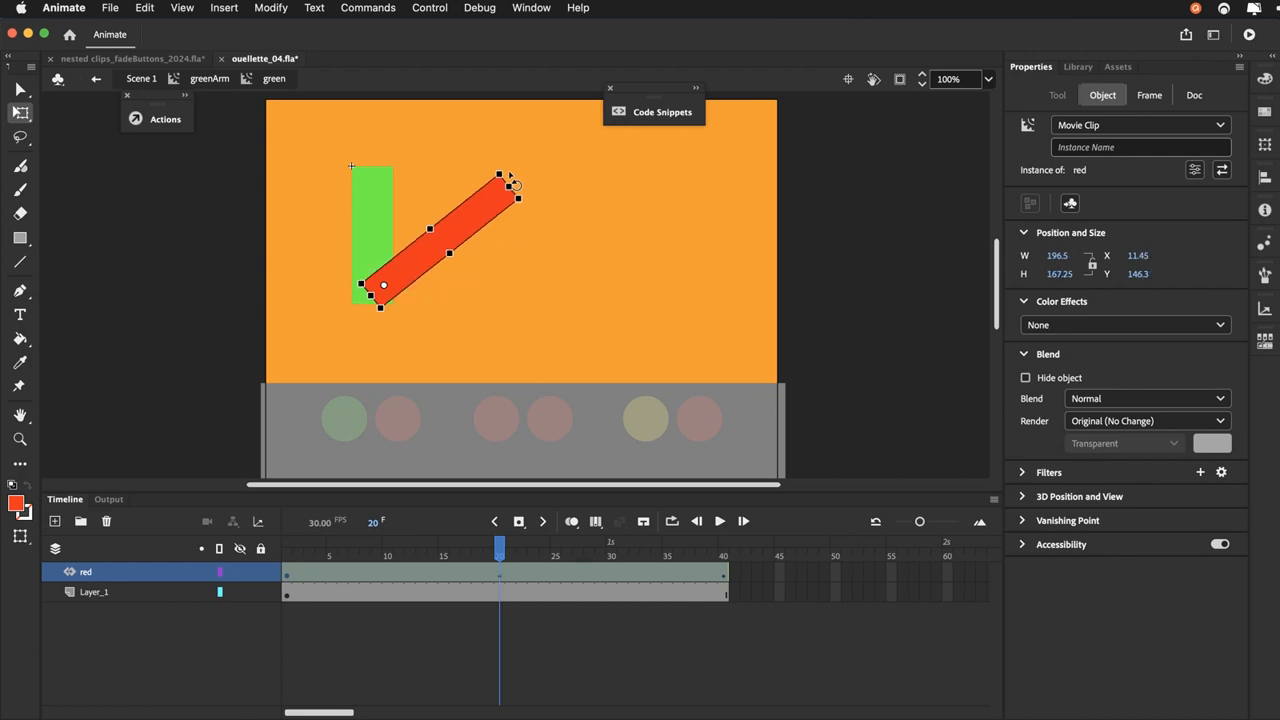
pyautogui.moveTo(289, 558); pyautogui.dragTo(761, 534)
pyautogui.click(107, 8)
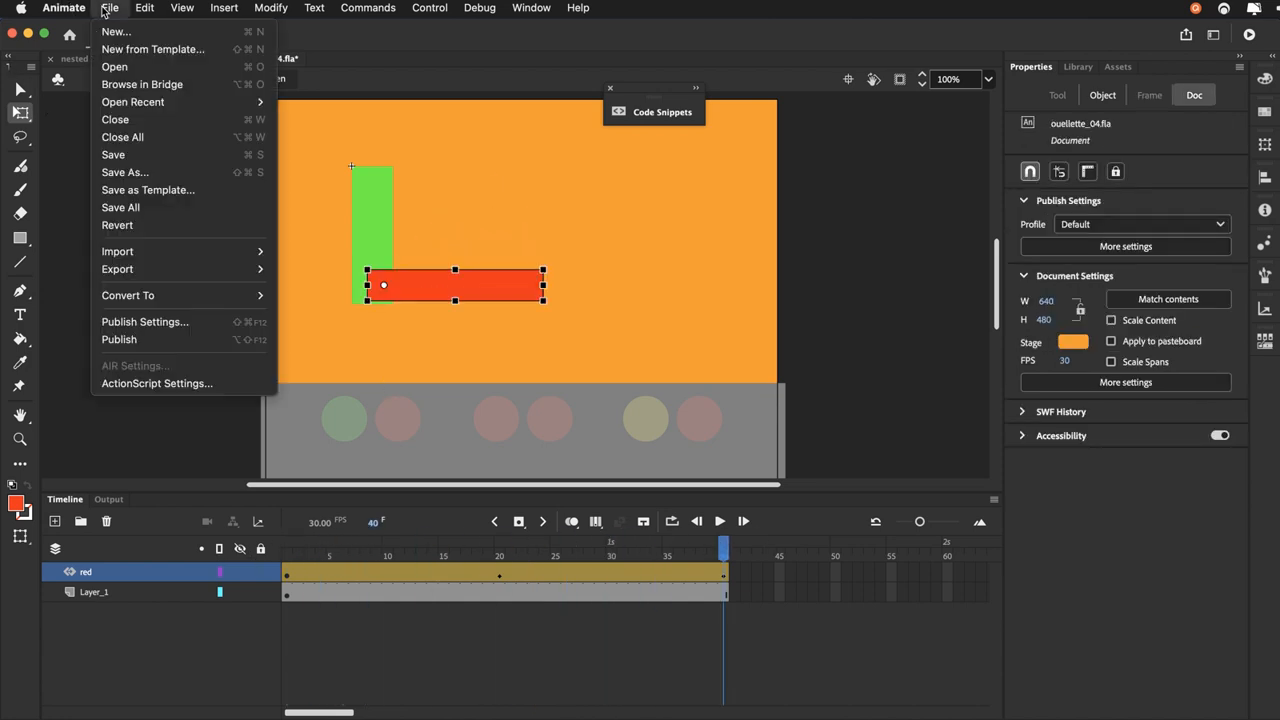
pyautogui.click(115, 155)
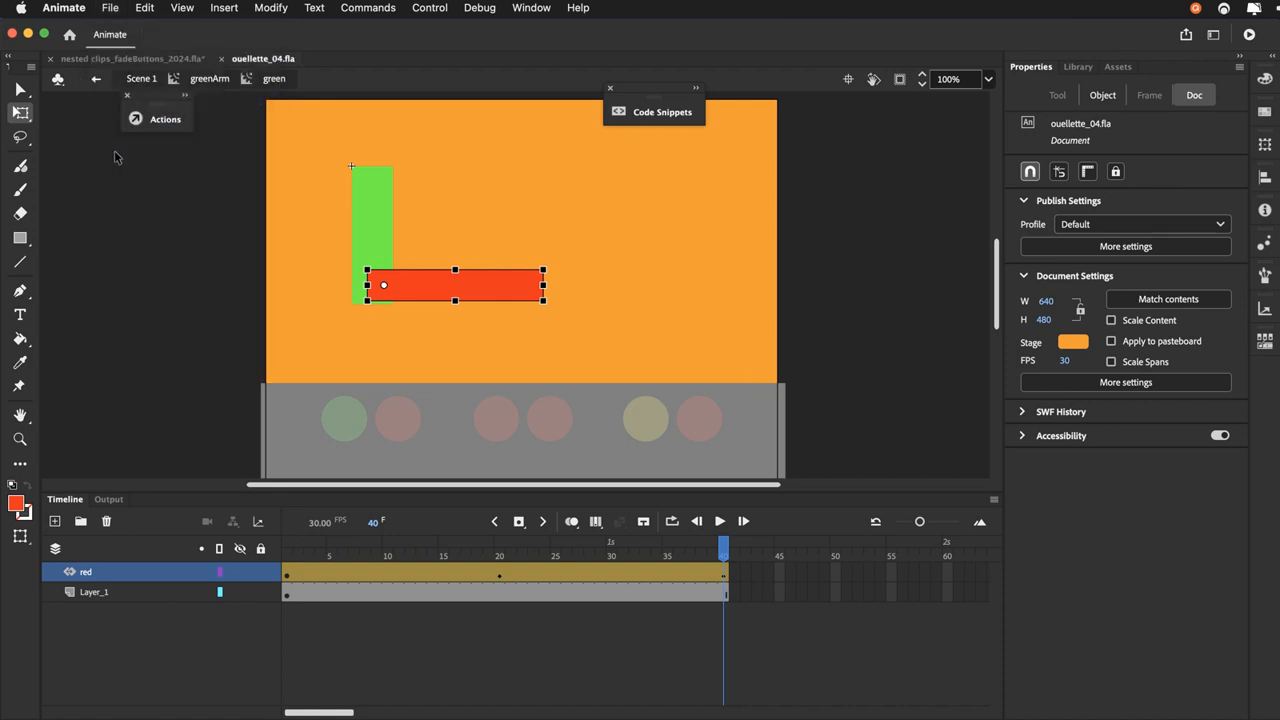
# Open the nested red clip for editing from frame 1 and extend its Layer_1 to frame 40
pyautogui.click(15, 91)
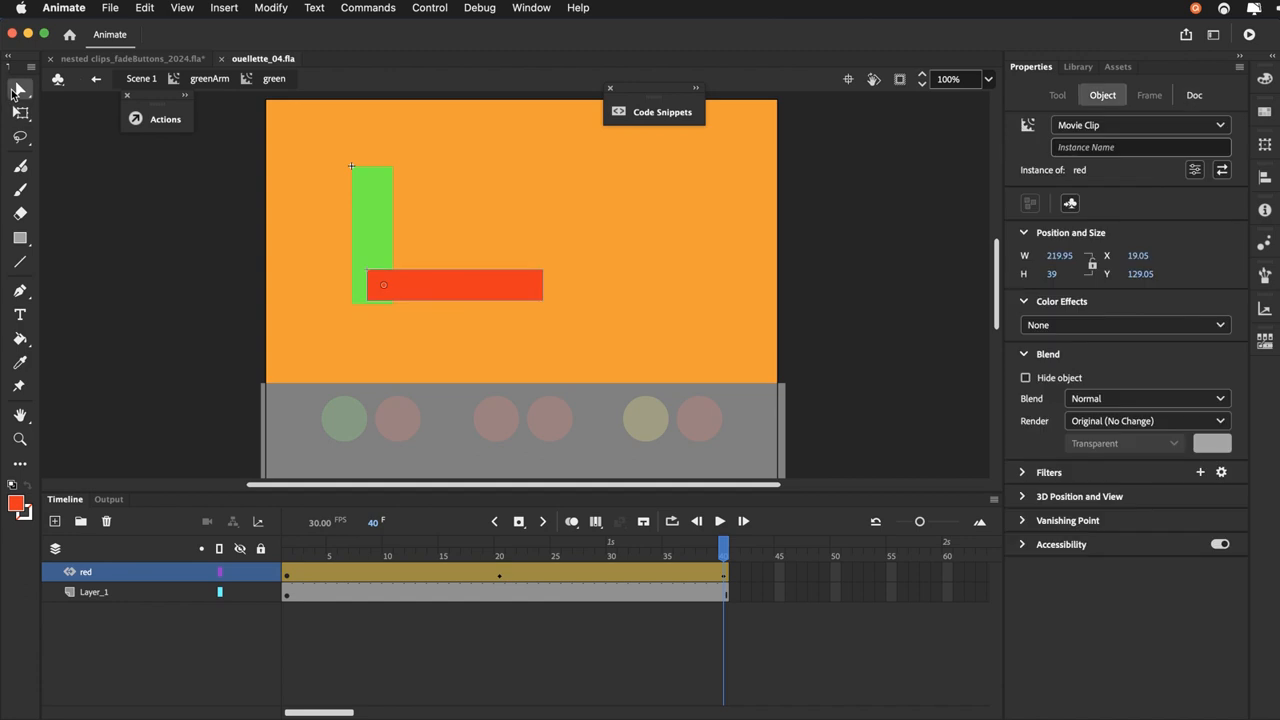
pyautogui.click(443, 285)
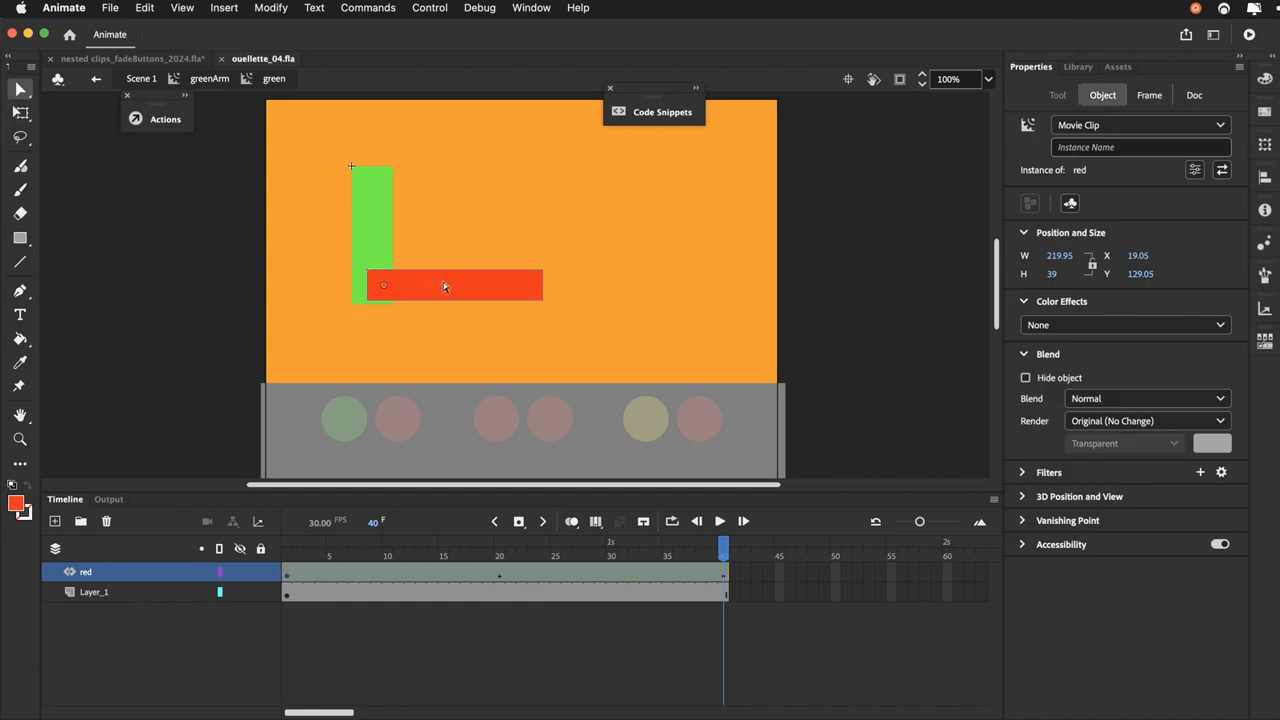
pyautogui.click(429, 336)
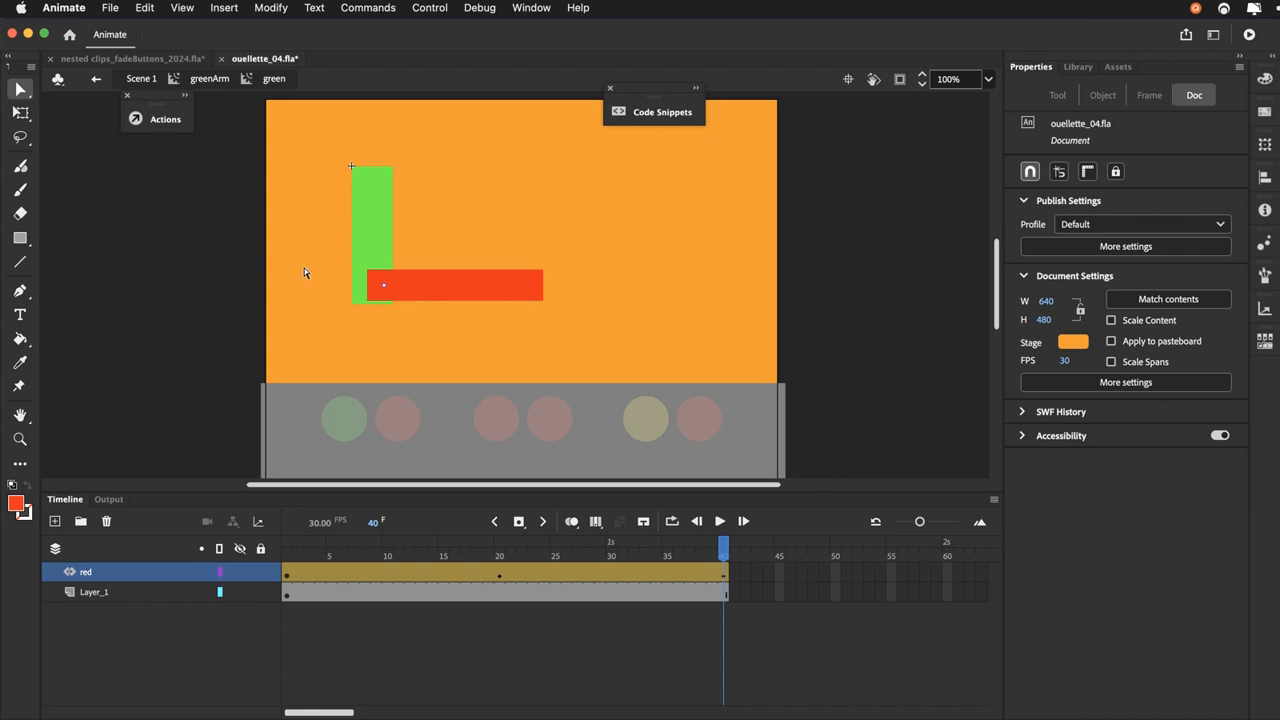
pyautogui.click(436, 301)
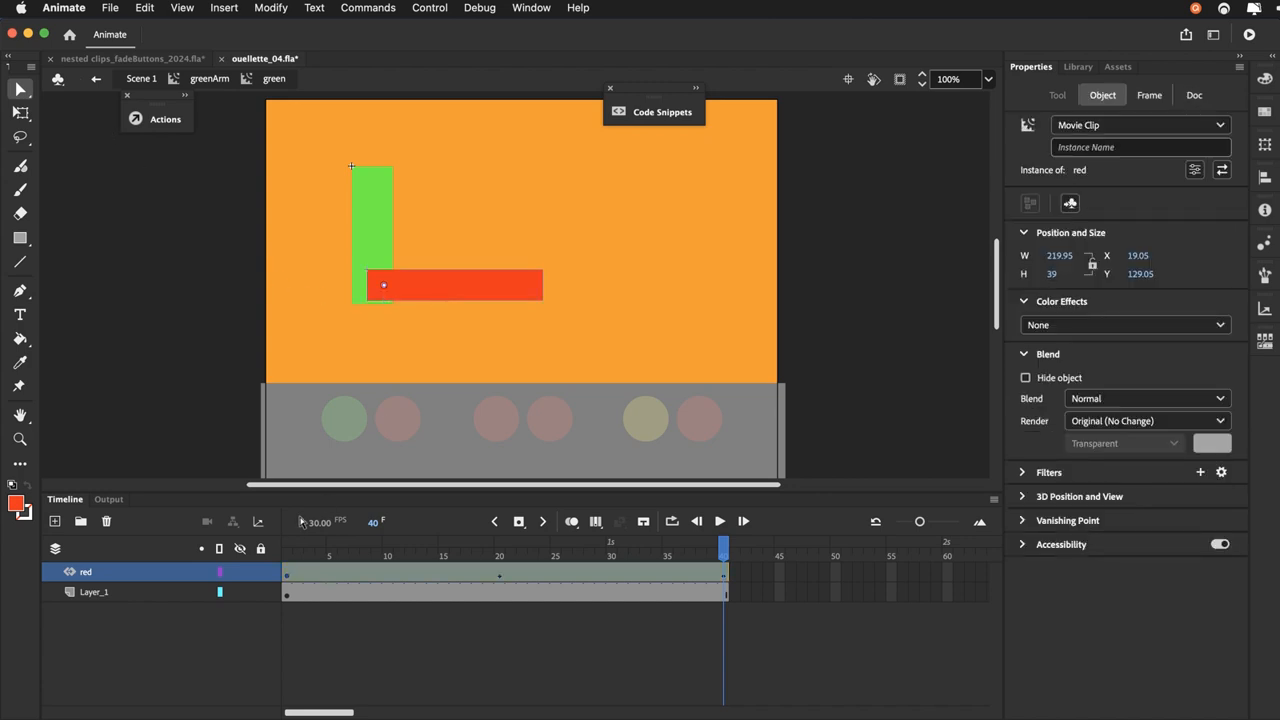
pyautogui.click(292, 553)
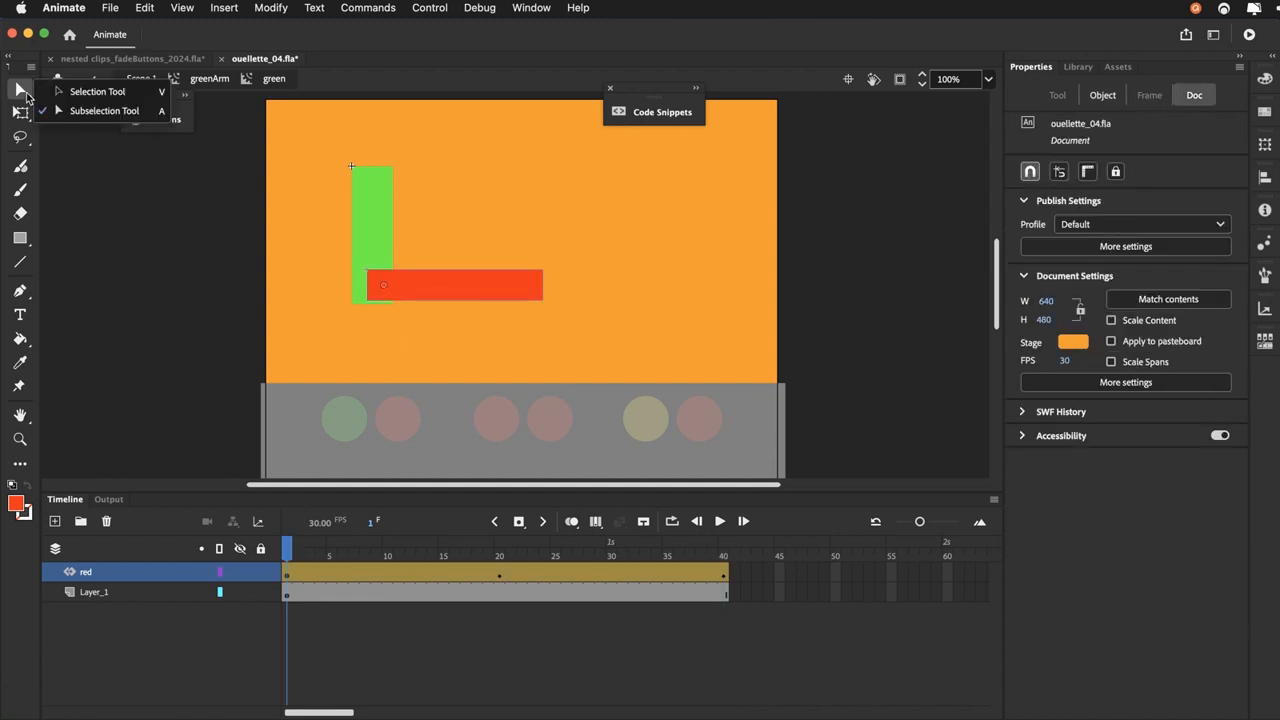
pyautogui.click(97, 91)
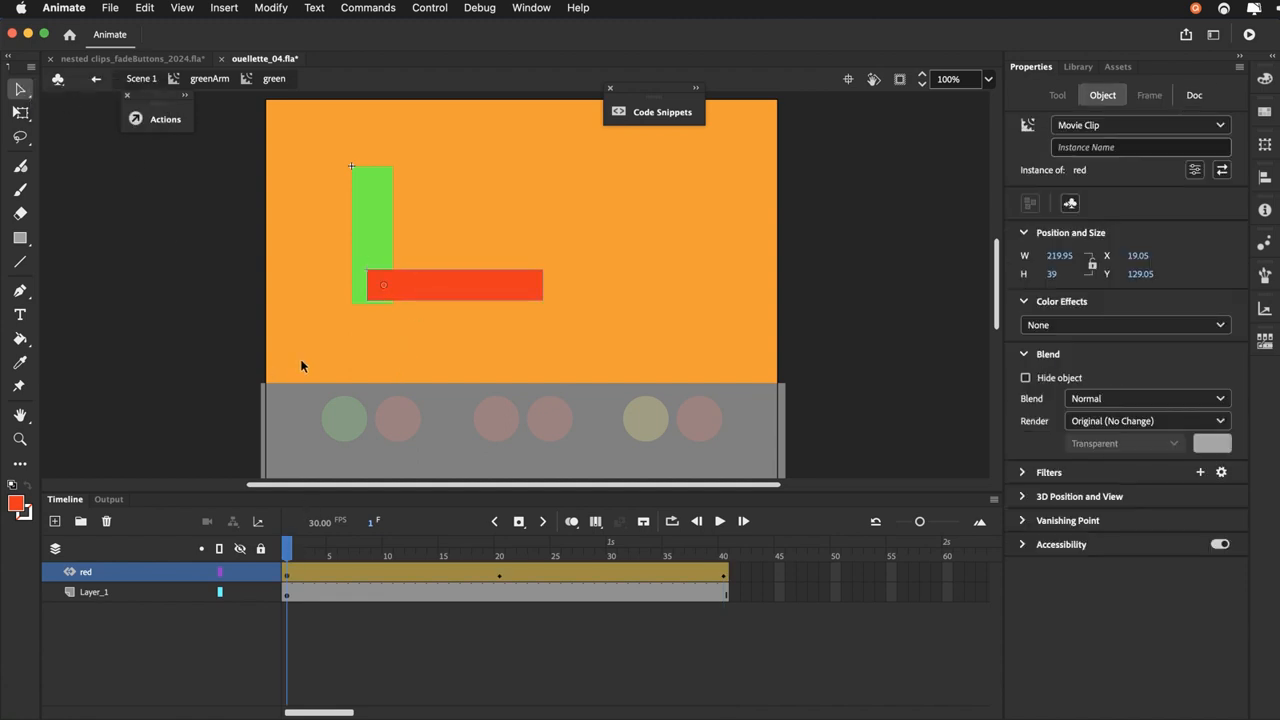
pyautogui.doubleClick(490, 290)
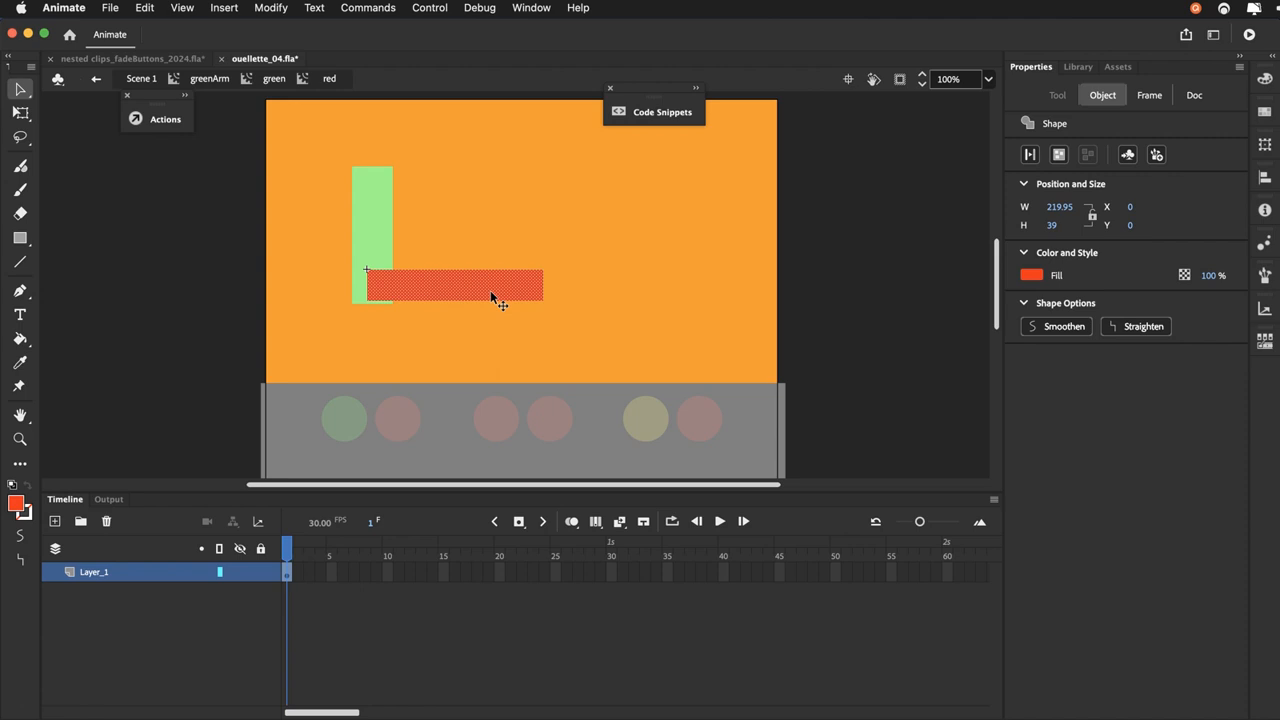
pyautogui.click(723, 576)
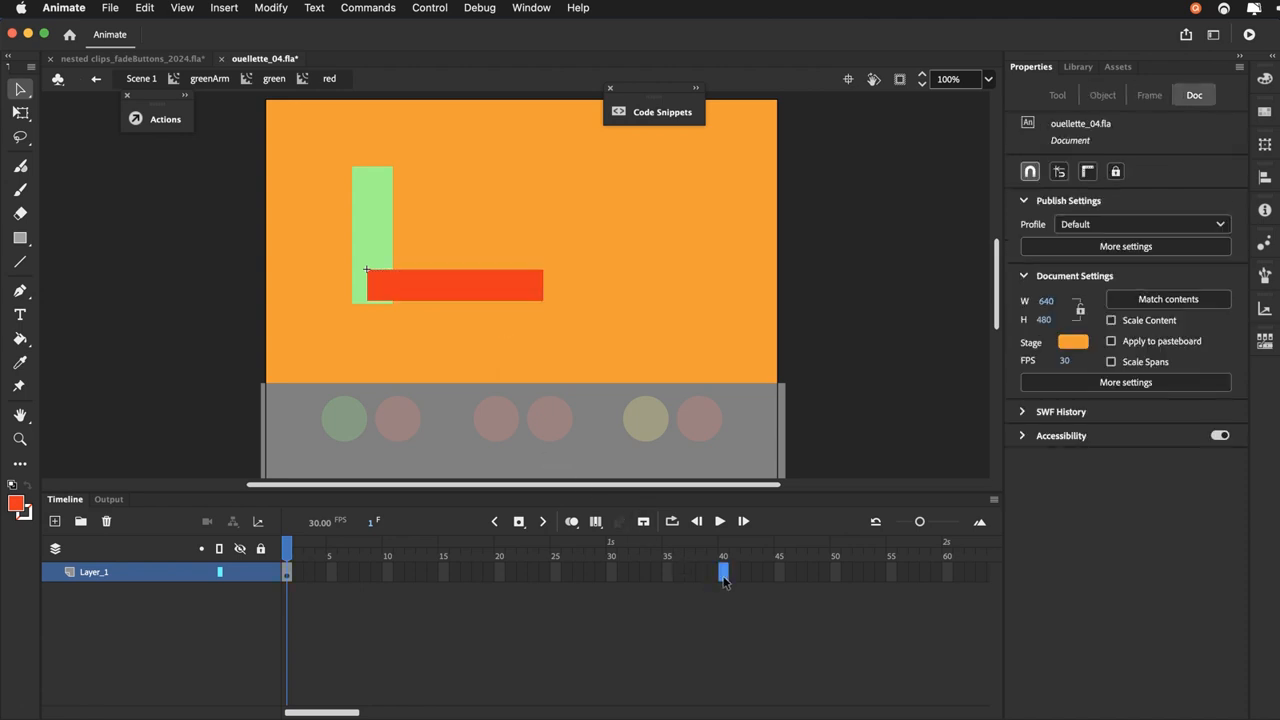
pyautogui.press('F5')
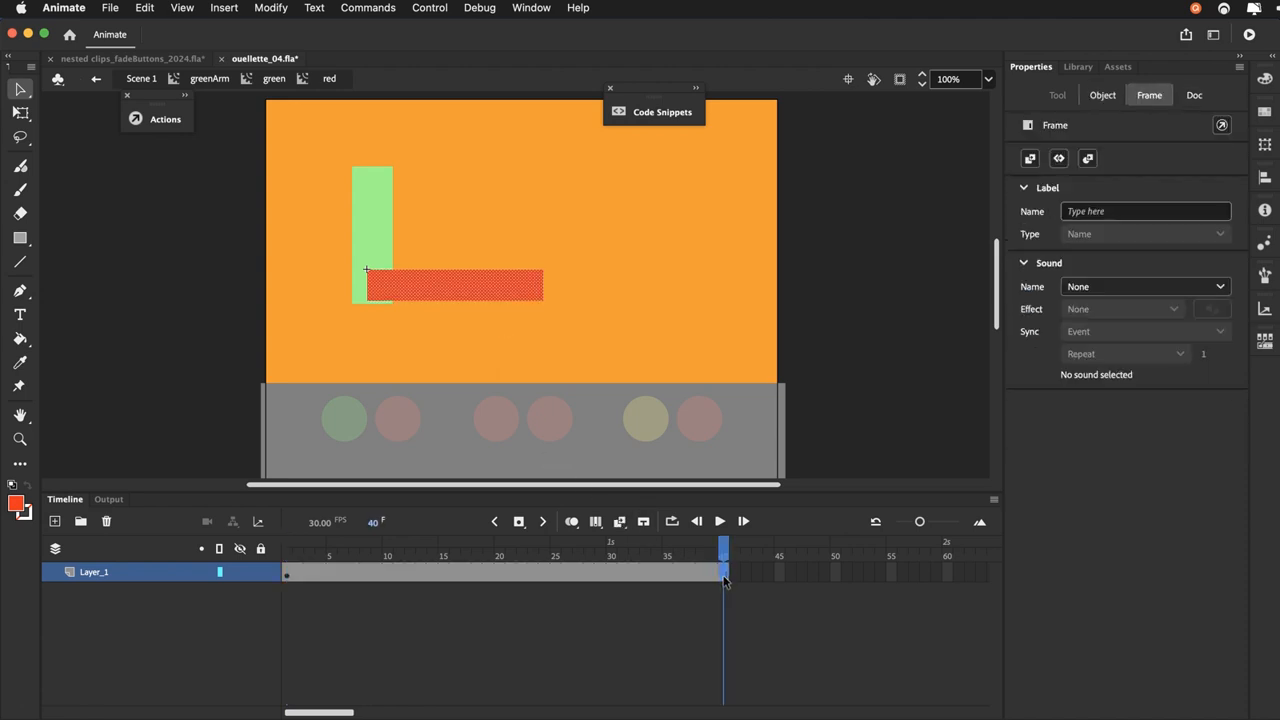
# Add a layer named yellow above Layer_1 in the red clip
pyautogui.click(56, 521)
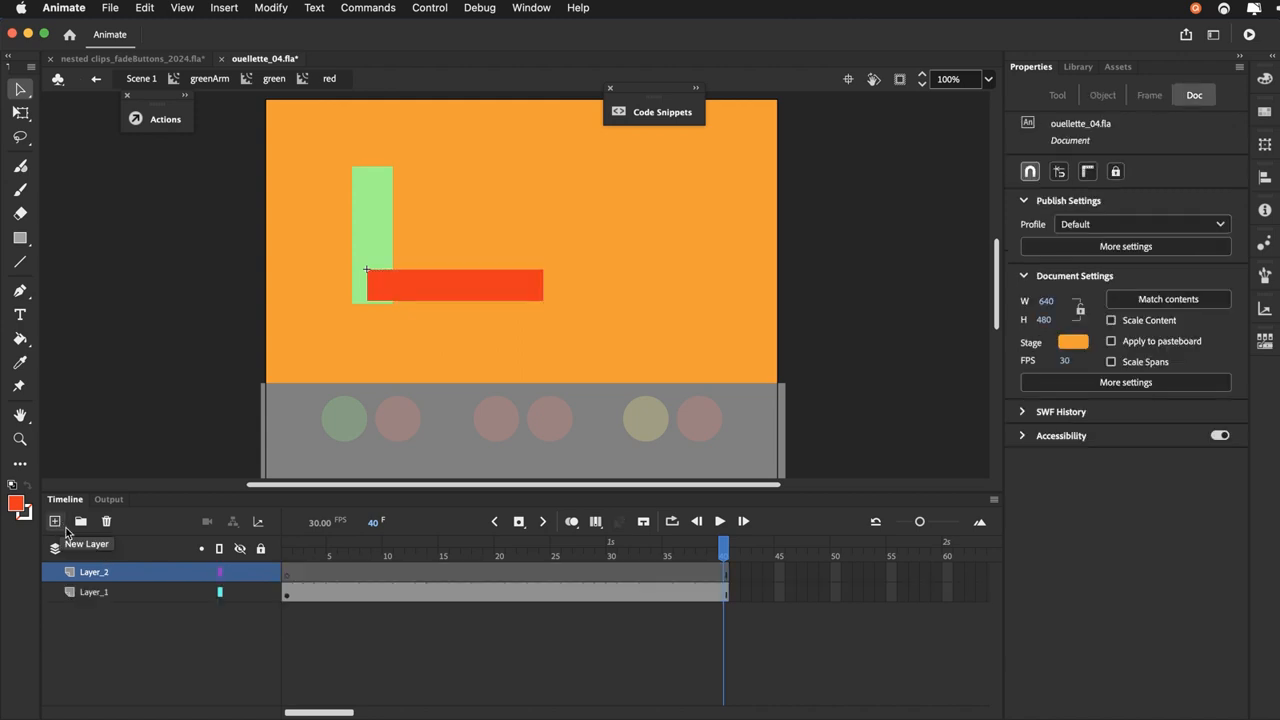
pyautogui.doubleClick(95, 574)
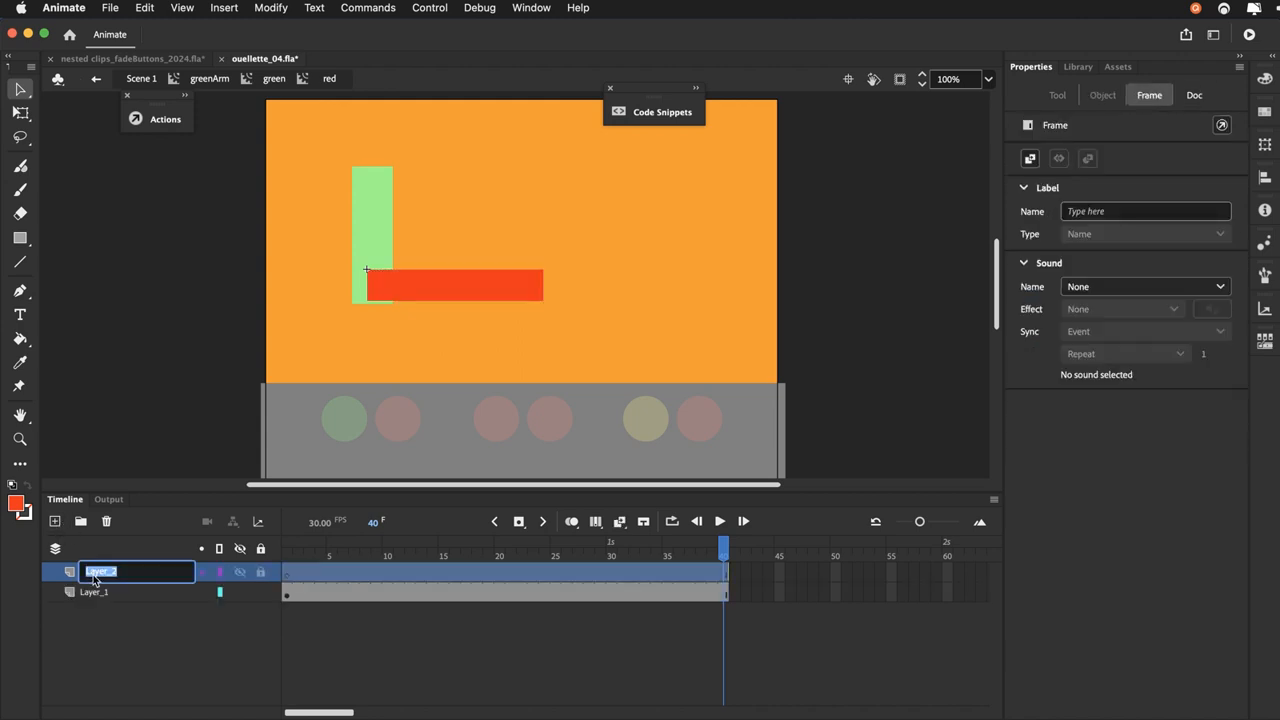
pyautogui.write('yellow')
pyautogui.press('Return')
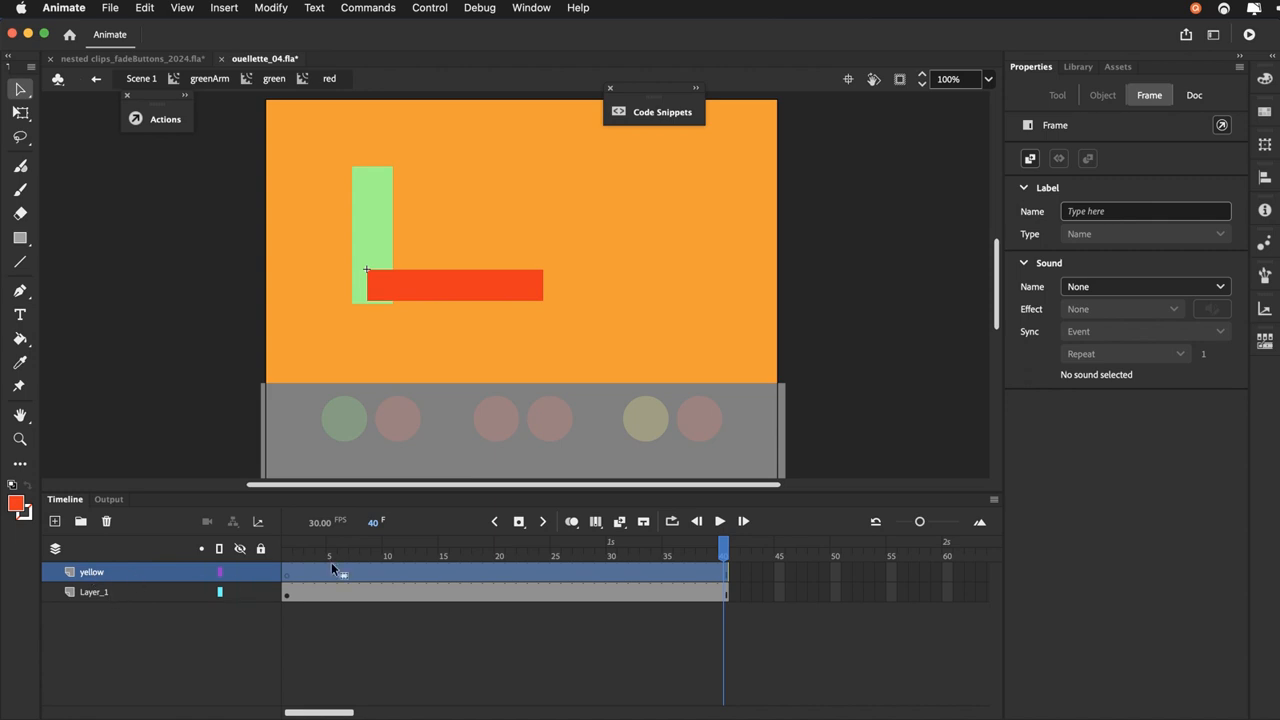
# At frame 1 of the yellow layer, draw a vertical yellow rectangle about 29 by 84 px rising from the red bar's right end
pyautogui.click(287, 557)
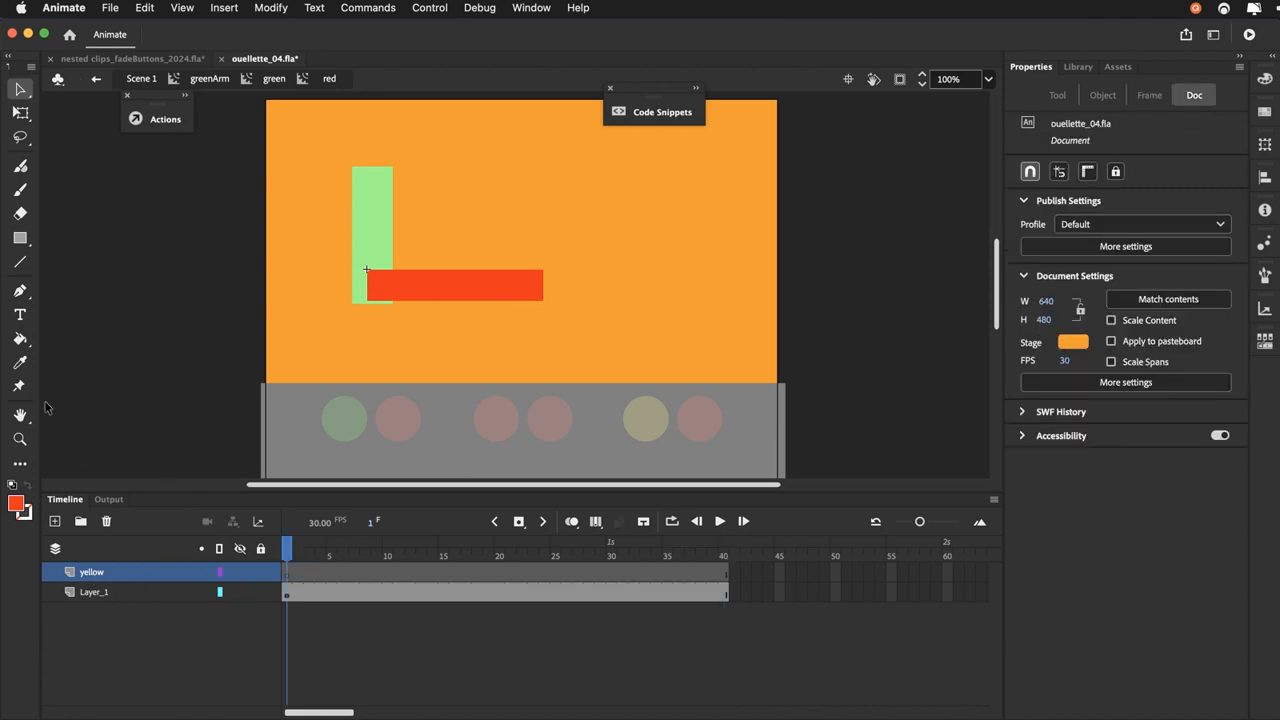
pyautogui.click(21, 241)
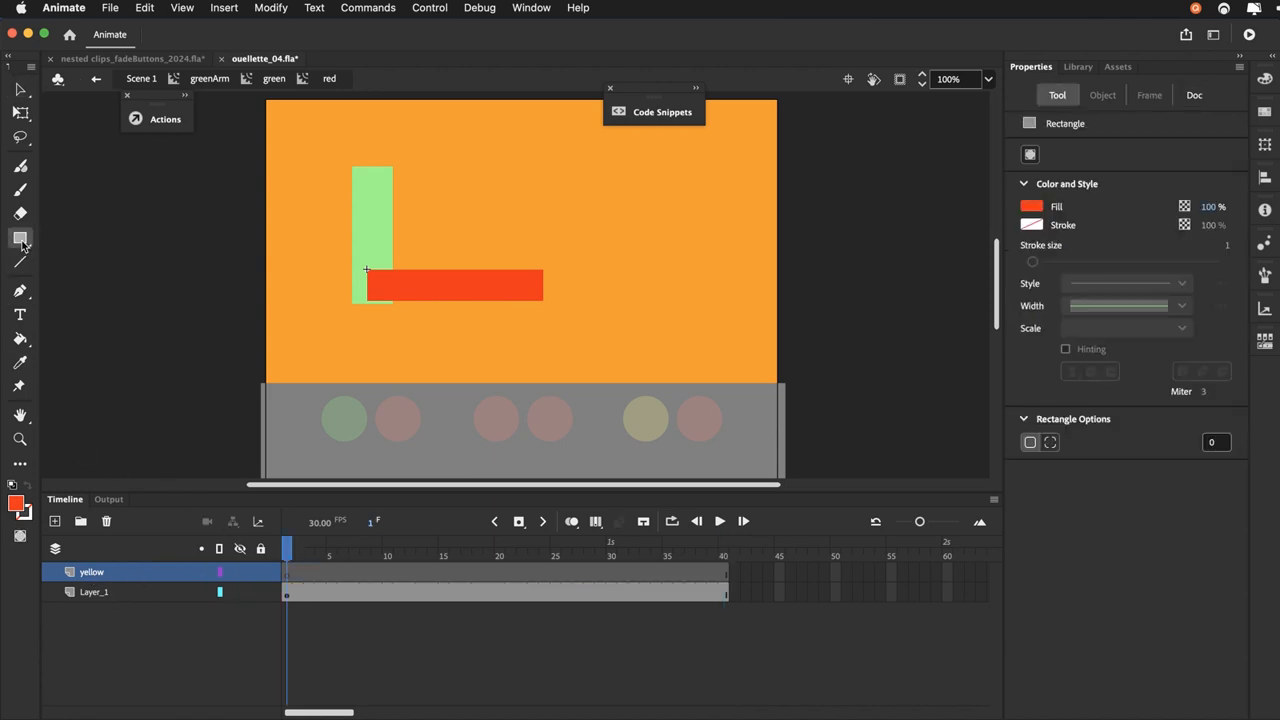
pyautogui.click(18, 504)
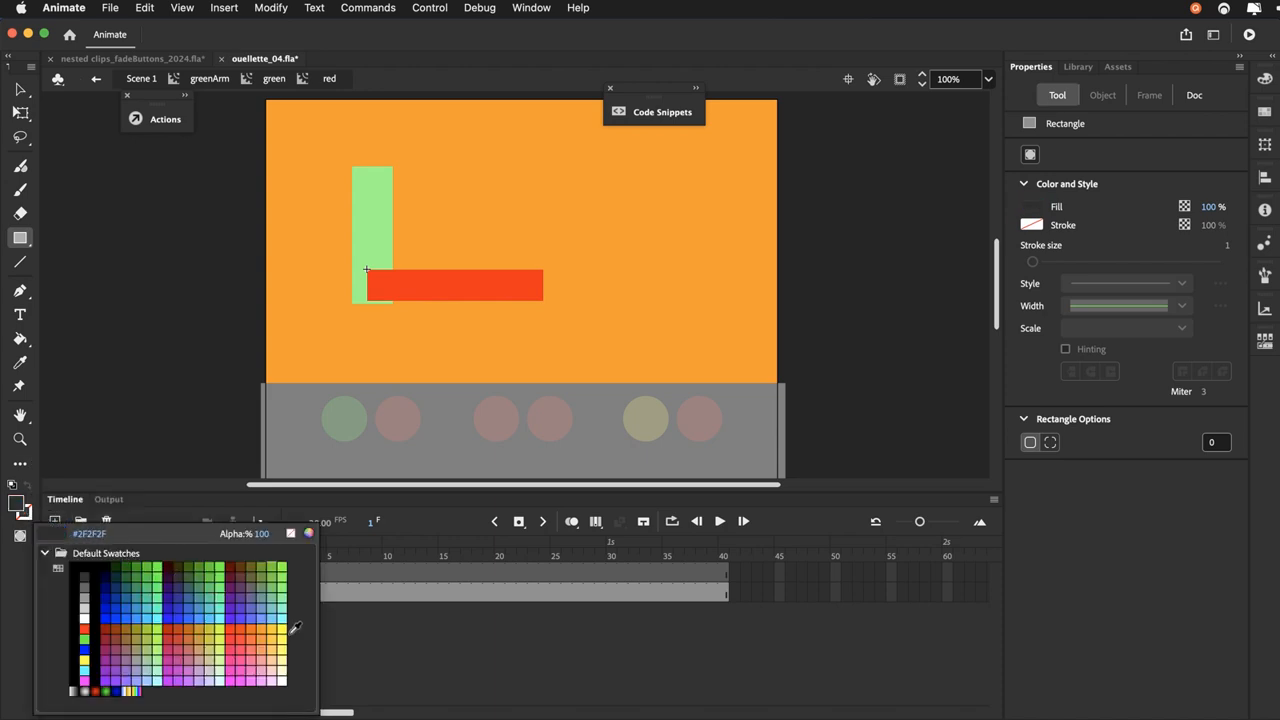
pyautogui.click(282, 628)
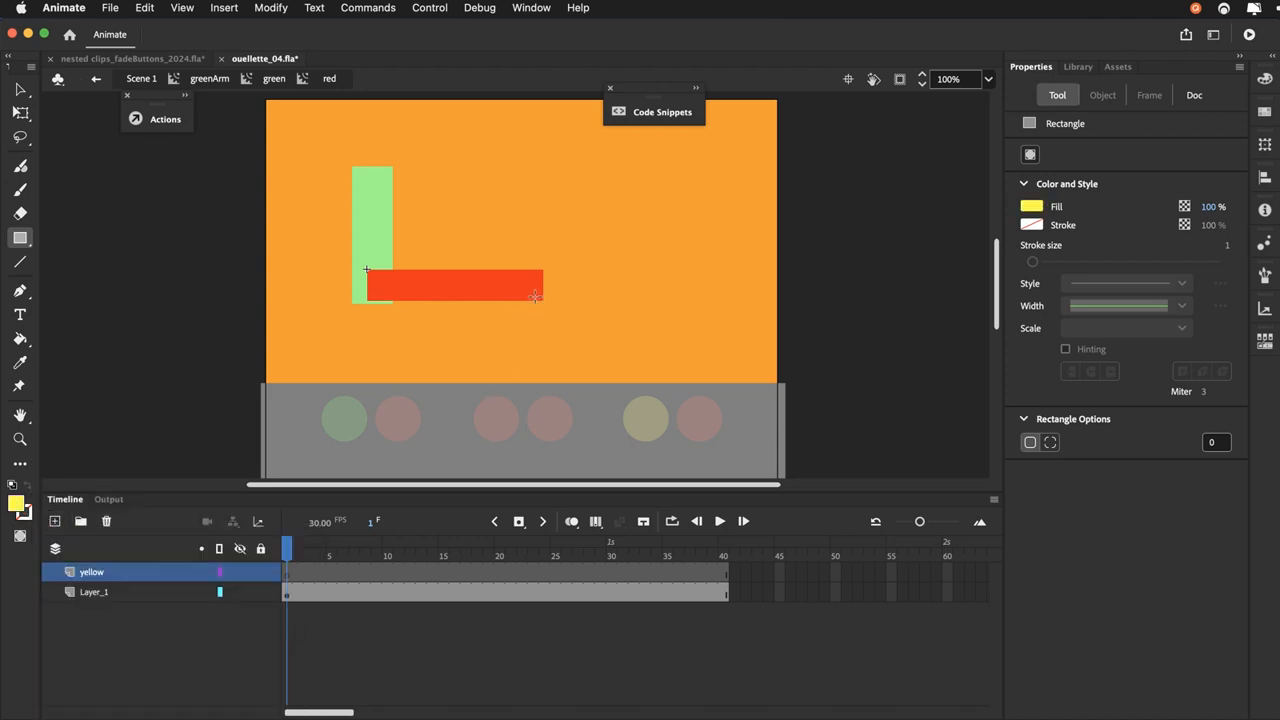
pyautogui.moveTo(531, 289); pyautogui.dragTo(511, 225)
# Convert the yellow rectangle into a movie clip symbol named yellowArm
pyautogui.click(20, 90)
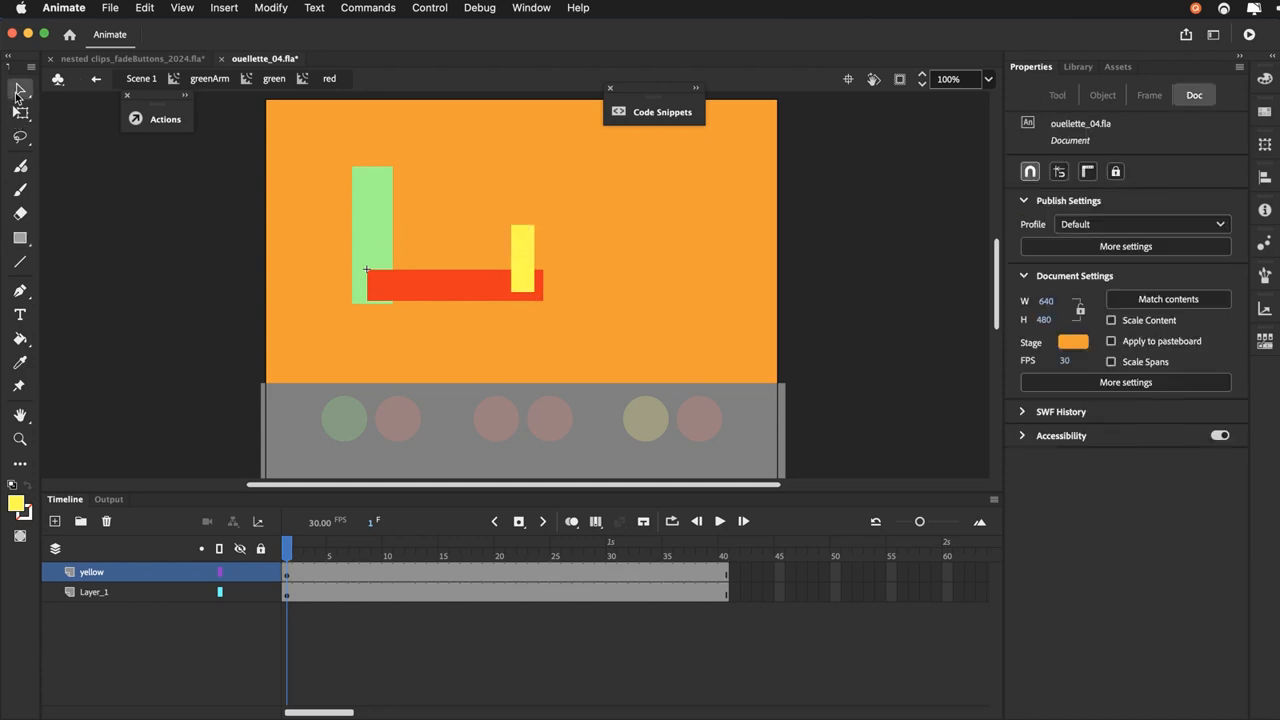
pyautogui.click(516, 254)
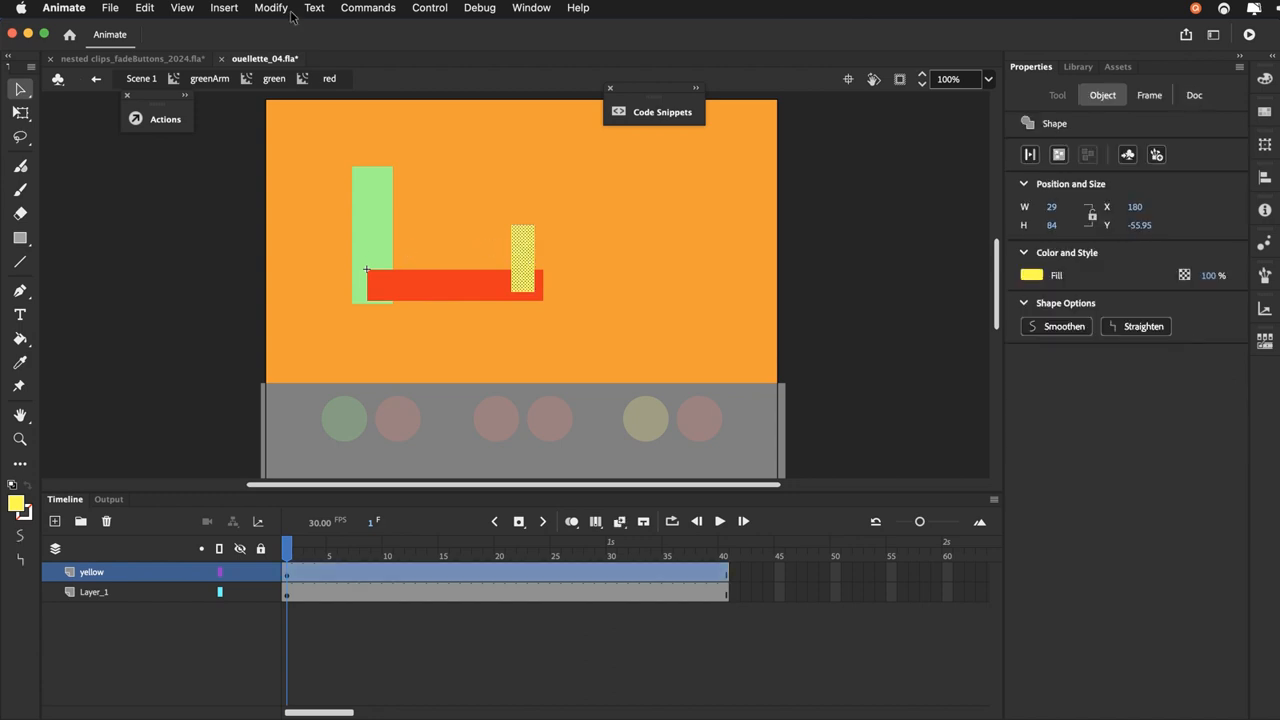
pyautogui.click(272, 8)
pyautogui.click(290, 58)
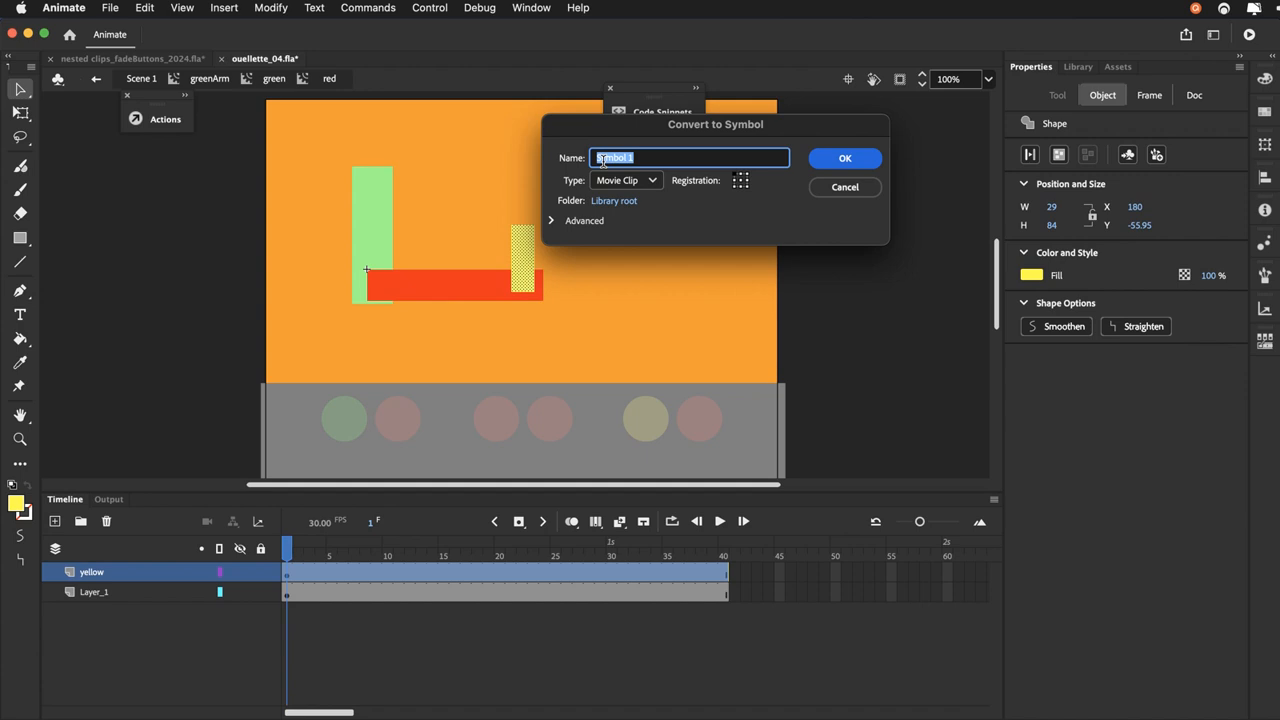
pyautogui.write('yellowArm')
pyautogui.press('Return')
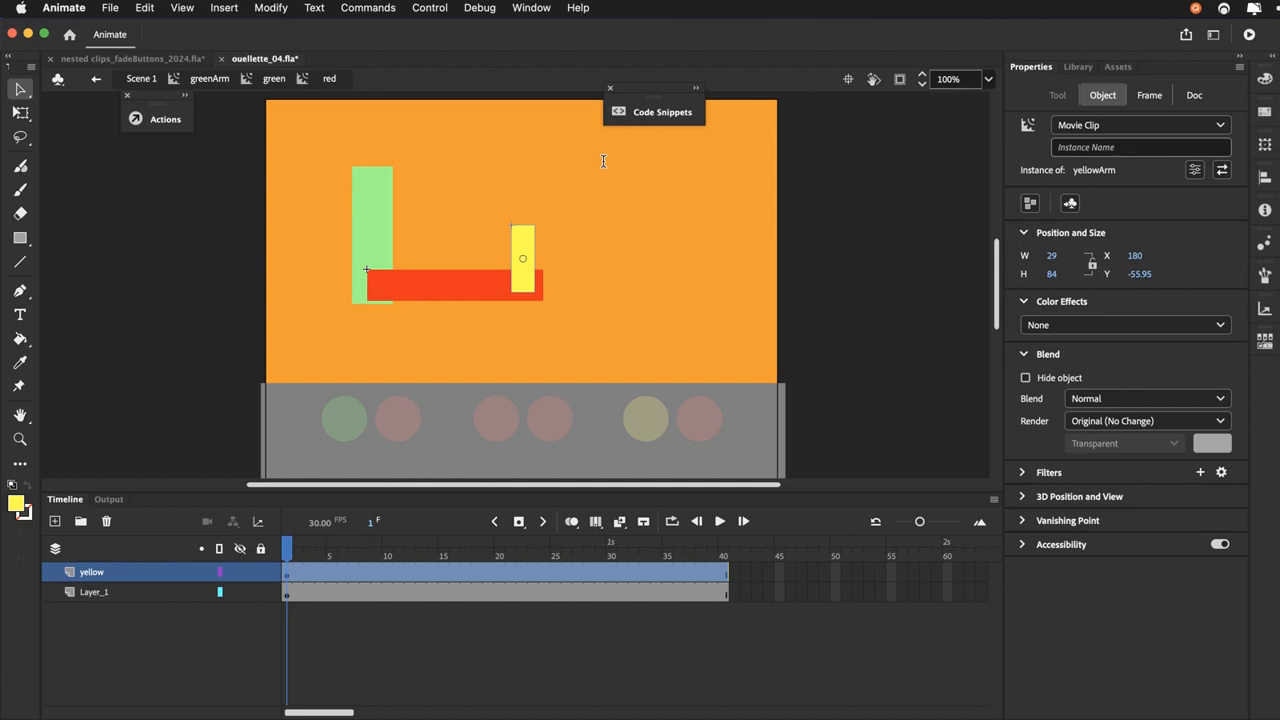
# Move the yellow arm's transformation point near its lower end and create a motion tween on the yellow layer
pyautogui.click(20, 112)
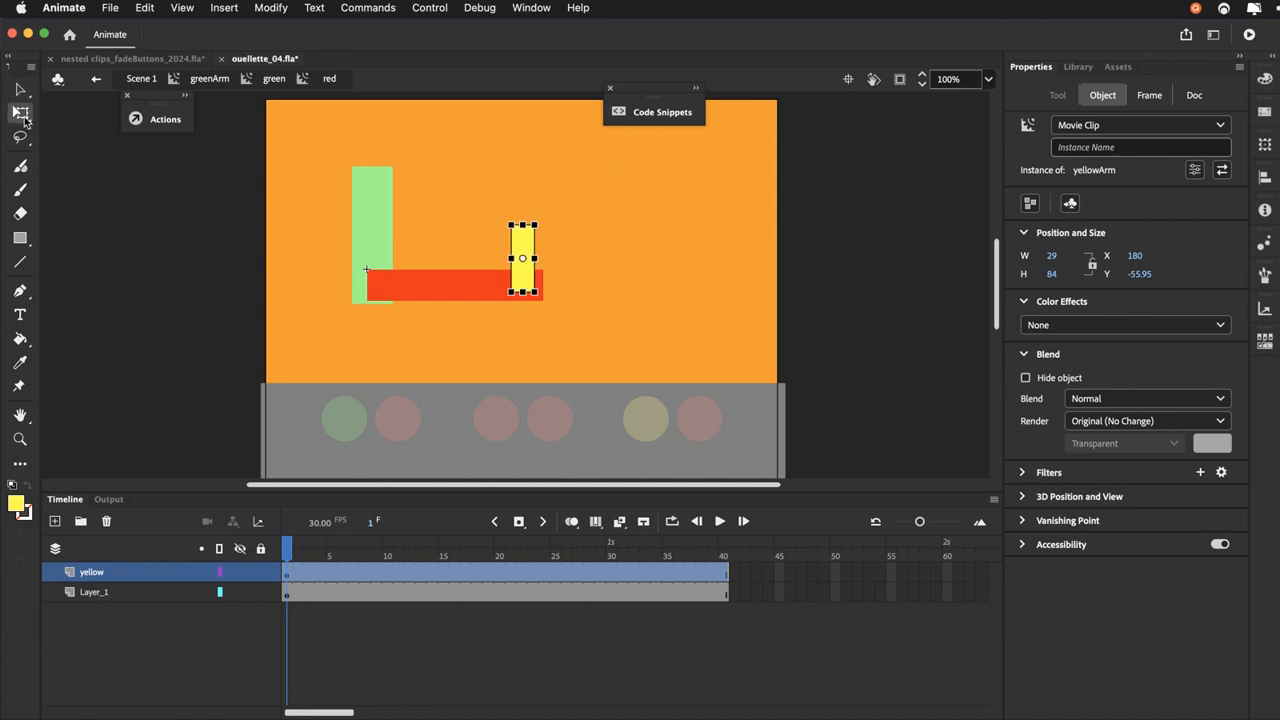
pyautogui.moveTo(522, 258); pyautogui.dragTo(523, 280)
pyautogui.rightClick(289, 574)
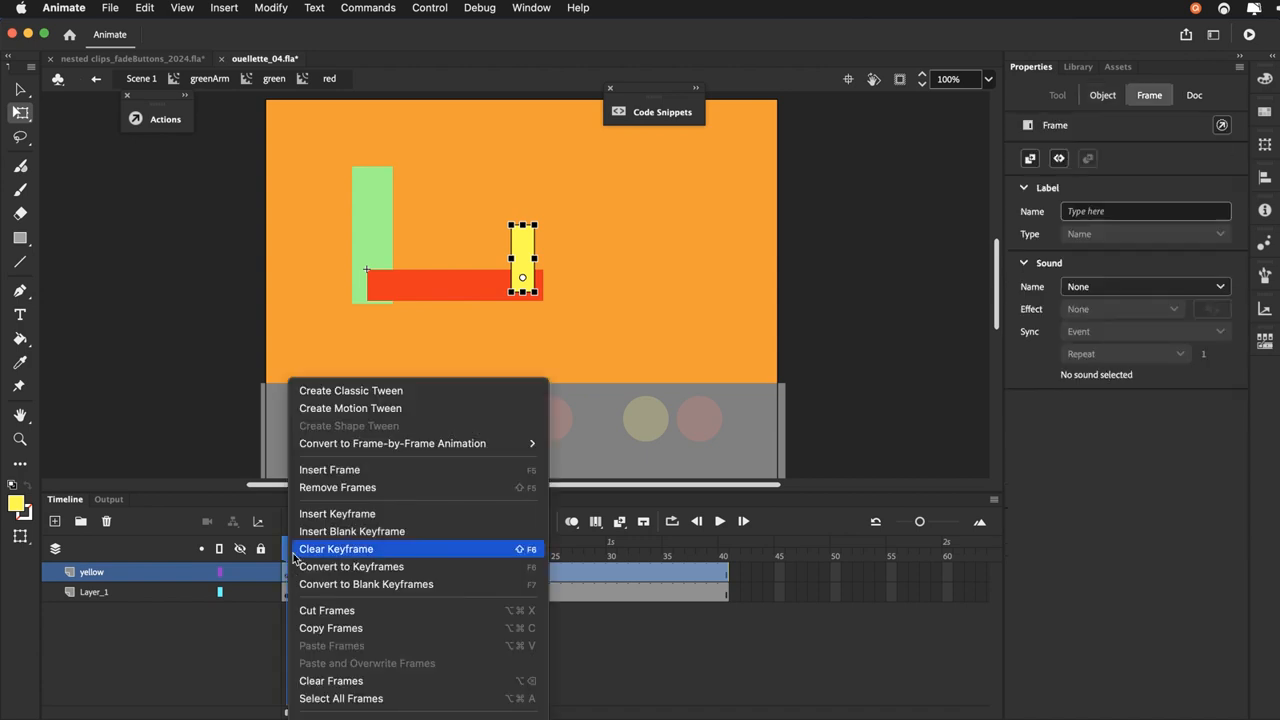
pyautogui.click(304, 414)
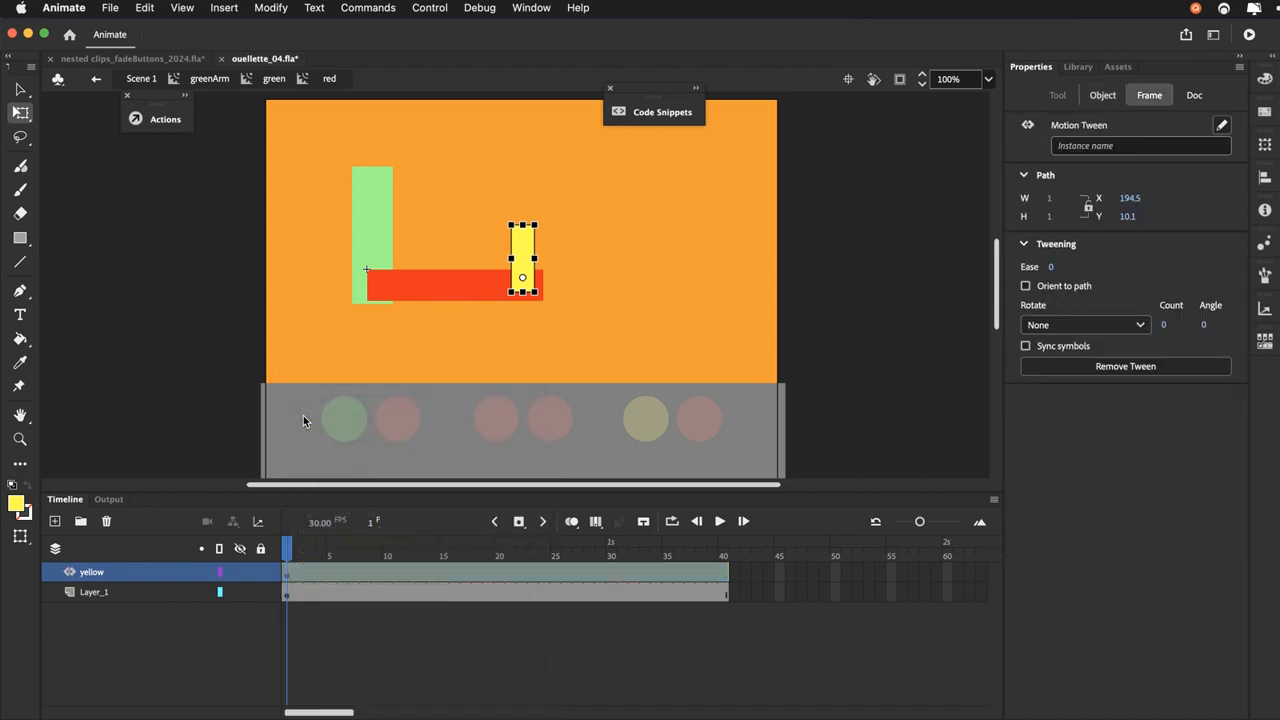
# Add a keyframe at frame 40 of the yellow layer's motion tween, keeping the arm's starting pose
pyautogui.click(293, 553)
pyautogui.moveTo(293, 553); pyautogui.dragTo(723, 550)
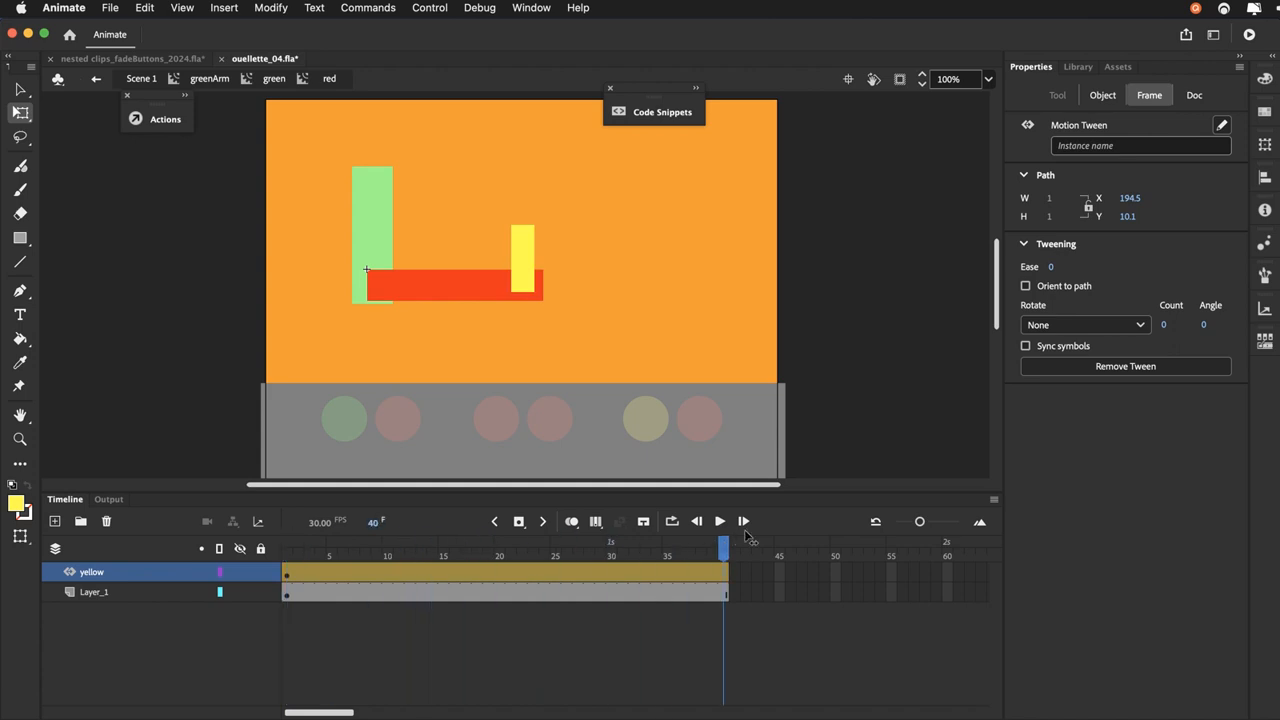
pyautogui.press('F6')
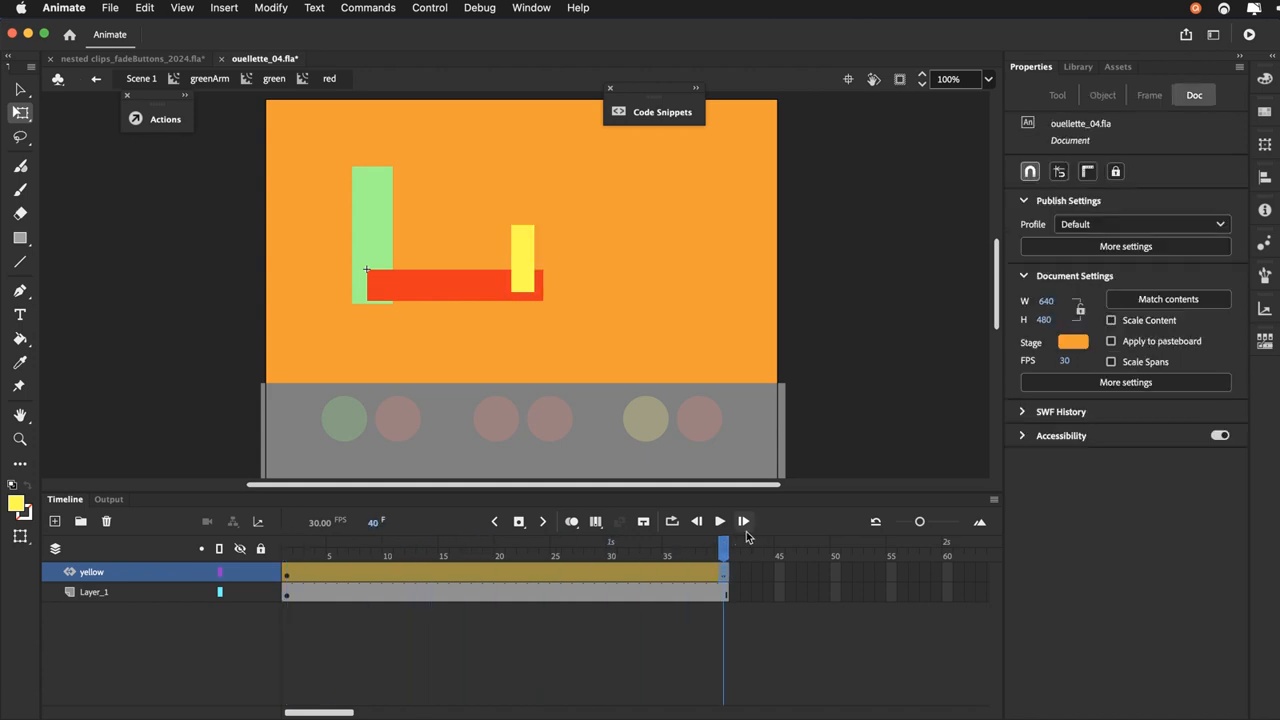
# At frame 20 of the yellow tween, rotate the yellow arm clockwise about its lower pivot and return the playhead to frame 1
pyautogui.moveTo(724, 553); pyautogui.dragTo(502, 548)
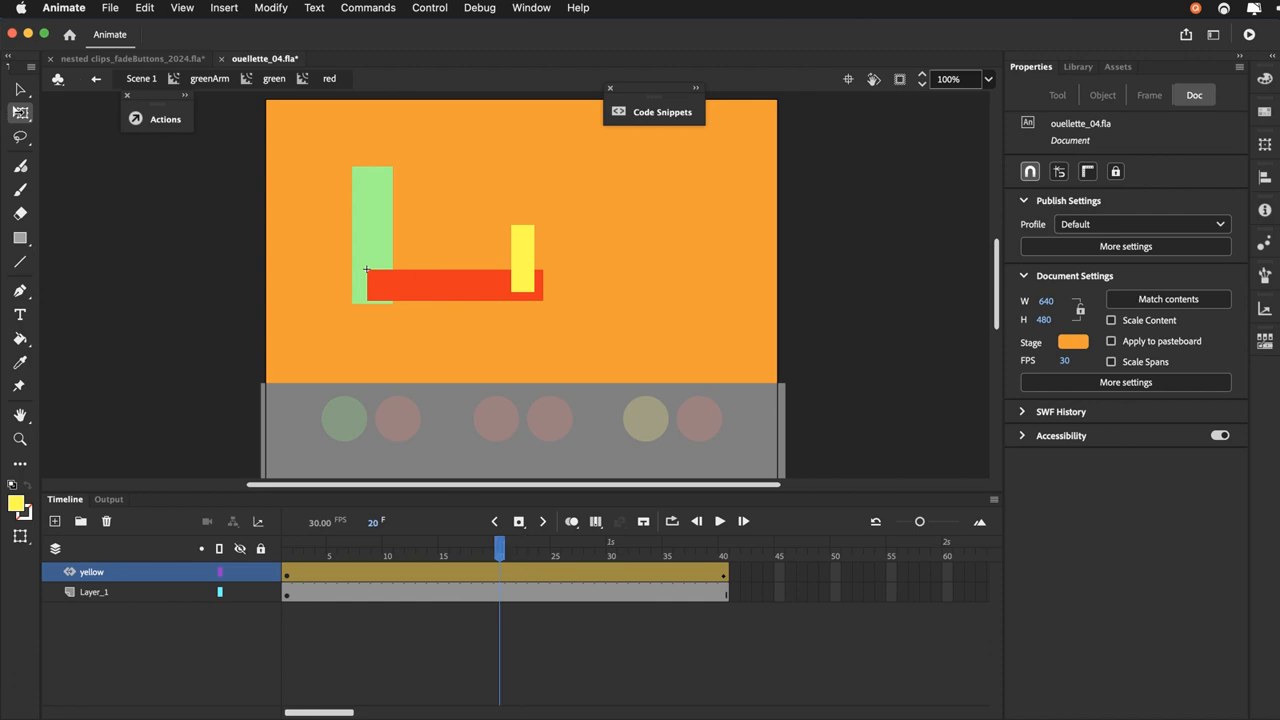
pyautogui.click(518, 265)
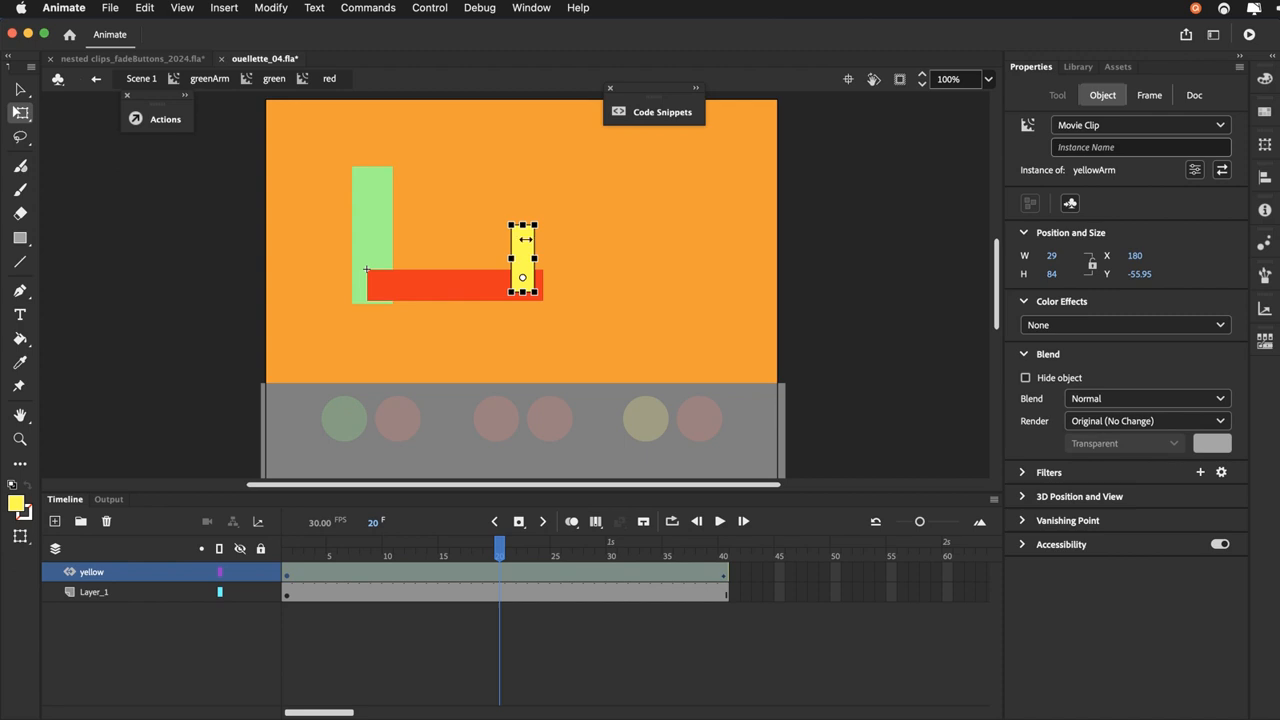
pyautogui.moveTo(540, 220); pyautogui.dragTo(635, 295)
pyautogui.moveTo(504, 548); pyautogui.dragTo(216, 548)
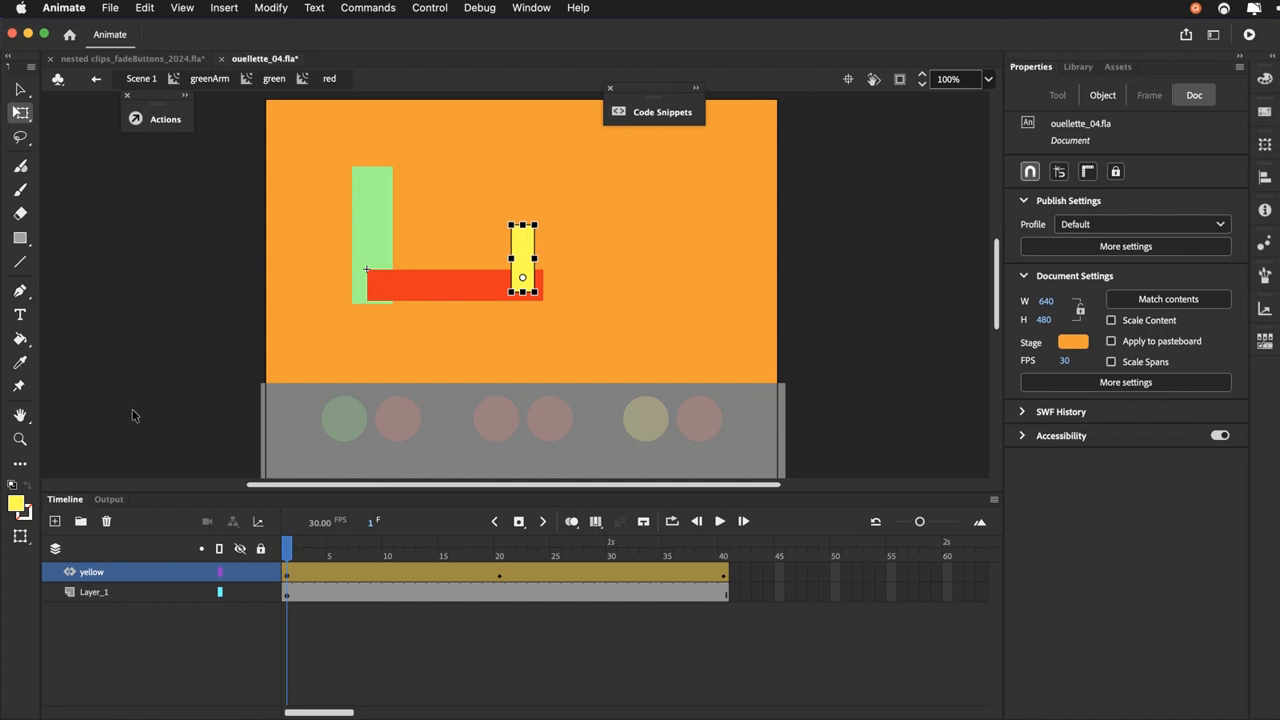
# Return to Scene 1 and give the greenArm clip the instance name green_mc
pyautogui.click(95, 84)
pyautogui.click(95, 84)
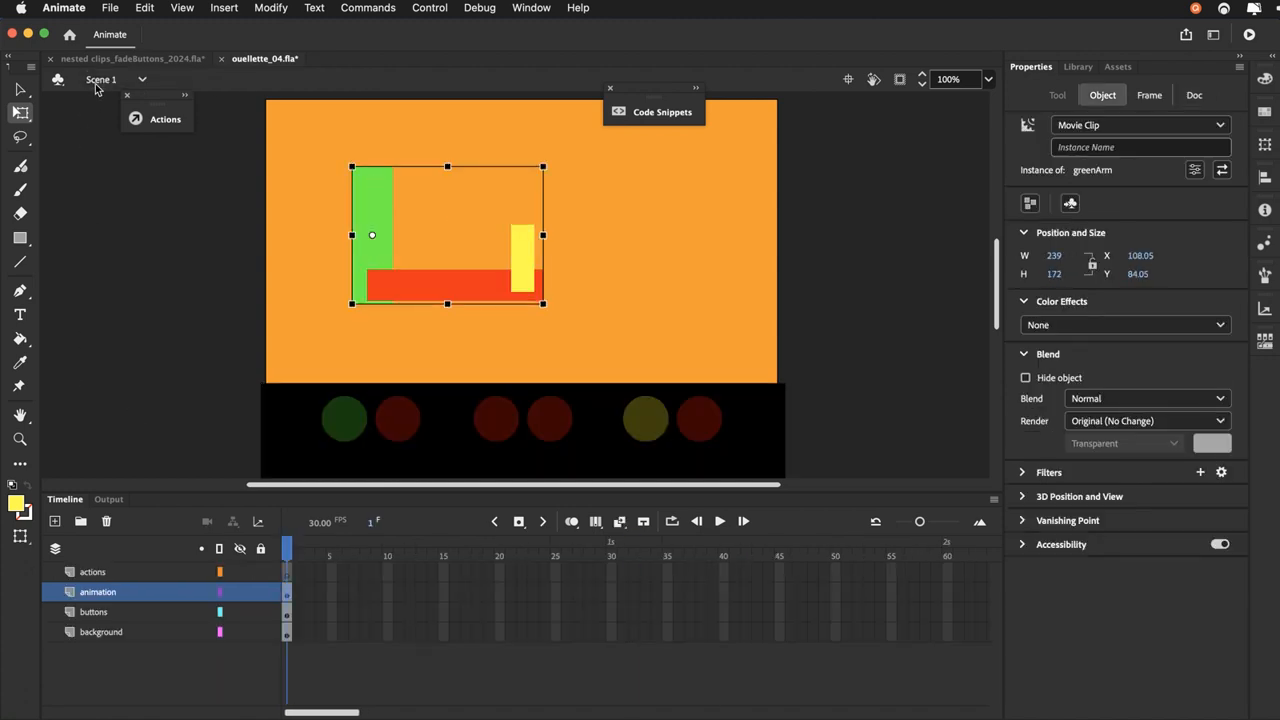
pyautogui.click(20, 89)
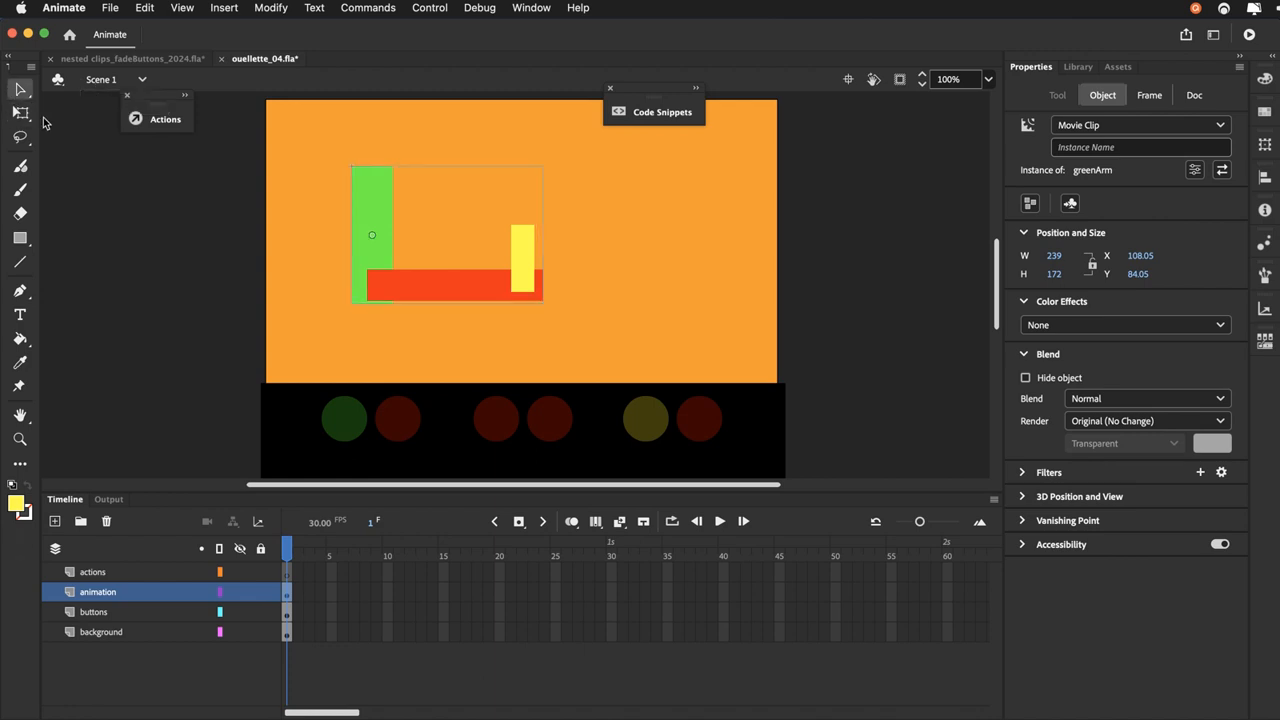
pyautogui.click(119, 232)
pyautogui.click(419, 290)
pyautogui.click(1066, 148)
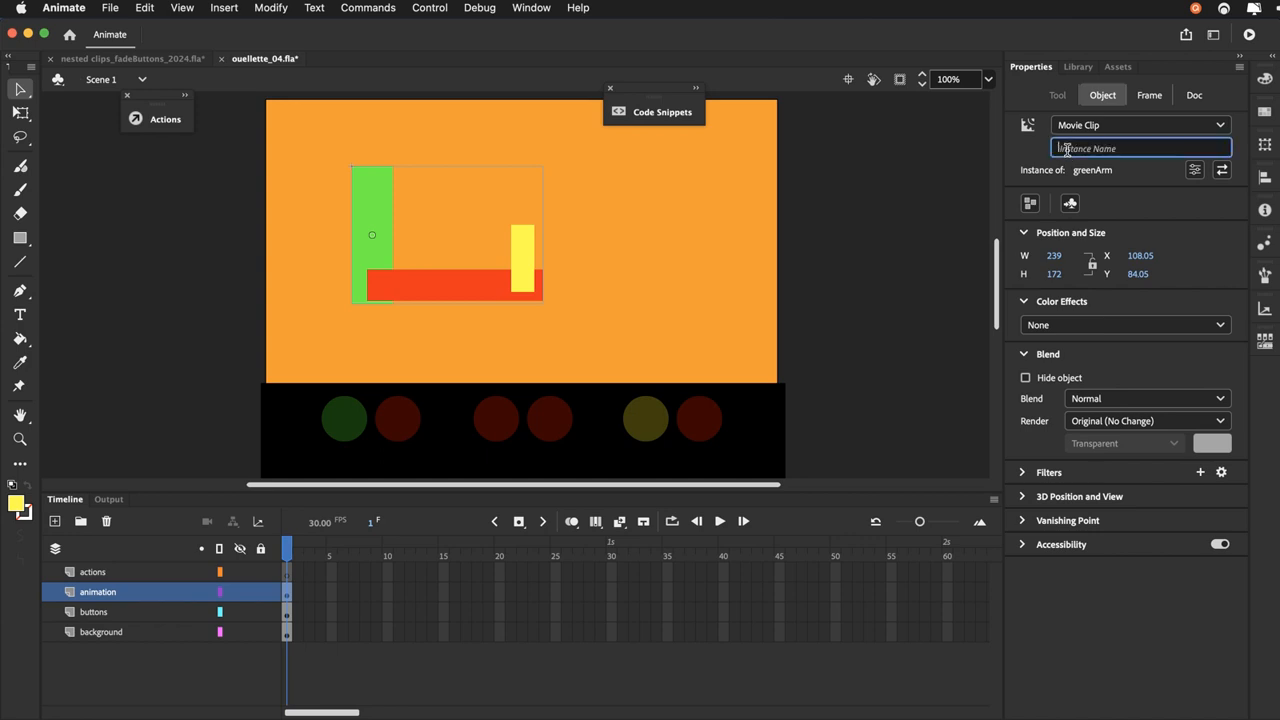
pyautogui.write('green_mc')
pyautogui.press('Return')
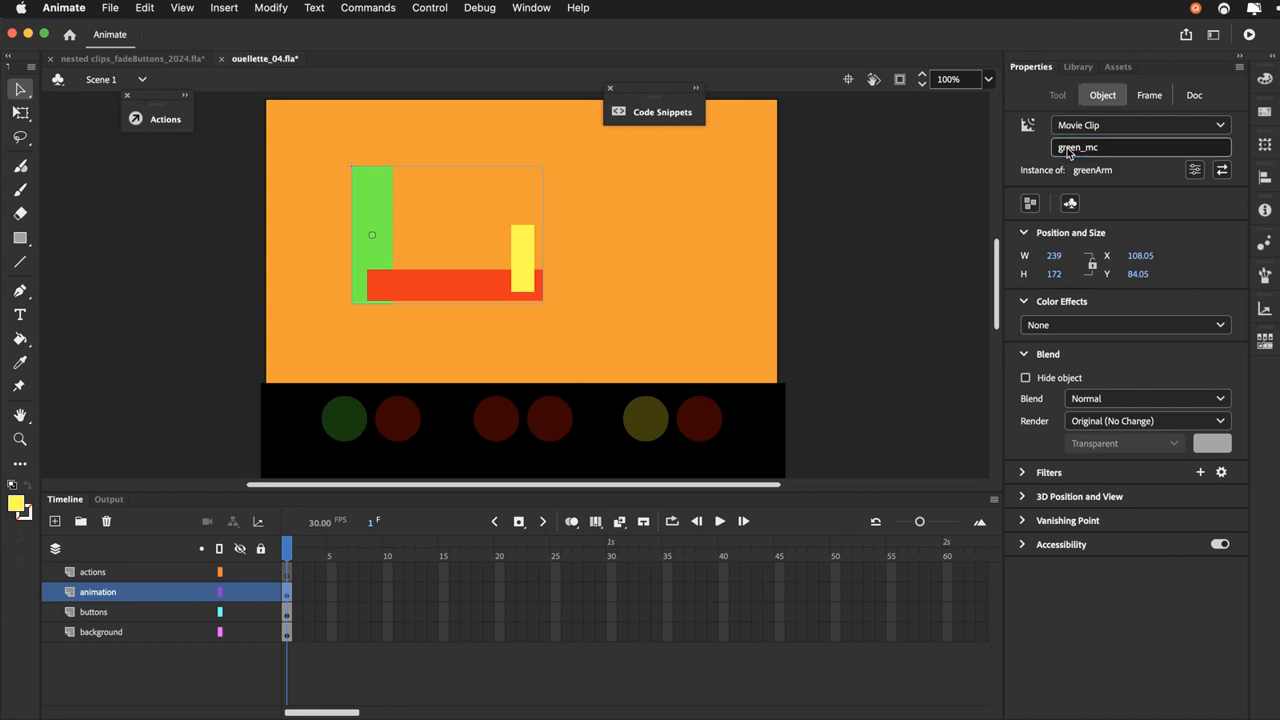
# Open the greenArm clip for editing and give the green clip inside it the instance name red_mc
pyautogui.doubleClick(403, 288)
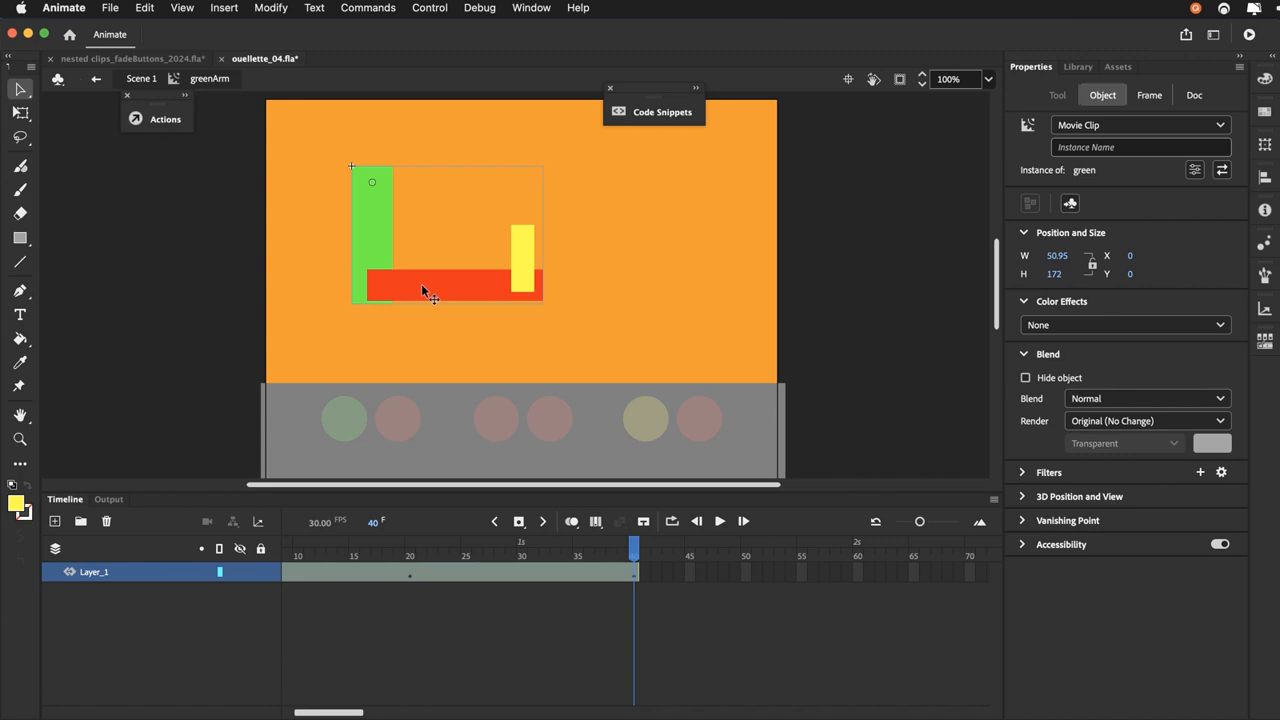
pyautogui.click(1063, 149)
pyautogui.write('red_mc')
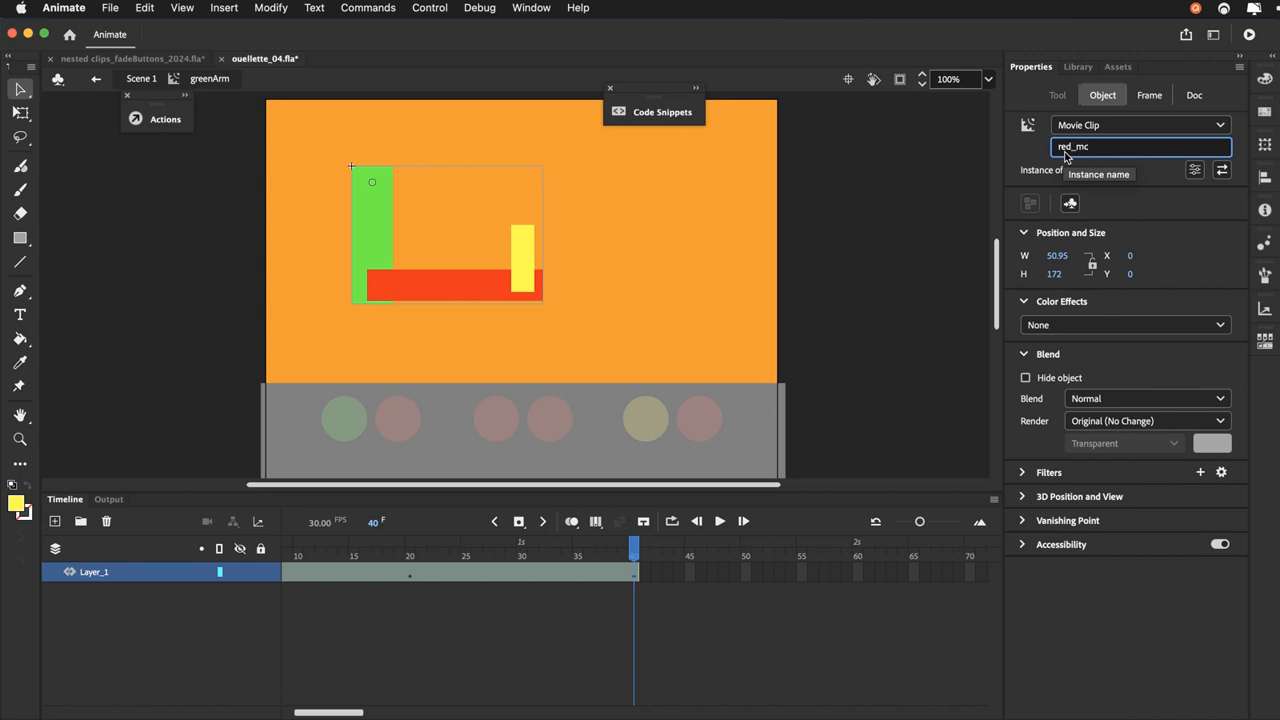
pyautogui.press('Return')
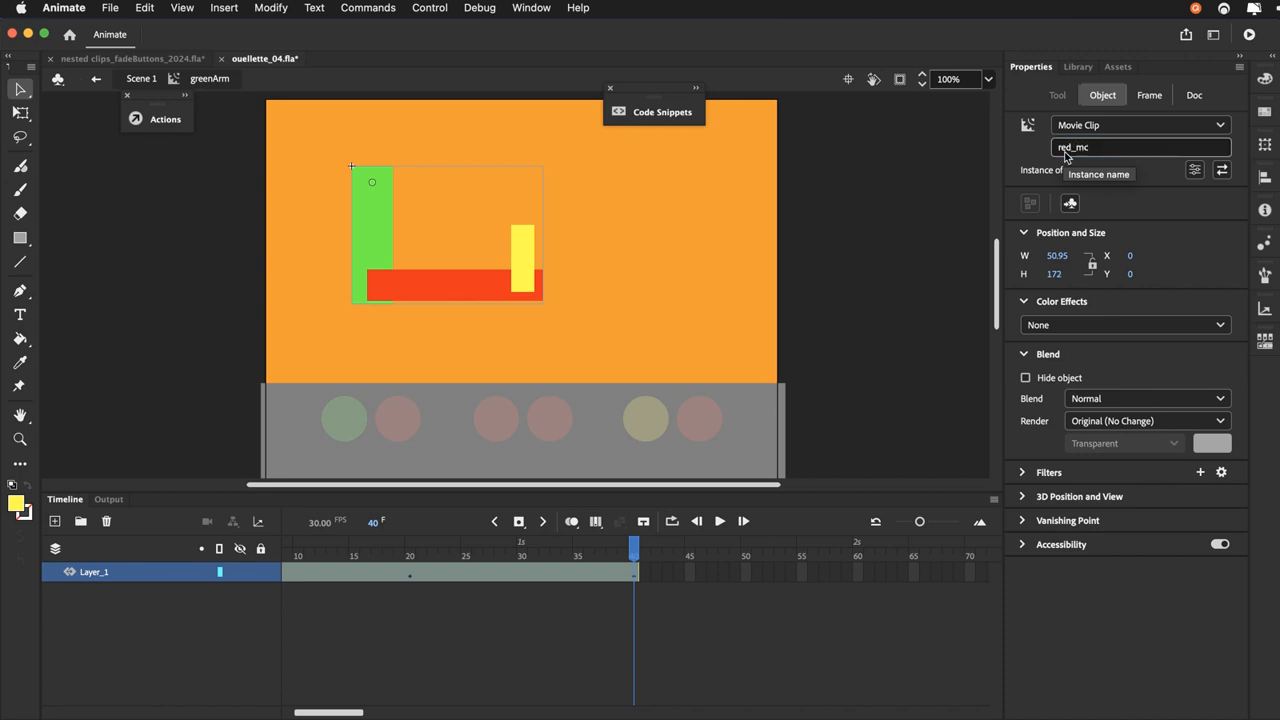
# Open the nested green clip for editing and give the red clip inside it the instance name yellow_mc
pyautogui.doubleClick(480, 297)
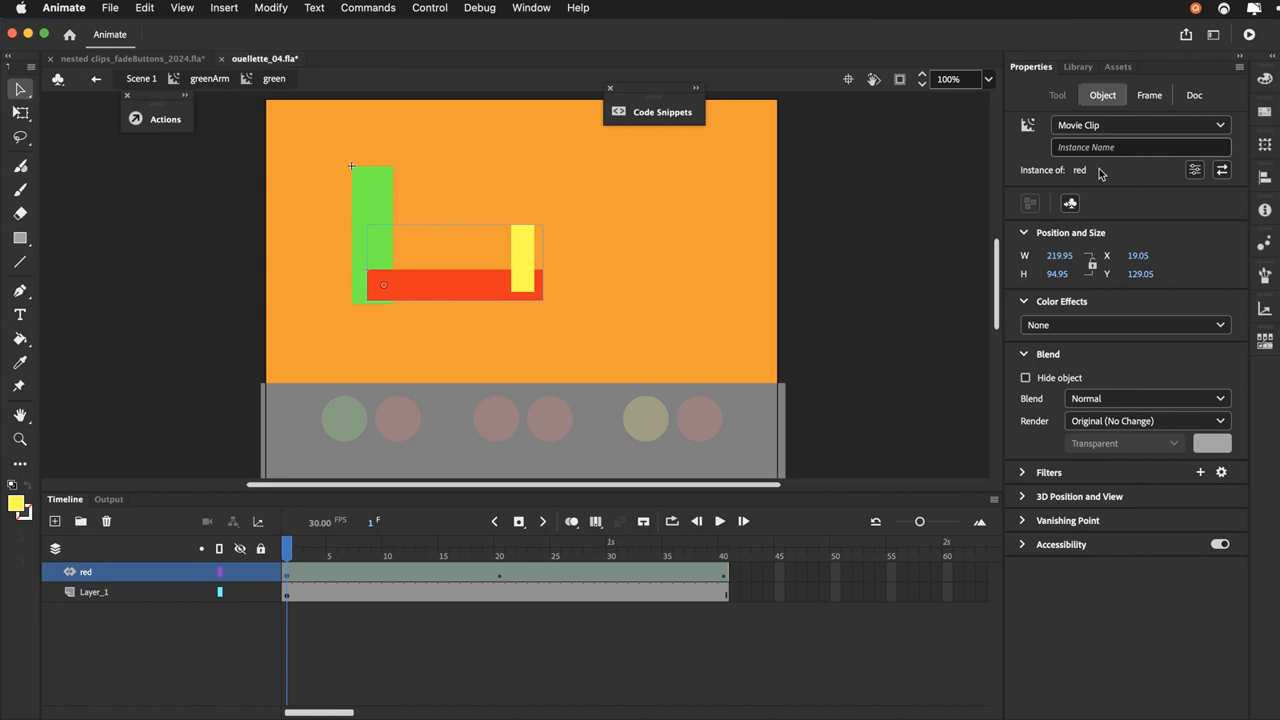
pyautogui.click(1078, 146)
pyautogui.write('y')
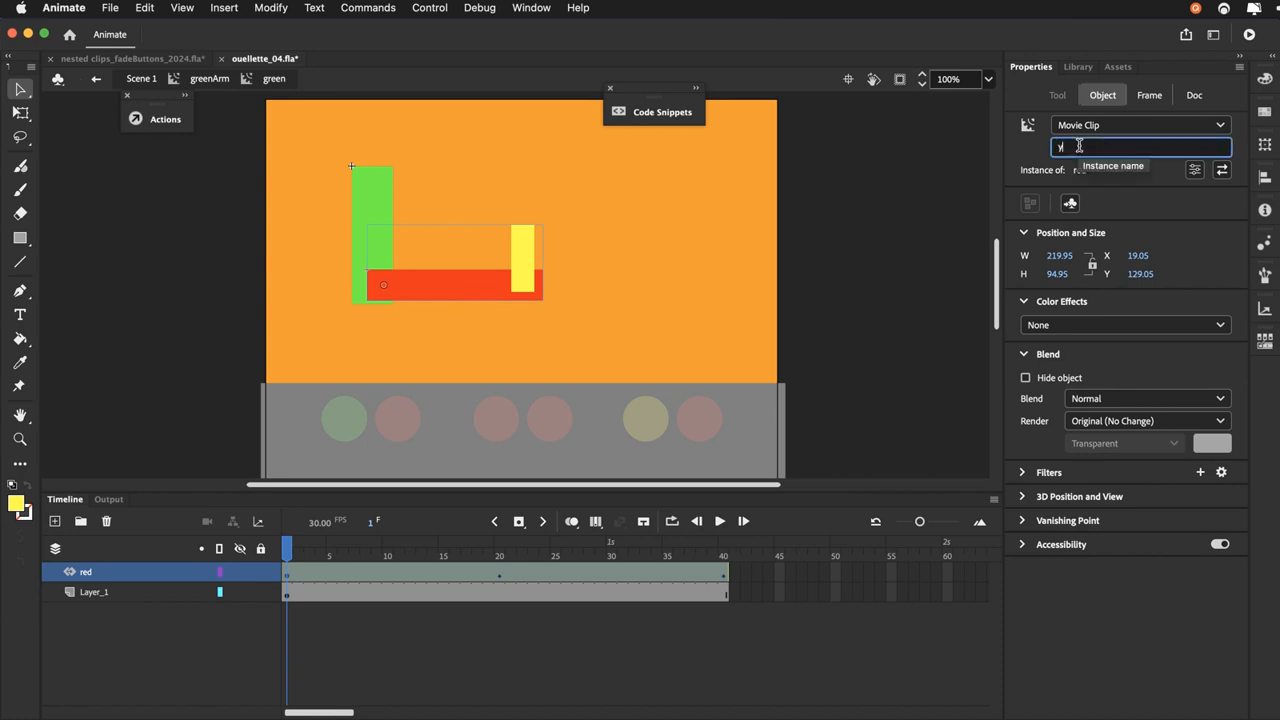
pyautogui.write('ellow_mc')
pyautogui.press('Return')
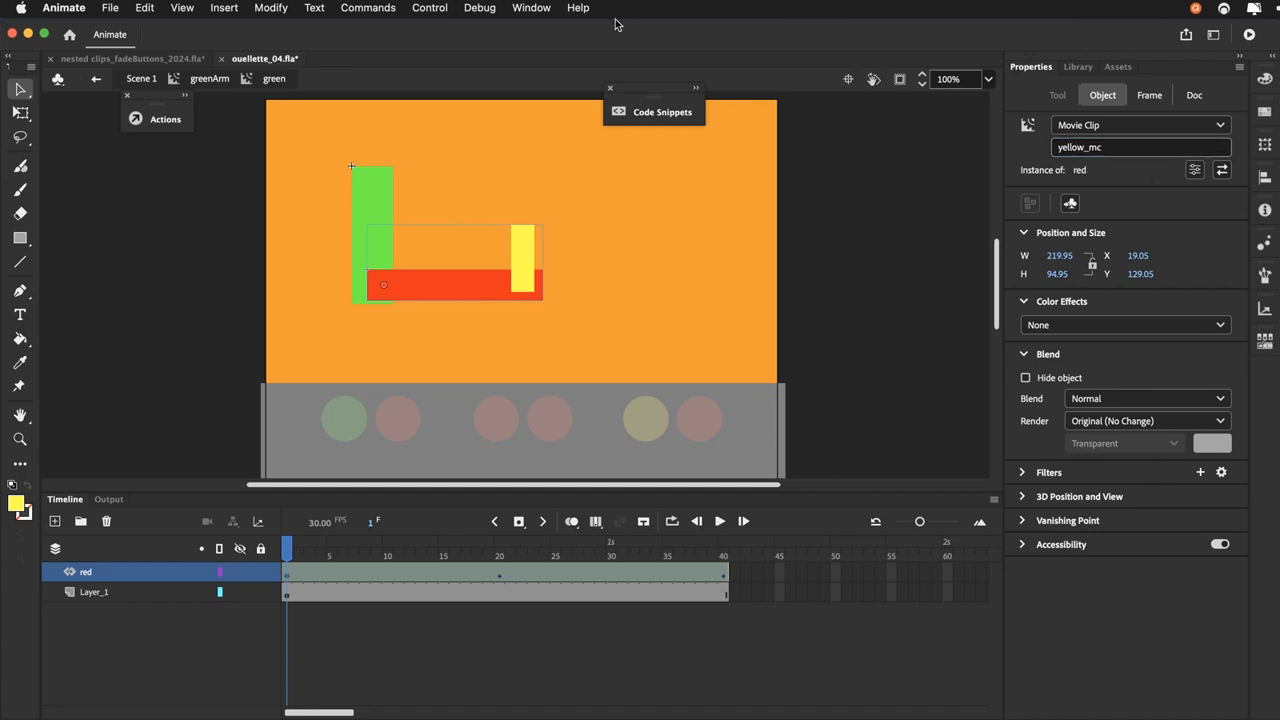
# Return to Scene 1 and add a Mouse Click Event code snippet for the green_go_btn button
pyautogui.click(145, 80)
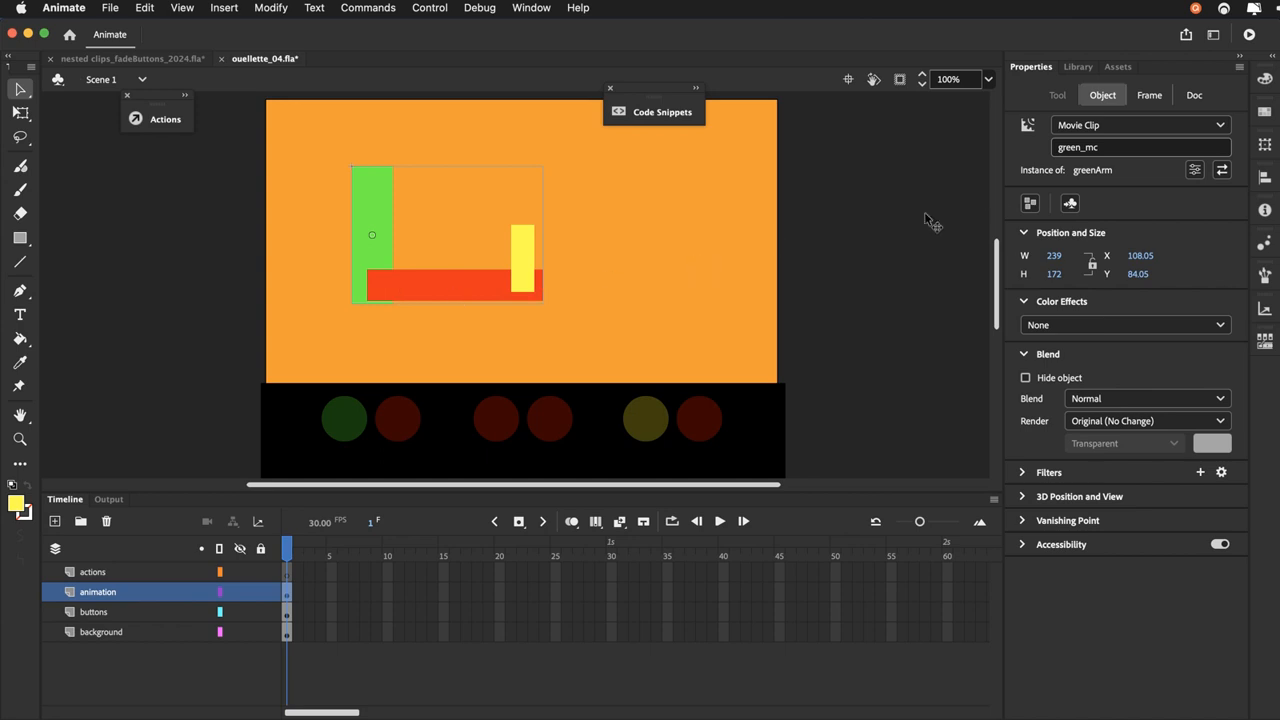
pyautogui.click(346, 418)
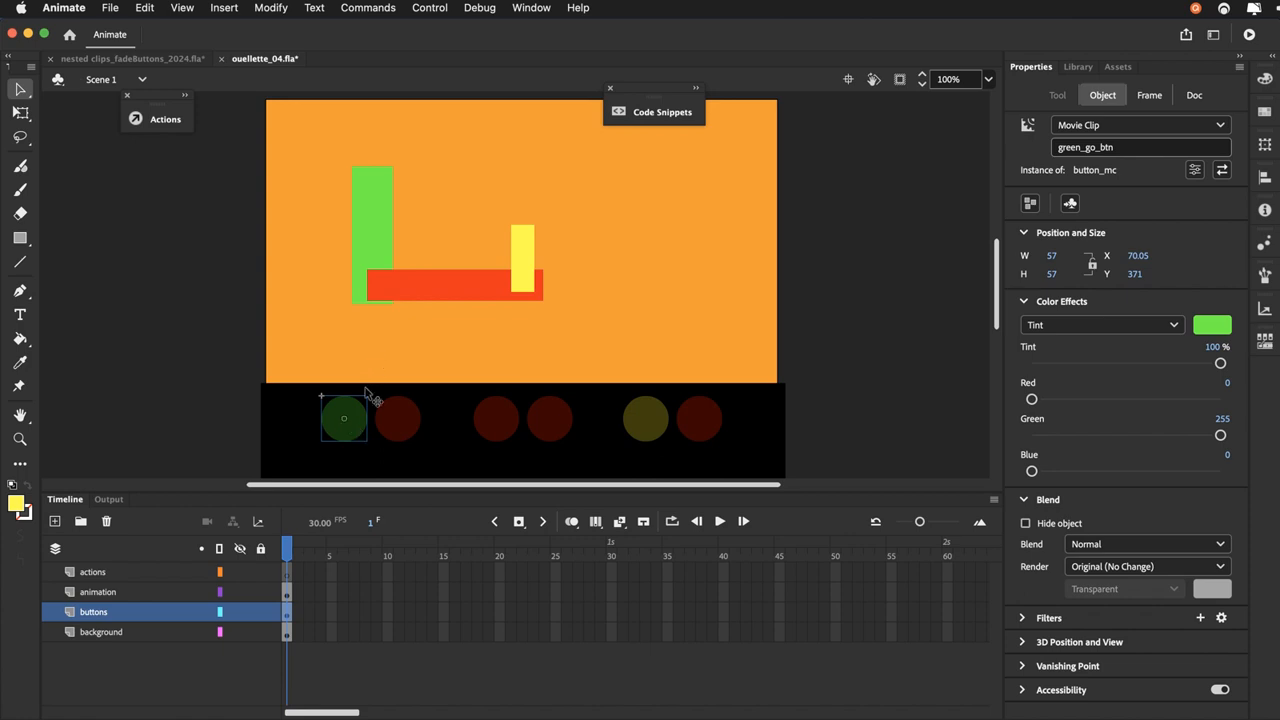
pyautogui.click(643, 114)
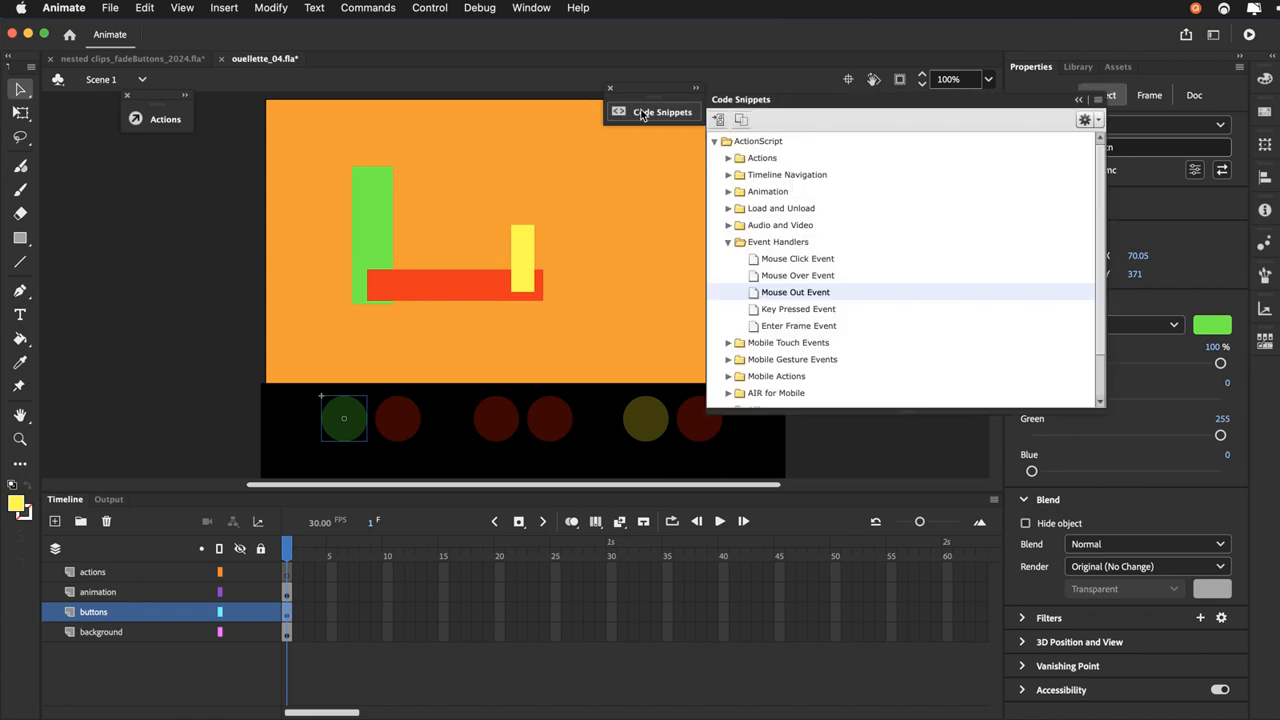
pyautogui.doubleClick(760, 260)
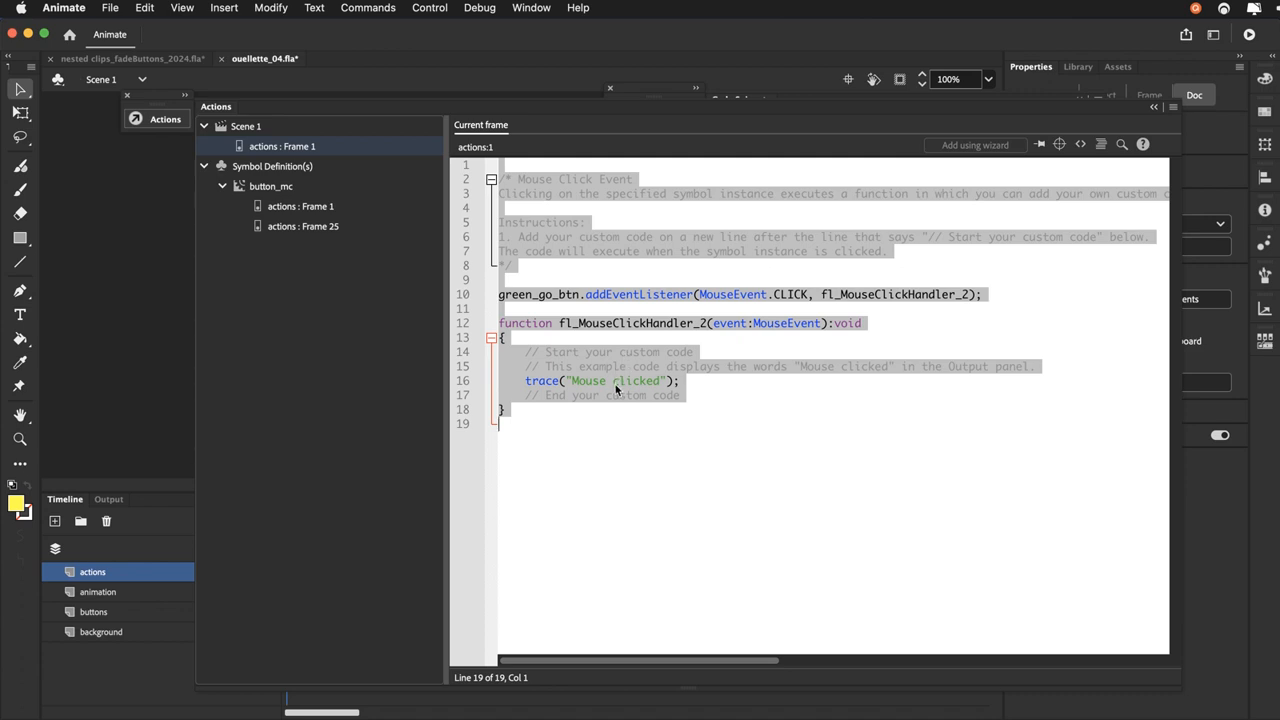
# Replace the trace statement in the green_go_btn click handler with green_mc.play(); and close the code editor
pyautogui.click(613, 384)
pyautogui.doubleClick(543, 384)
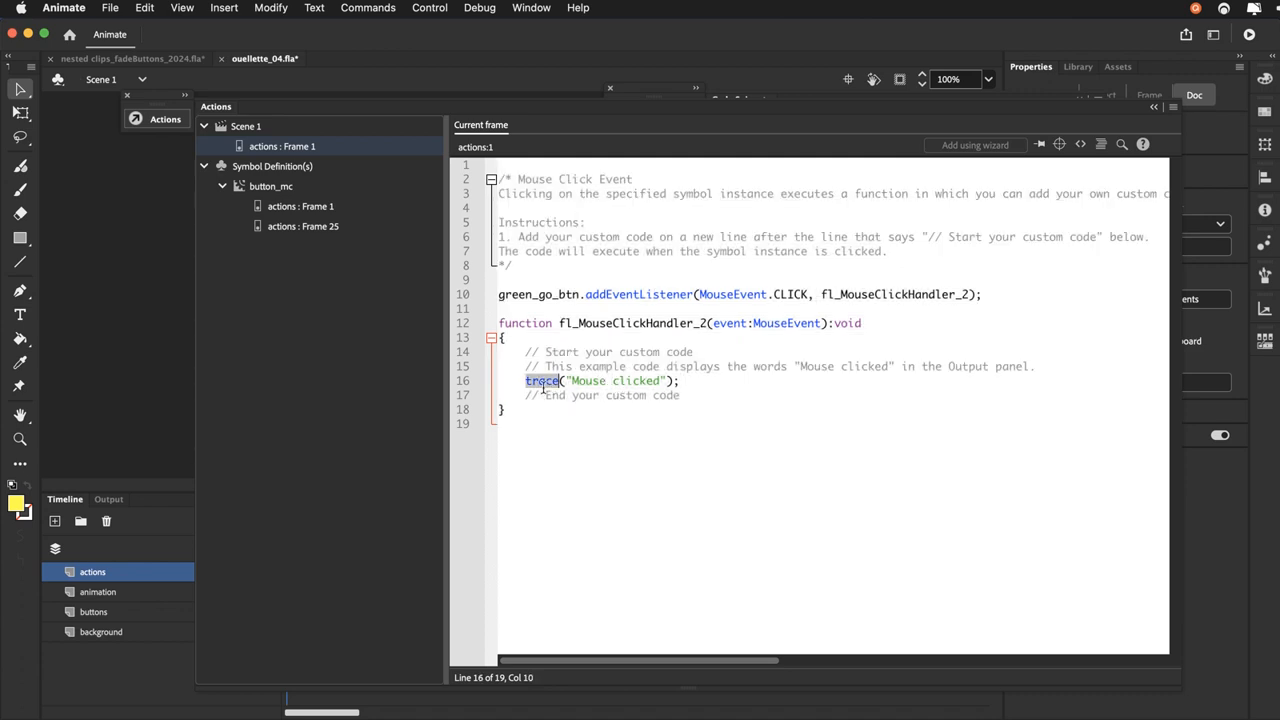
pyautogui.moveTo(680, 384); pyautogui.dragTo(525, 386)
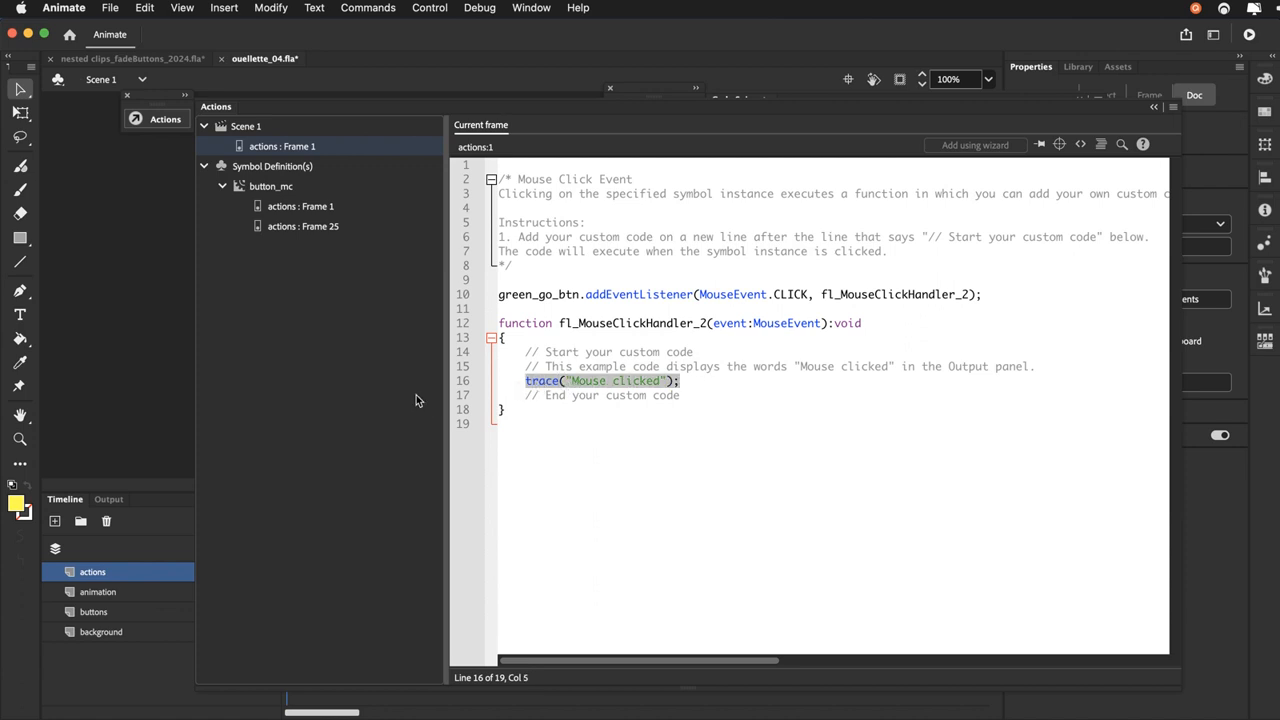
pyautogui.press('BackSpace')
pyautogui.write('gree')
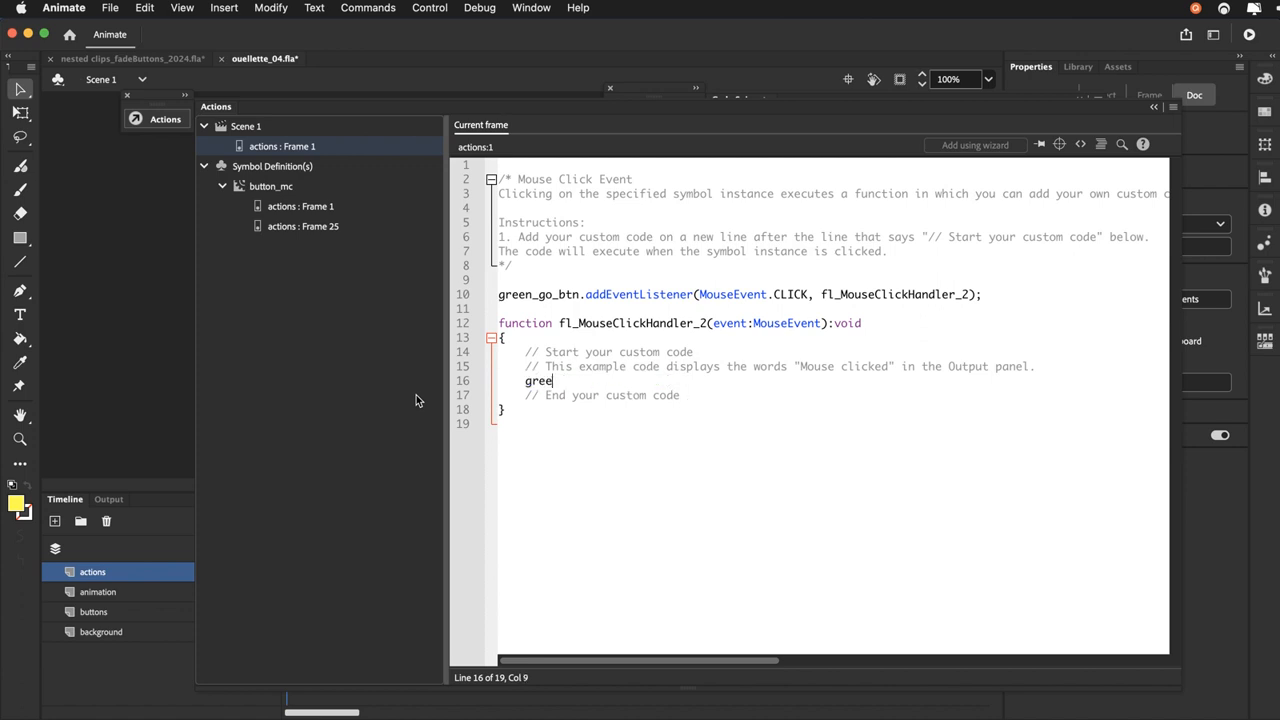
pyautogui.write('n_mc.play(')
pyautogui.click(631, 383)
pyautogui.write(';')
pyautogui.click(167, 121)
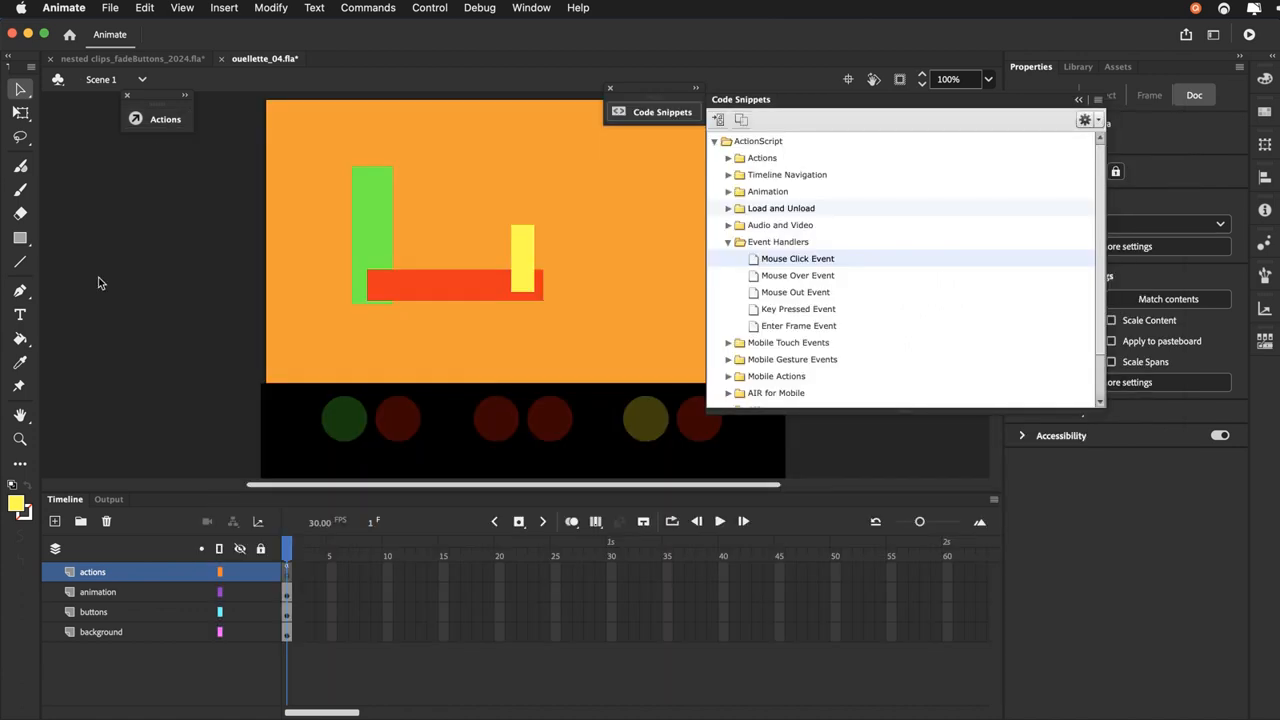
# Add a Mouse Click Event snippet for green_stop_btn and replace its handler body with green_mc.stop(); based on the copied play line
pyautogui.click(392, 437)
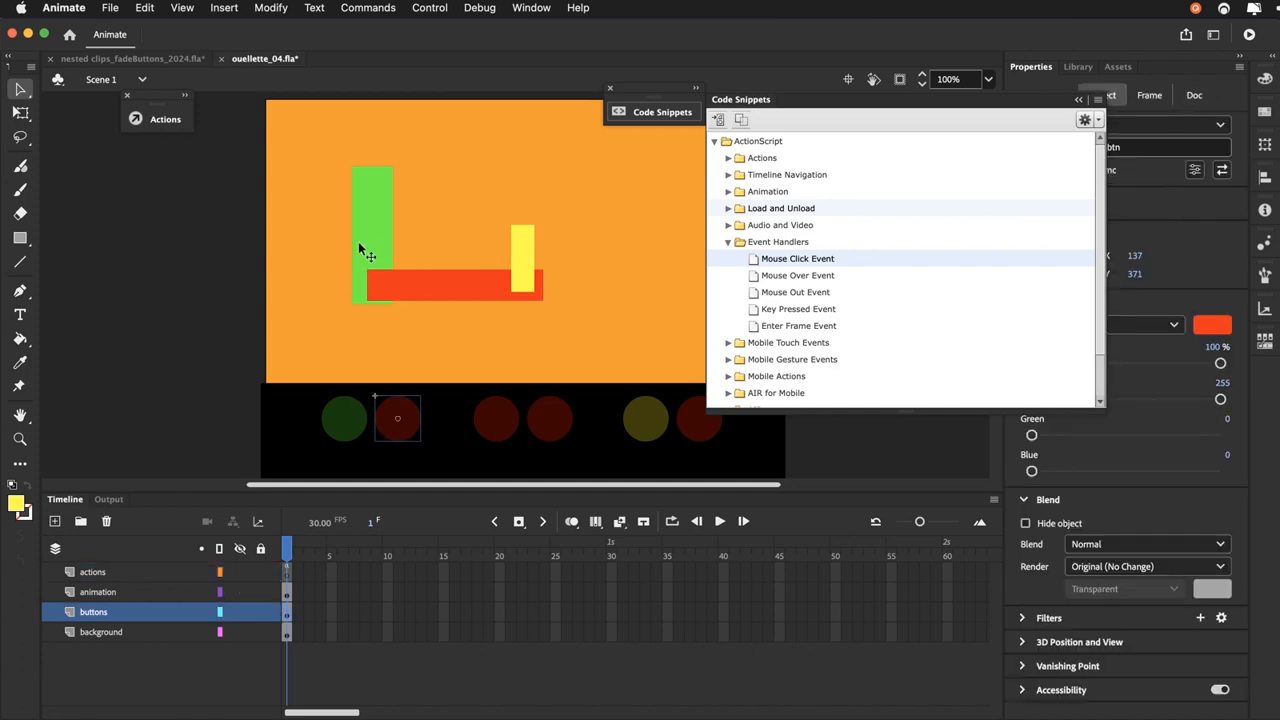
pyautogui.doubleClick(758, 262)
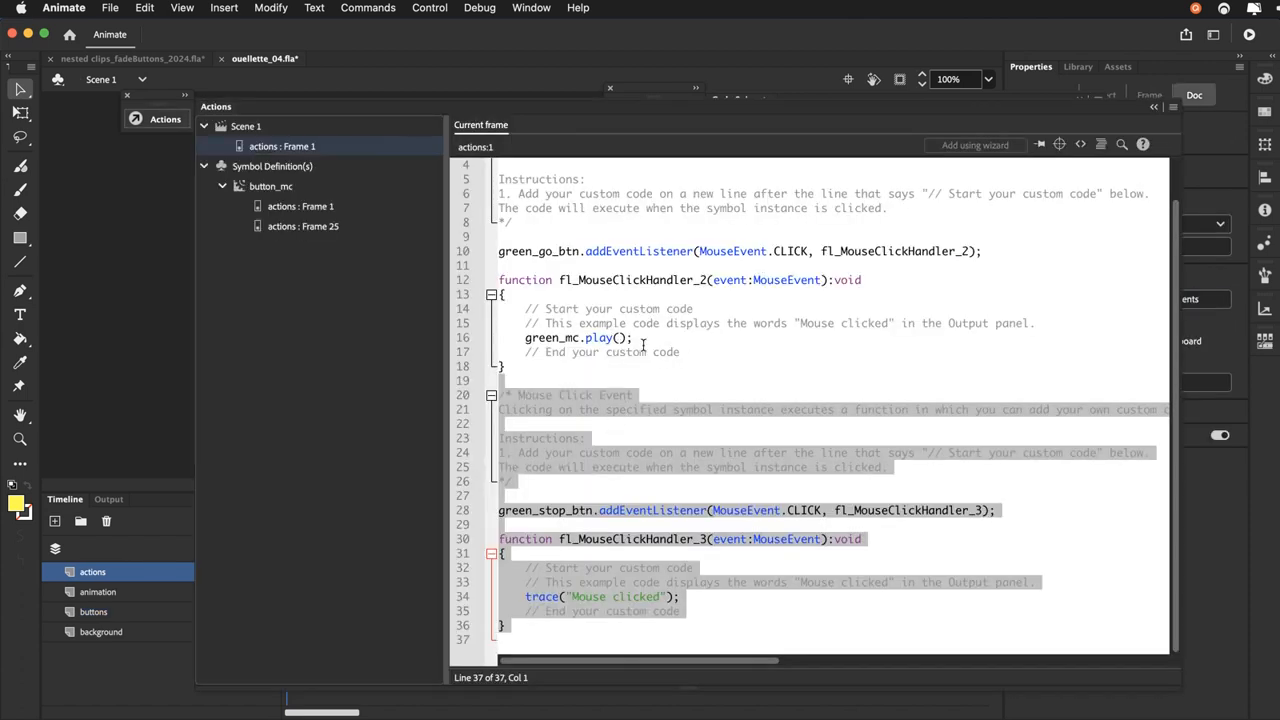
pyautogui.moveTo(644, 343); pyautogui.dragTo(520, 341)
pyautogui.press('super+c')
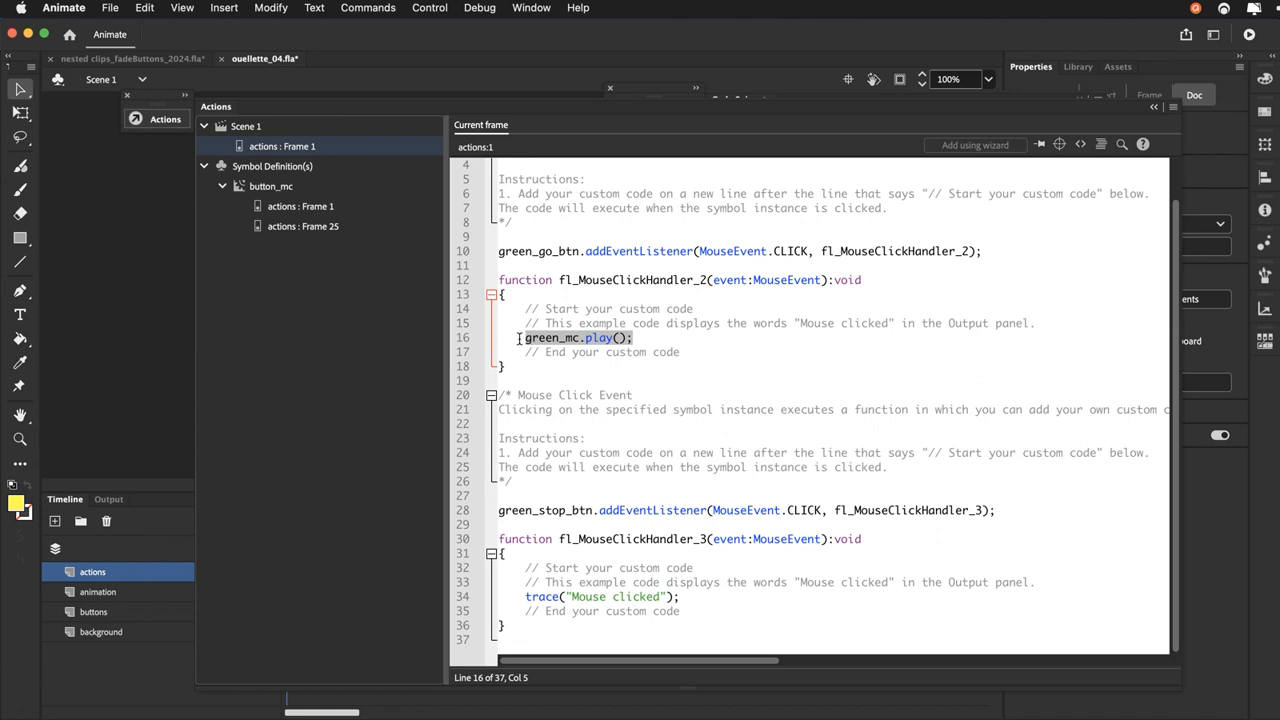
pyautogui.moveTo(700, 611)
pyautogui.mouseDown()
pyautogui.moveTo(510, 585)
pyautogui.moveTo(507, 573)
pyautogui.mouseUp()
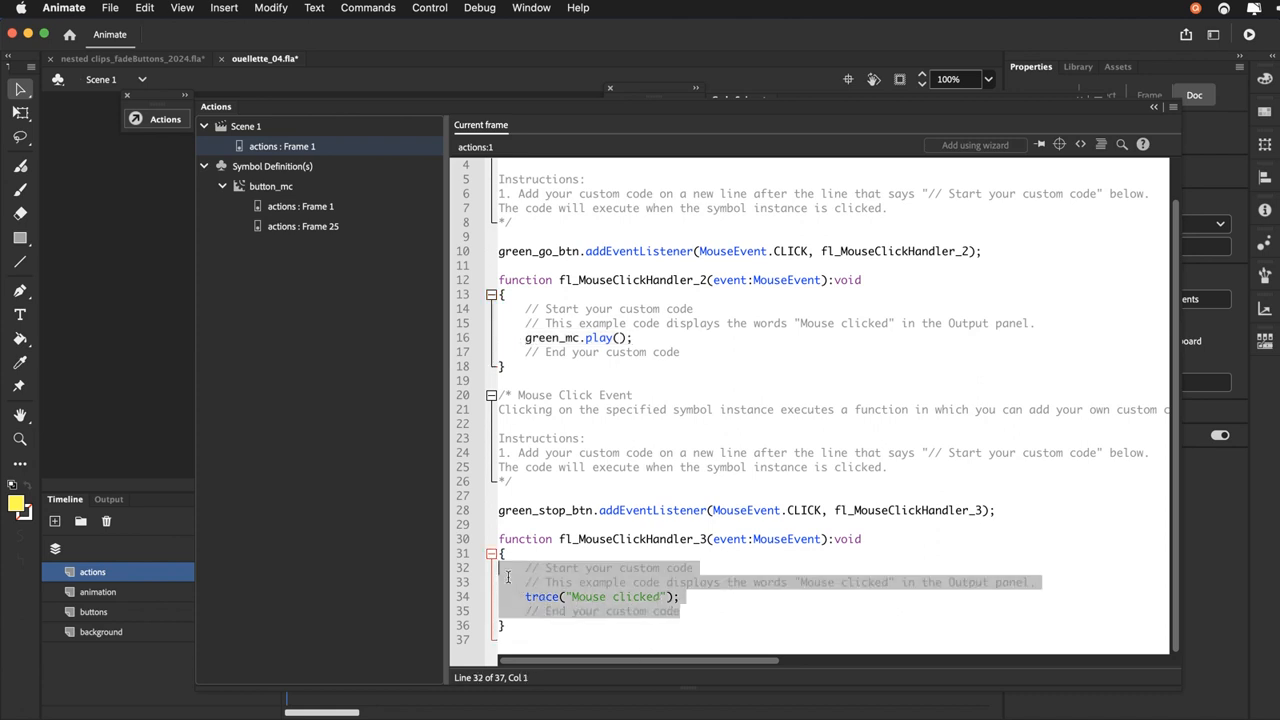
pyautogui.press('super+v')
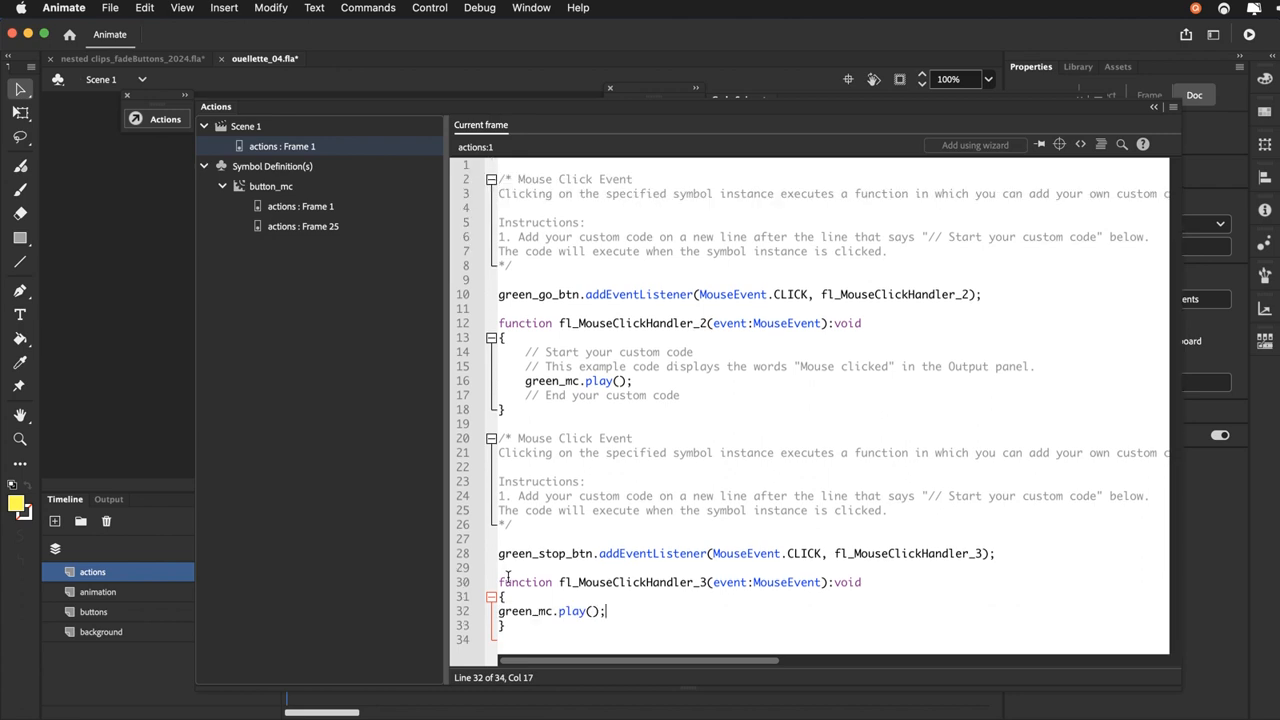
pyautogui.moveTo(558, 612); pyautogui.dragTo(585, 618)
pyautogui.write('stop')
pyautogui.click(160, 119)
# Save the document and test the movie, closing the preview window when done
pyautogui.click(115, 18)
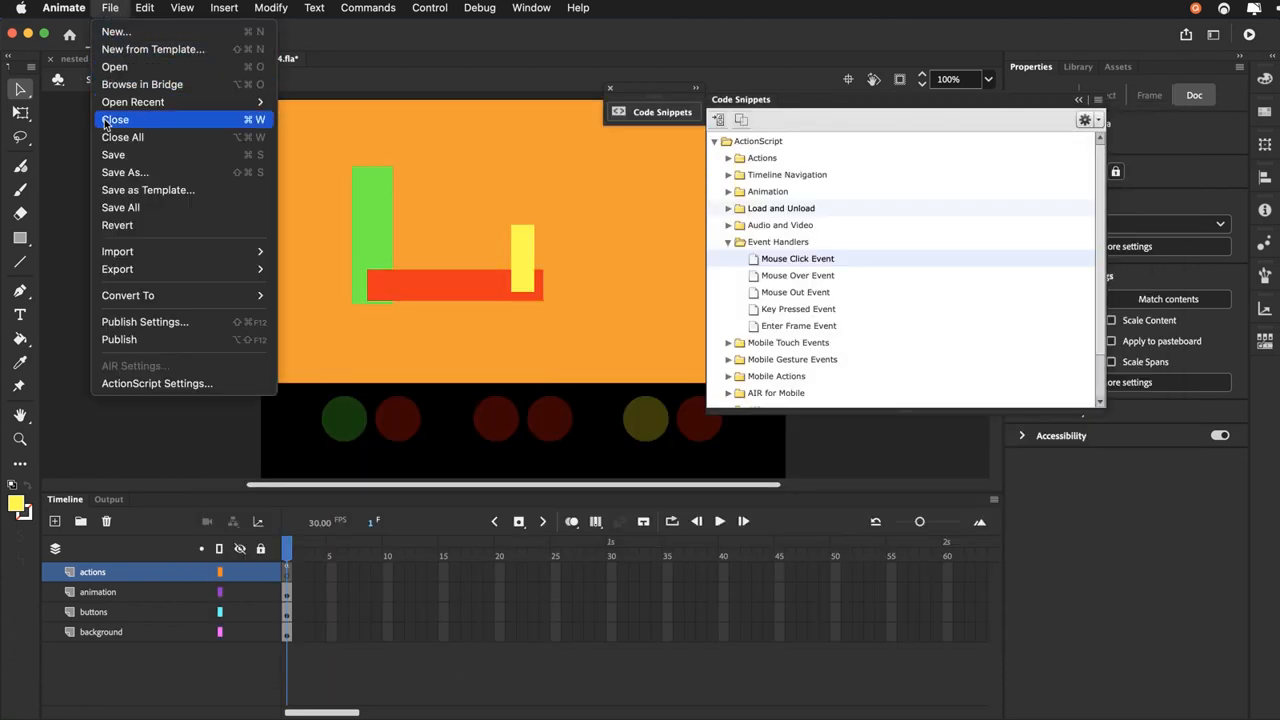
pyautogui.click(112, 153)
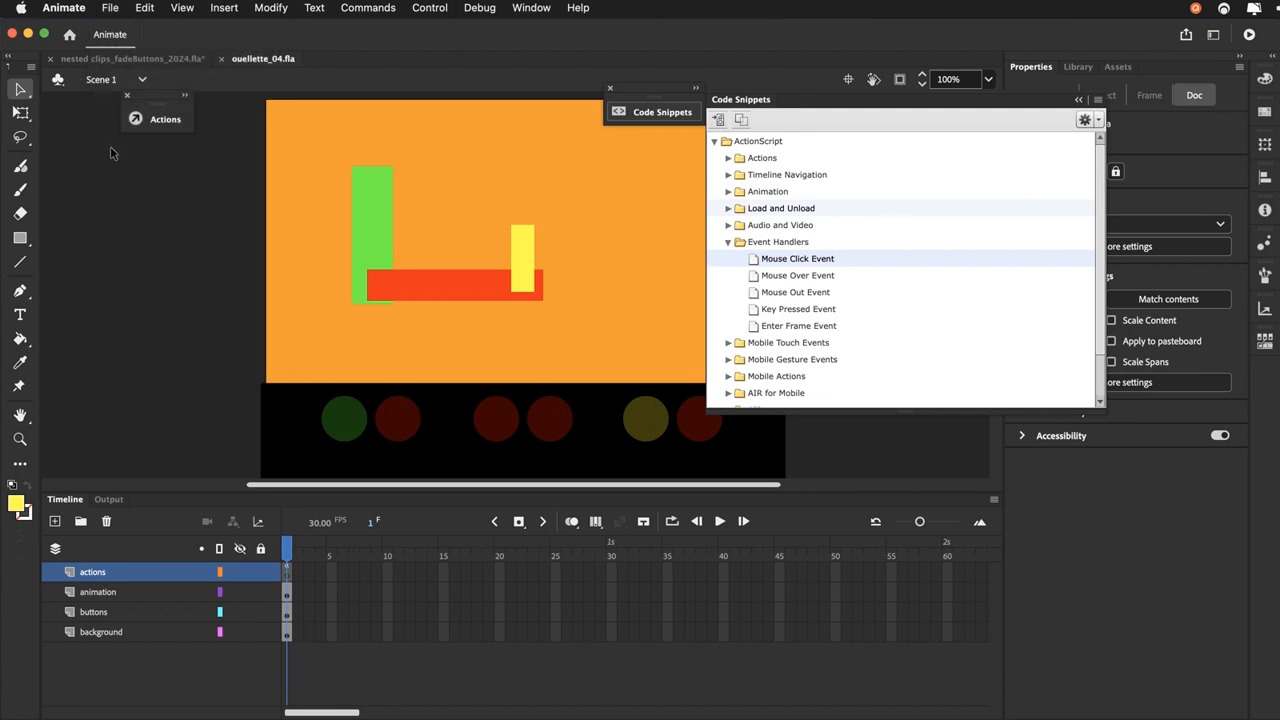
pyautogui.press('super+Return')
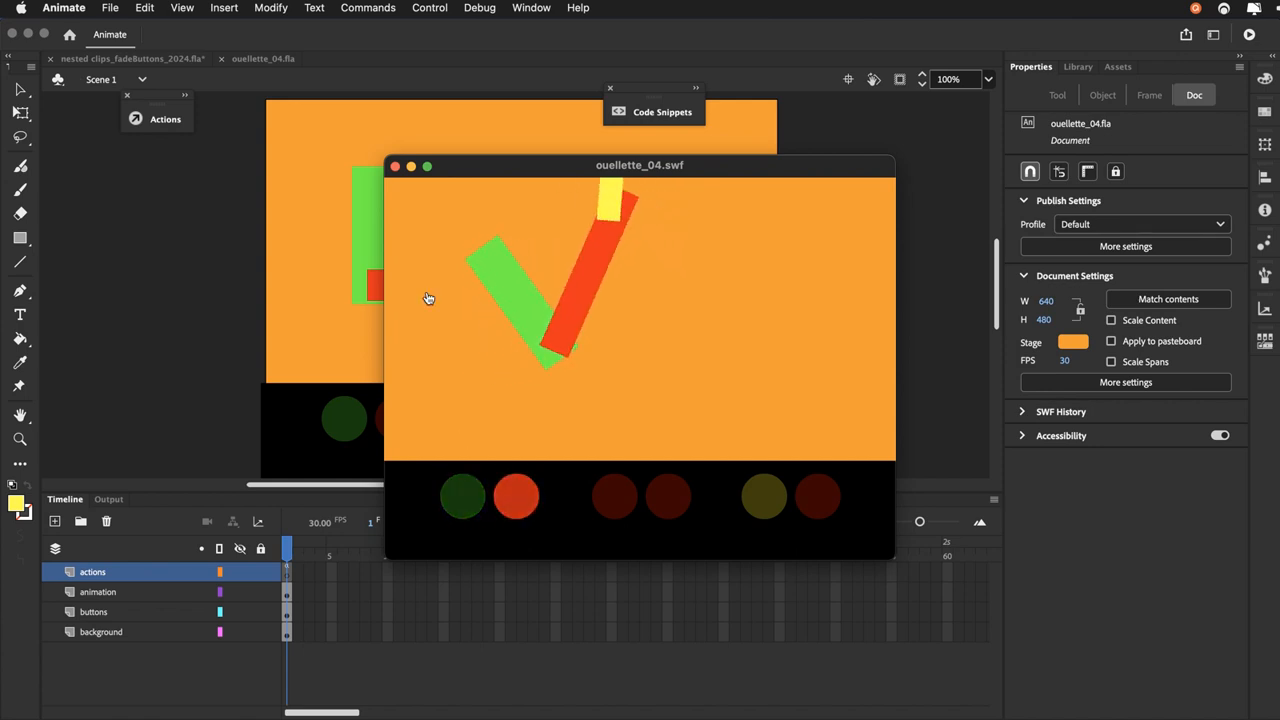
pyautogui.click(395, 166)
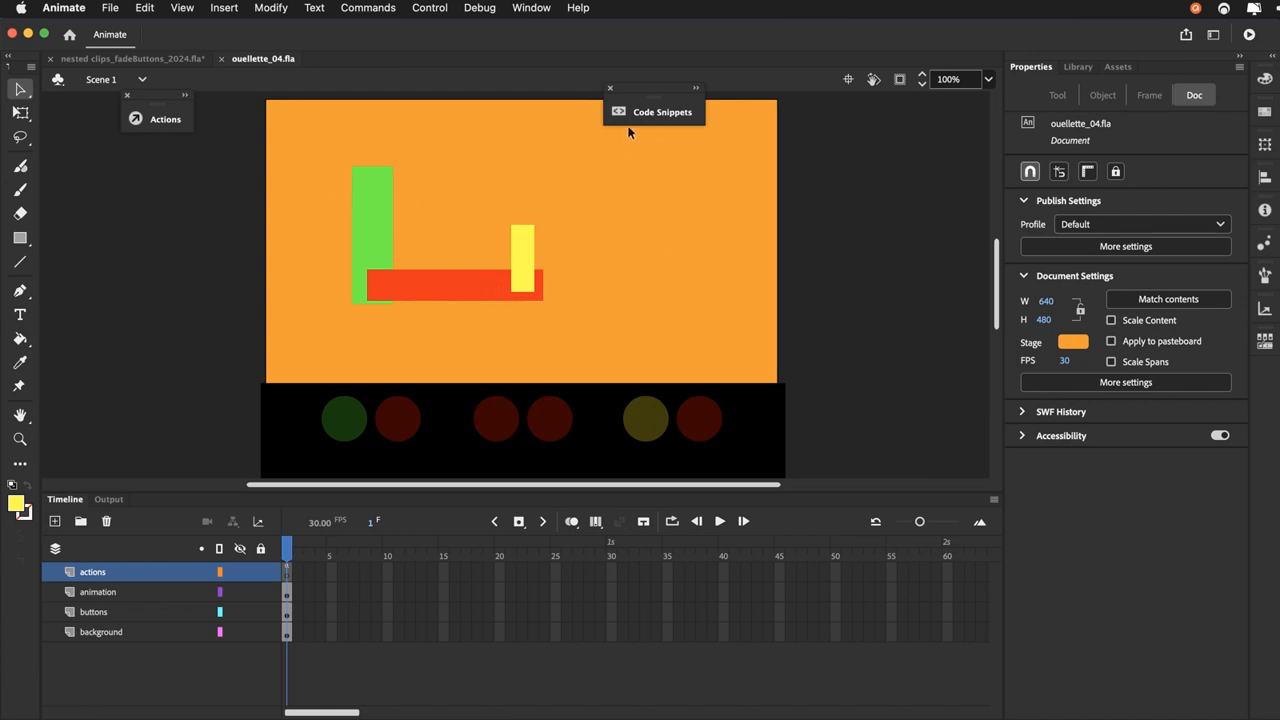
# Add a Mouse Click Event code snippet for the red_stop_btn button
pyautogui.click(490, 428)
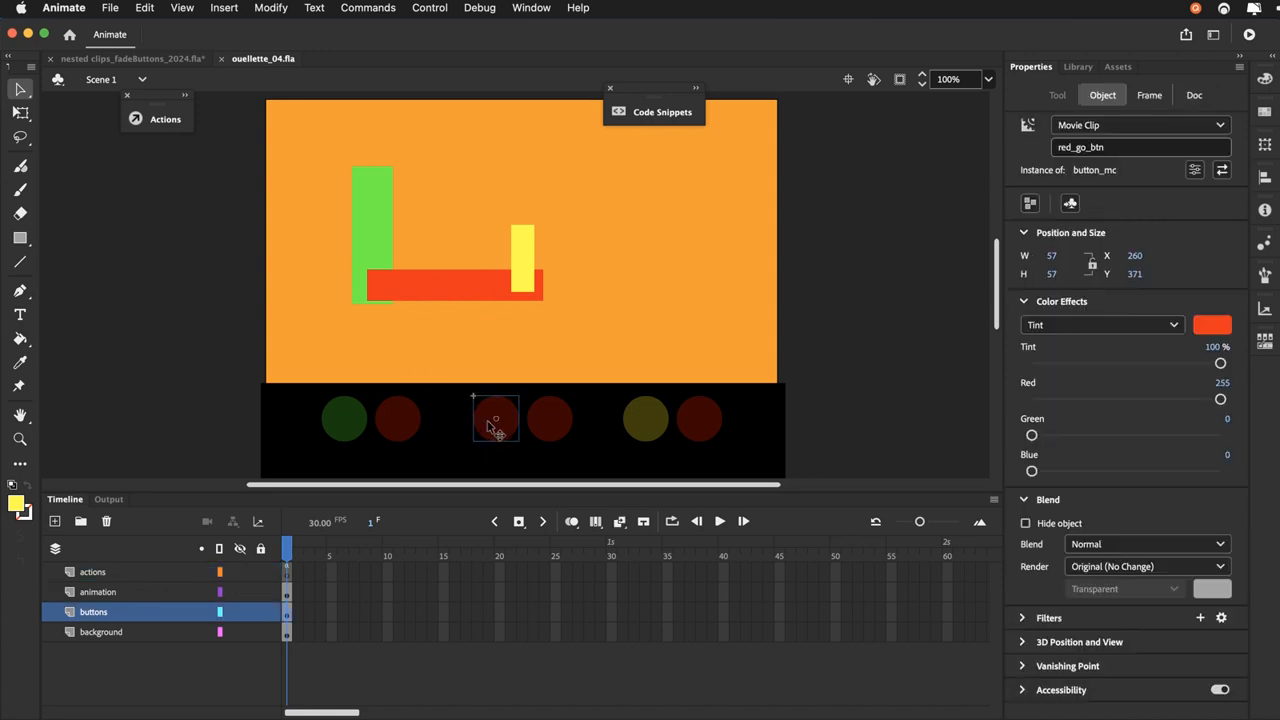
pyautogui.click(538, 430)
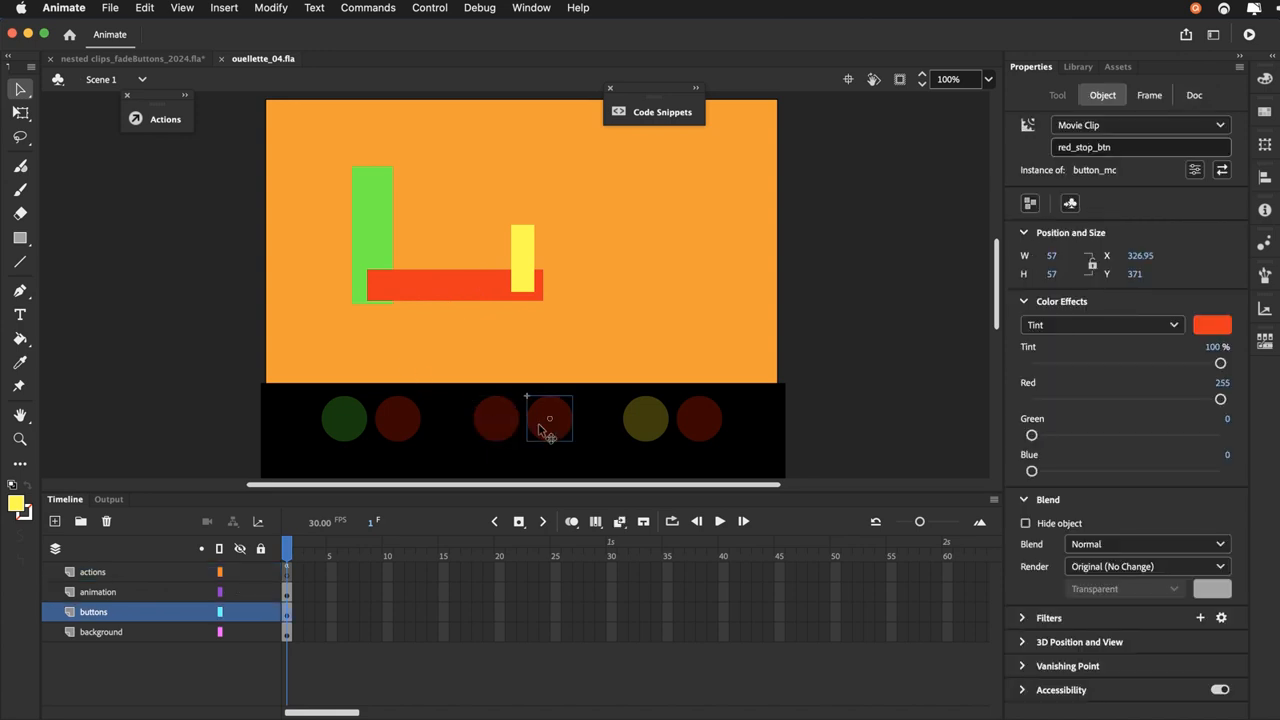
pyautogui.click(641, 112)
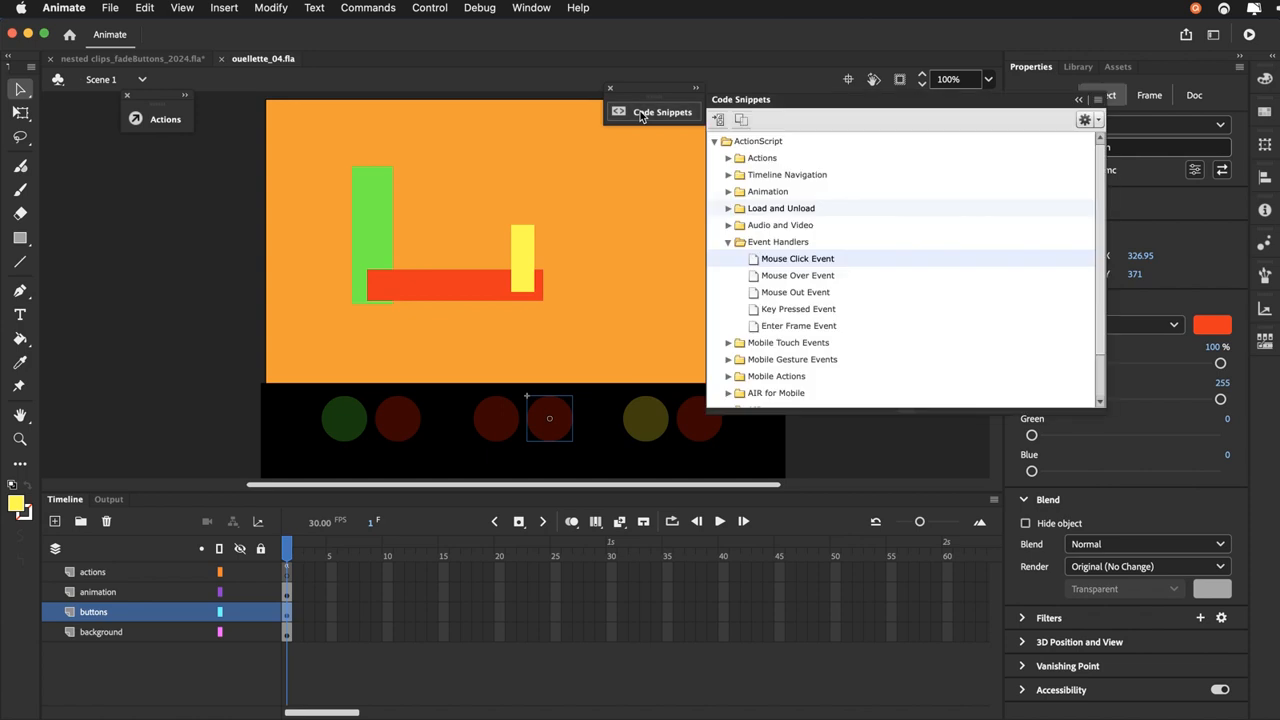
pyautogui.doubleClick(752, 260)
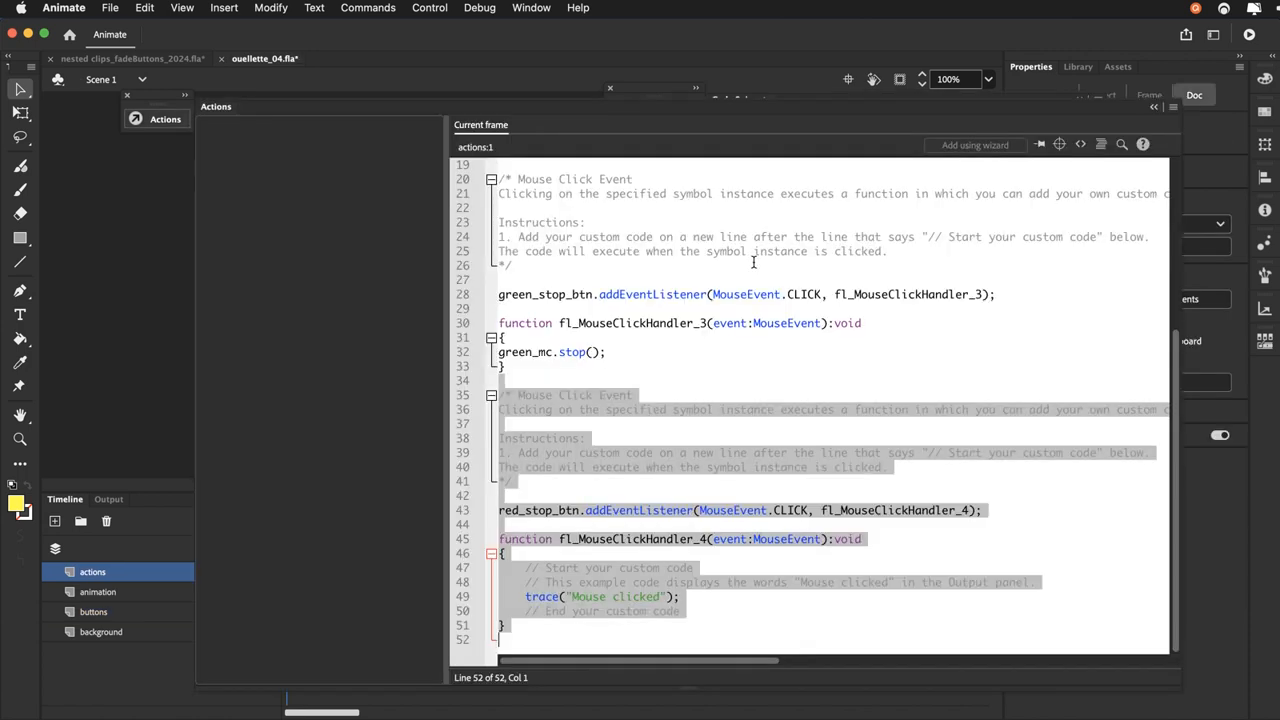
# Replace the placeholder code in the red_stop_btn click handler with a copy of the green_mc.stop(); line
pyautogui.click(652, 396)
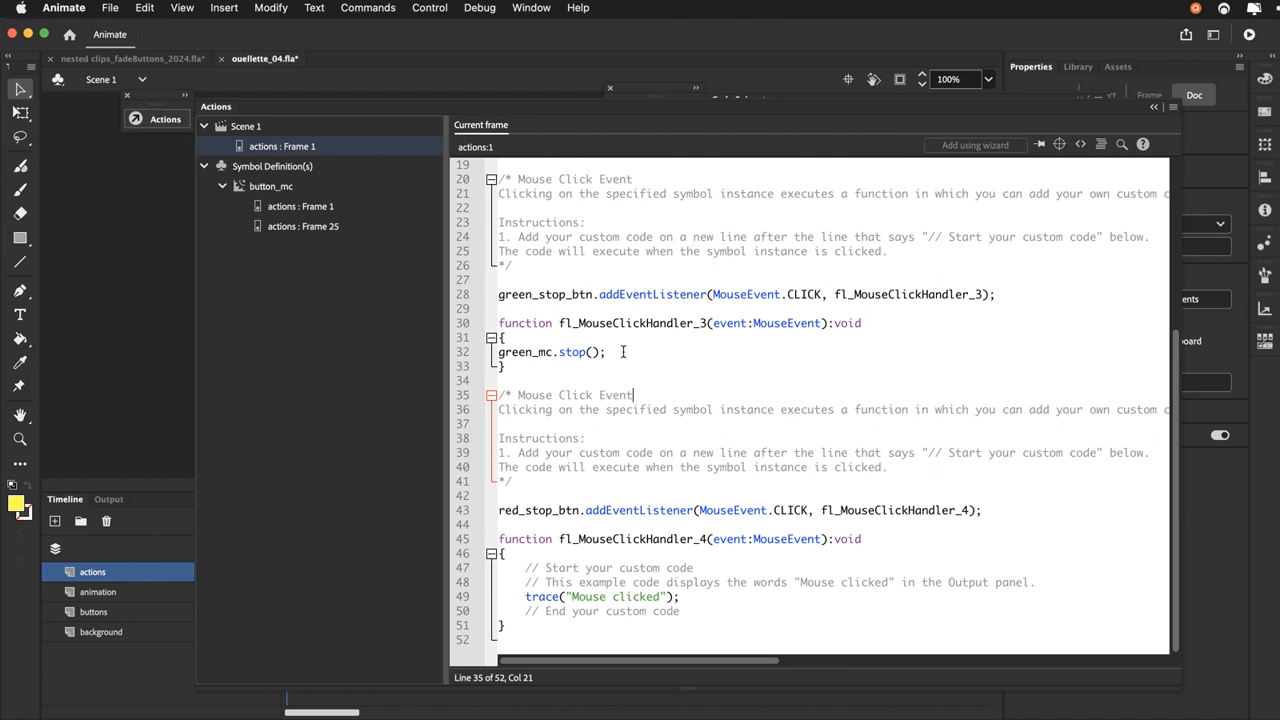
pyautogui.click(468, 358)
pyautogui.press('super+c')
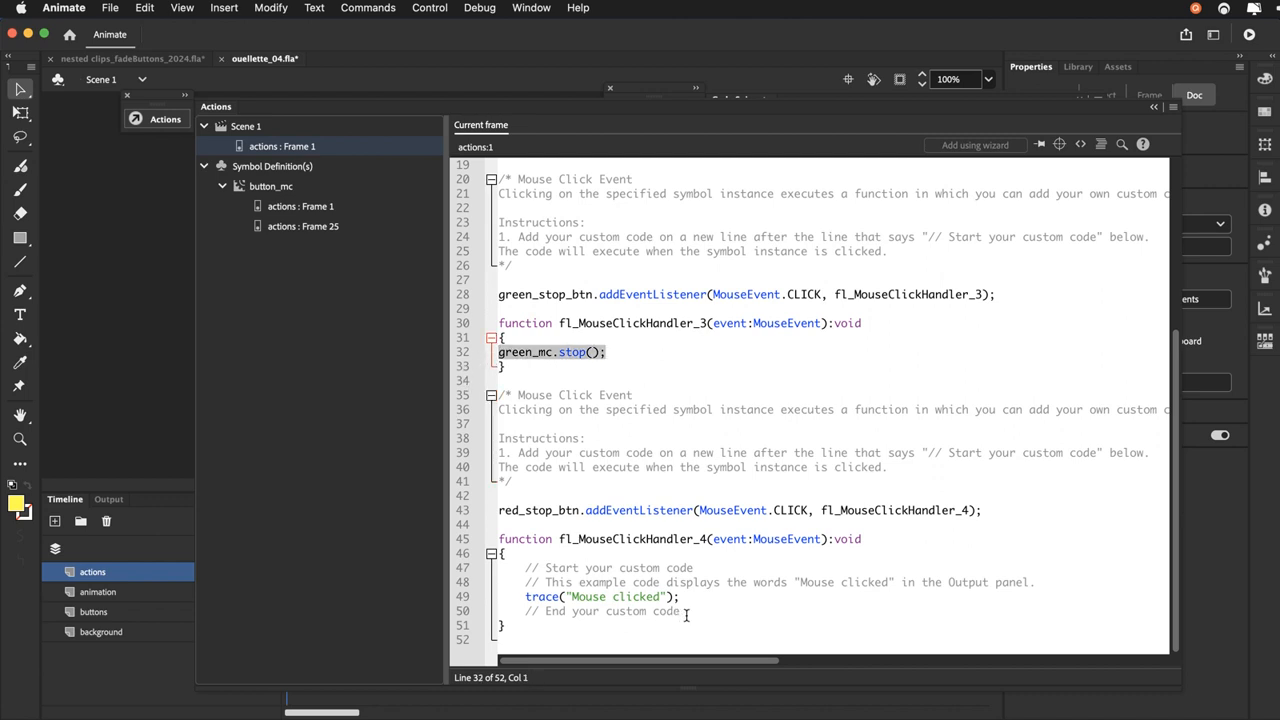
pyautogui.moveTo(684, 612); pyautogui.dragTo(481, 576)
pyautogui.press('super+v')
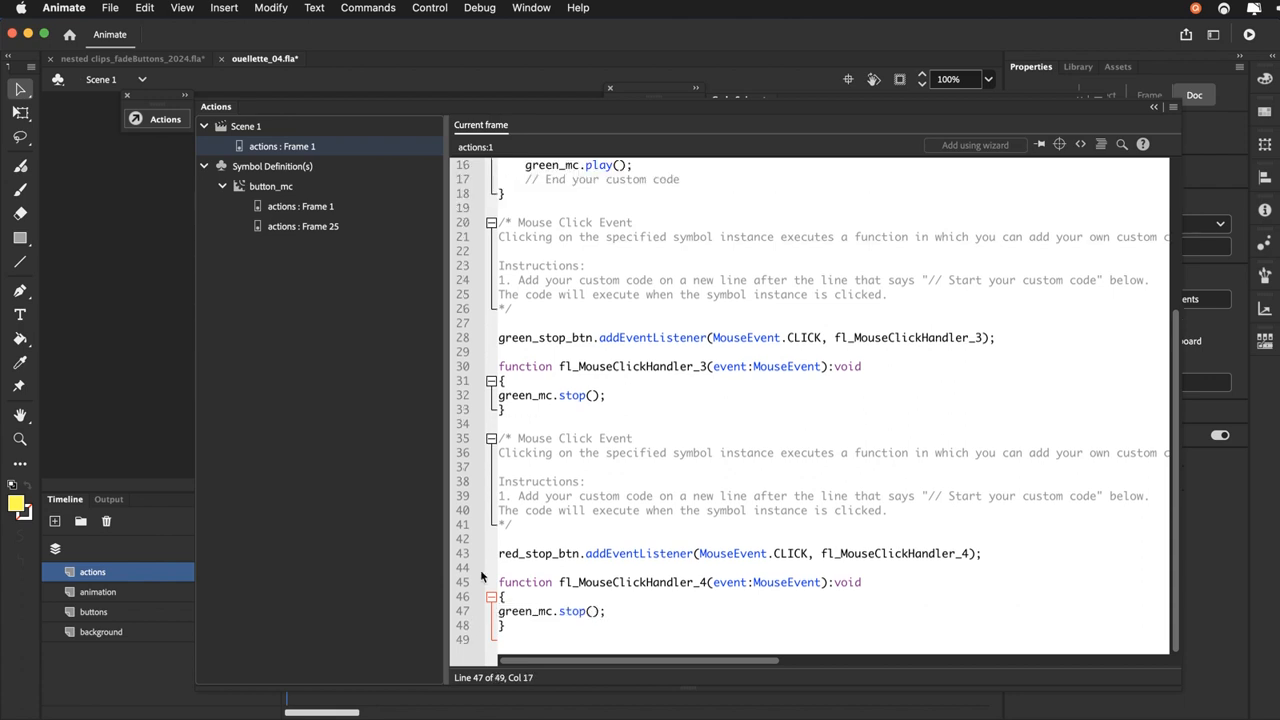
# Change the red_stop_btn handler line to green_mc.red_mc.stop();, close the code editor, and test the movie, closing the preview when done
pyautogui.click(560, 614)
pyautogui.write('red_mc.')
pyautogui.moveTo(653, 617); pyautogui.dragTo(561, 618)
pyautogui.click(157, 124)
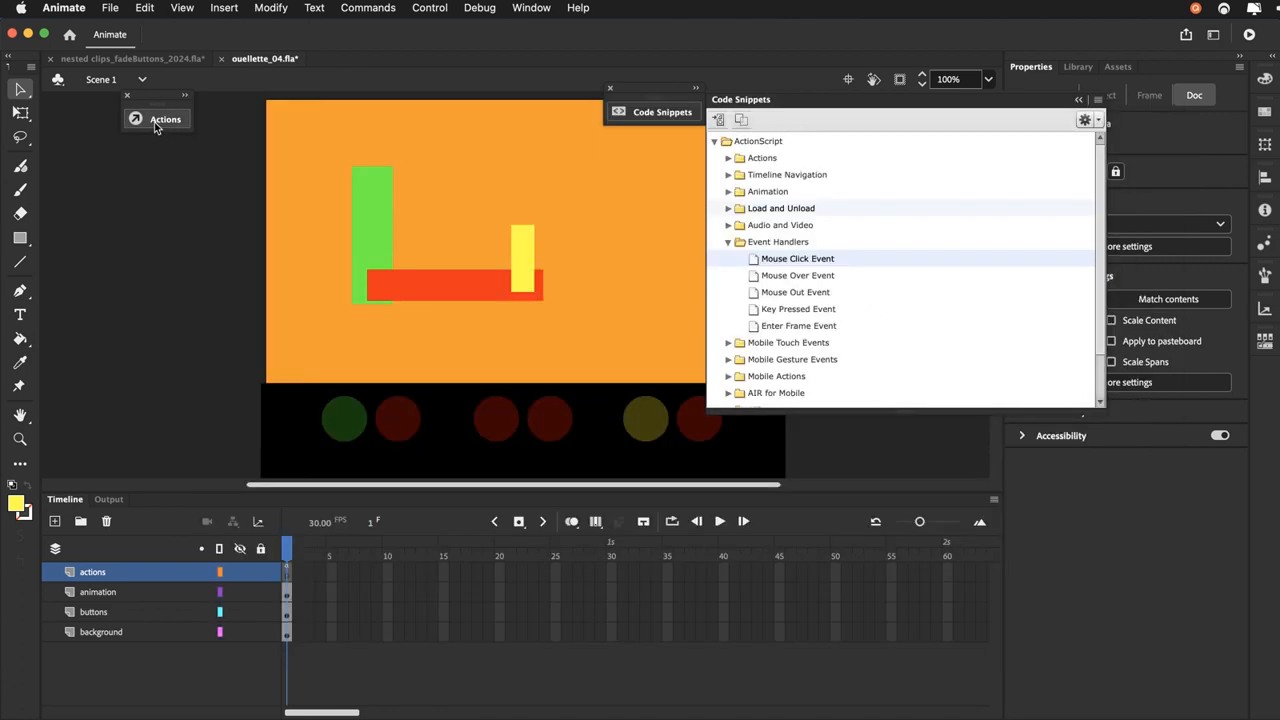
pyautogui.press('super+Return')
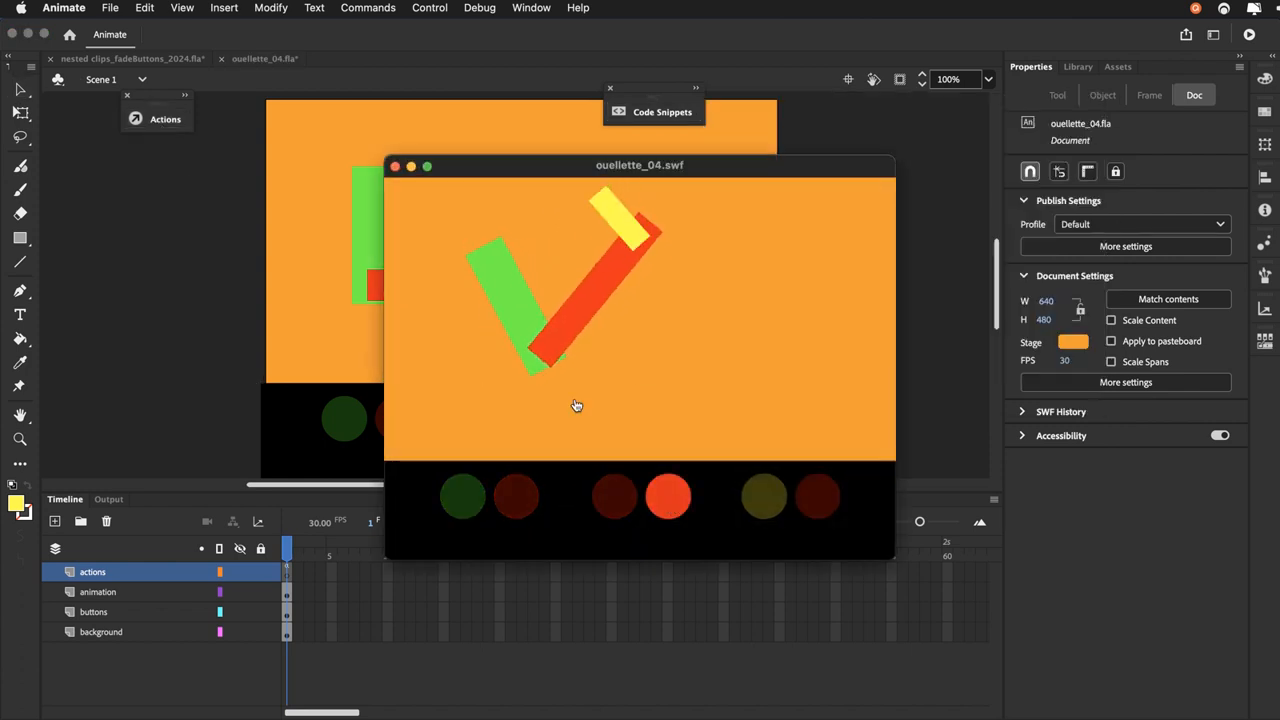
pyautogui.click(396, 167)
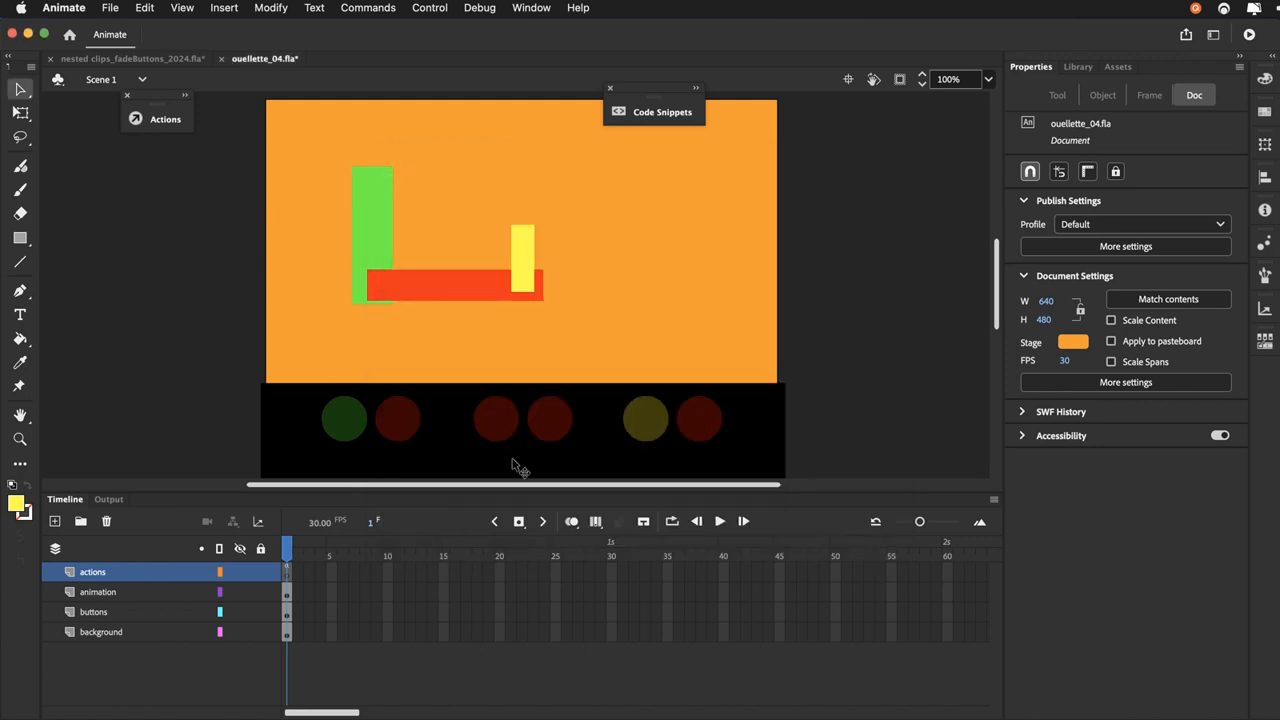
# Add a Mouse Click Event code snippet for the red_go_btn button
pyautogui.click(503, 432)
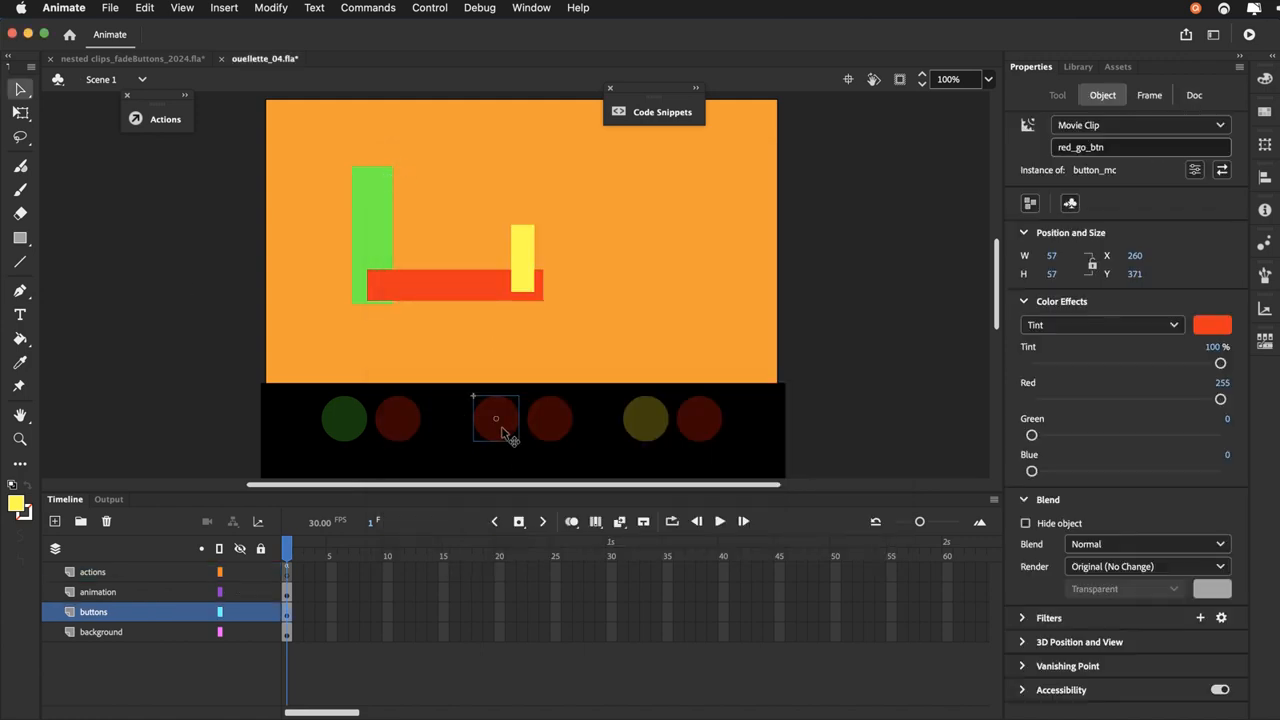
pyautogui.click(634, 116)
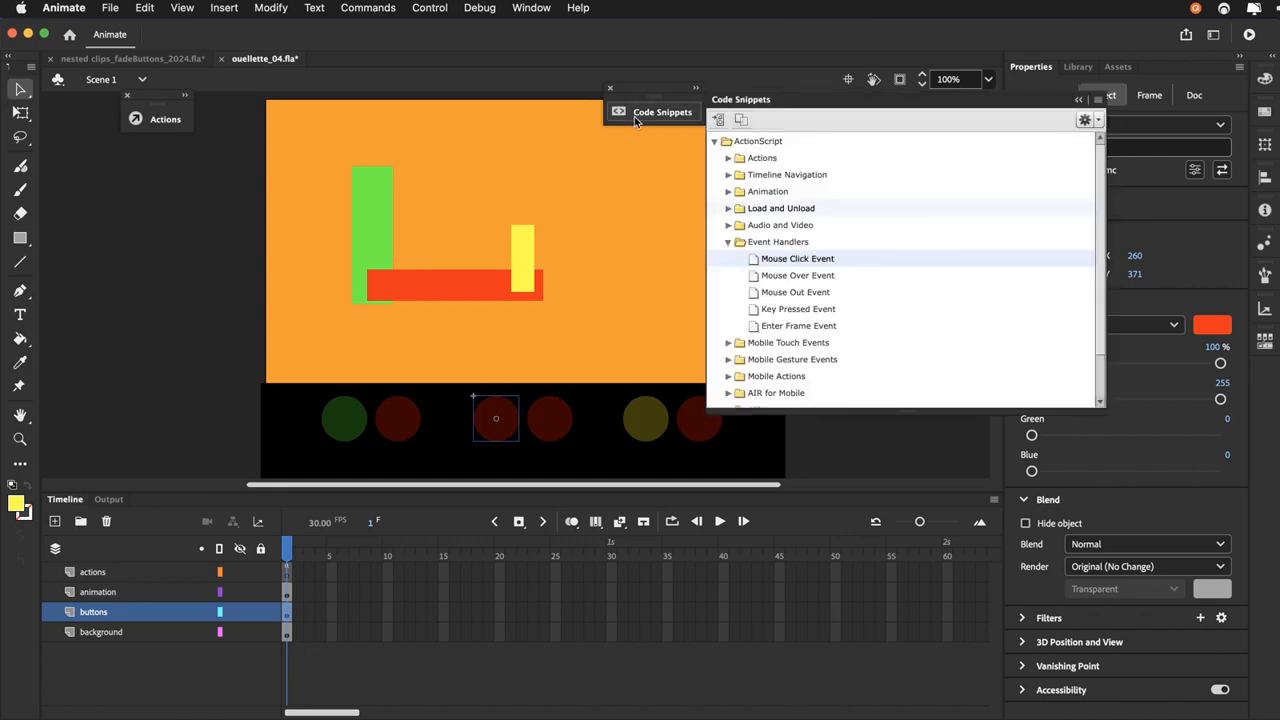
pyautogui.doubleClick(780, 260)
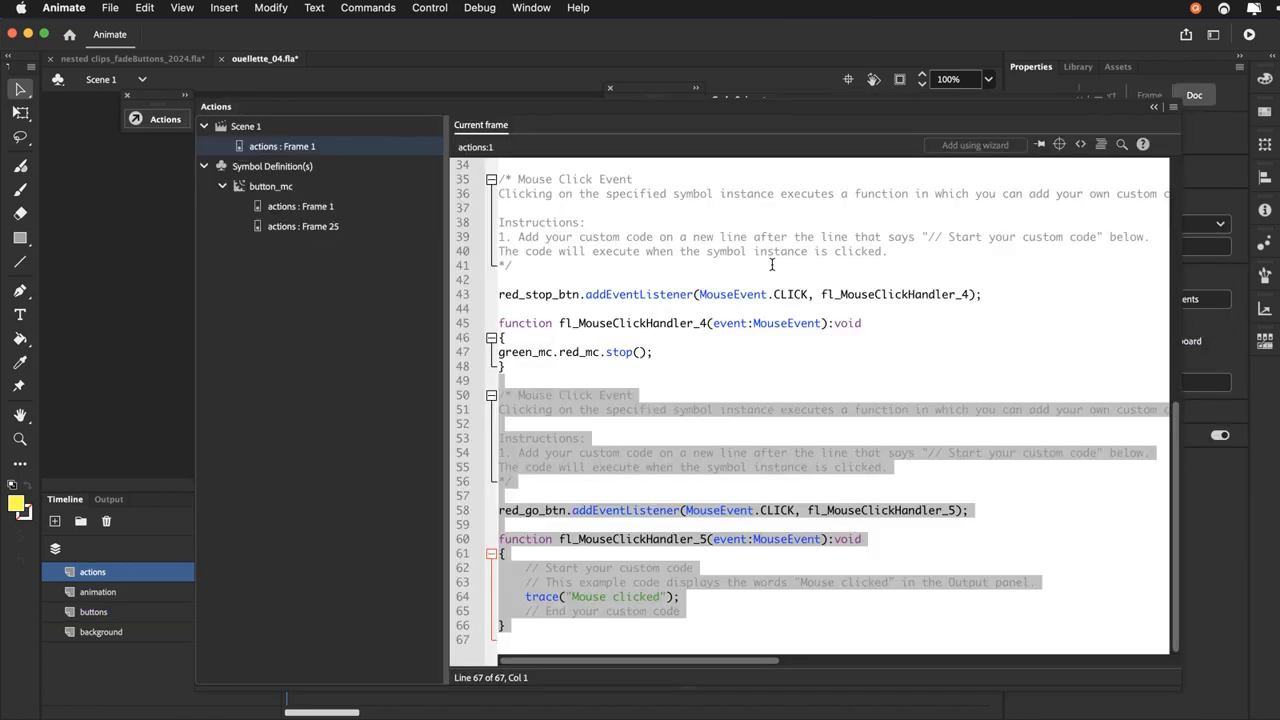
# Replace the red_go_btn handler body with green_mc.red_mc.play(); based on the copied stop line, and close the code editor
pyautogui.click(655, 383)
pyautogui.moveTo(656, 352); pyautogui.dragTo(497, 360)
pyautogui.press('super+c')
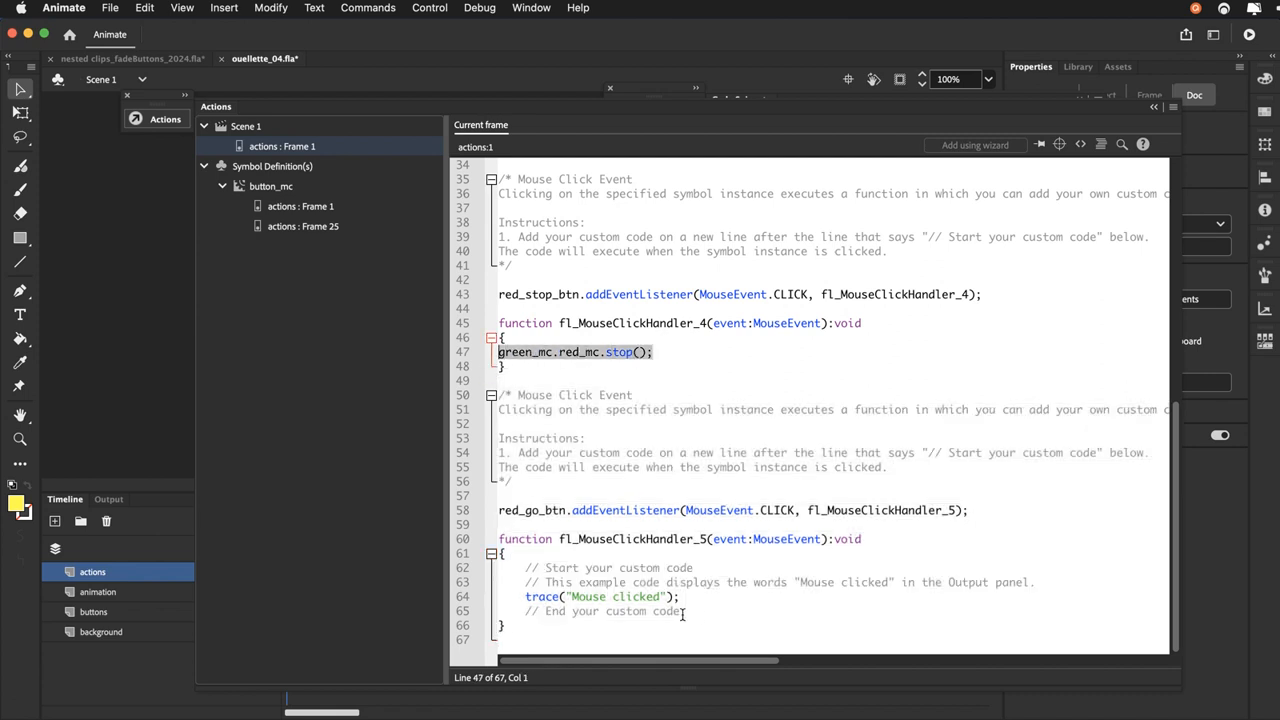
pyautogui.moveTo(702, 614); pyautogui.dragTo(492, 571)
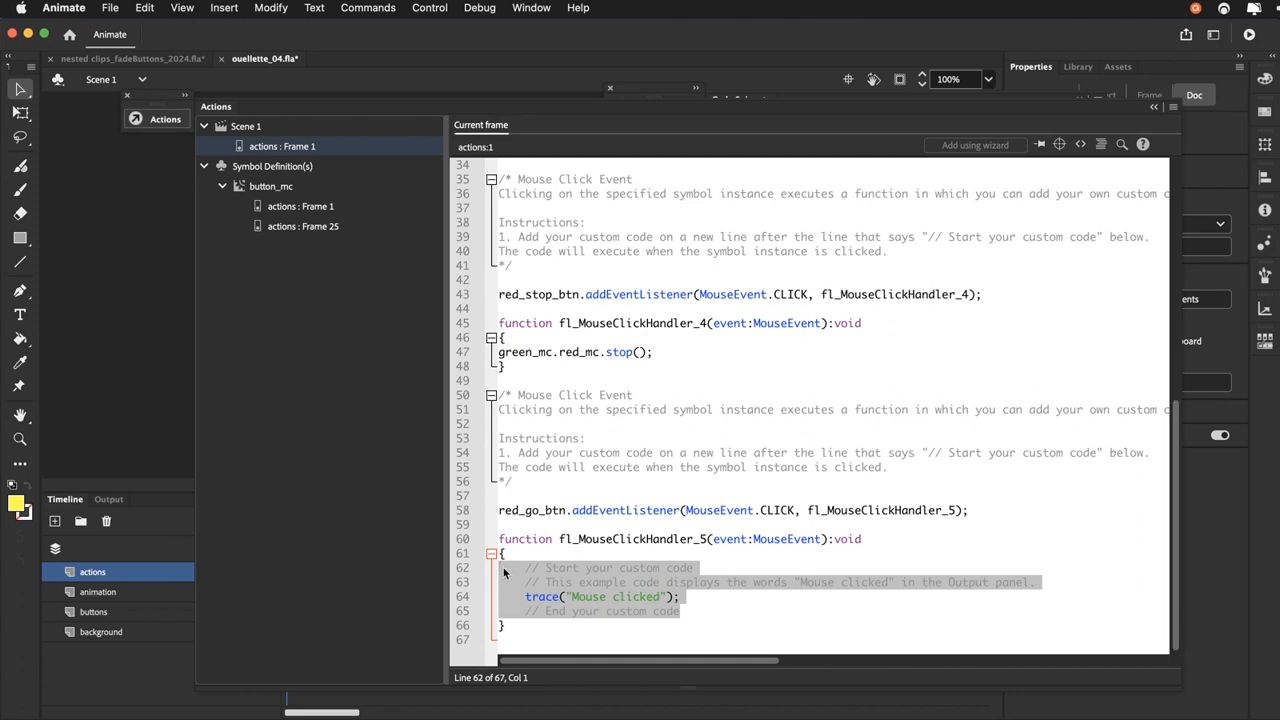
pyautogui.press('super+v')
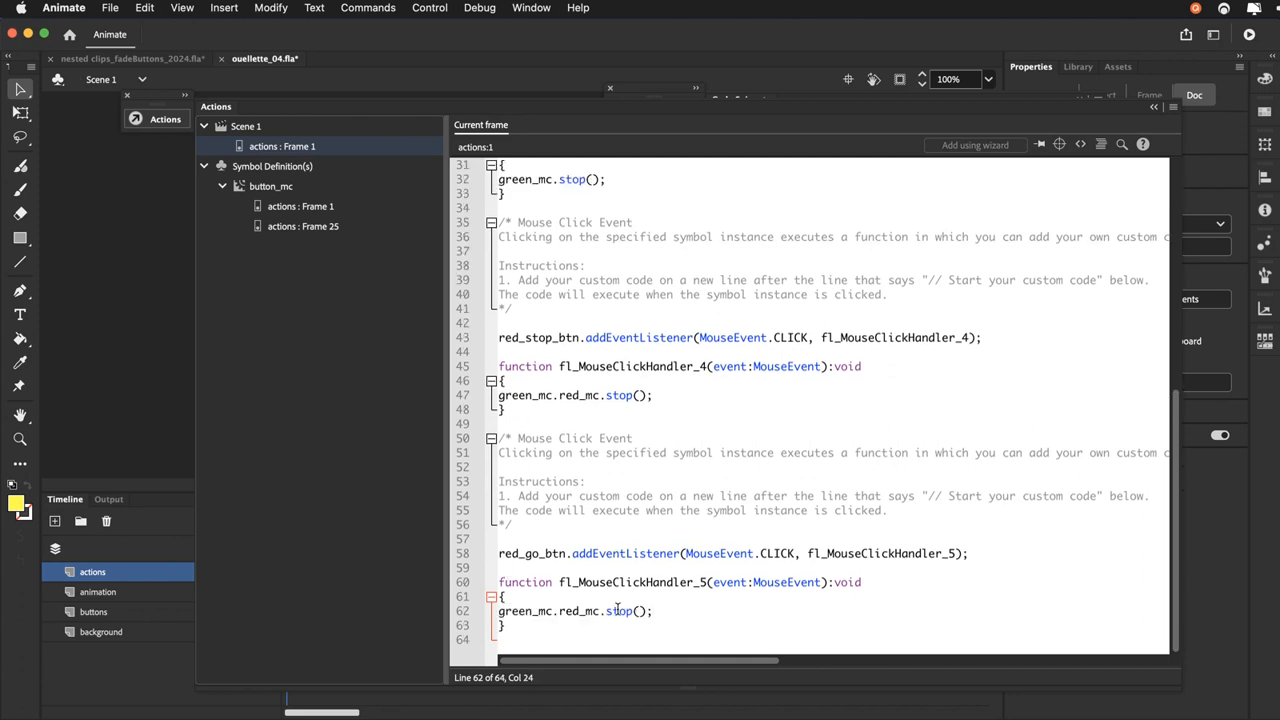
pyautogui.moveTo(606, 613); pyautogui.dragTo(631, 614)
pyautogui.write('play')
pyautogui.click(136, 119)
# Save the document and test the red and green go and stop buttons in the movie preview, closing it when done
pyautogui.click(106, 8)
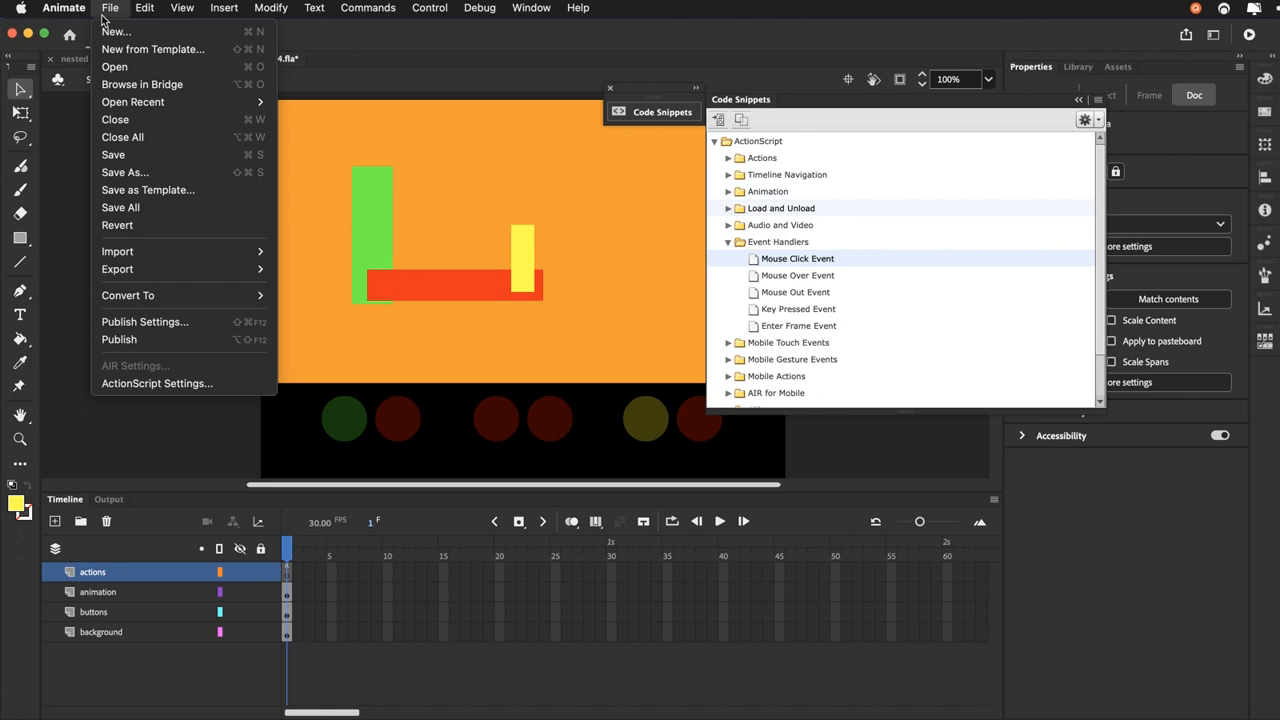
pyautogui.click(121, 154)
pyautogui.press('super+Return')
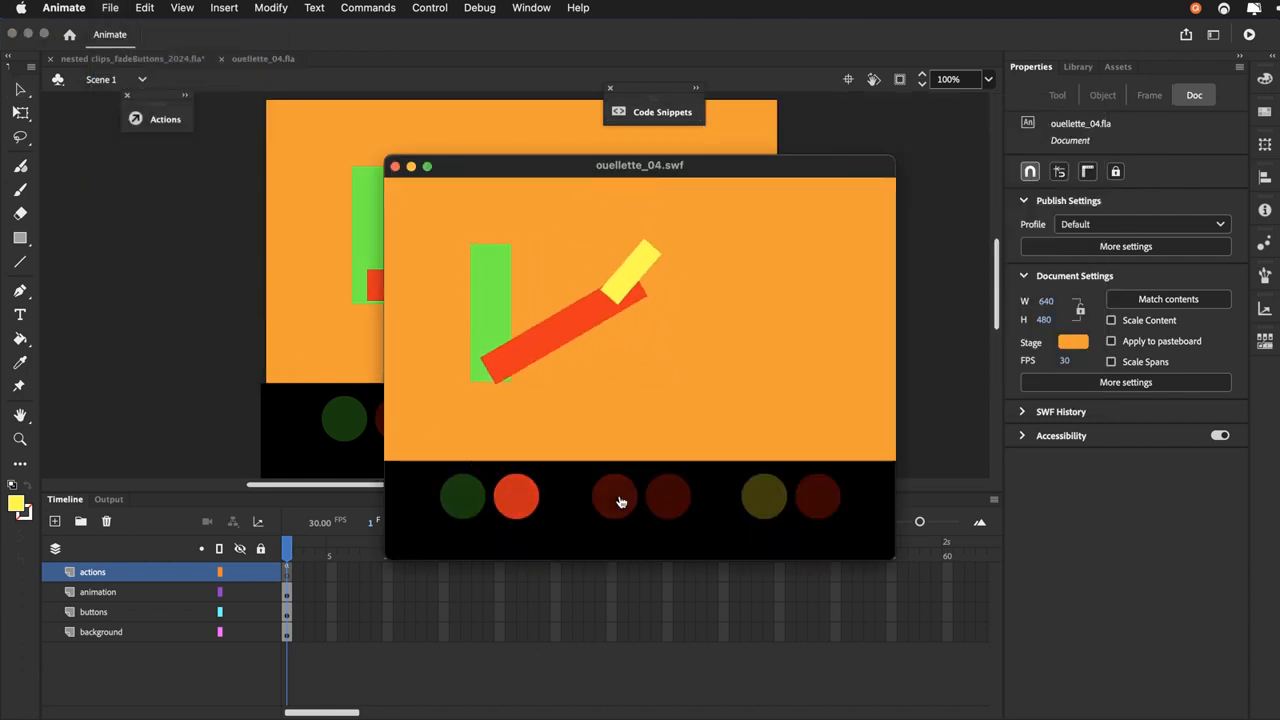
pyautogui.click(671, 502)
pyautogui.click(628, 505)
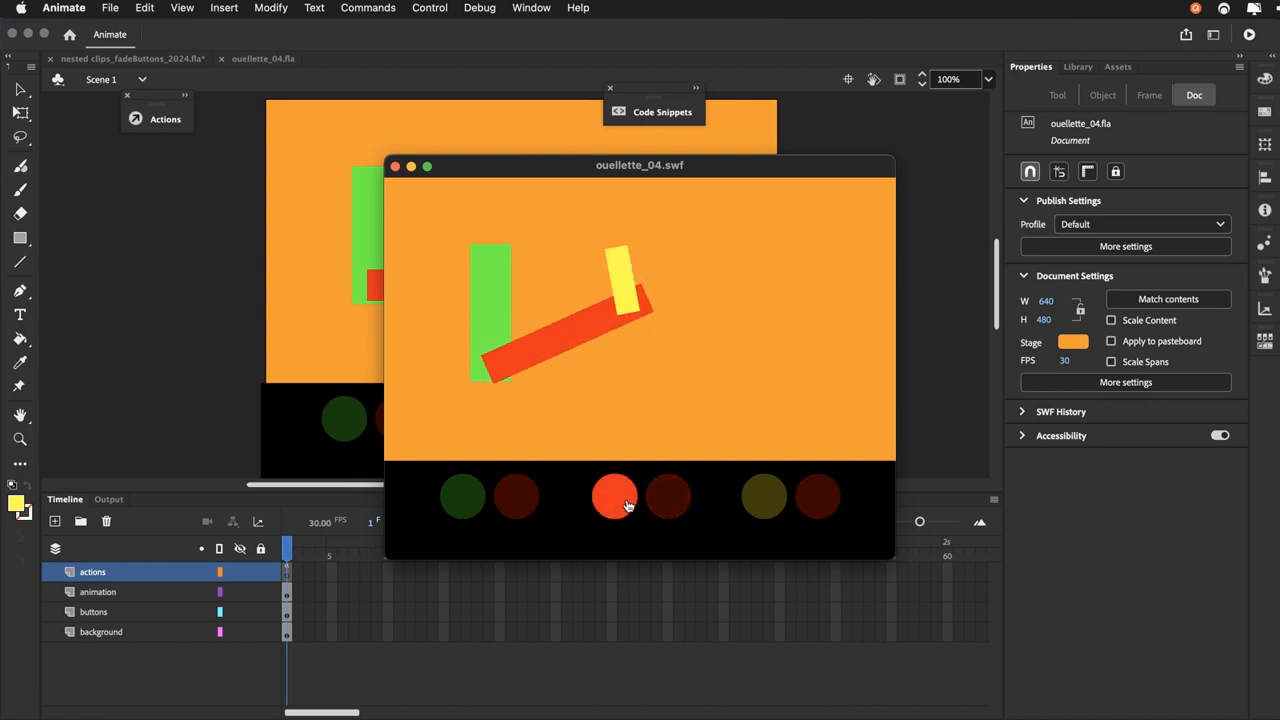
pyautogui.click(465, 508)
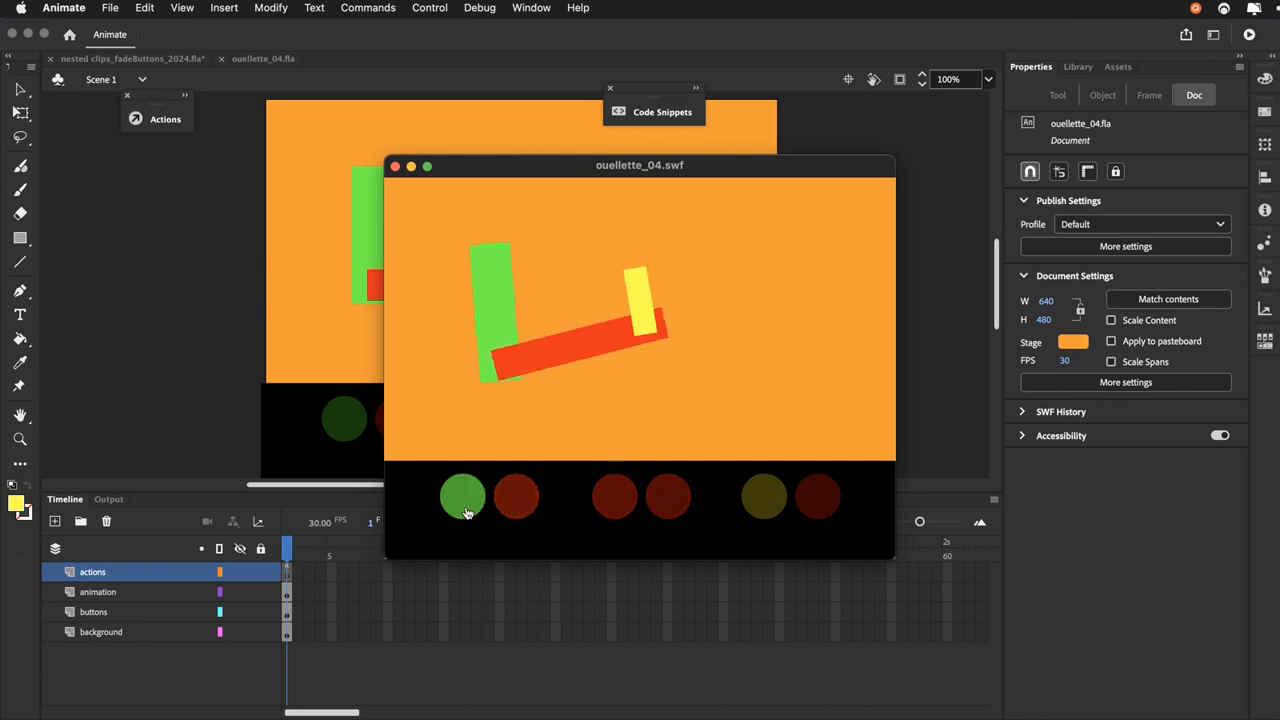
pyautogui.click(519, 512)
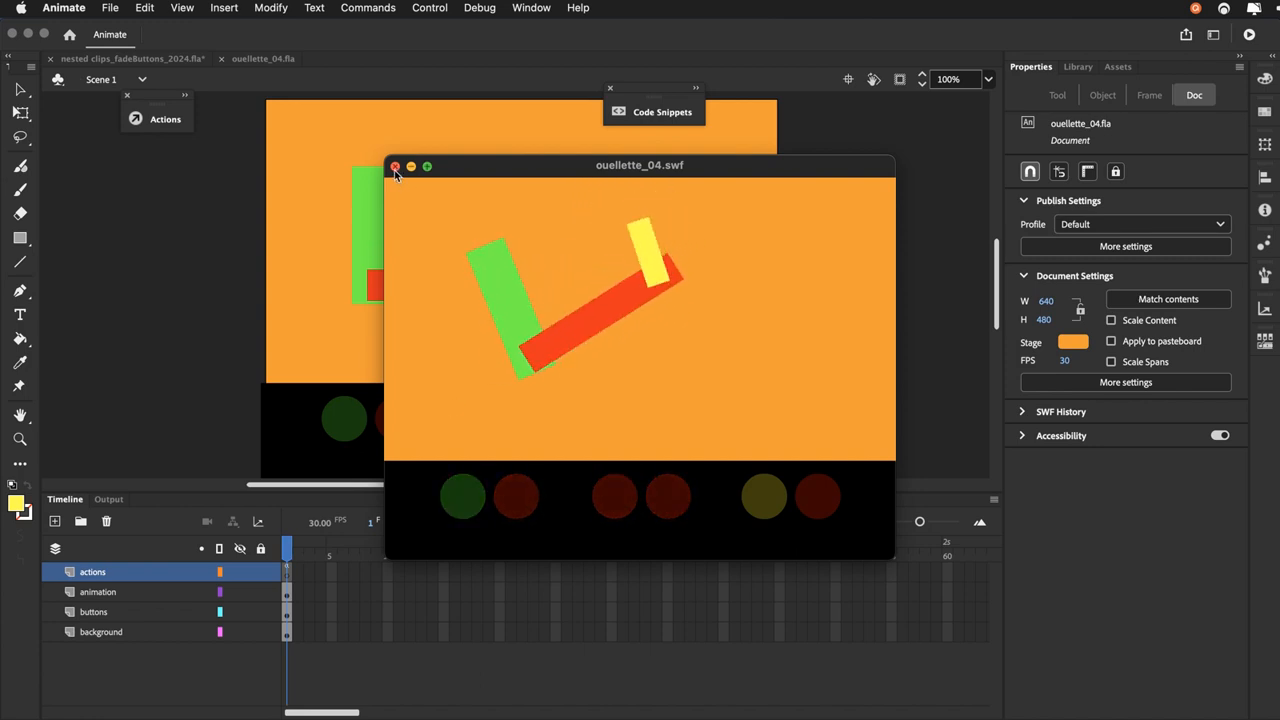
pyautogui.click(396, 167)
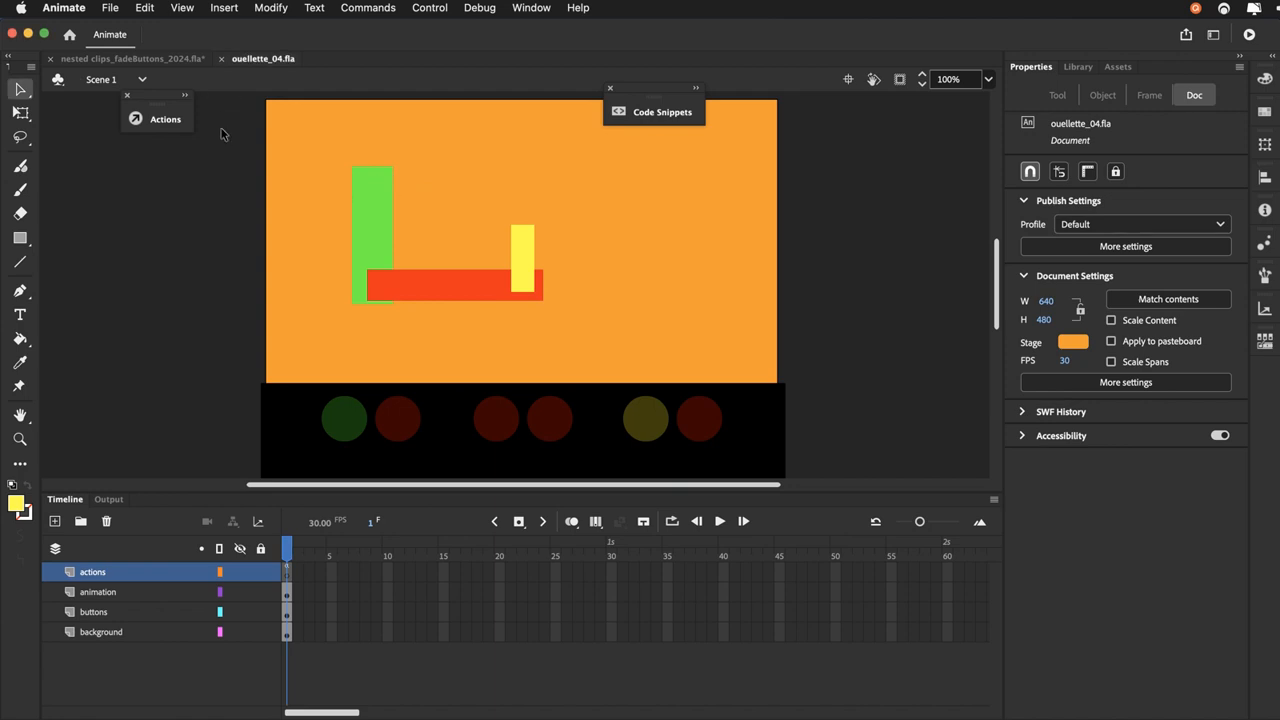
# Add a Mouse Click Event code snippet for the yellow_stop_btn button
pyautogui.click(695, 427)
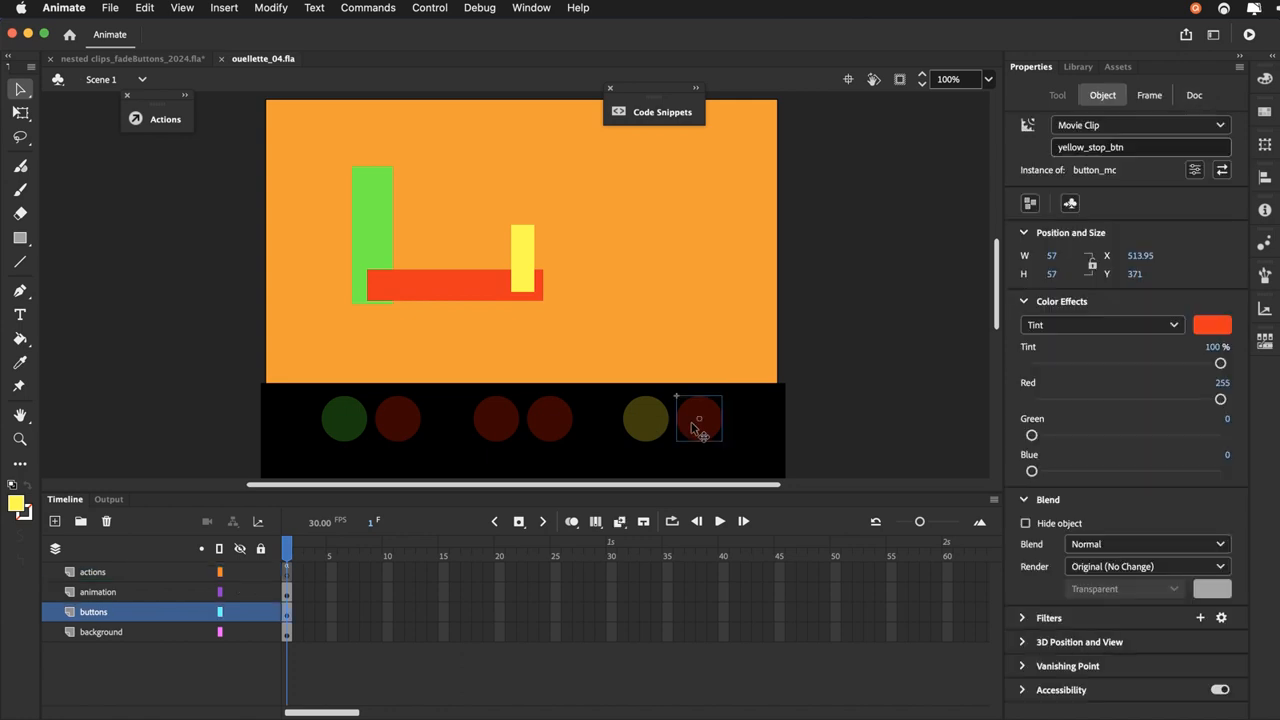
pyautogui.click(636, 114)
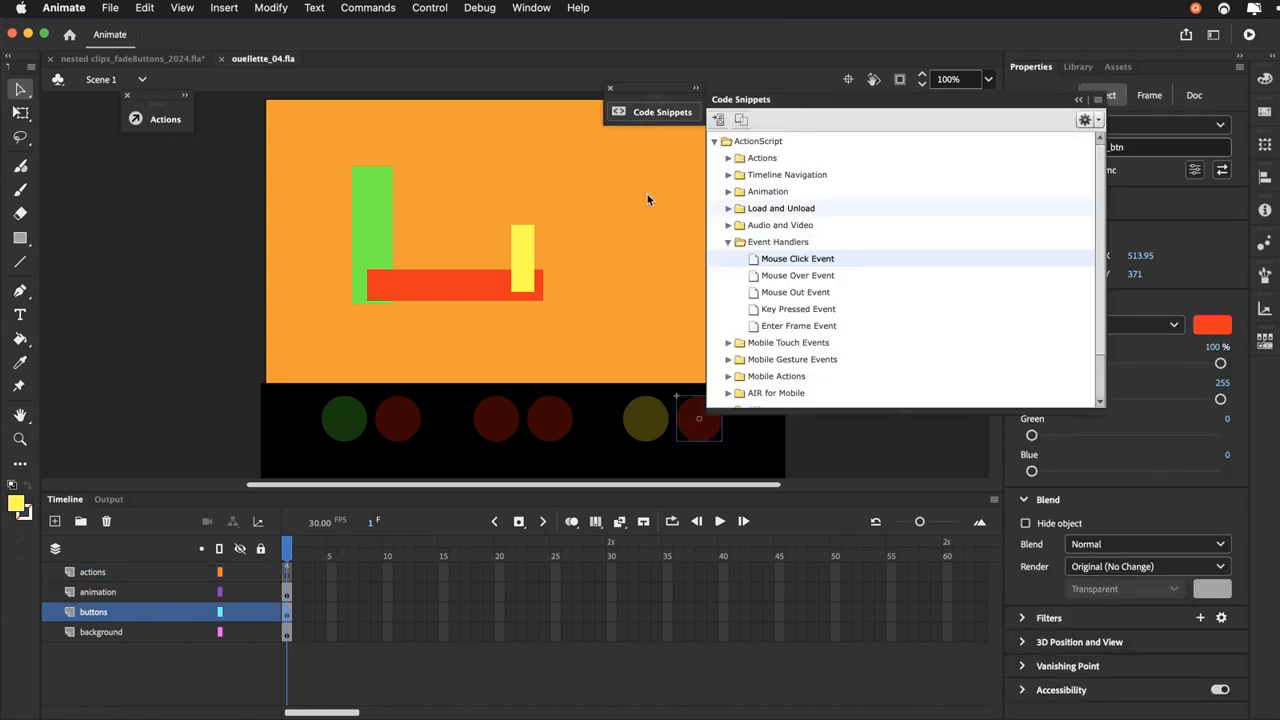
pyautogui.doubleClick(774, 262)
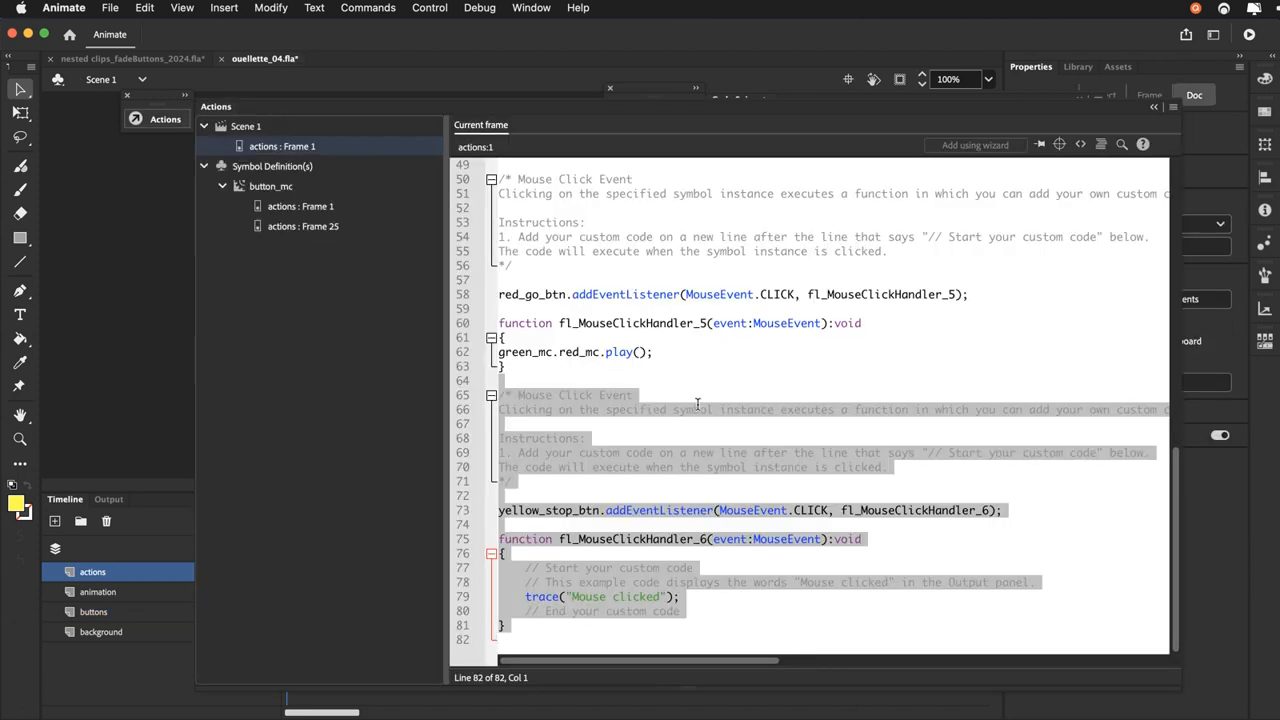
pyautogui.click(701, 443)
# Replace the yellow_stop_btn handler body with green_mc.red_mc.yellow_mc.stop(); based on the copied red stop line, and close the code editor
pyautogui.scroll(2, 664, 348)
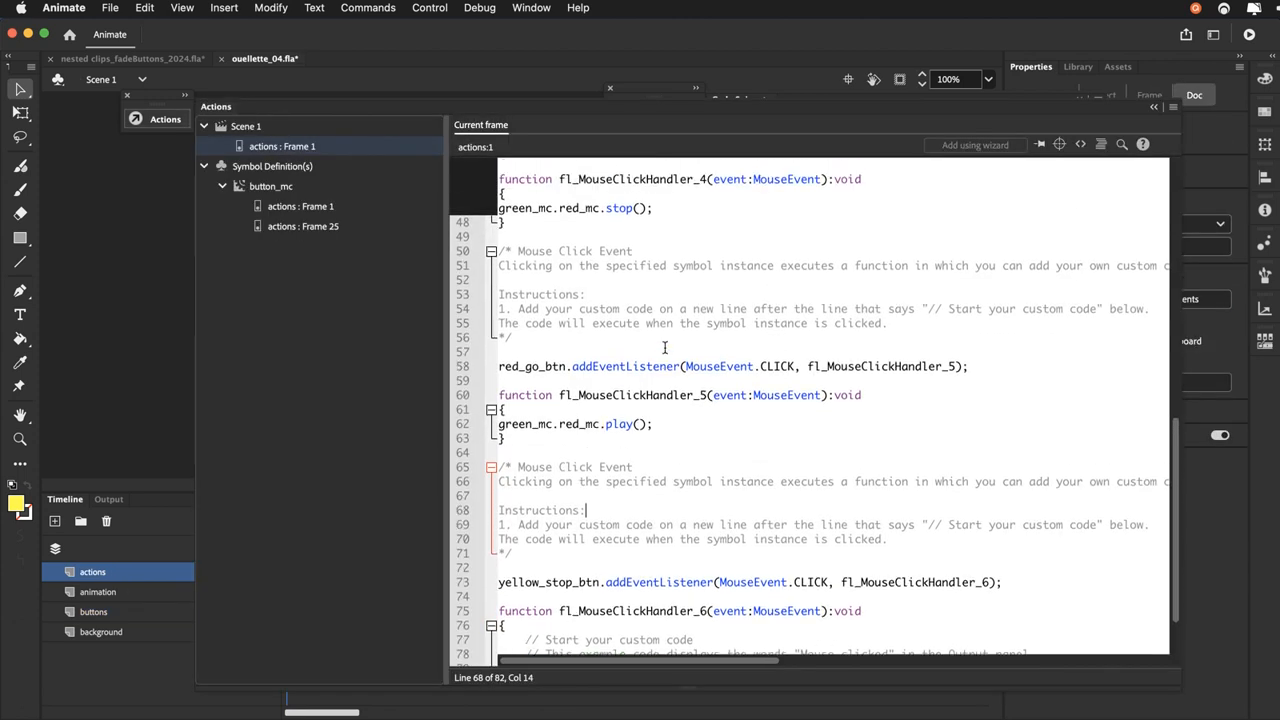
pyautogui.moveTo(660, 209); pyautogui.dragTo(498, 221)
pyautogui.press('super+c')
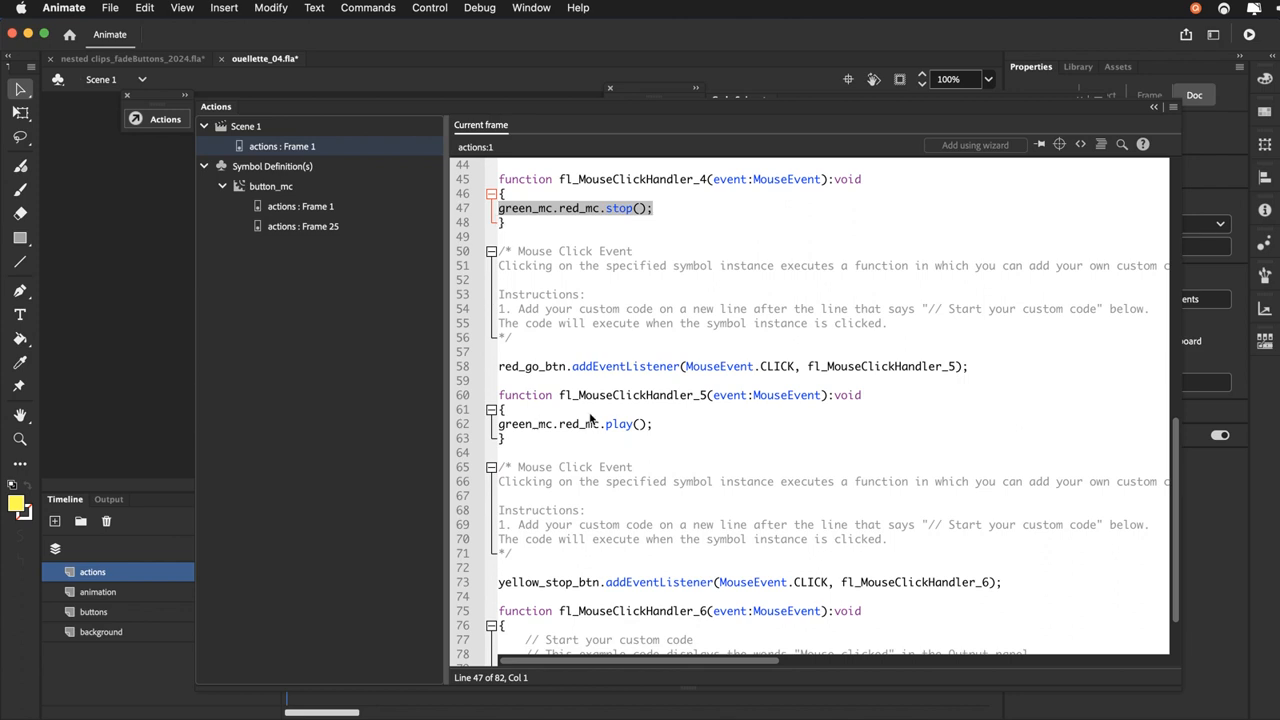
pyautogui.scroll(-2, 606, 404)
pyautogui.moveTo(688, 613); pyautogui.dragTo(484, 573)
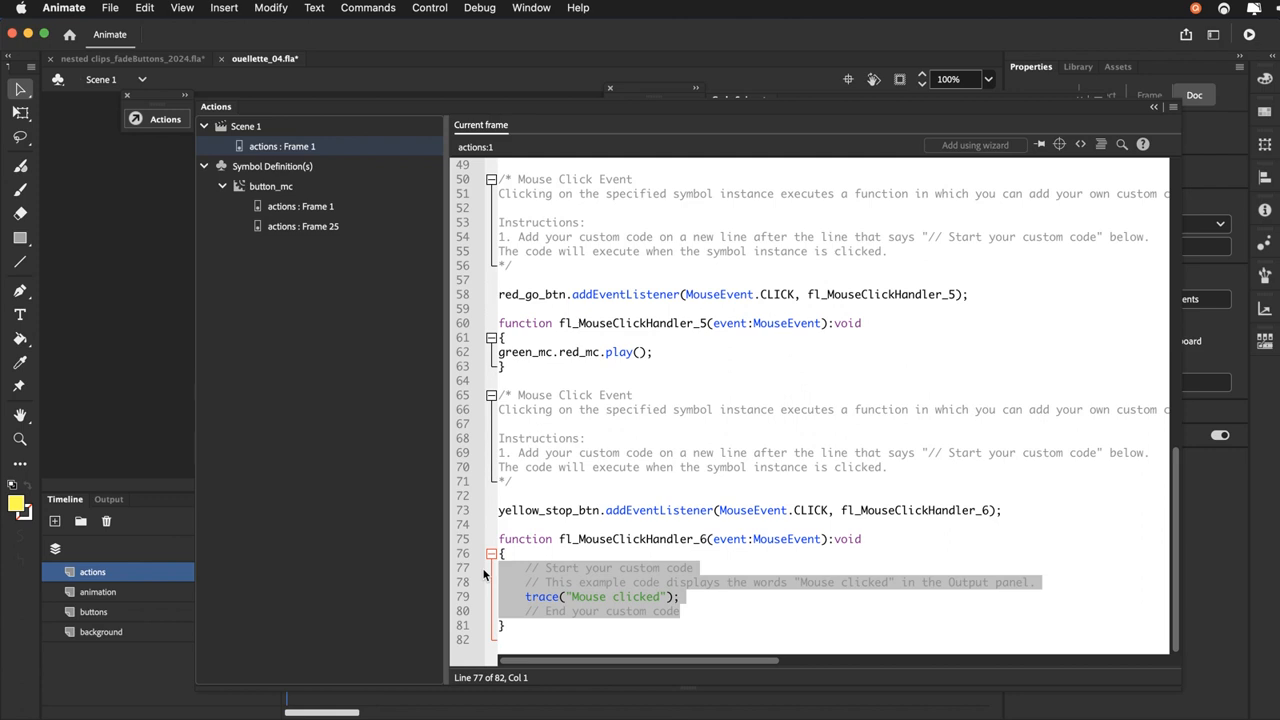
pyautogui.press('super+v')
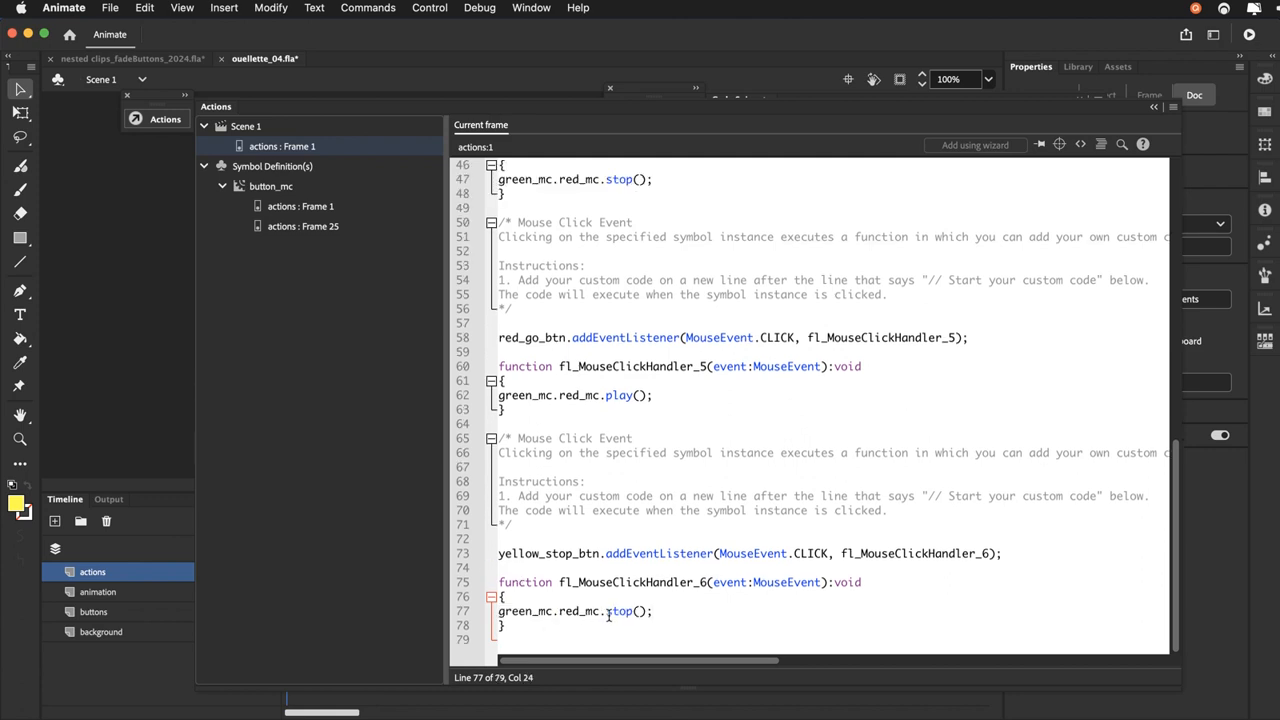
pyautogui.write('yellow_mc.')
pyautogui.click(168, 121)
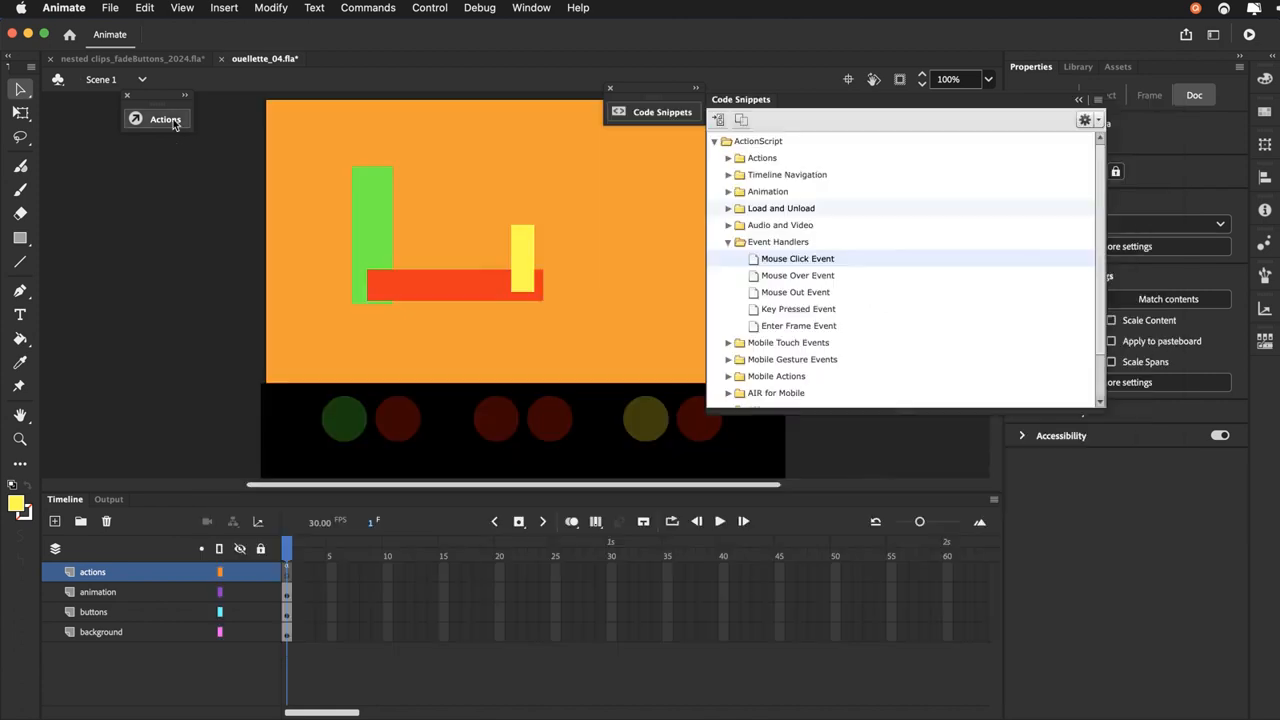
# Add a Mouse Click Event code snippet for the yellow_go_btn button
pyautogui.click(643, 420)
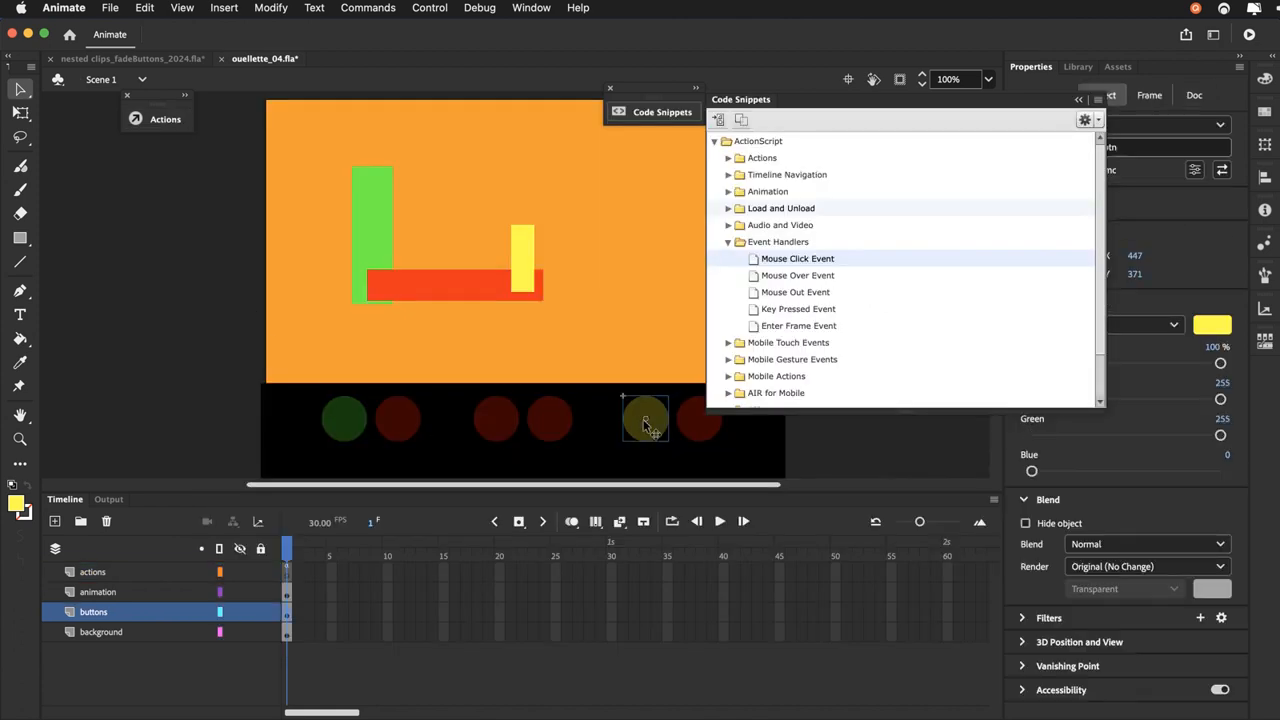
pyautogui.doubleClick(756, 261)
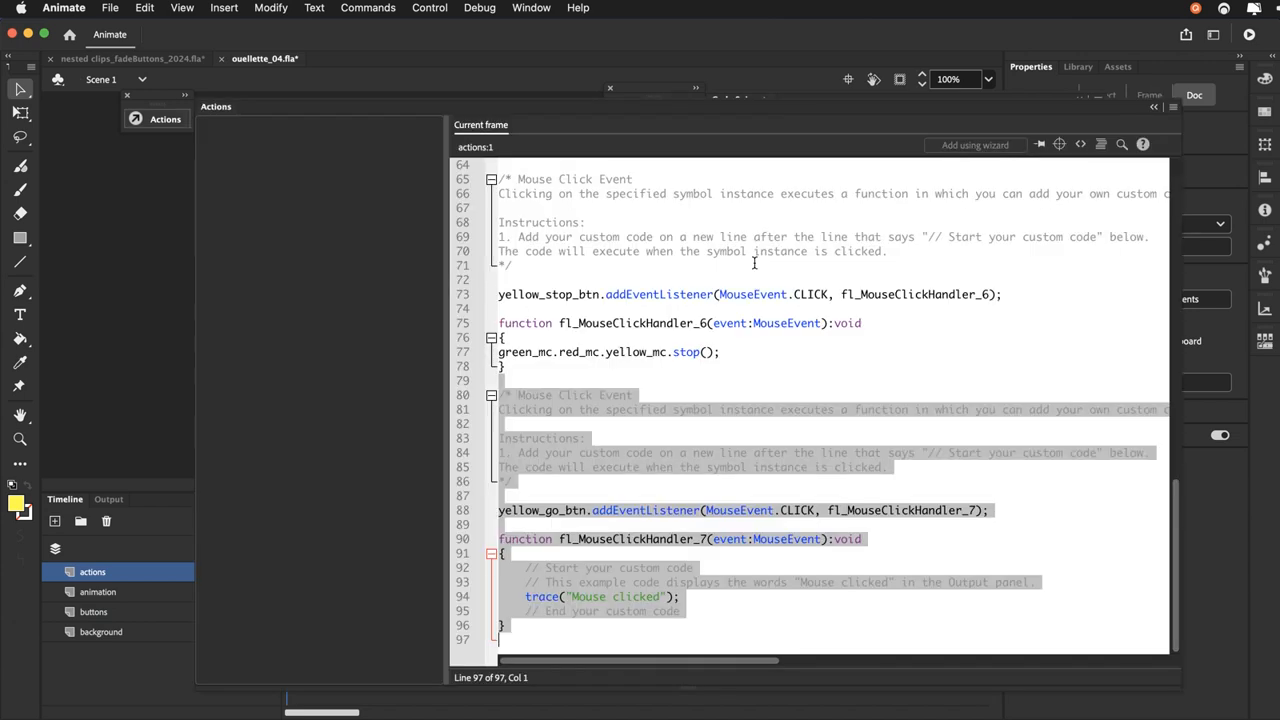
pyautogui.click(641, 388)
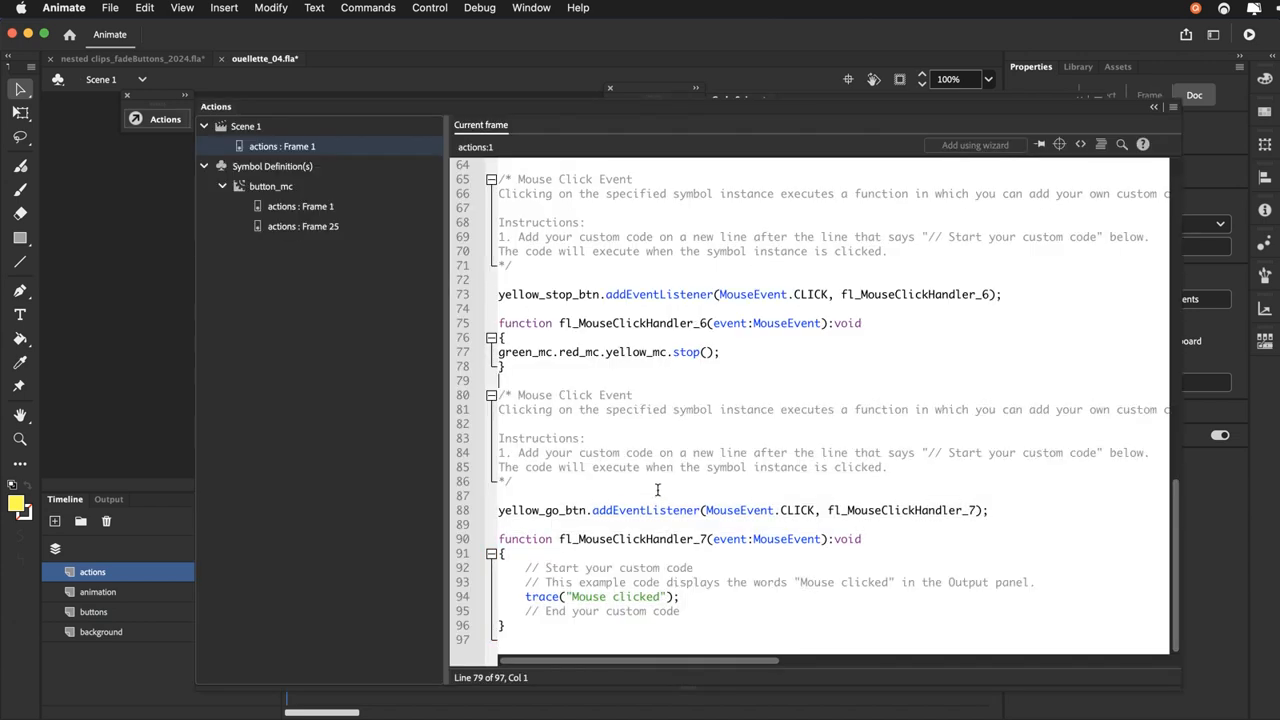
# Replace the yellow_go_btn handler body with green_mc.red_mc.yellow_mc.play(); based on the copied yellow stop line, save the document and close the code editor
pyautogui.moveTo(722, 352); pyautogui.dragTo(485, 362)
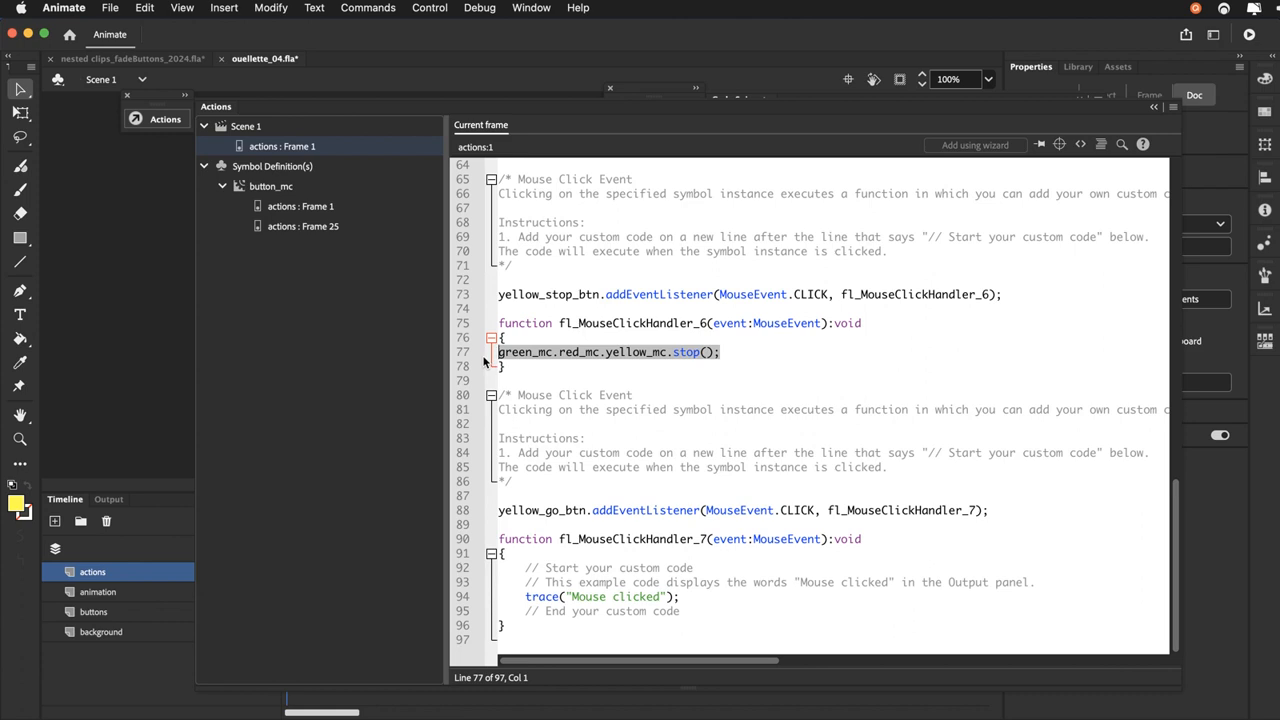
pyautogui.moveTo(698, 612); pyautogui.dragTo(508, 572)
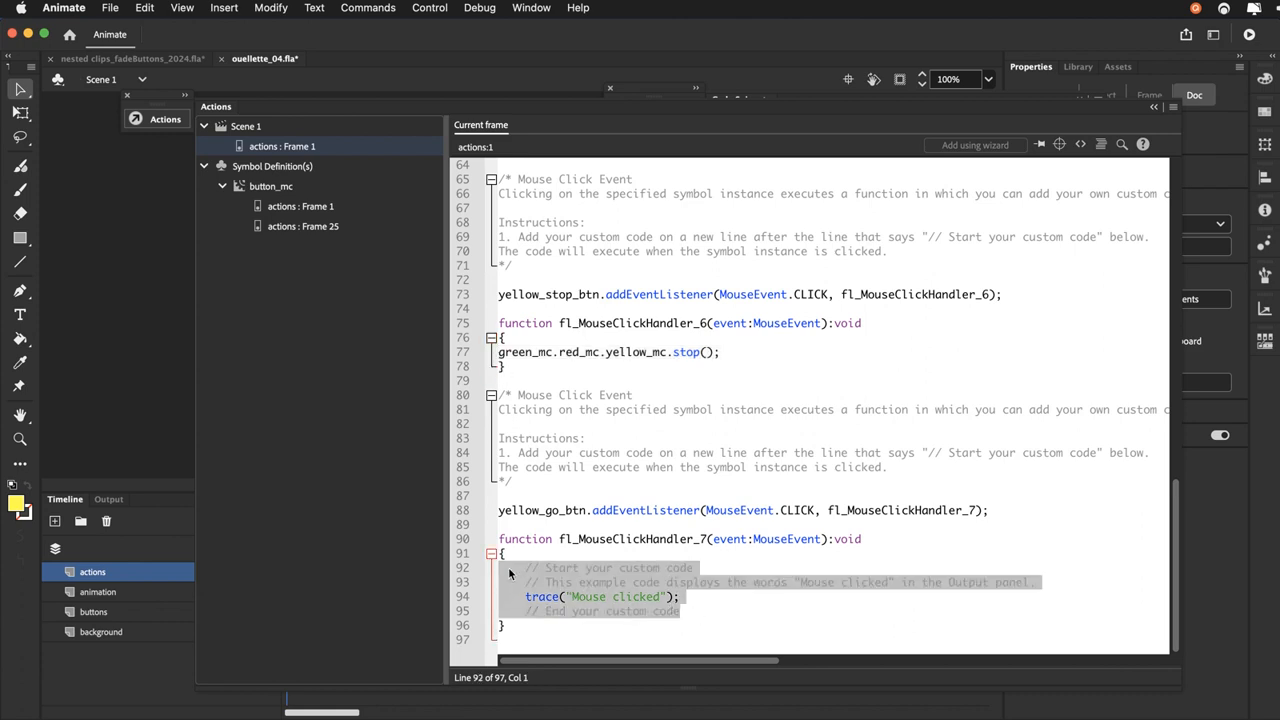
pyautogui.write('green_mc.red_mc.yellow_mc.stop();')
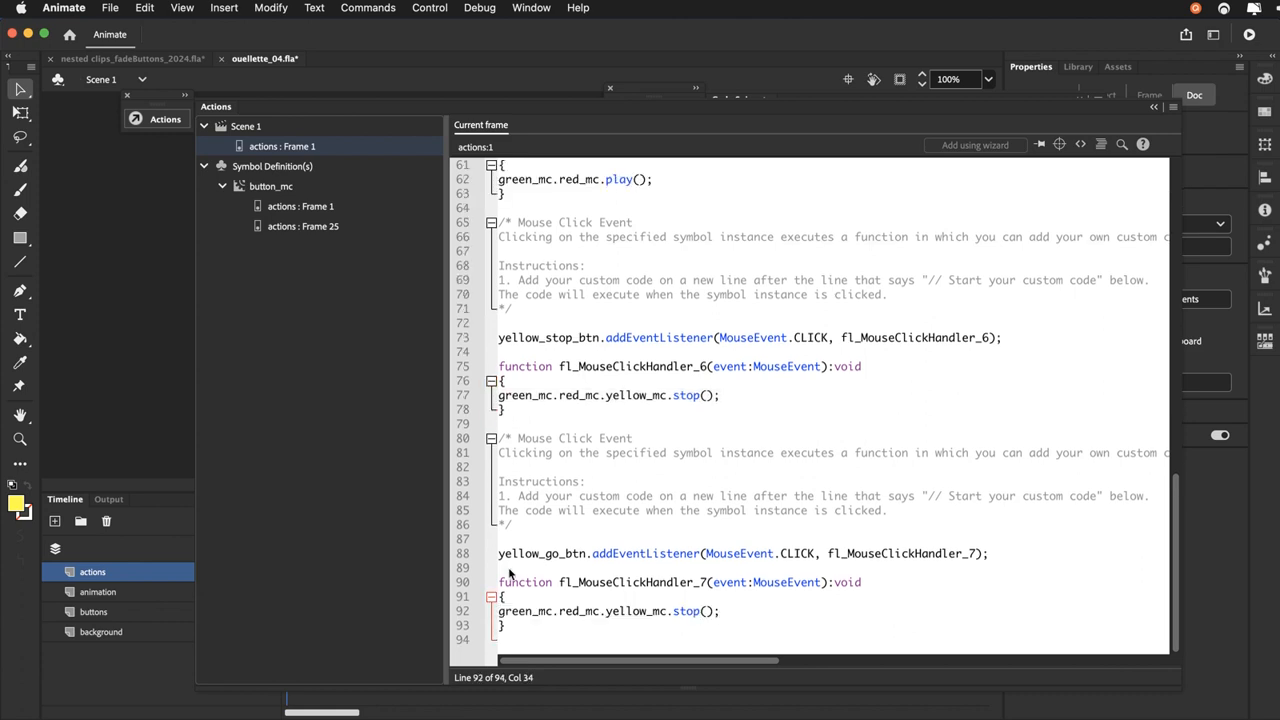
pyautogui.moveTo(673, 612); pyautogui.dragTo(710, 617)
pyautogui.write('play')
pyautogui.click(138, 119)
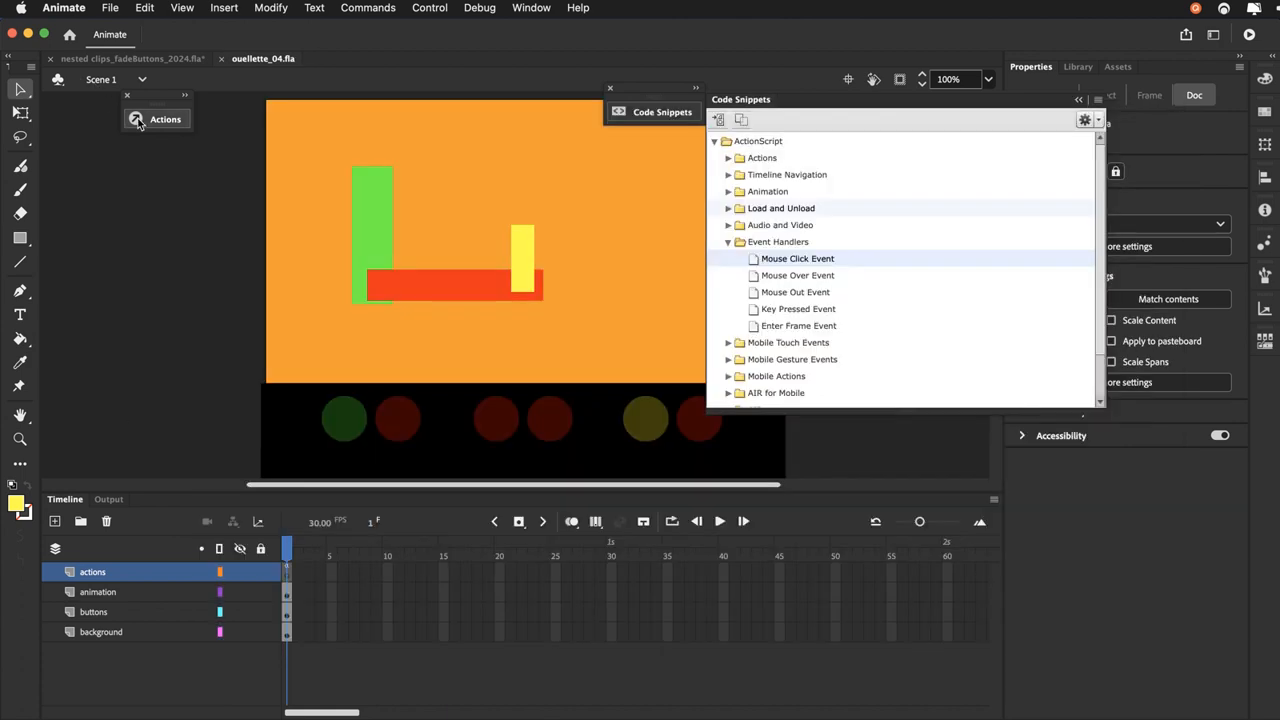
# Park the collapsed Code Snippets panel below the Actions panel and test the nested arm animation in the movie preview, closing it when done
pyautogui.click(630, 112)
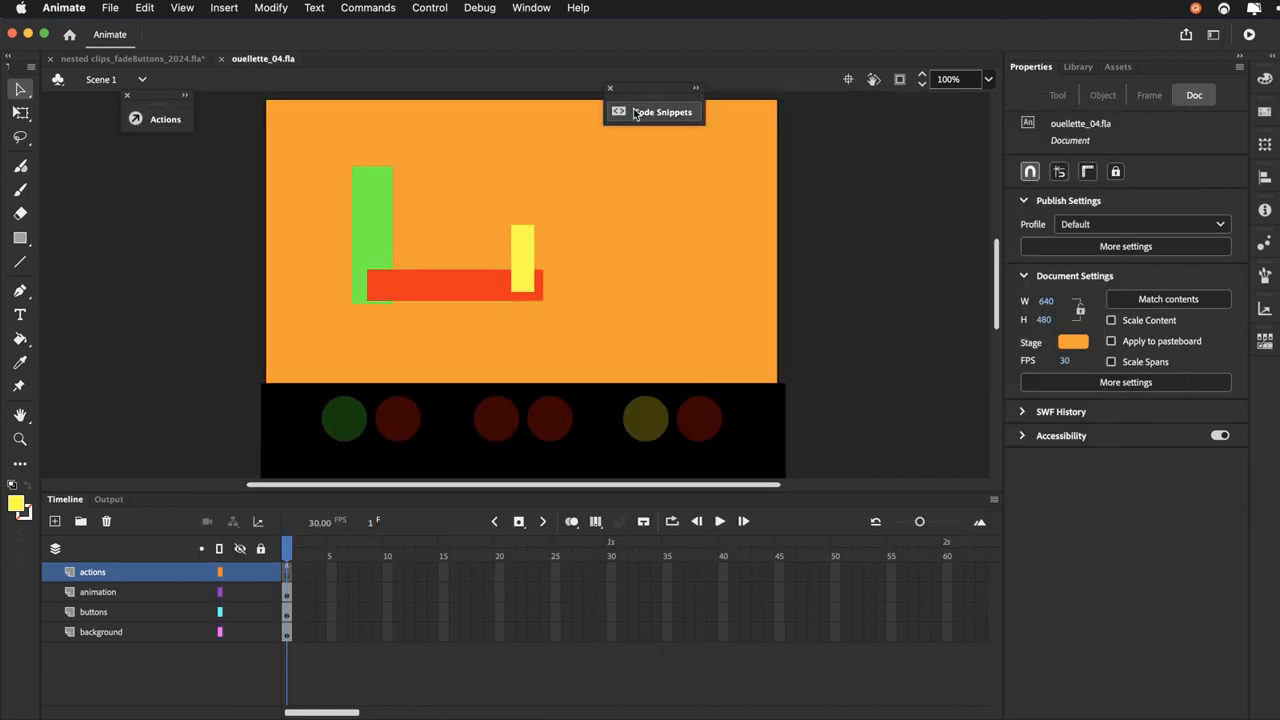
pyautogui.moveTo(645, 89); pyautogui.dragTo(164, 185)
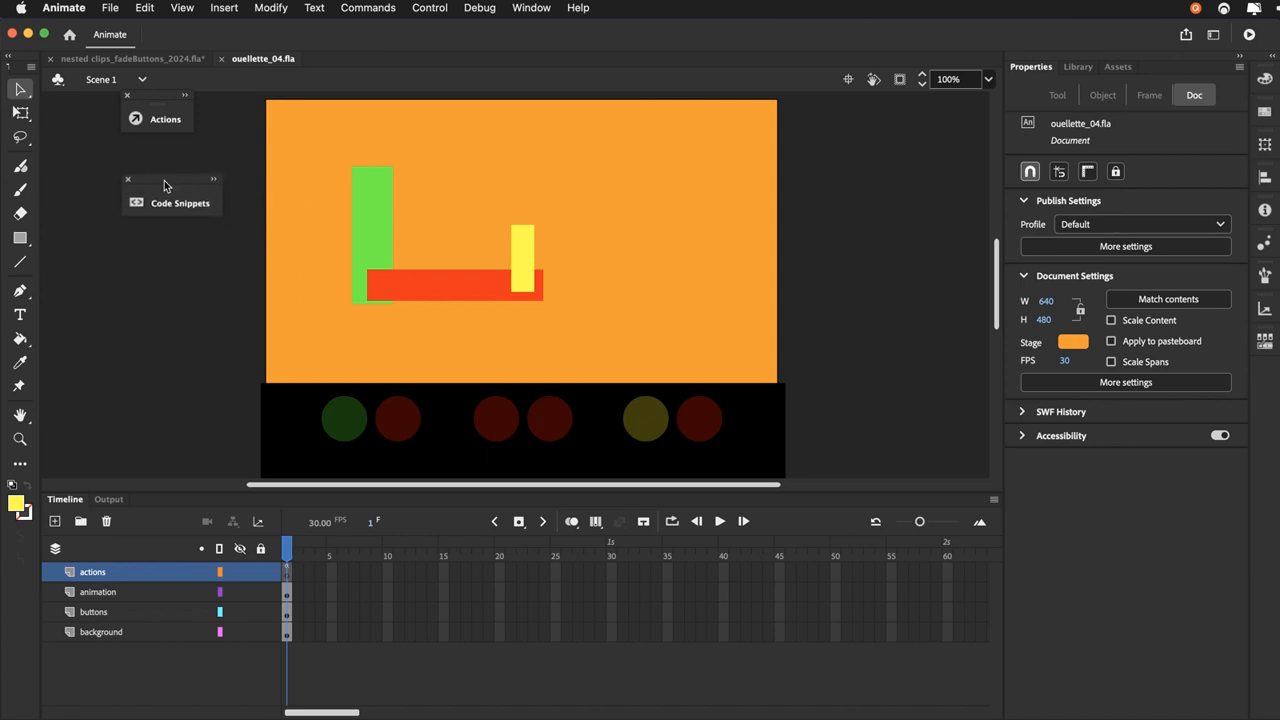
pyautogui.press('super+Return')
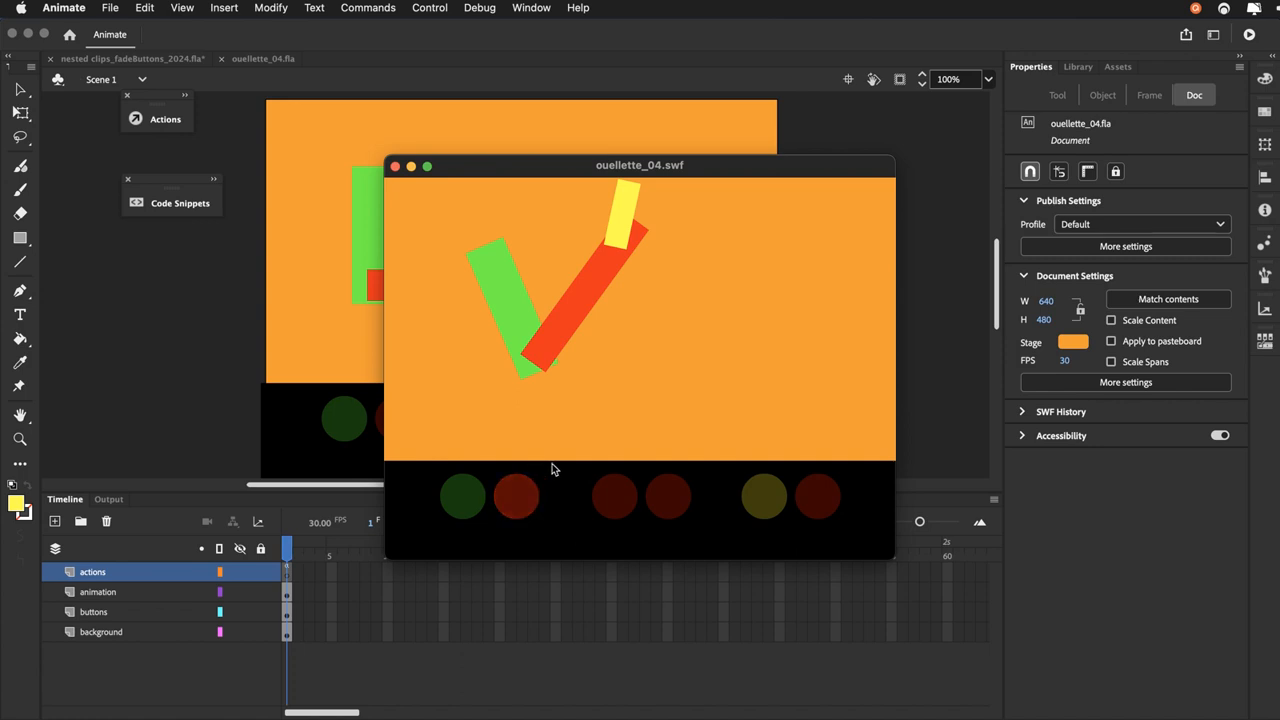
pyautogui.click(395, 167)
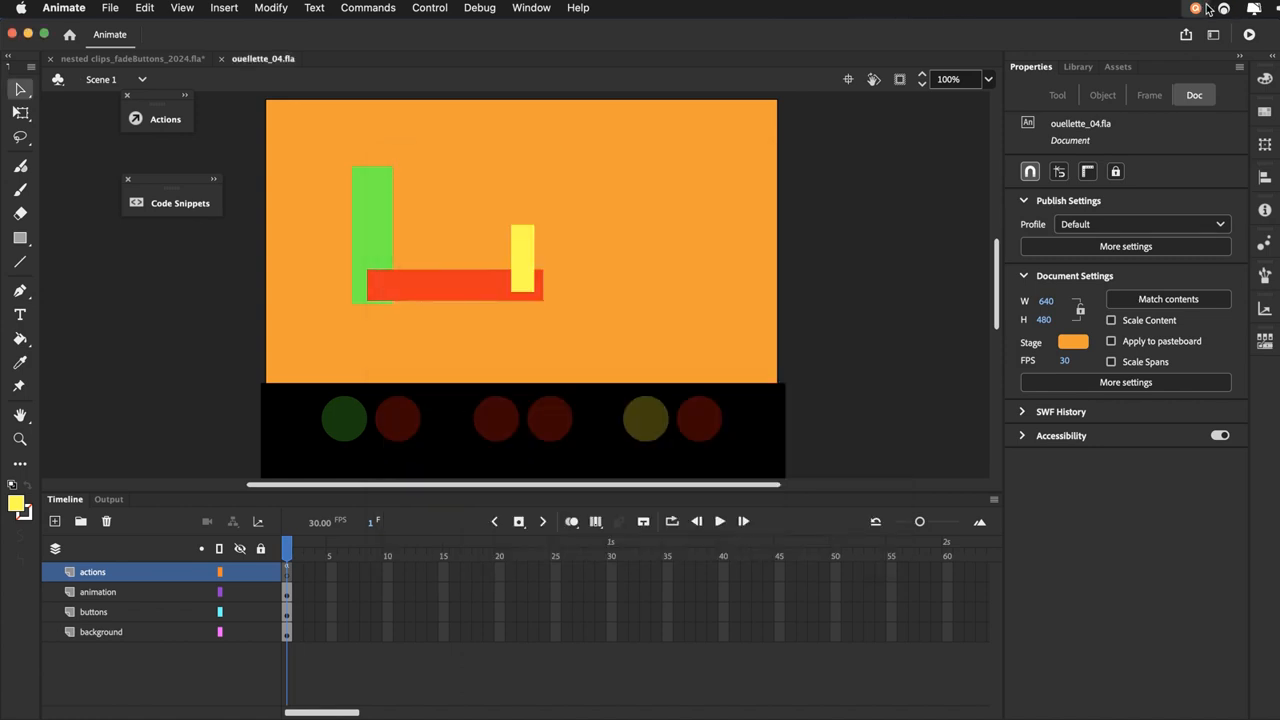